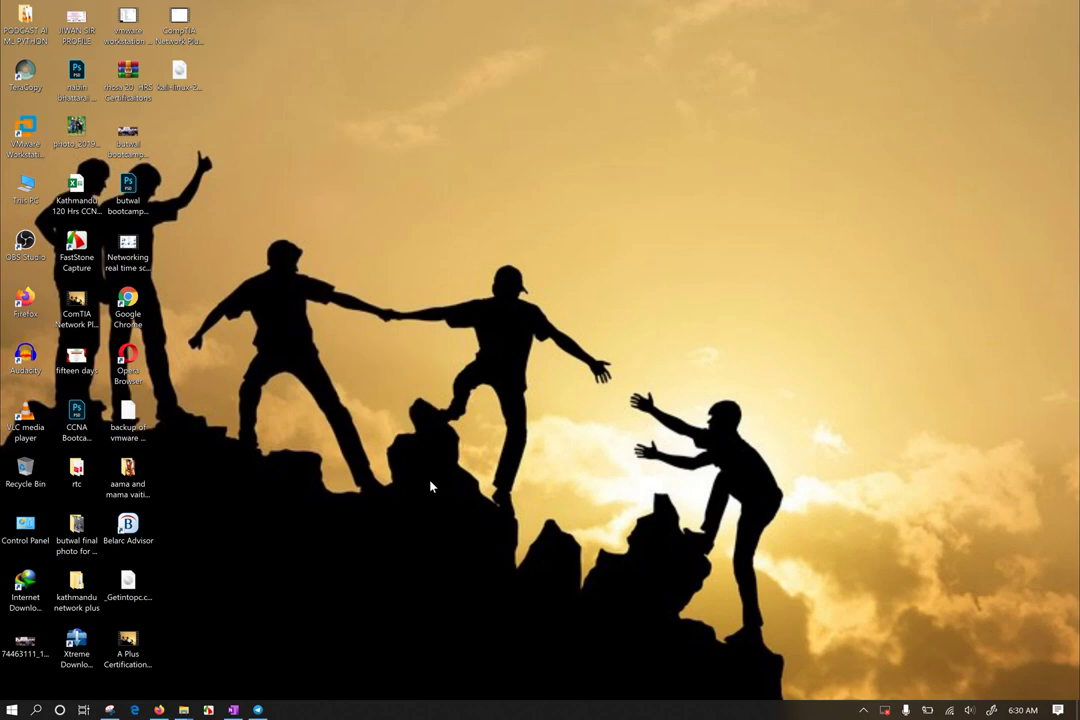
Launch VMware Workstation Pro and set the screen projection mode to Duplicate
key("super")
key("super")
type("vmw")
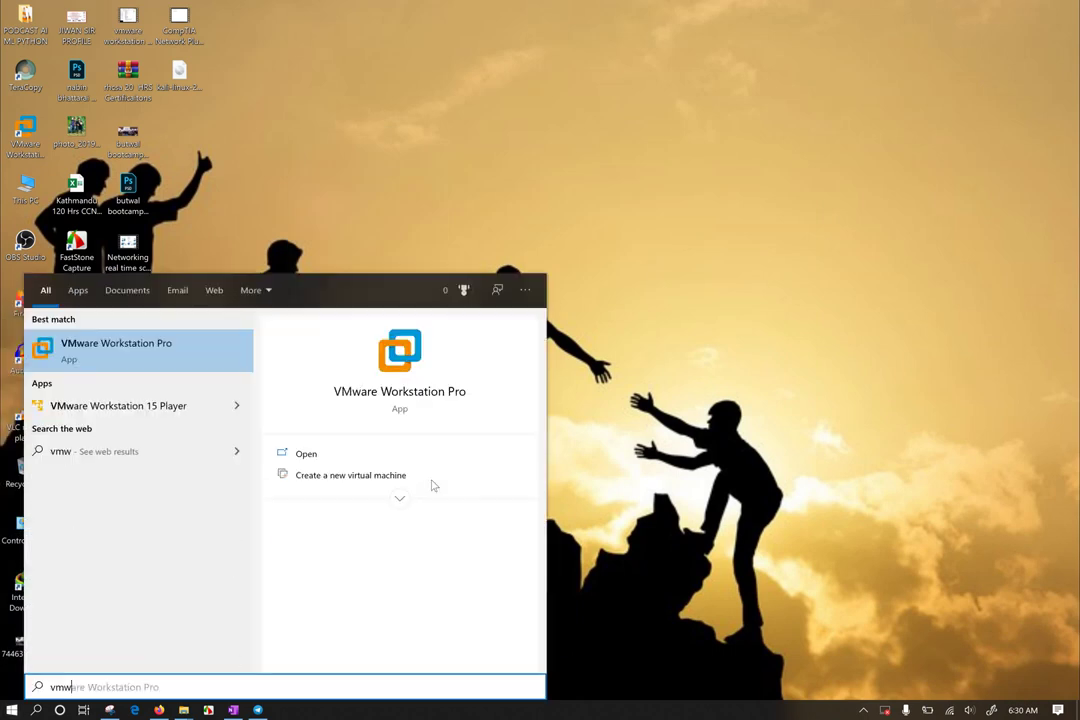
left_click(407, 380)
left_click_drag(434, 67, 695, 352)
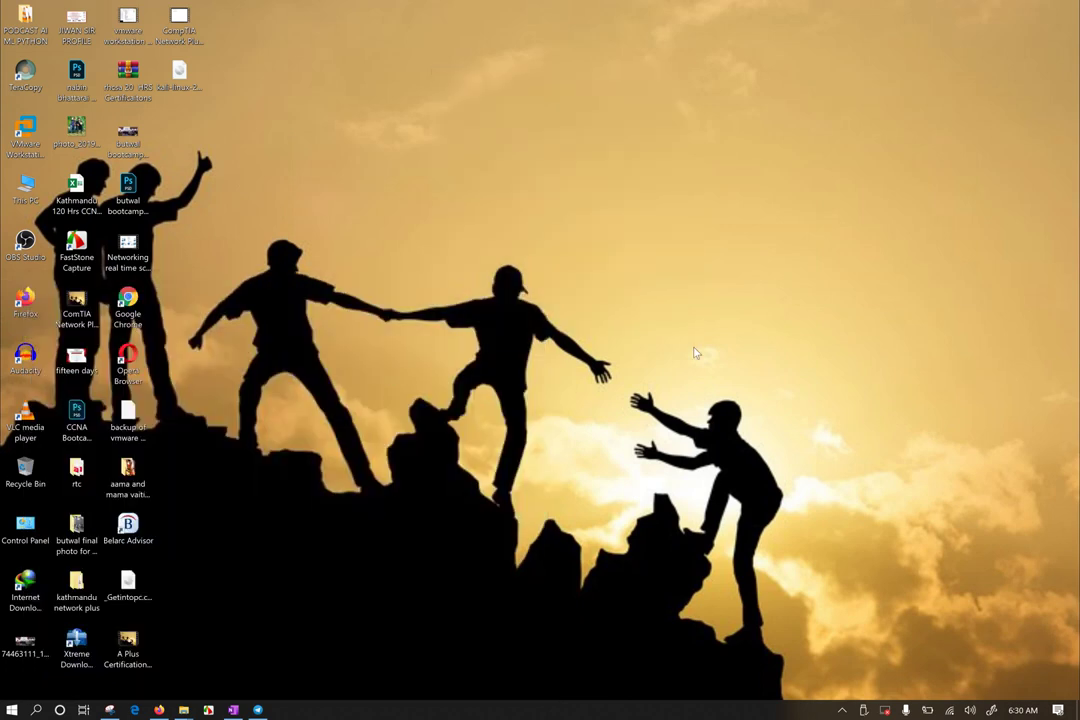
key("super+p")
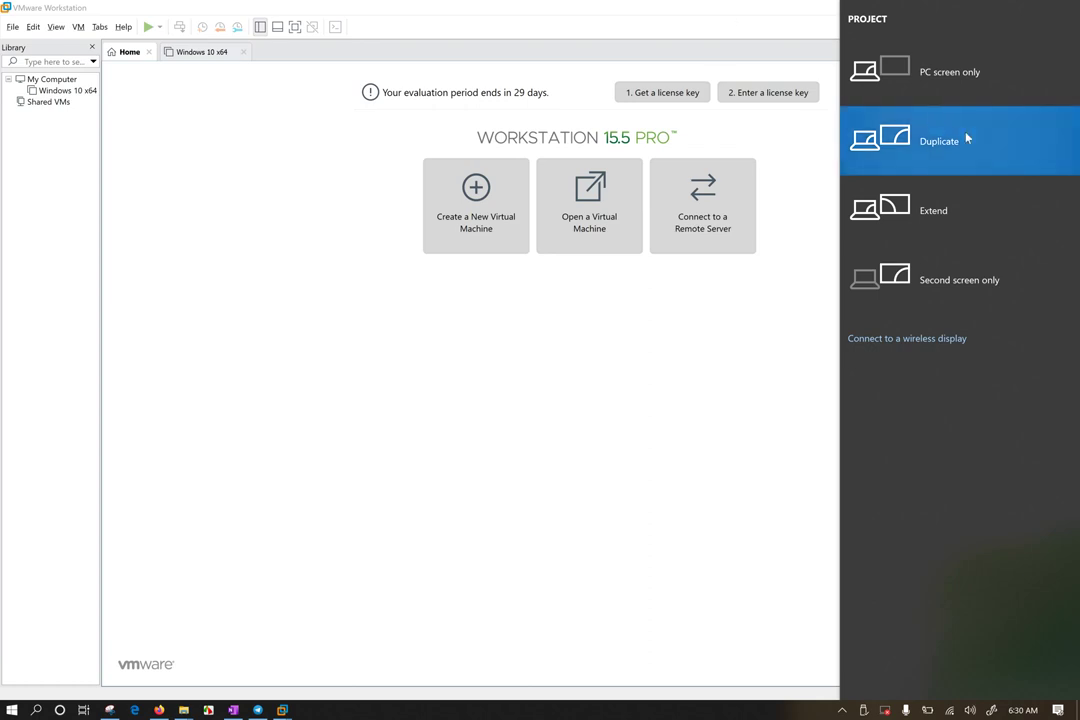
left_click(505, 381)
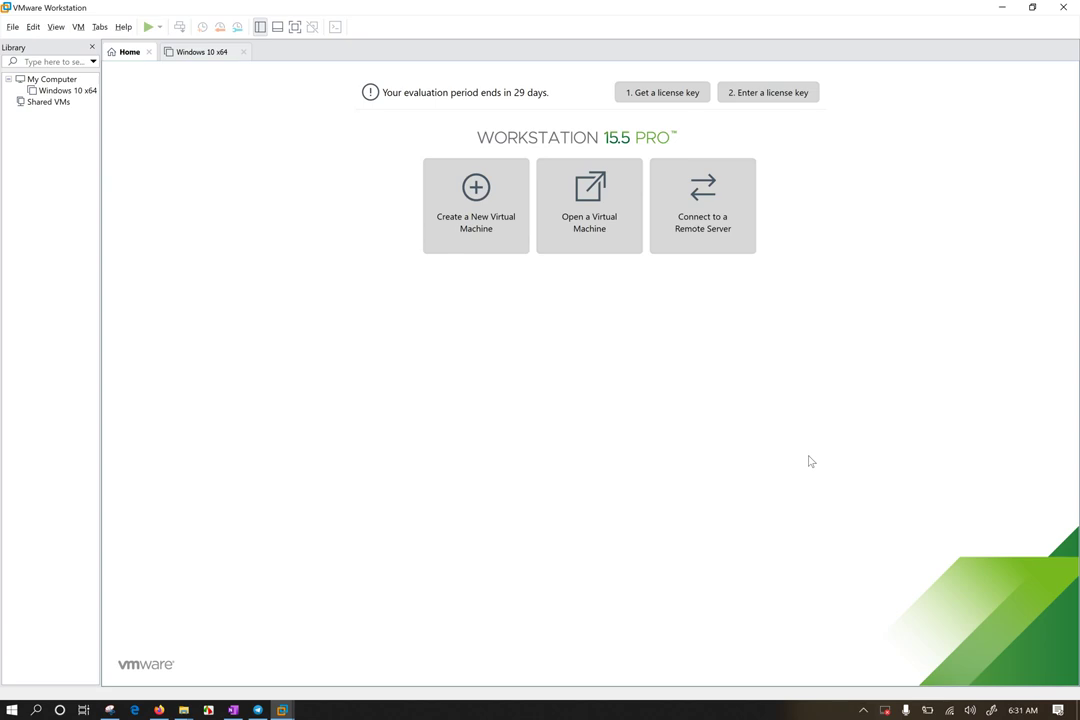
Increase the Windows display scaling for text, apps and other items to 250%
left_click(1006, 10)
right_click(498, 138)
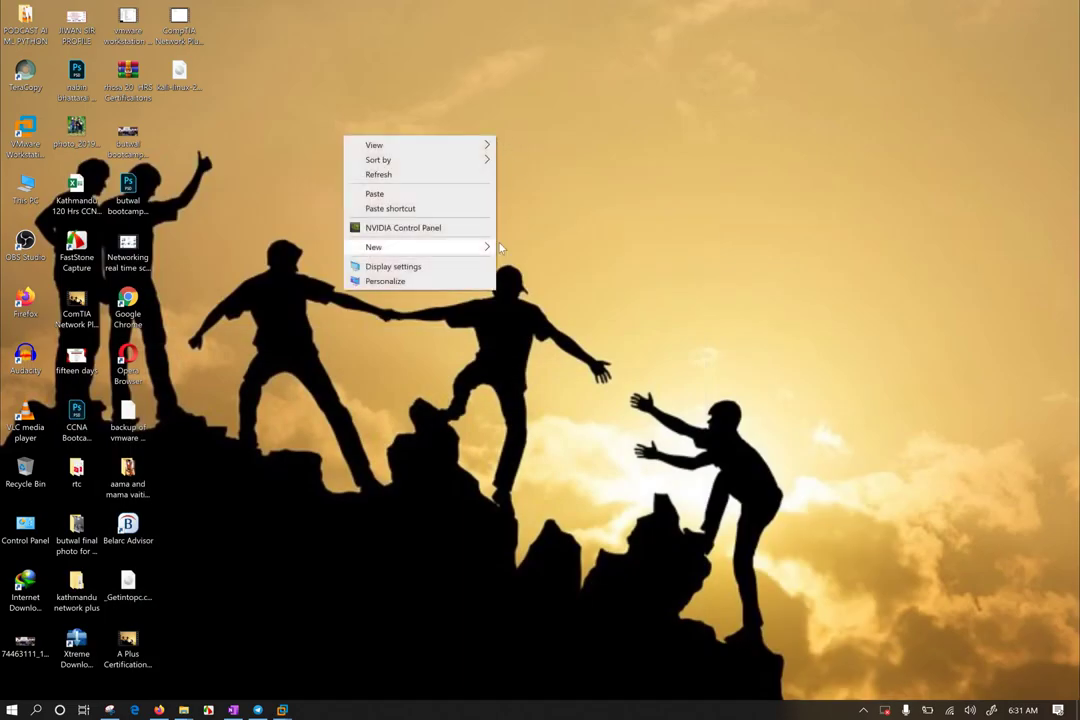
left_click(414, 267)
scroll(475, 320, "down", 3)
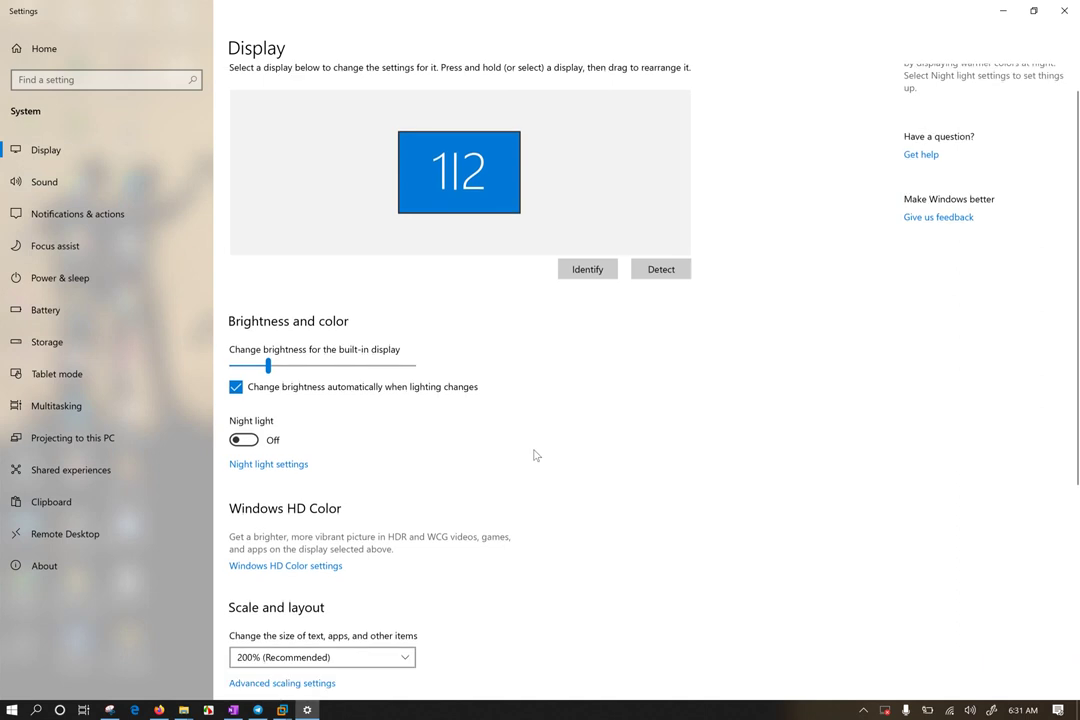
left_click(330, 489)
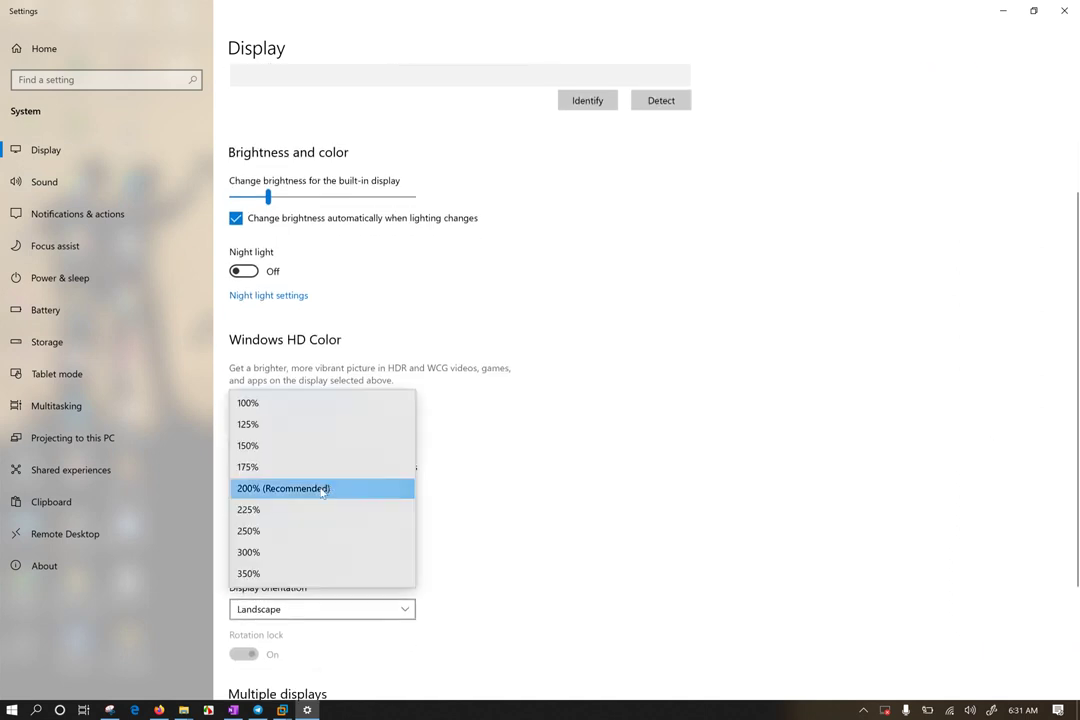
left_click(525, 265)
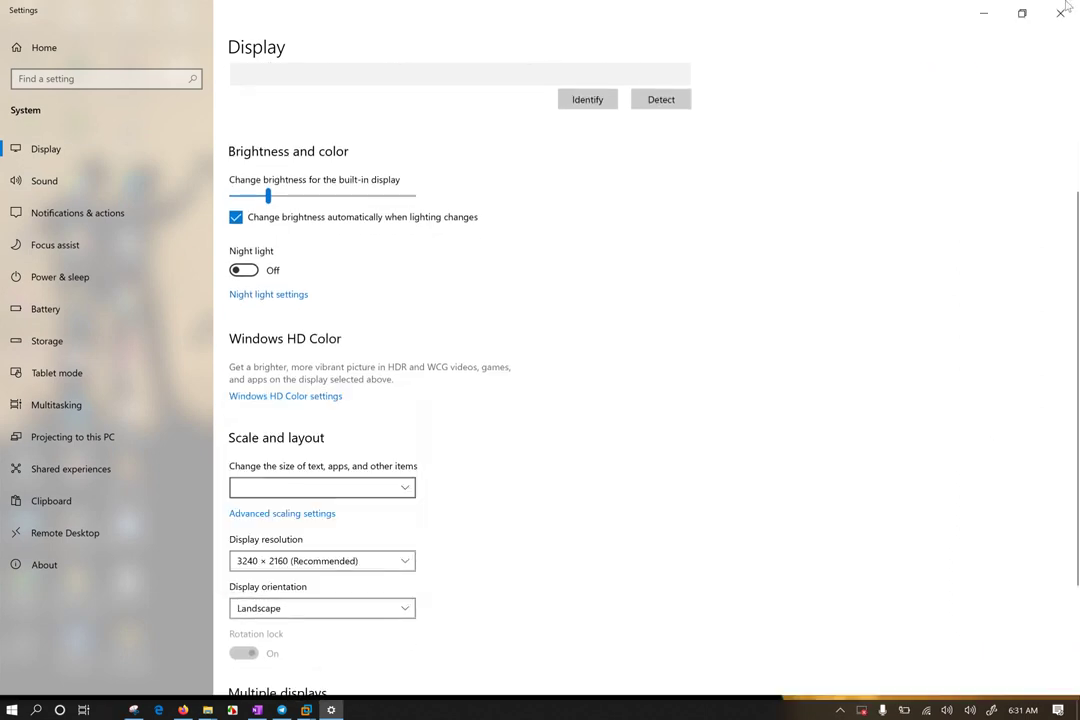
left_click(983, 14)
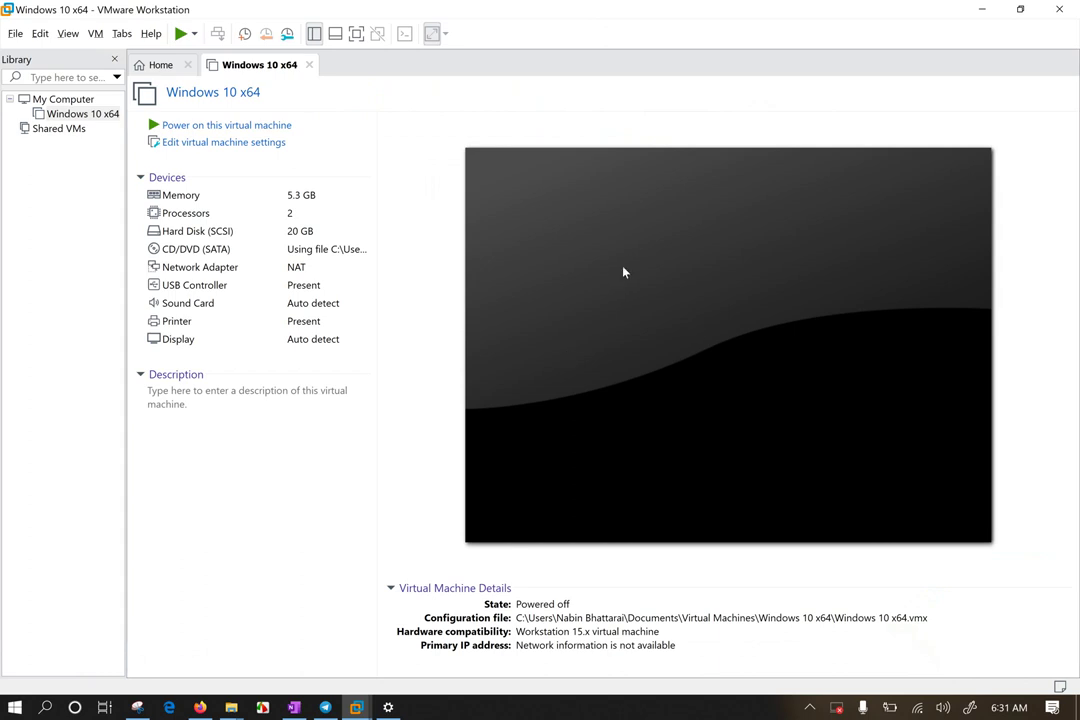
Check the installed VMware Workstation version and build in the product's About information
left_click(238, 128)
left_click(151, 33)
left_click(178, 166)
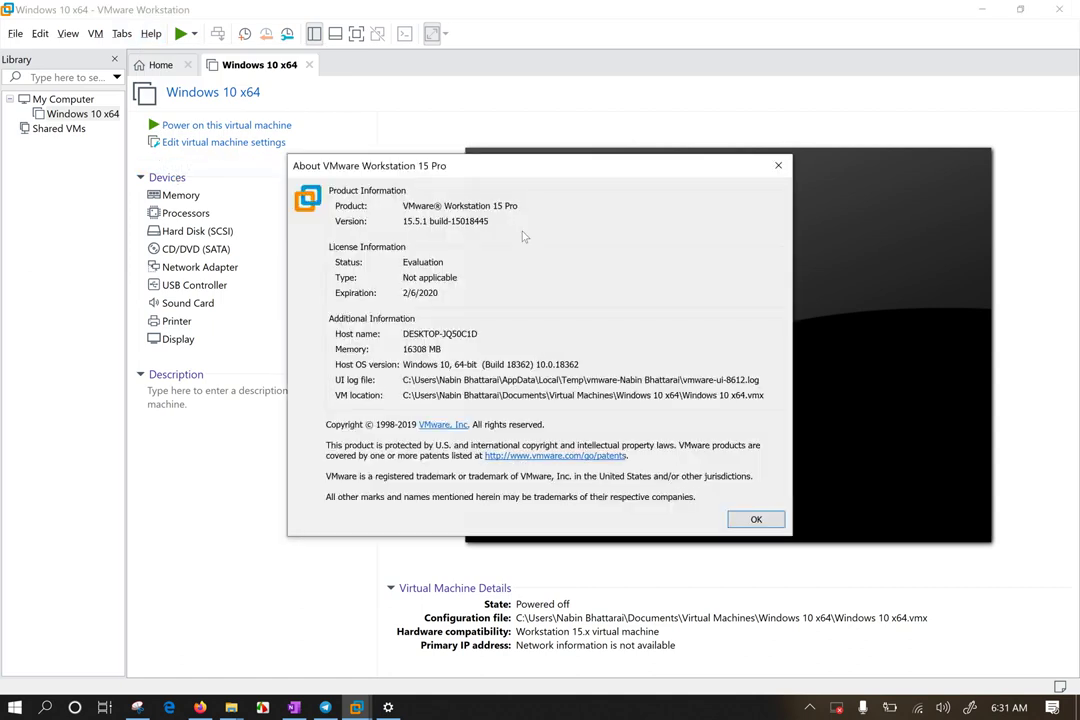
left_click_drag(403, 221, 540, 219)
left_click(780, 167)
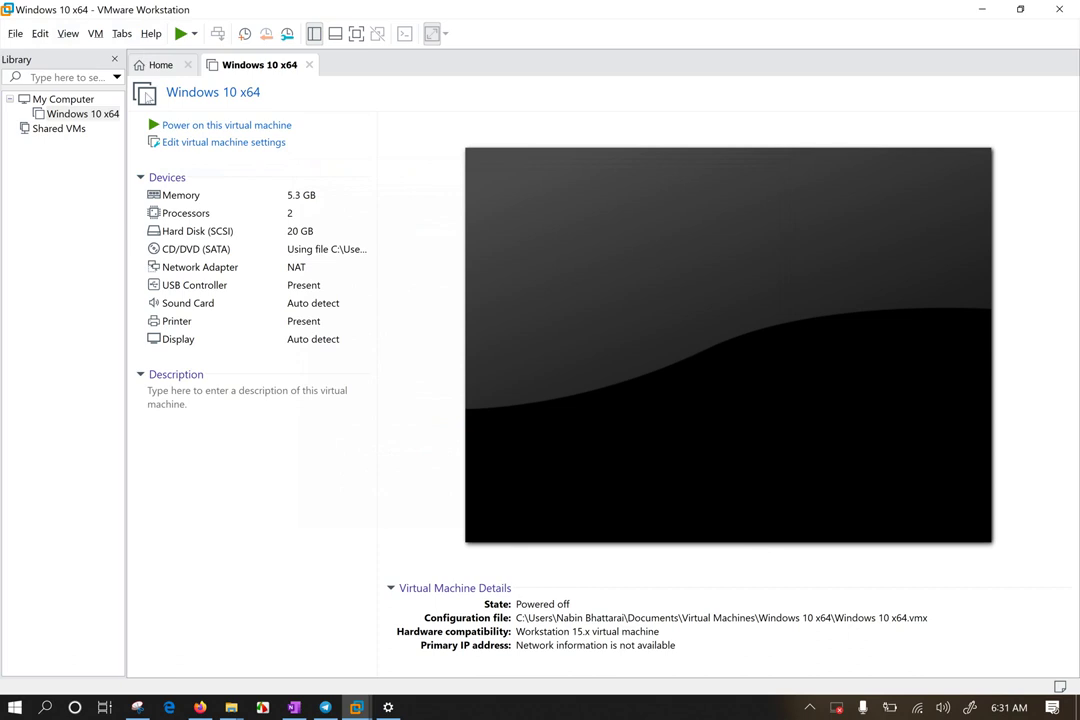
Start creating a new virtual machine with the Typical (recommended) configuration
left_click(167, 65)
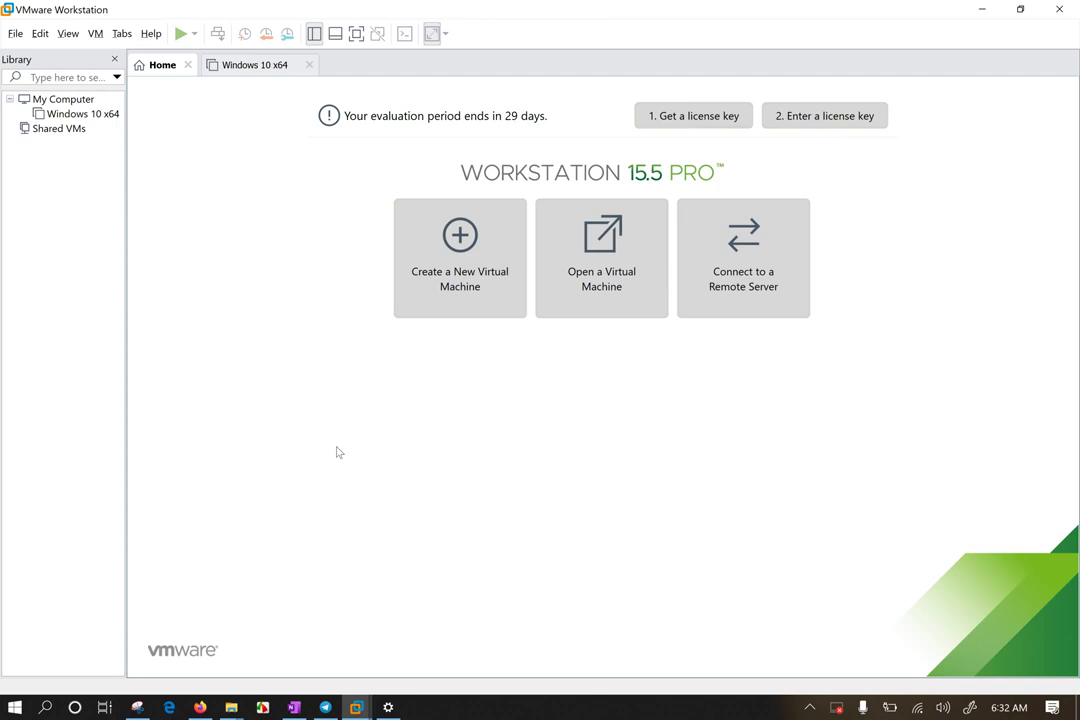
left_click(460, 255)
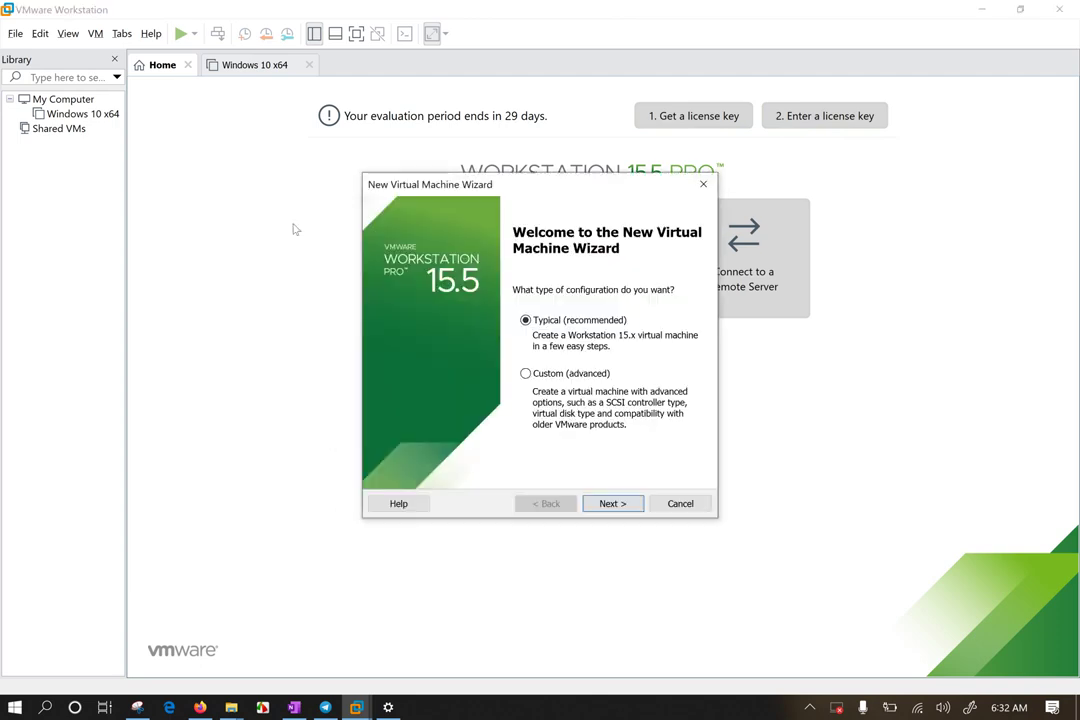
left_click_drag(574, 186, 463, 124)
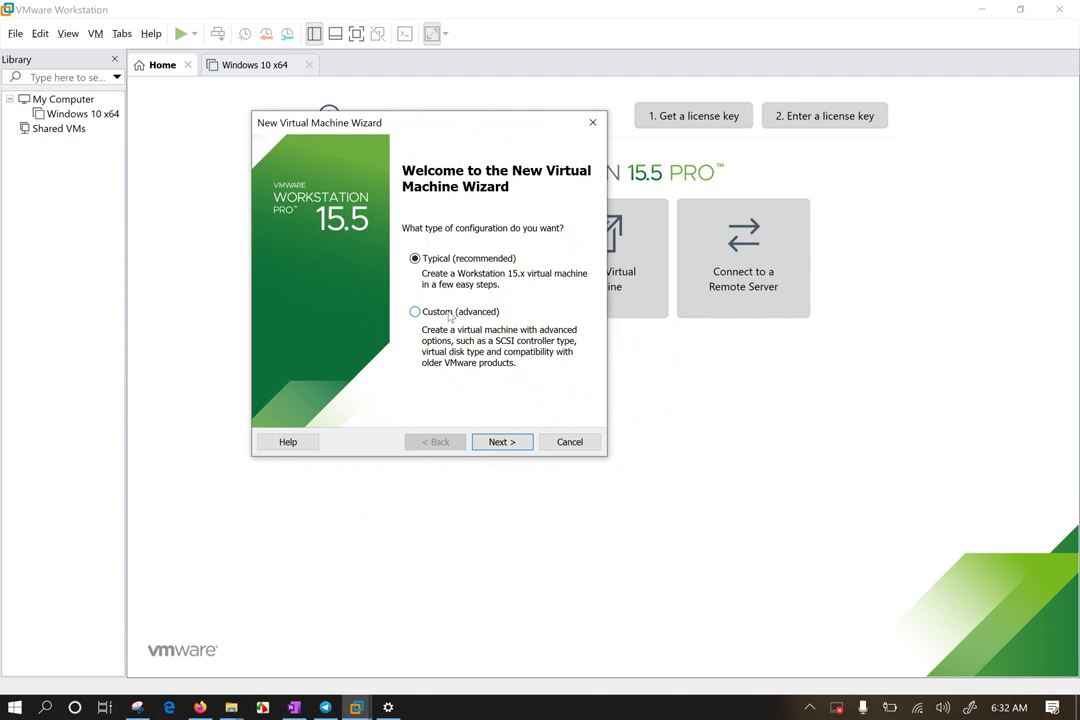
left_click(499, 442)
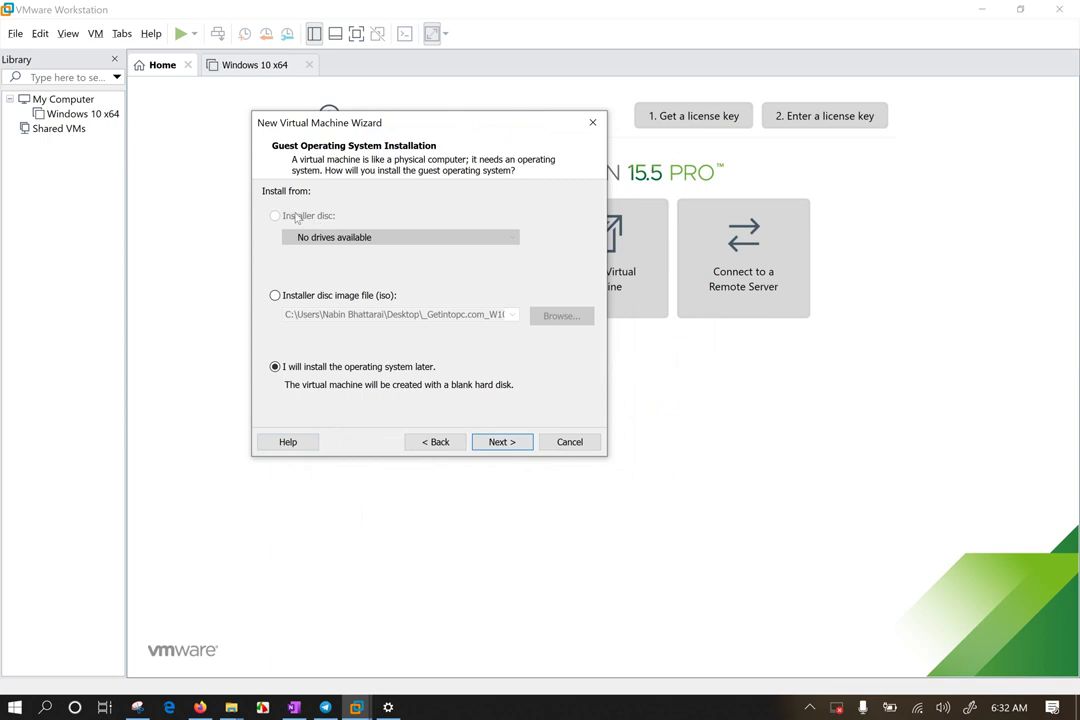
Choose to install the guest operating system later, creating the machine with a blank hard disk
left_click(355, 297)
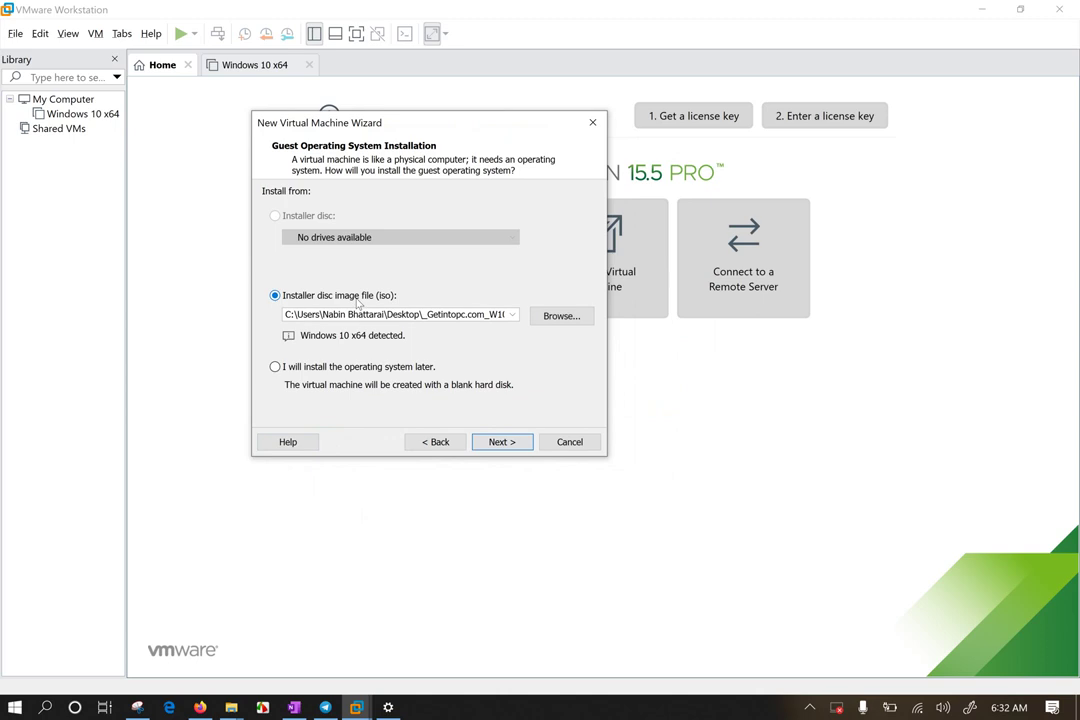
left_click(348, 368)
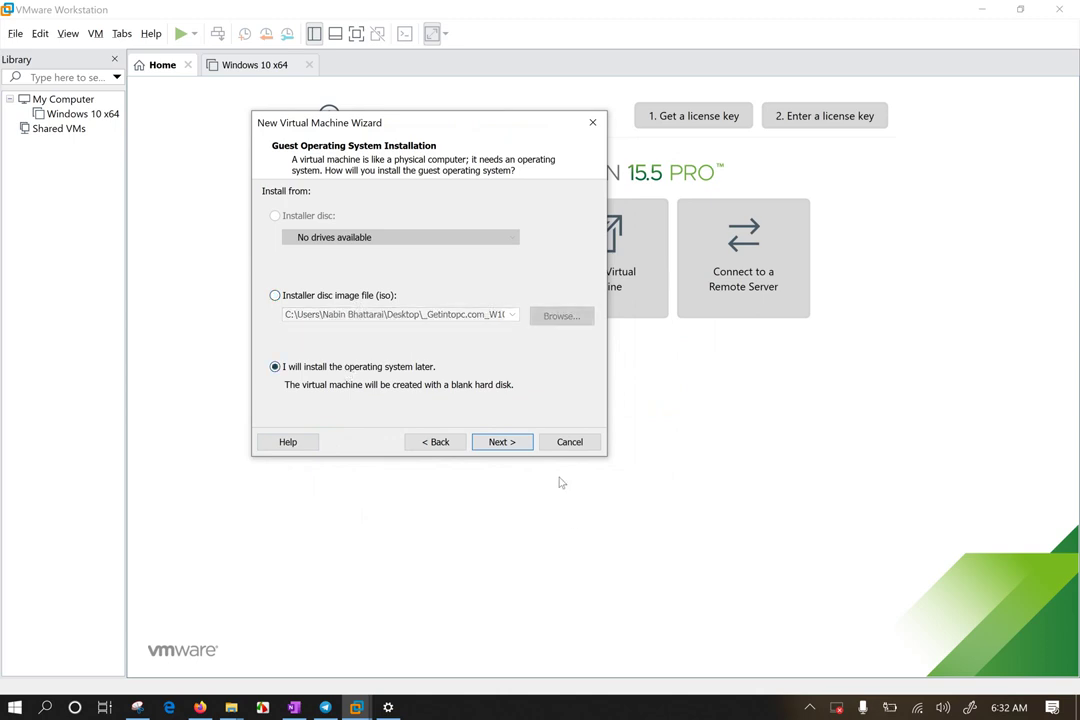
left_click(488, 438)
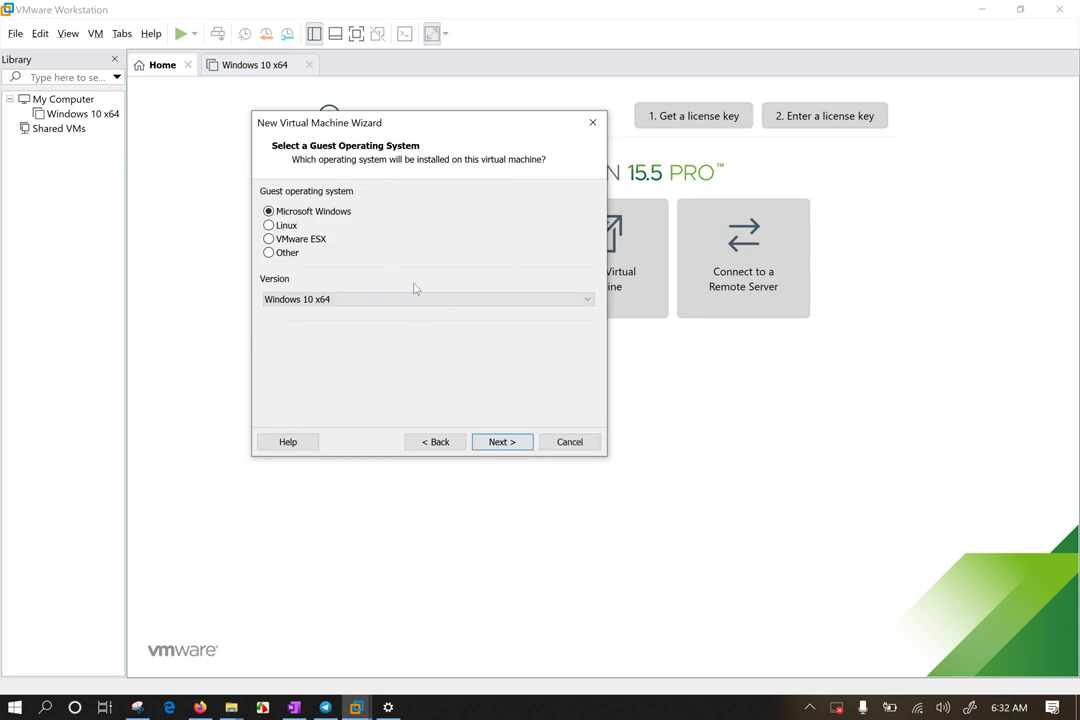
Pick Linux as the guest operating system, look through its Debian and Ubuntu versions, and select Ubuntu 64-bit
left_click(280, 226)
left_click(347, 300)
scroll(383, 403, "up", 4)
scroll(381, 402, "up", 5)
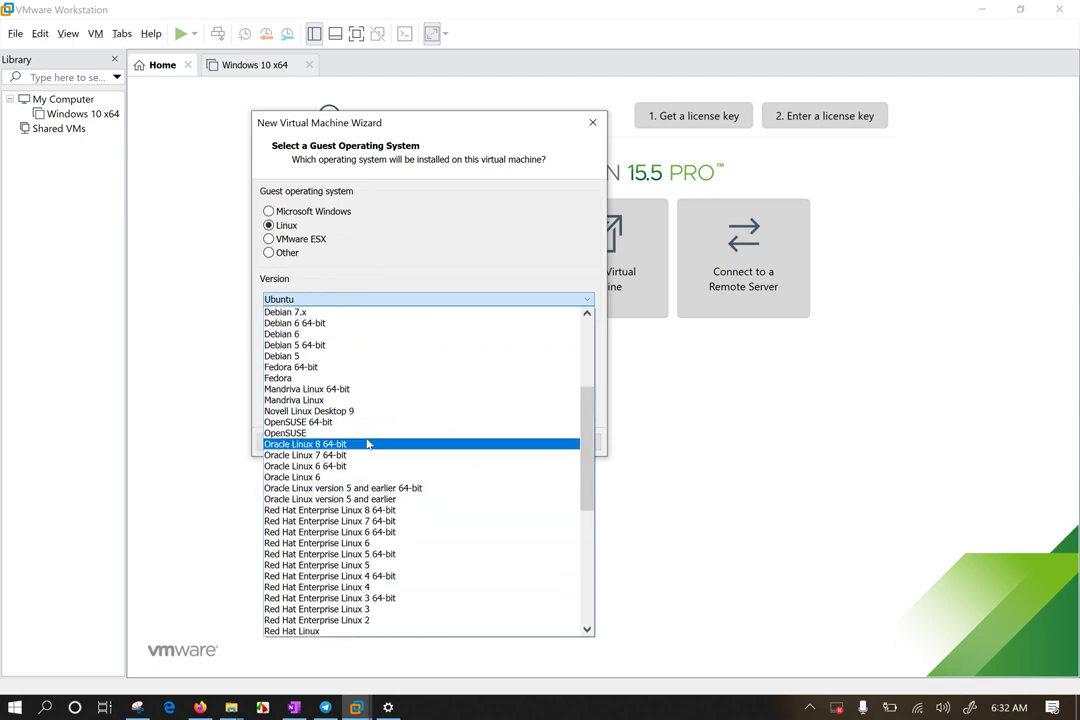
scroll(343, 453, "up", 5)
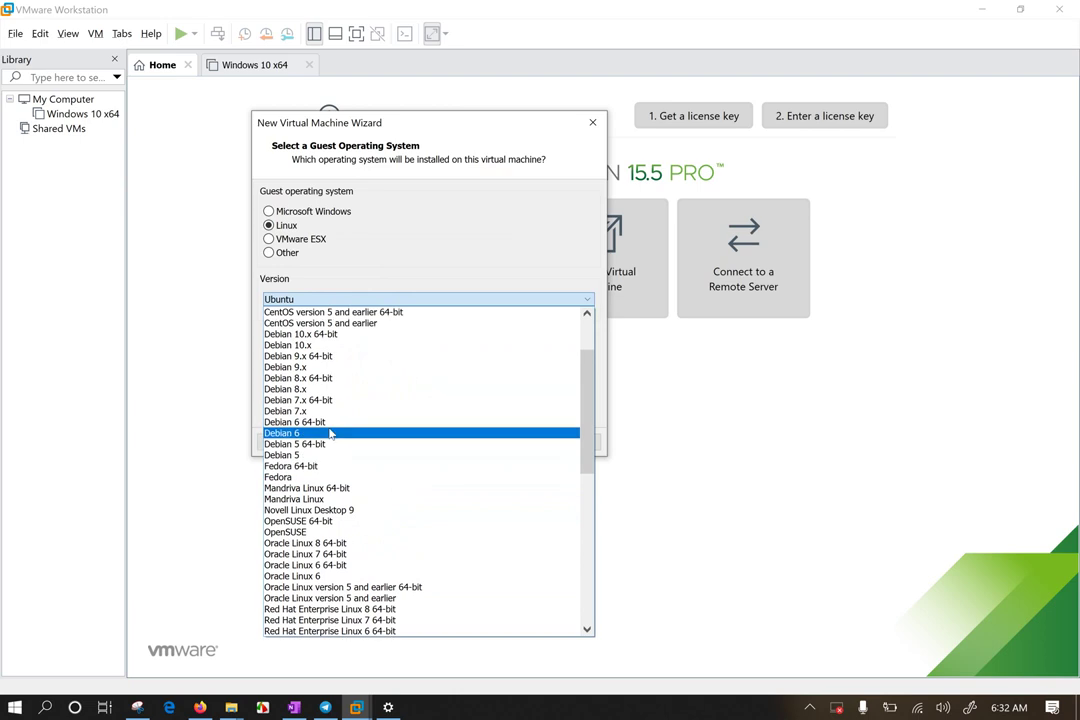
scroll(330, 432, "up", 1)
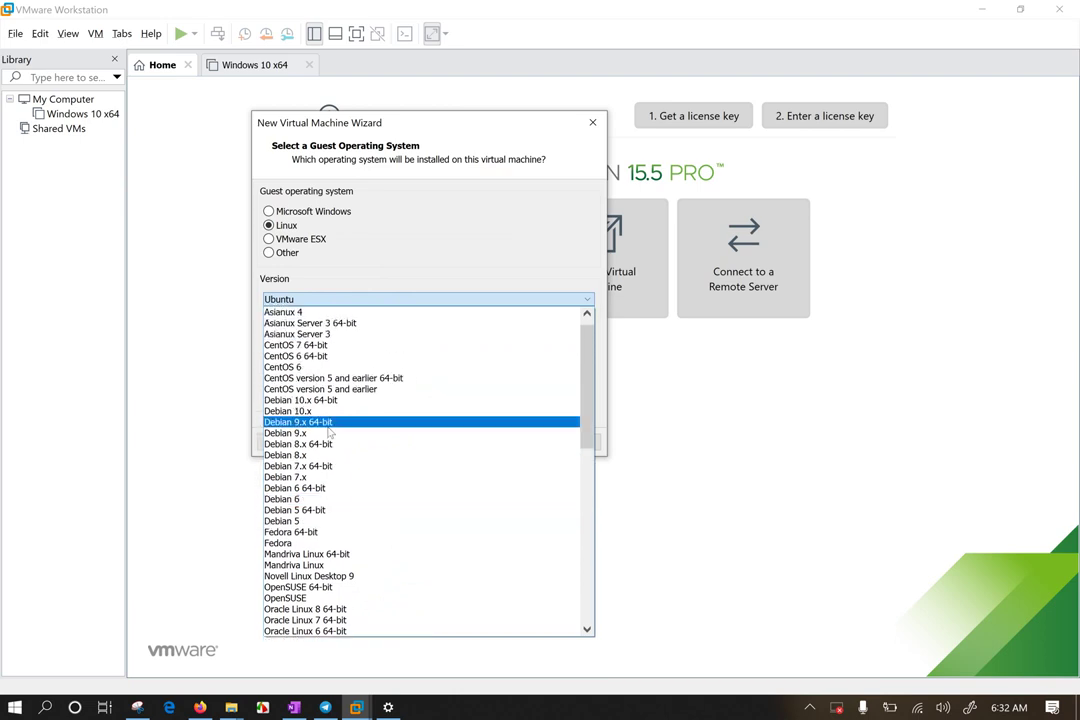
key("Up")
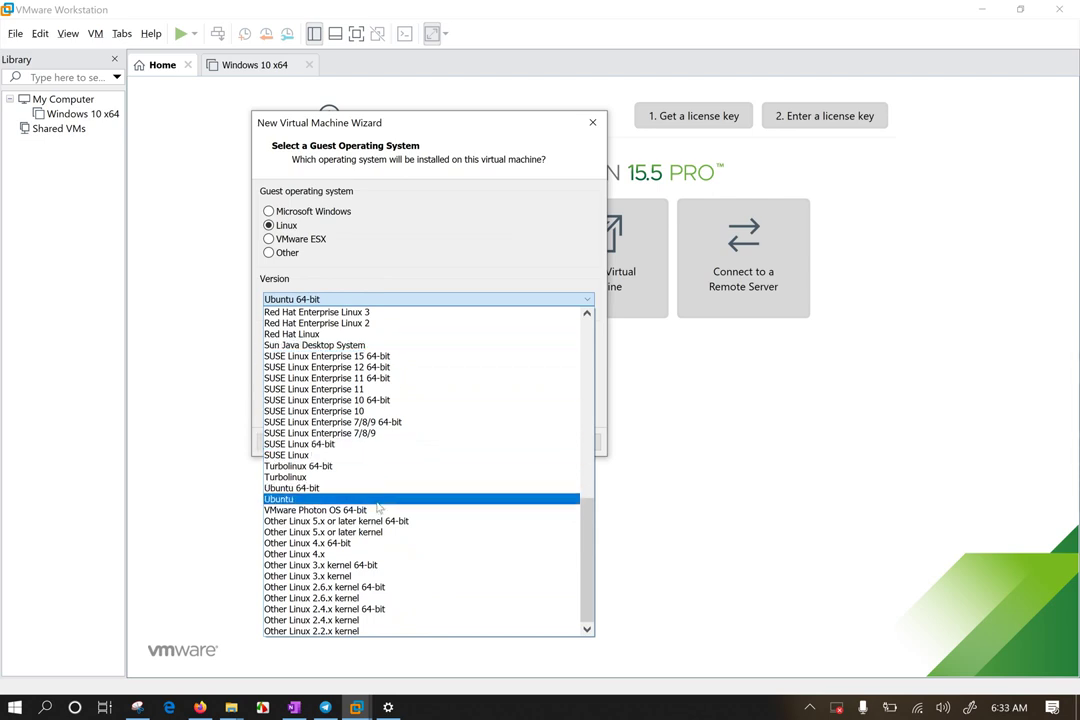
scroll(385, 443, "up", 1)
key("d")
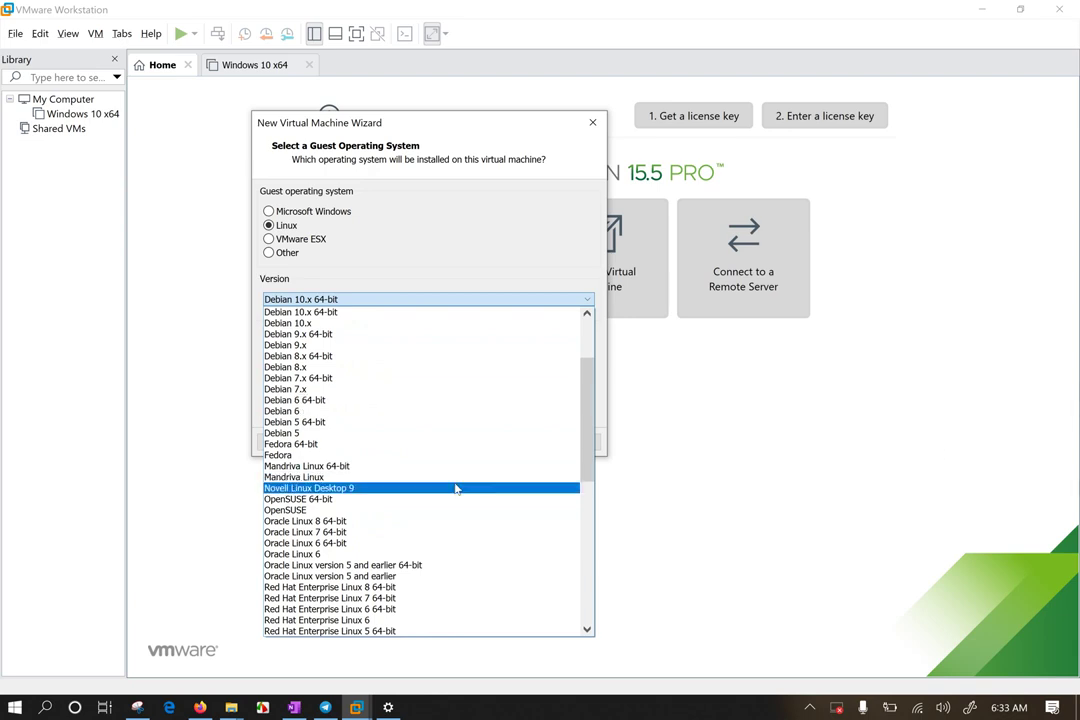
key("u")
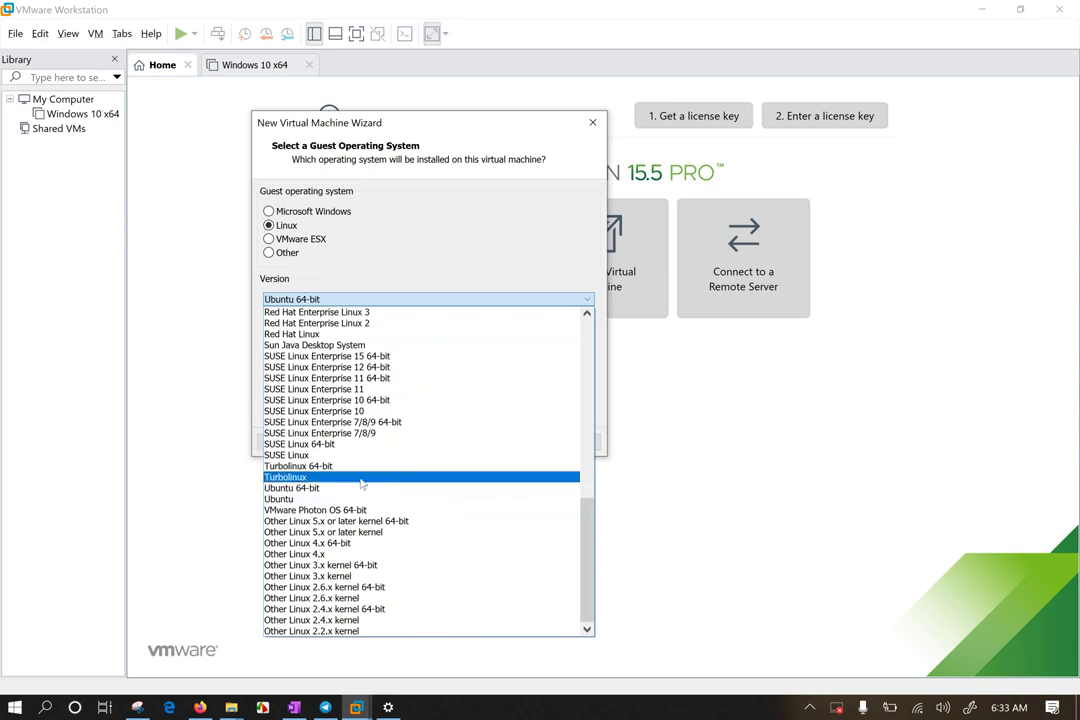
left_click(329, 490)
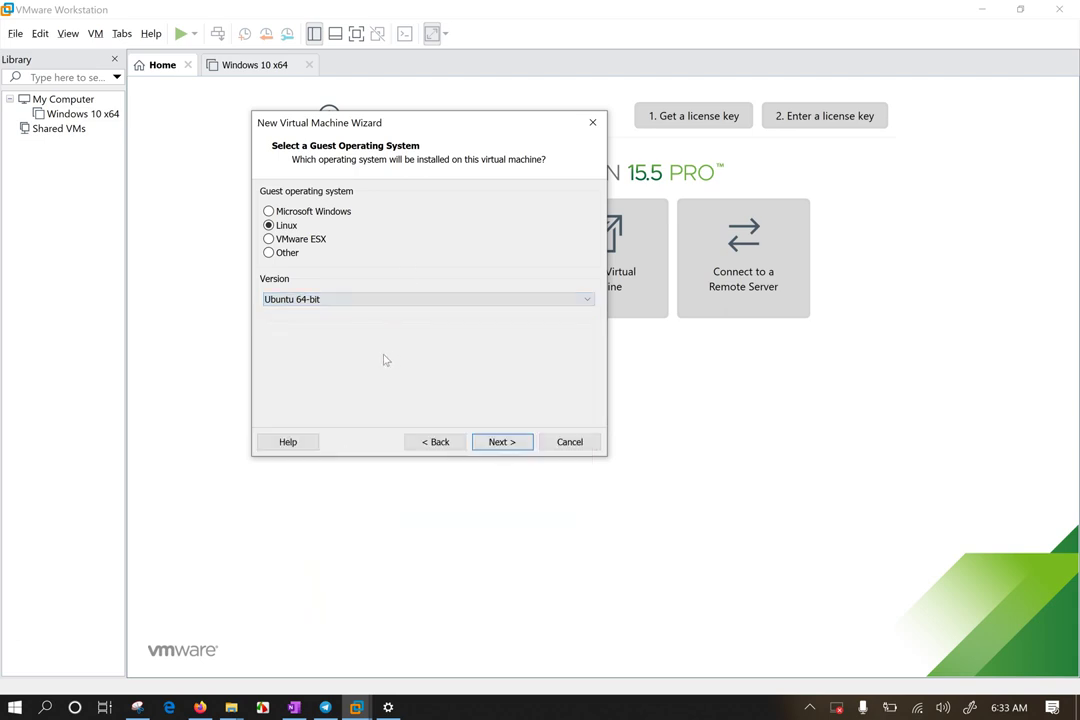
Switch the guest operating system type to Other and look through its available versions
left_click(285, 253)
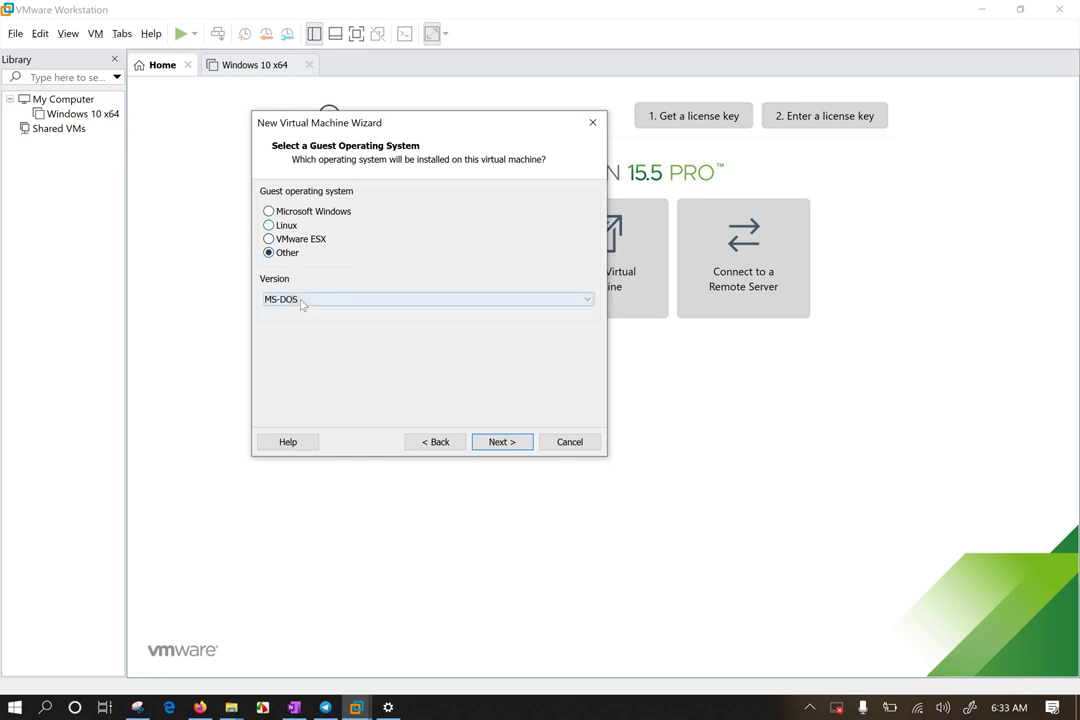
left_click(301, 300)
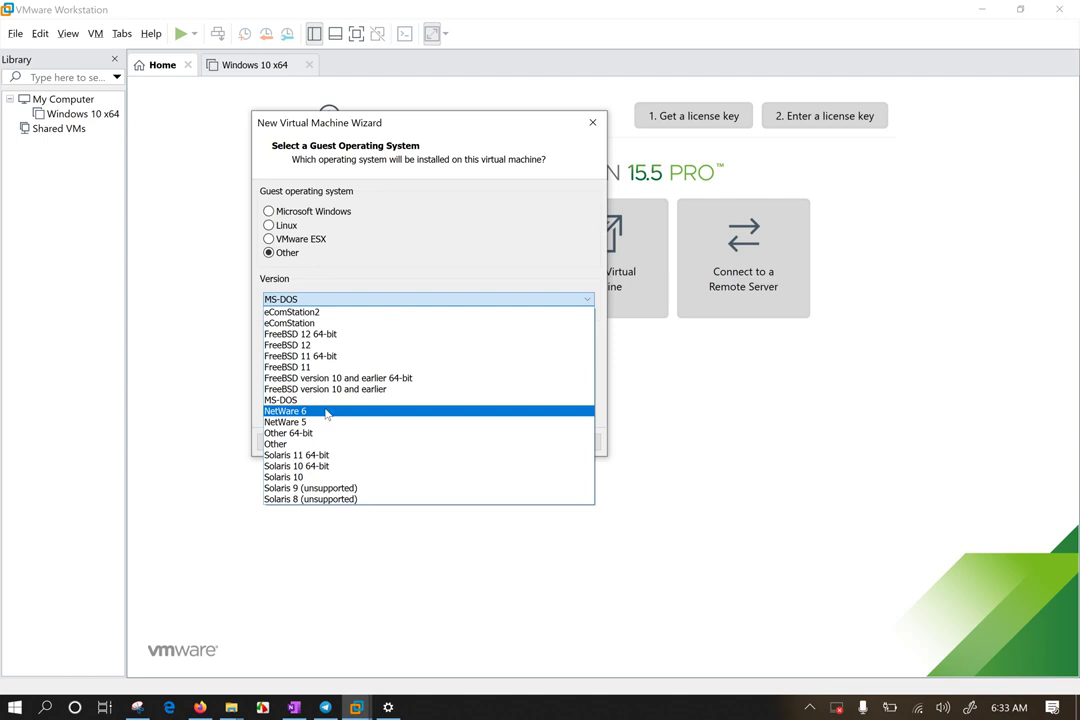
left_click(308, 273)
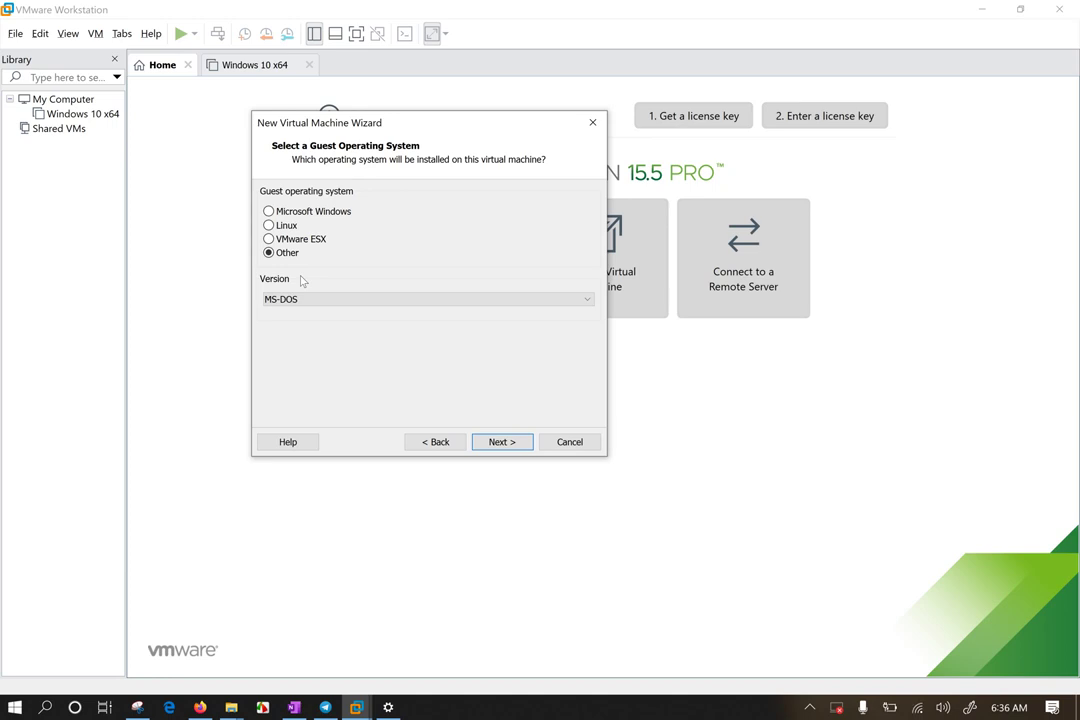
Set the guest operating system to Linux with the version Ubuntu 64-bit and continue to naming
left_click(269, 225)
left_click(351, 300)
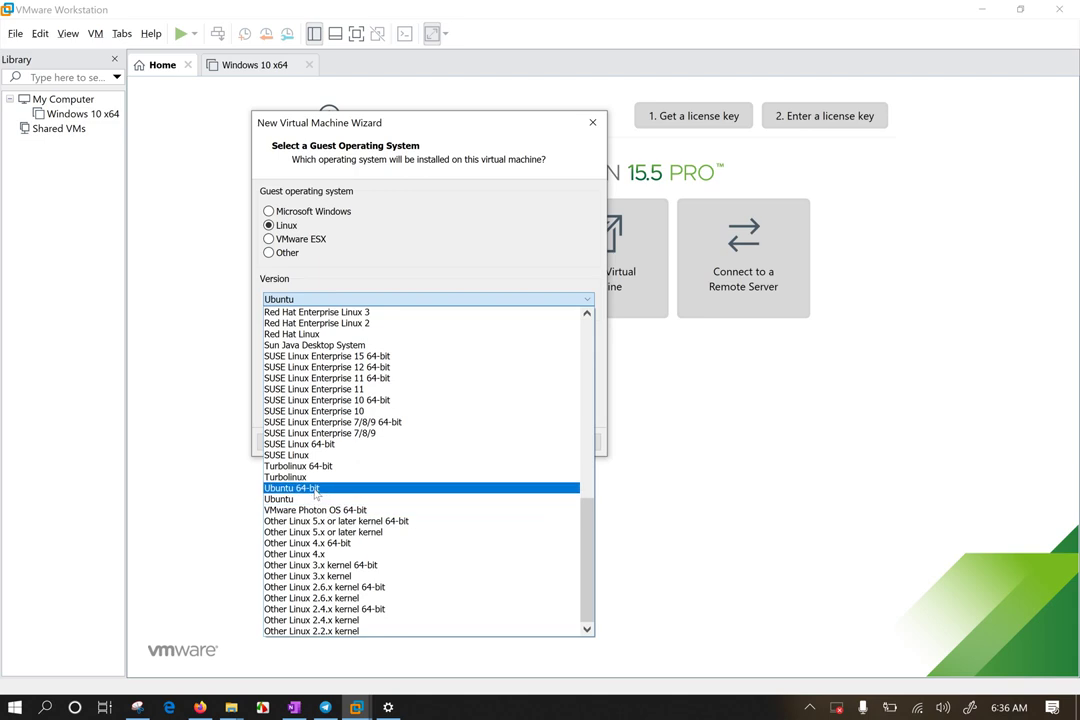
left_click(300, 488)
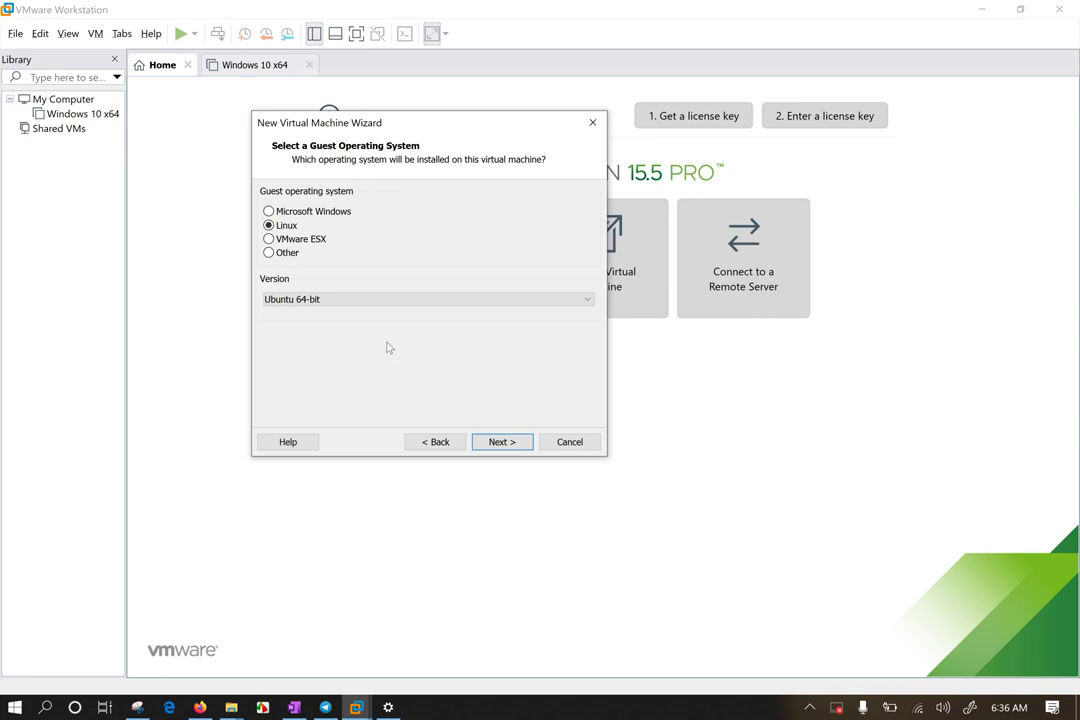
left_click(502, 442)
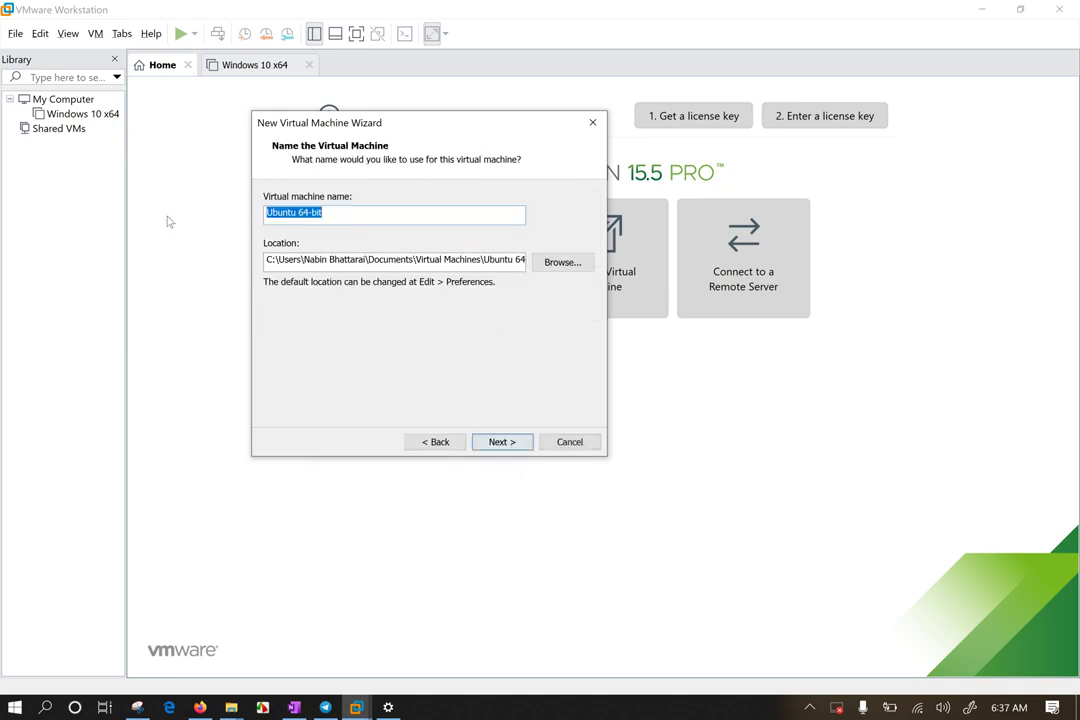
Name the virtual machine Kali Linux LAB1 and accept its default storage location
type("Kali ")
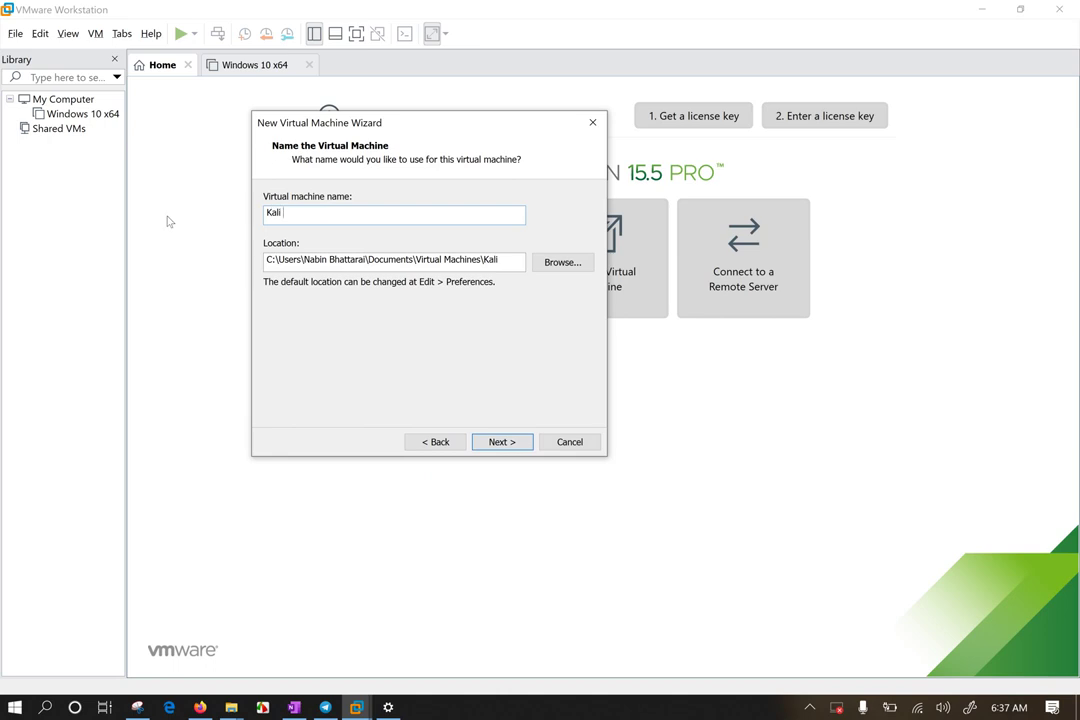
type("Linux LAB1")
left_click_drag(413, 258, 363, 256)
left_click(431, 259)
left_click(511, 444)
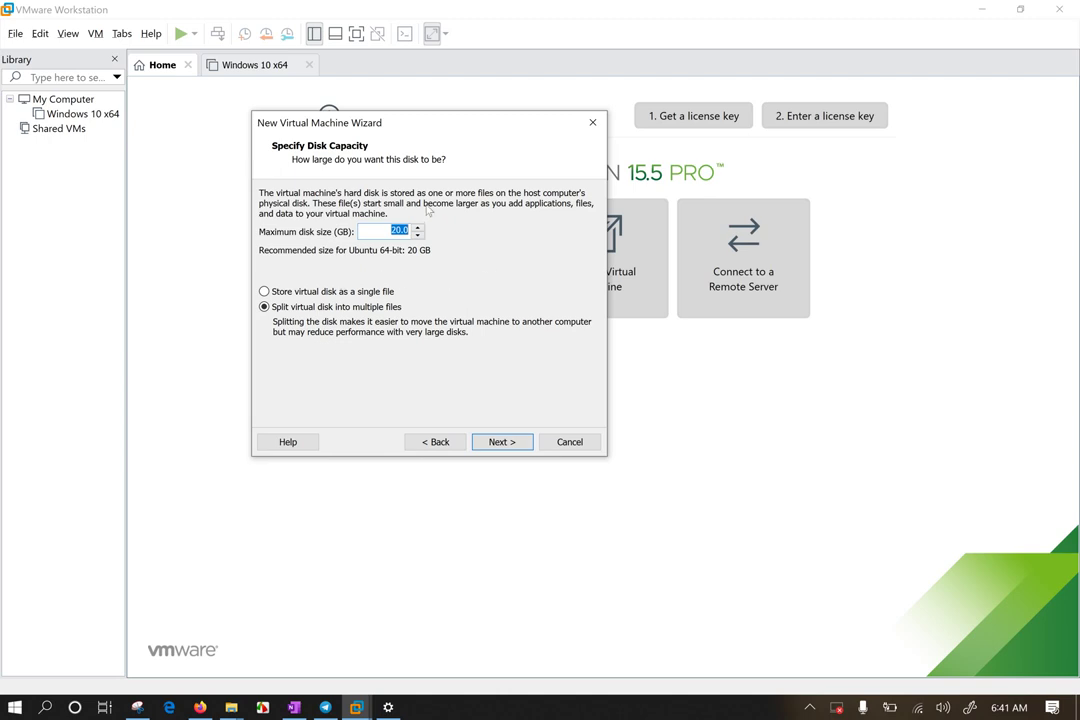
Keep the 20 GB maximum disk size, store the virtual disk as a single file, and finish creating the virtual machine
left_click(380, 226)
double_click(385, 230)
left_click(333, 291)
left_click(375, 307)
left_click(370, 292)
left_click(504, 442)
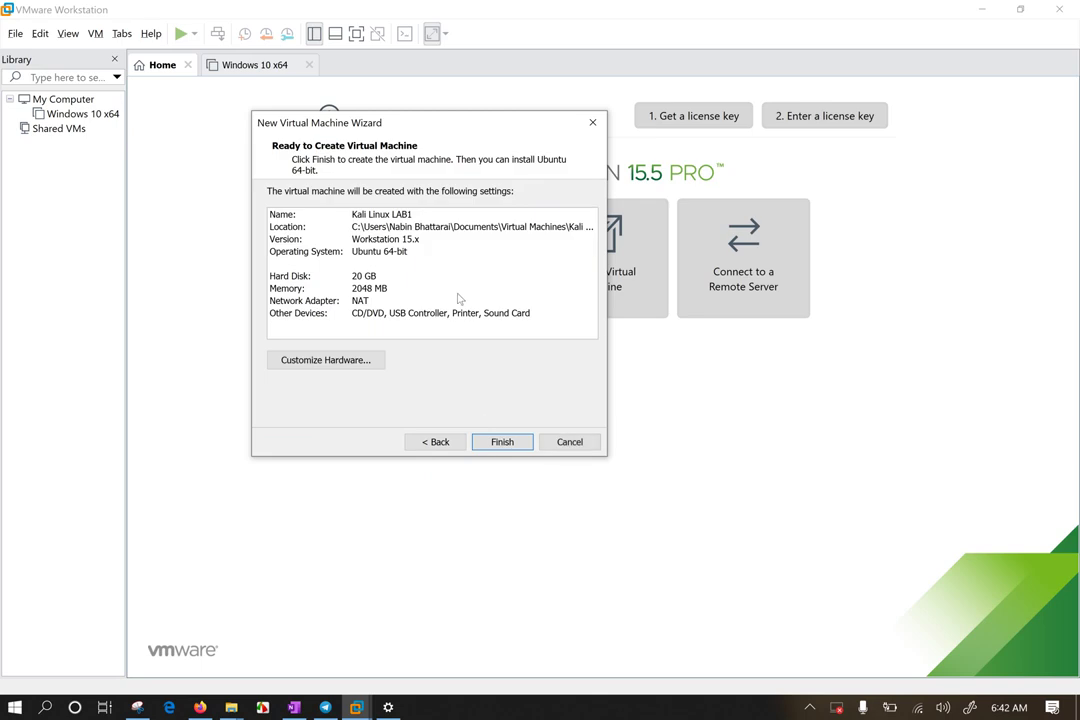
left_click(504, 440)
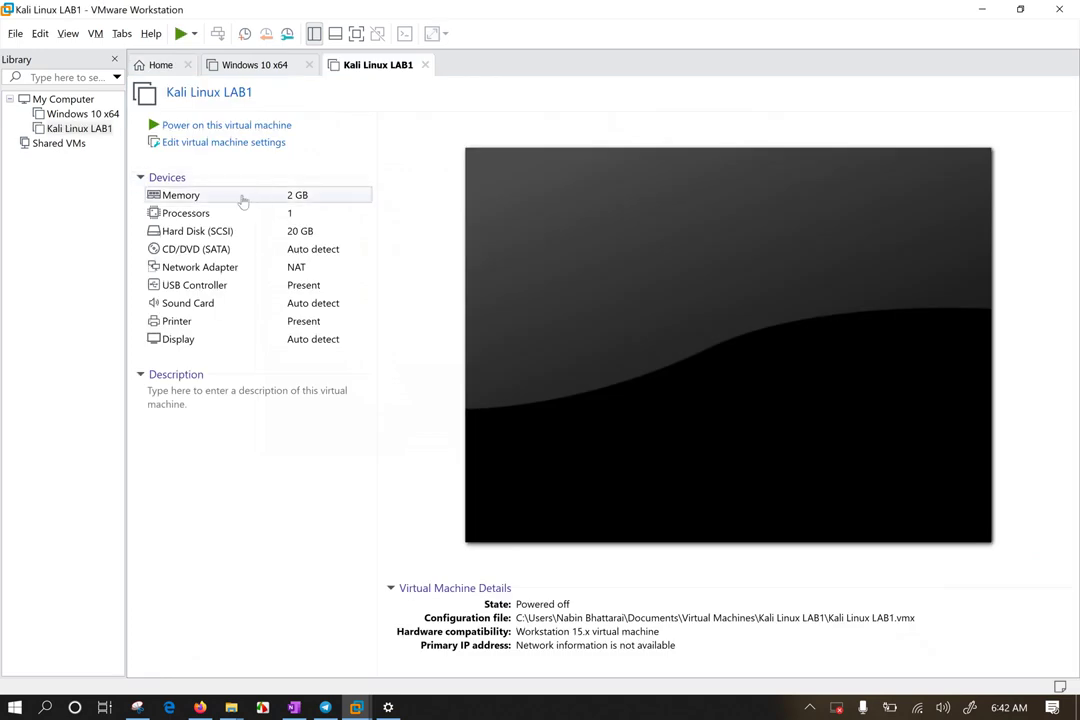
Raise the memory of the Kali Linux LAB1 virtual machine to 4392 MB in its hardware settings
left_click(242, 198)
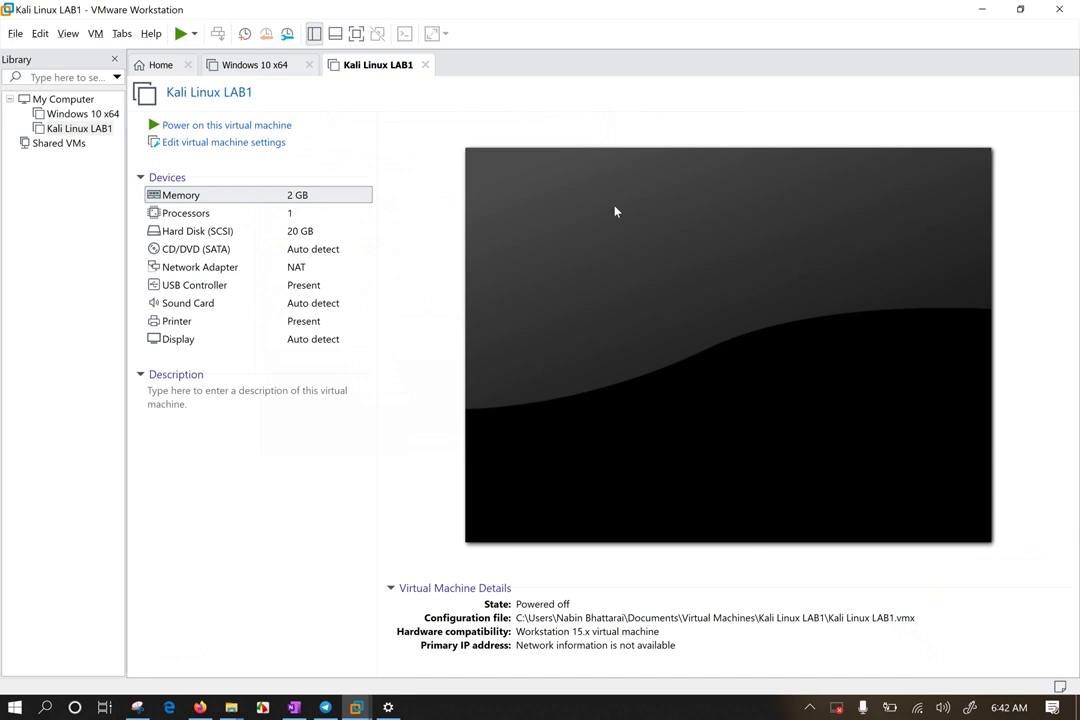
key("ctrl+d")
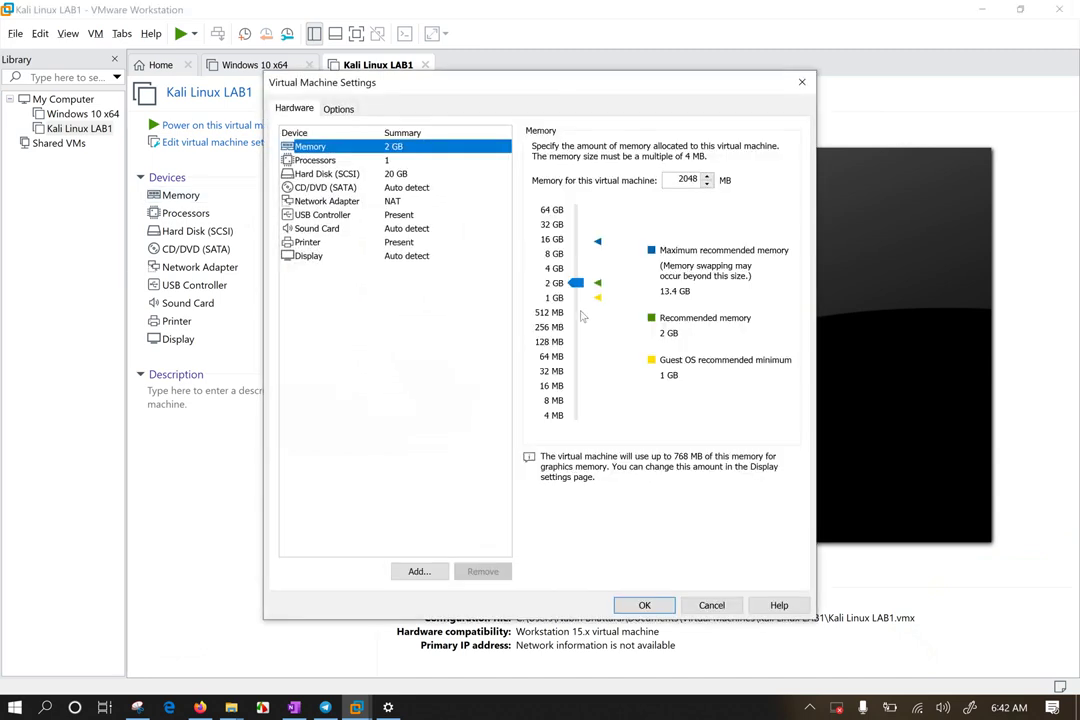
left_click_drag(577, 286, 577, 267)
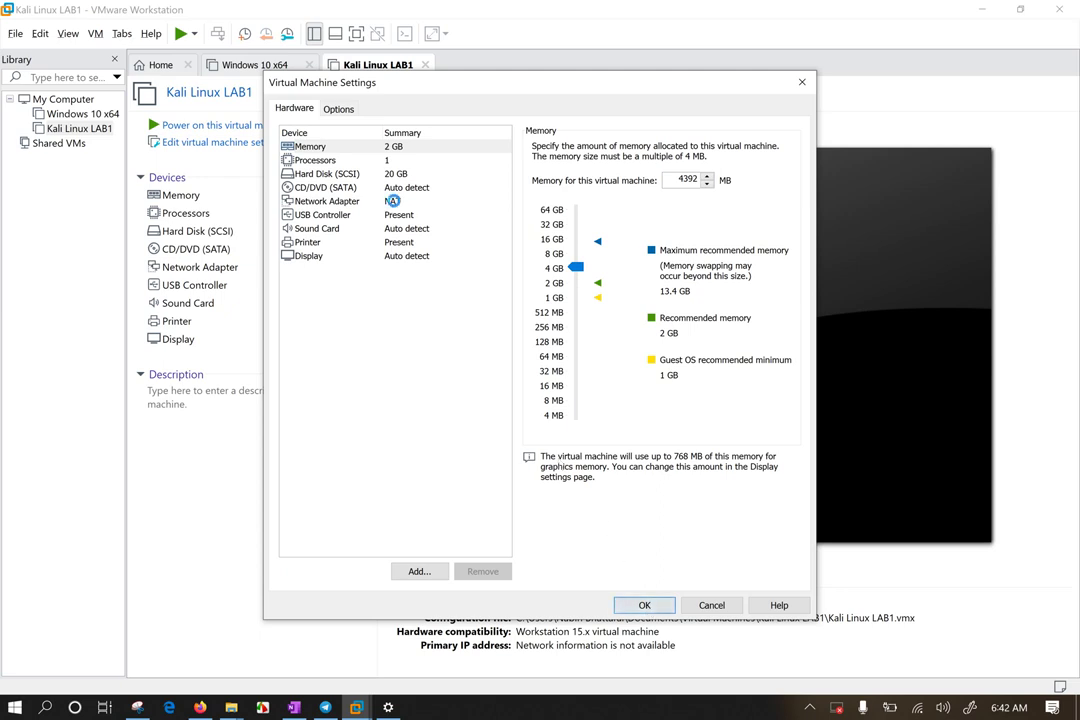
left_click(394, 203)
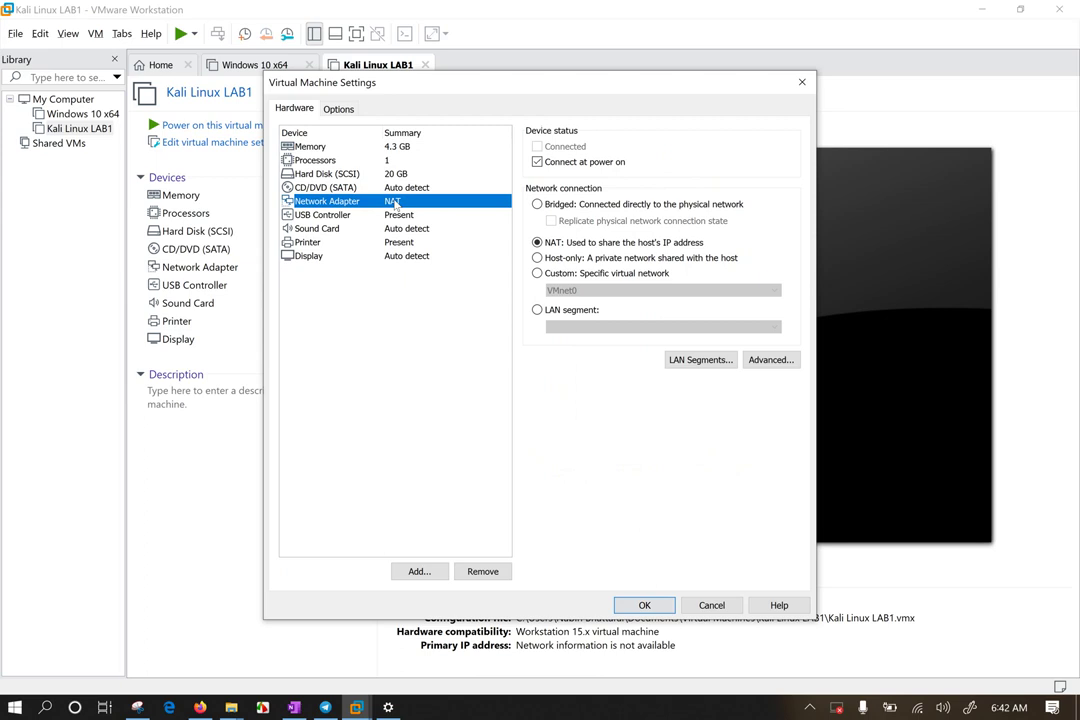
left_click(405, 148)
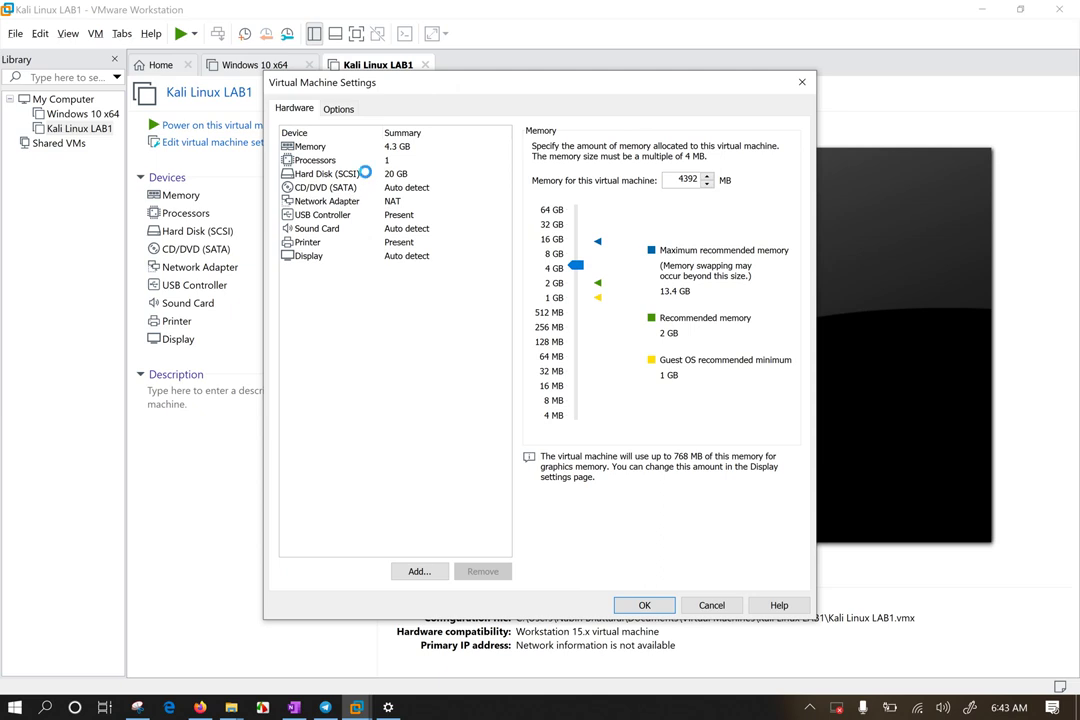
Set the CD/DVD (SATA) device to use the ISO image kali-linux-2018.4-amd64 from the Desktop
left_click(367, 175)
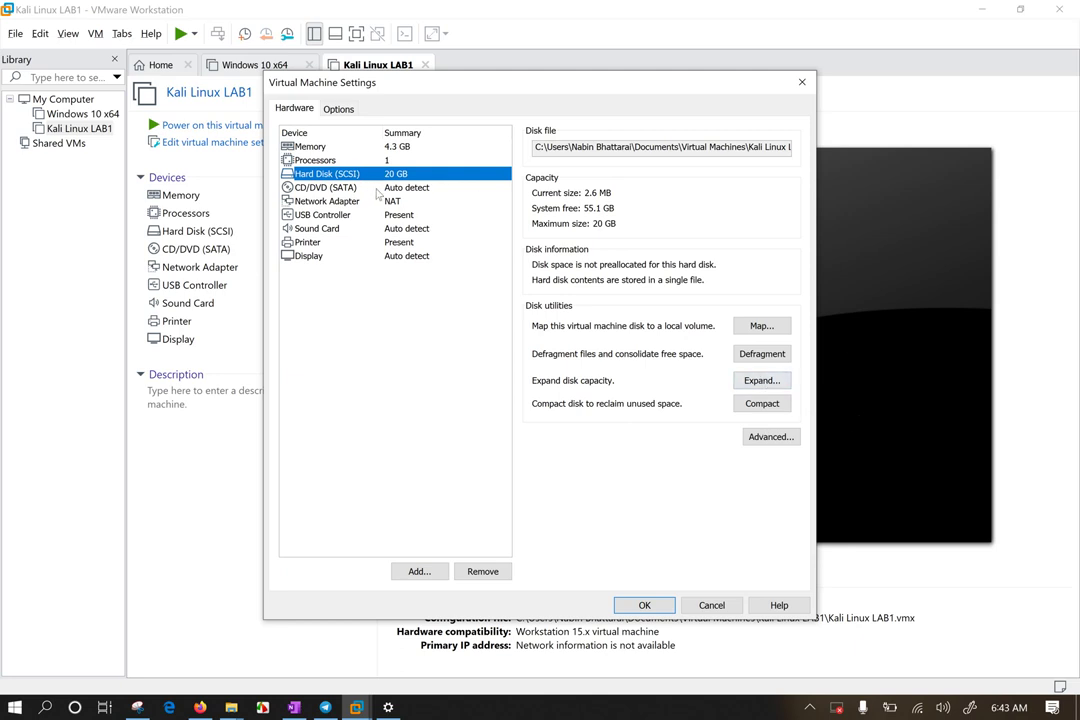
left_click(378, 190)
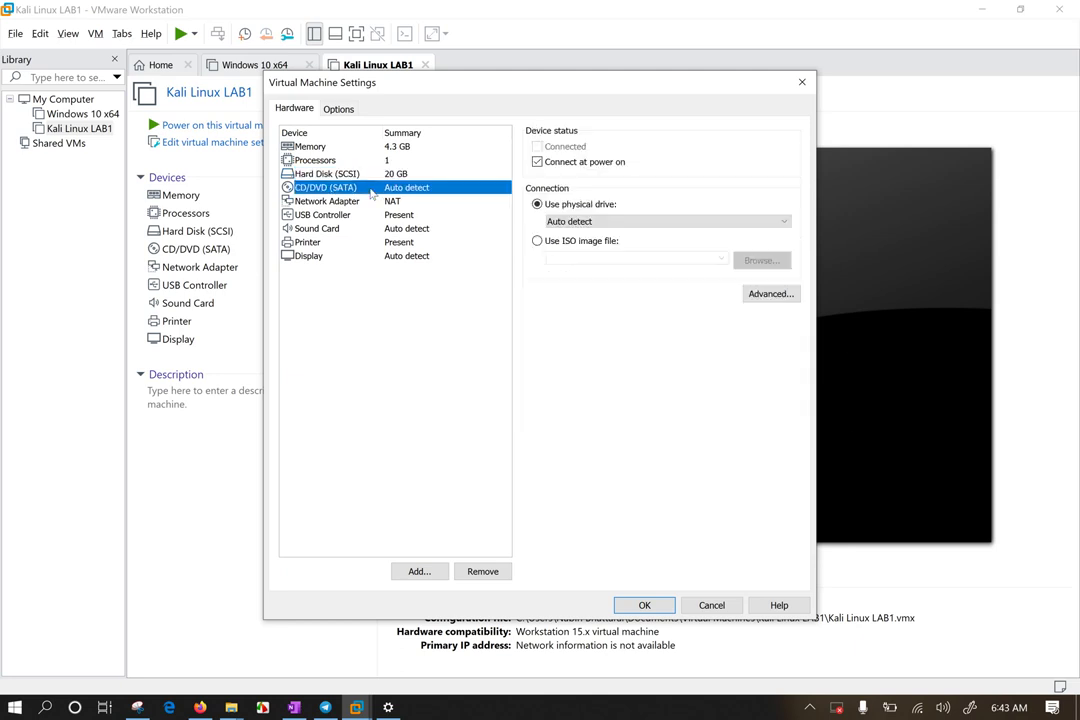
left_click(578, 241)
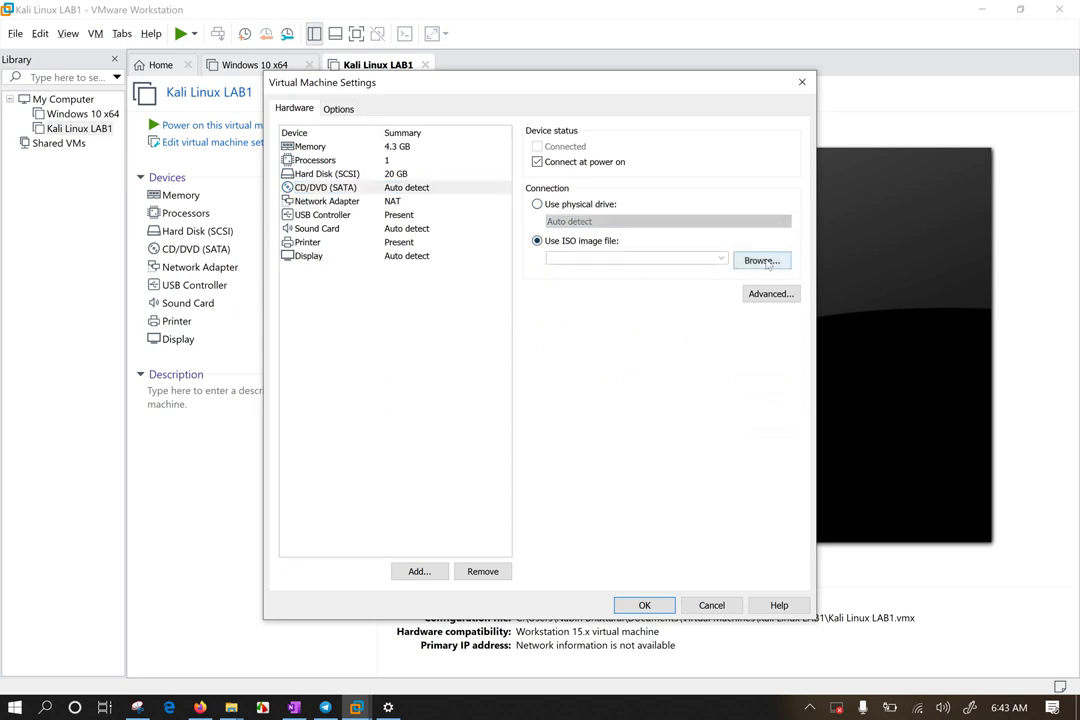
left_click(763, 261)
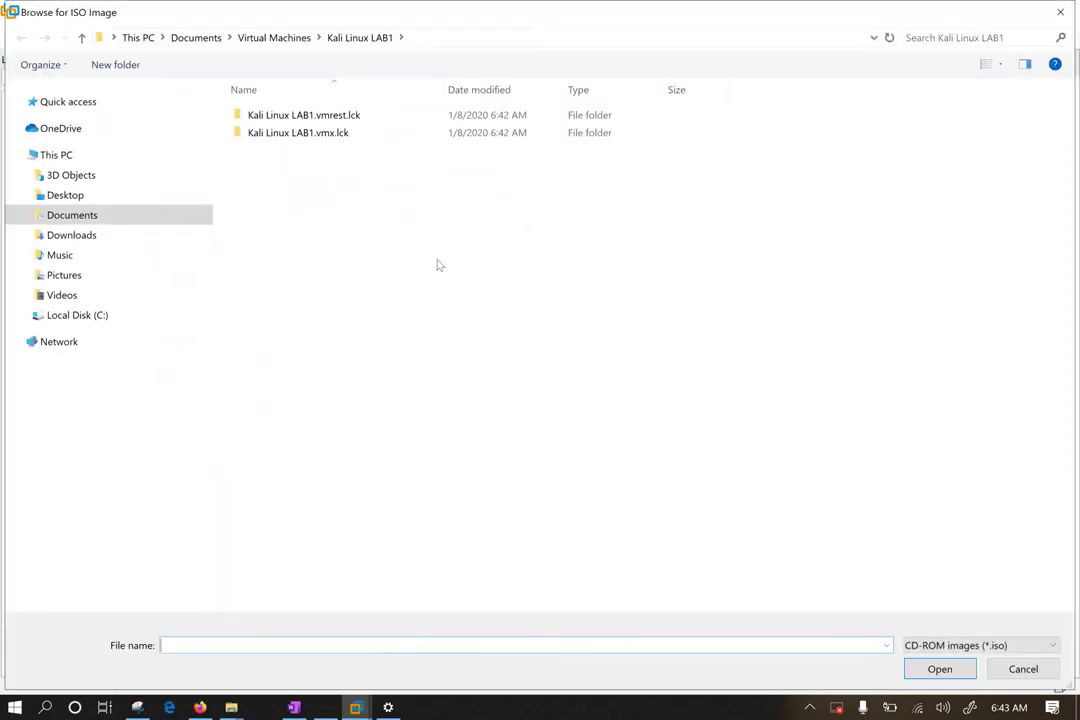
left_click(83, 199)
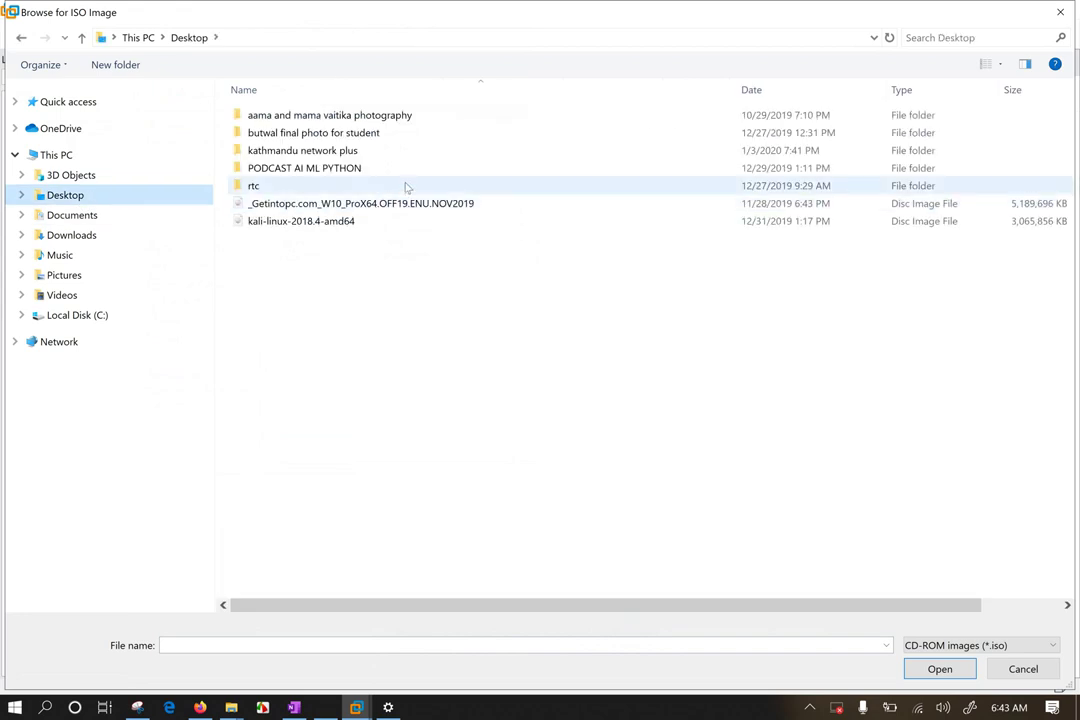
left_click(316, 225)
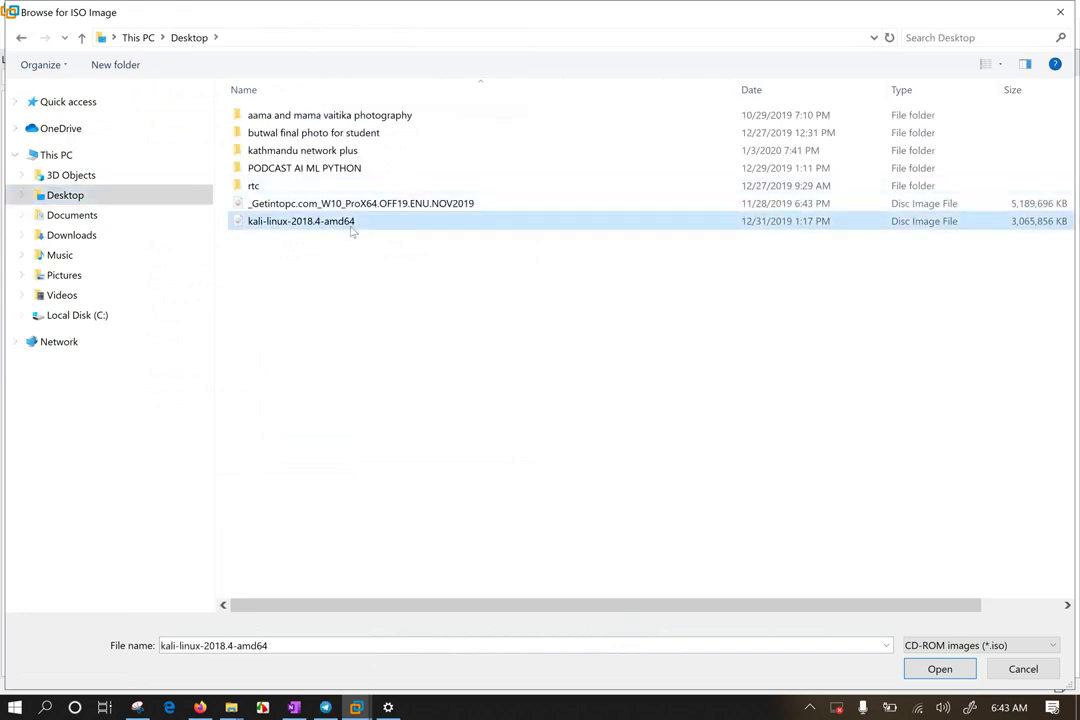
double_click(453, 224)
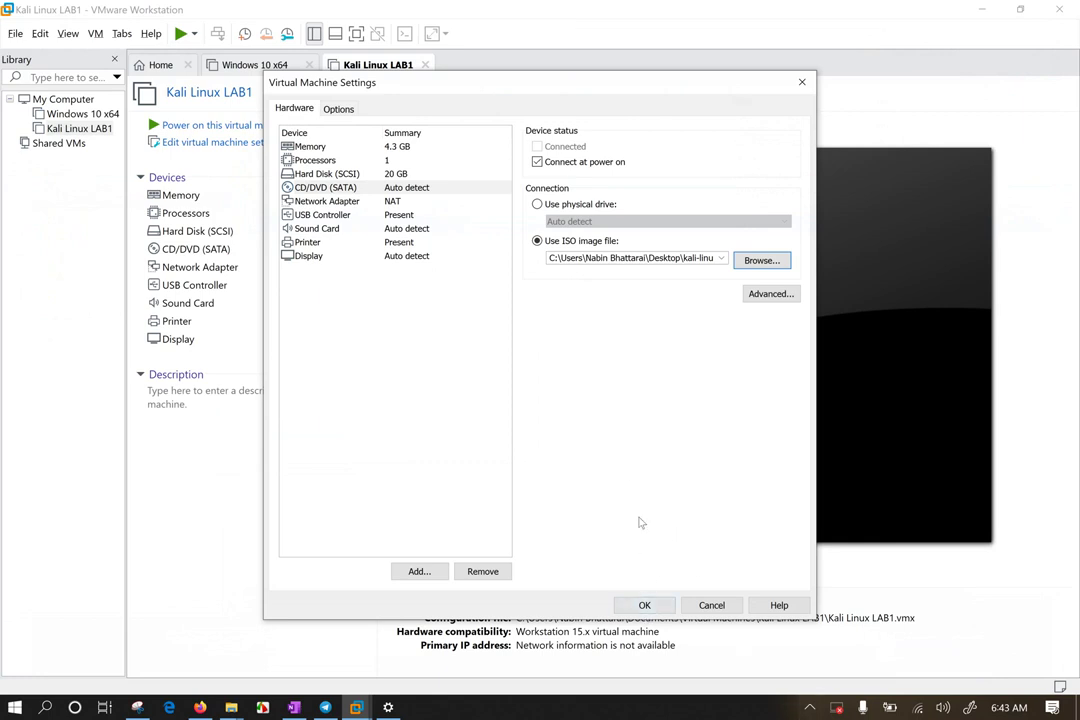
Switch the CD/DVD connection to the auto-detected physical drive and back to the ISO image file
left_click(566, 205)
left_click(575, 221)
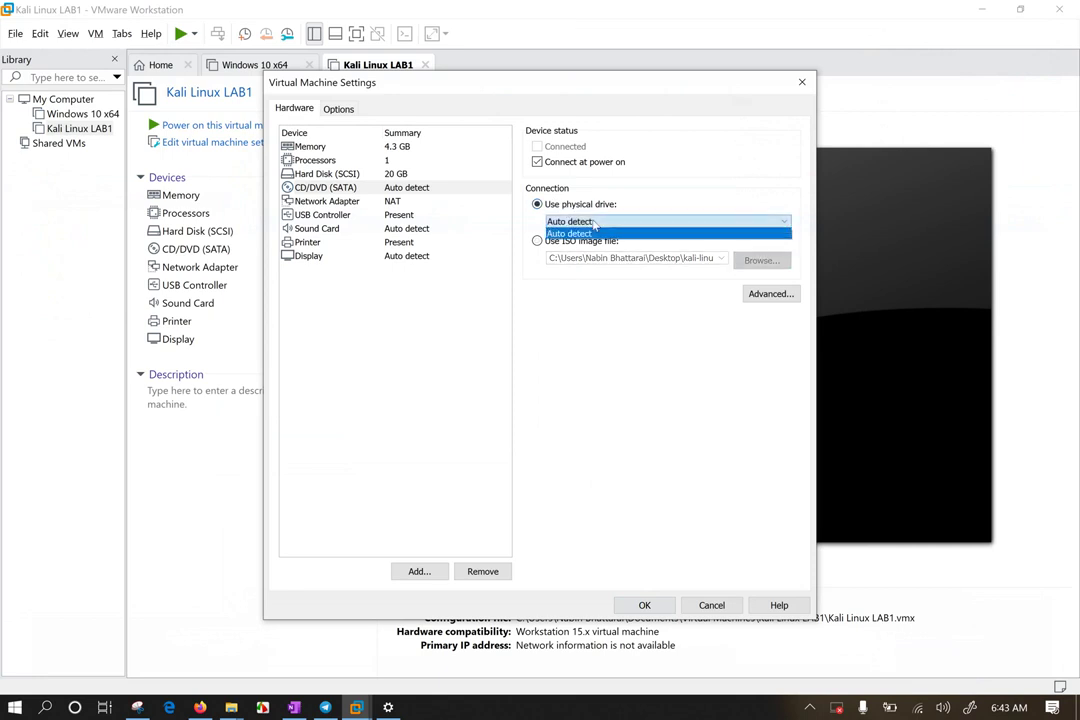
left_click(602, 440)
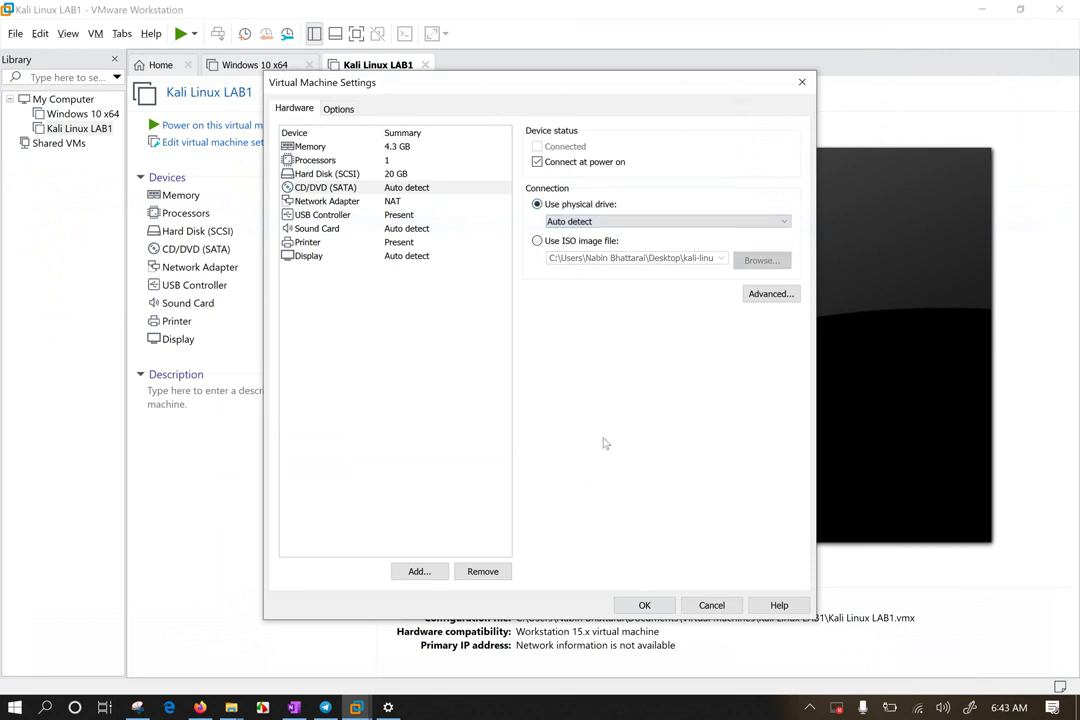
left_click(562, 243)
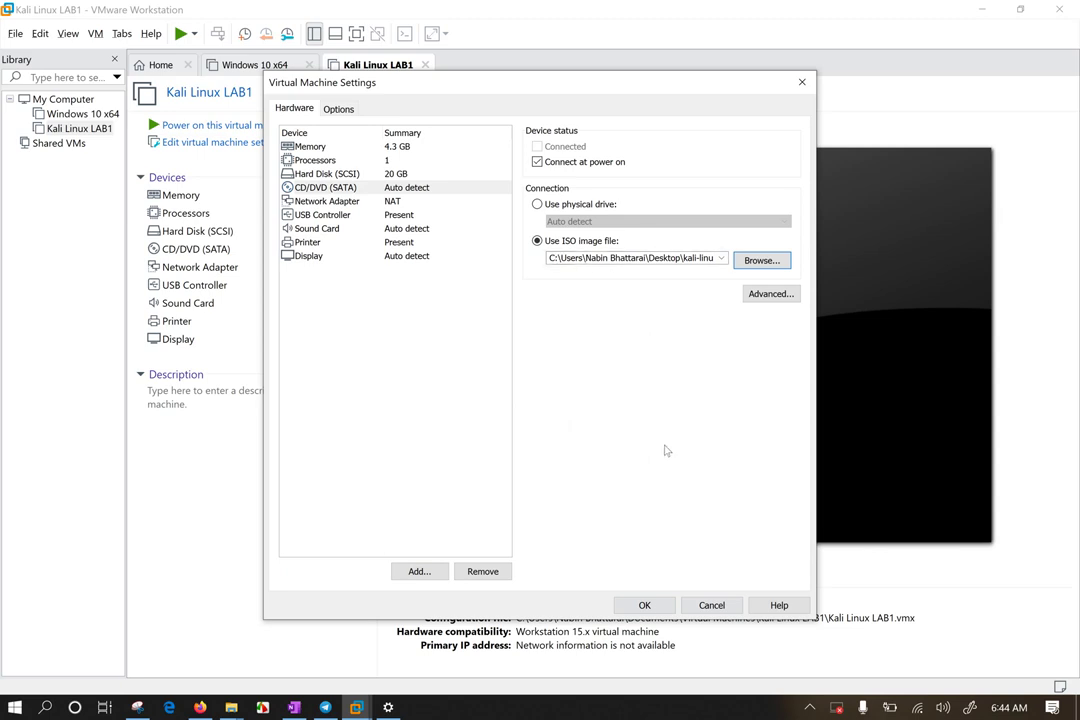
Save the hardware settings and power on the Kali Linux LAB1 virtual machine
left_click(650, 607)
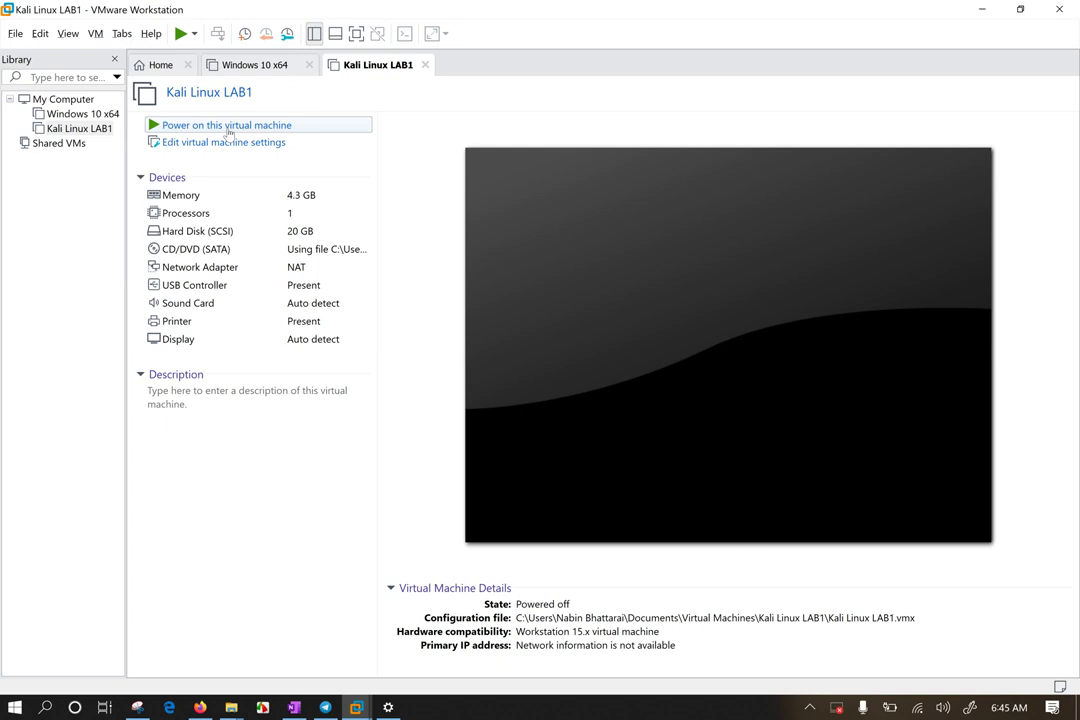
left_click(228, 128)
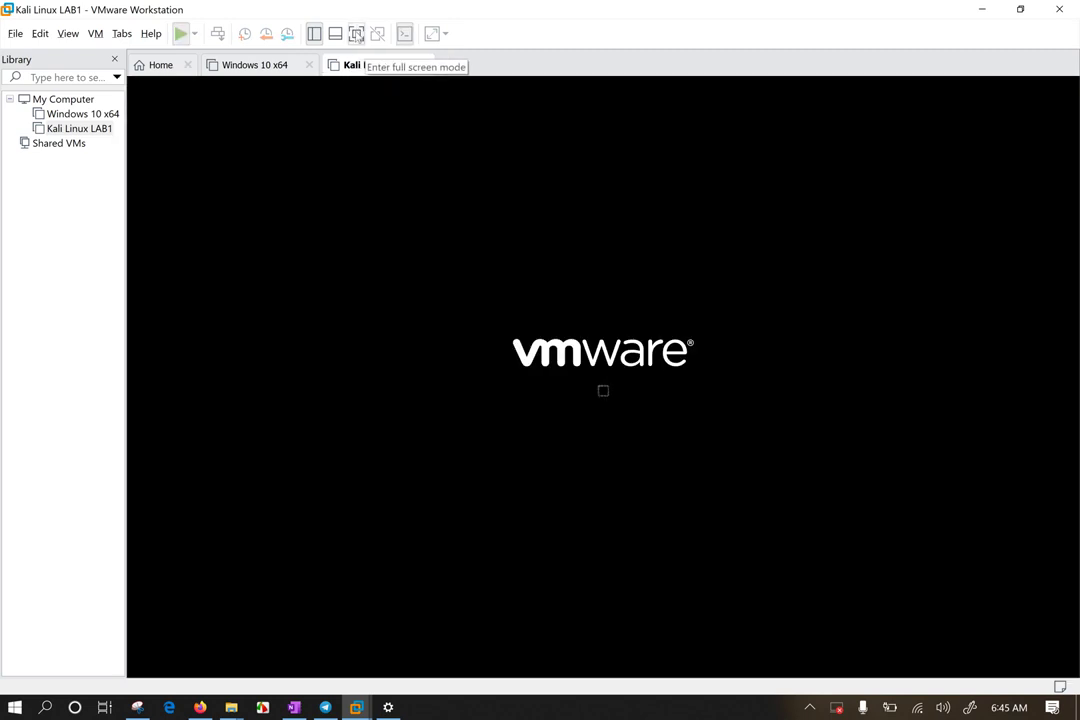
Try the full screen view for the running virtual machine and return to the windowed view
left_click(357, 37)
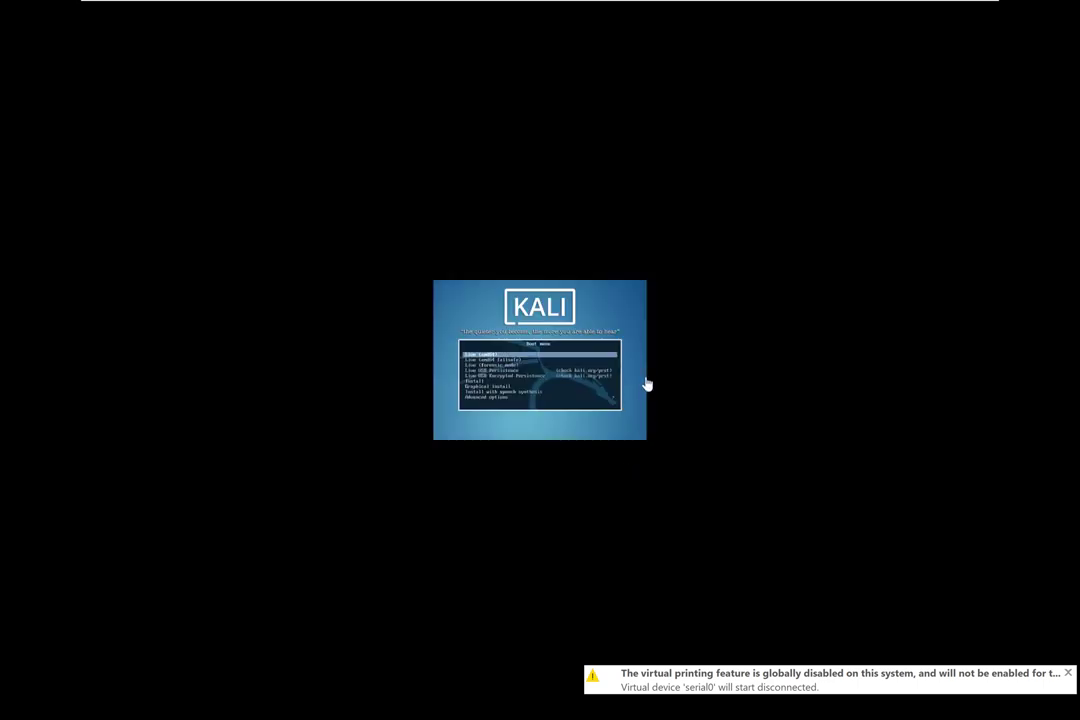
mouse_move(577, 6)
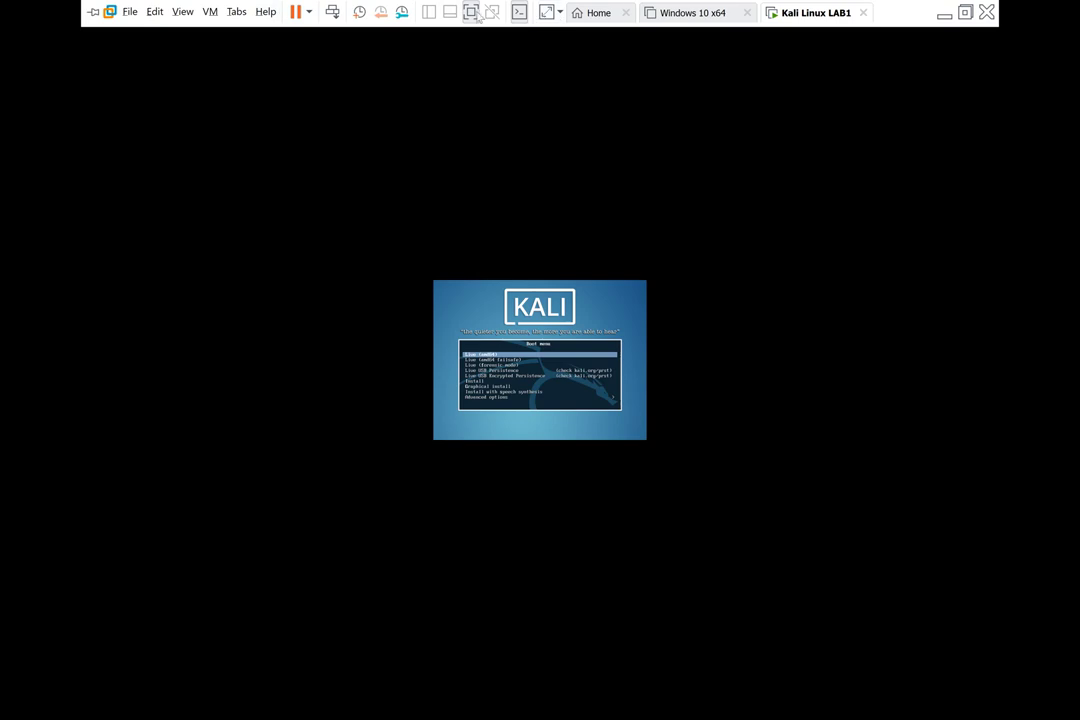
left_click(966, 13)
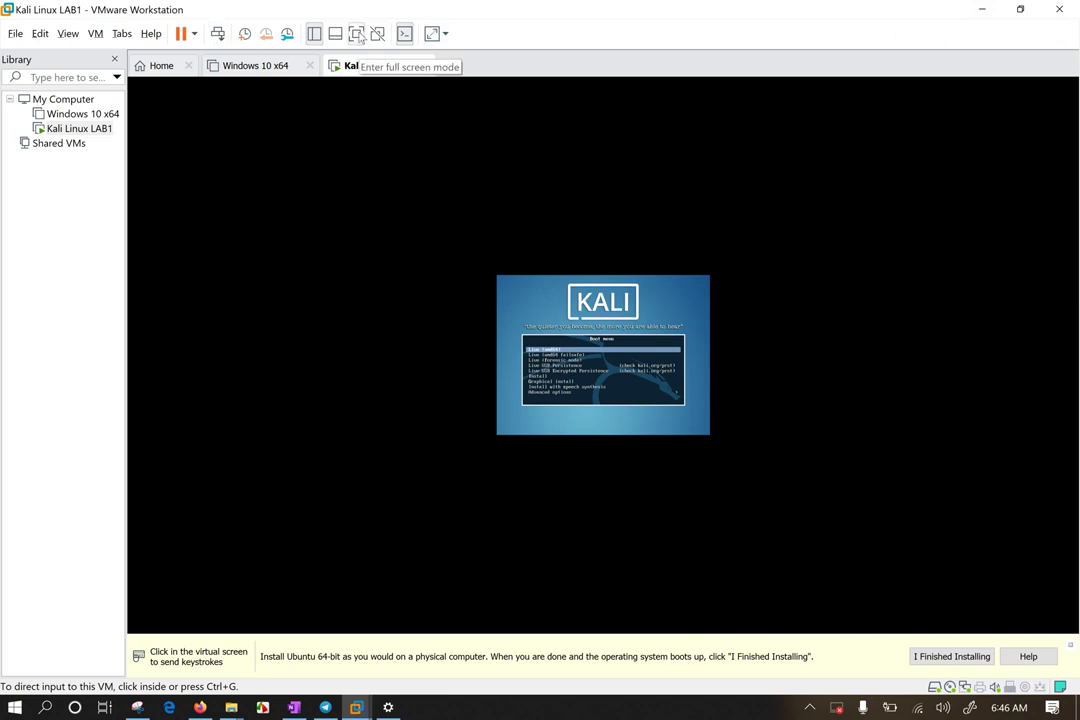
Try the Center Guest autosize option and switch back to Autofit Guest
left_click(68, 34)
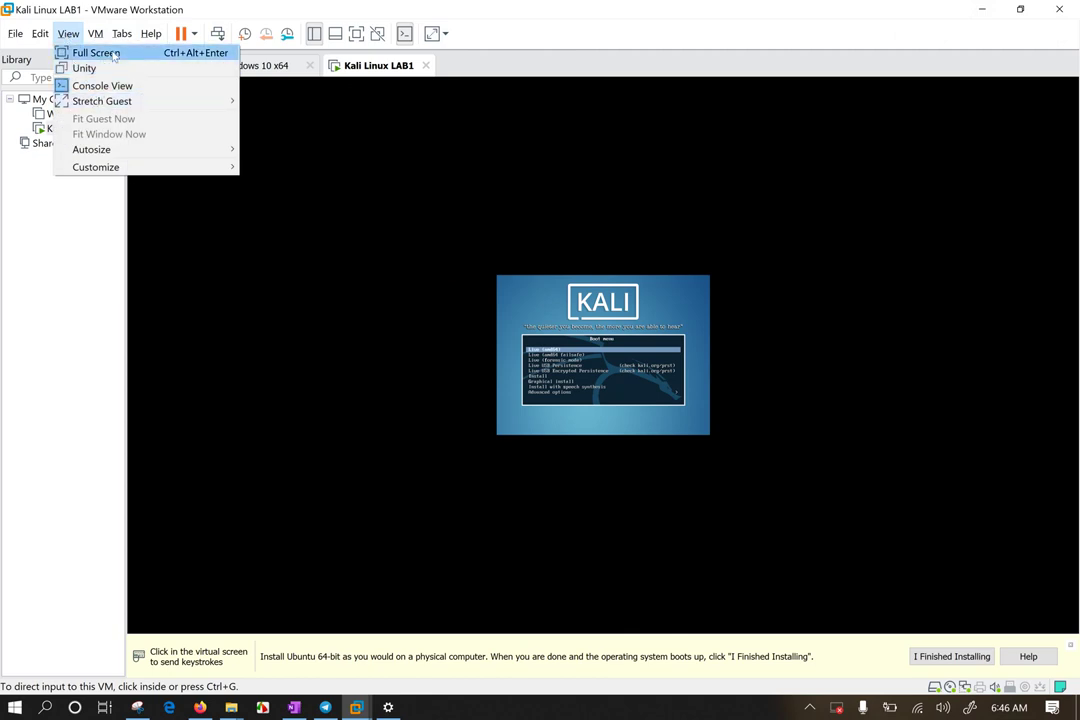
mouse_move(145, 149)
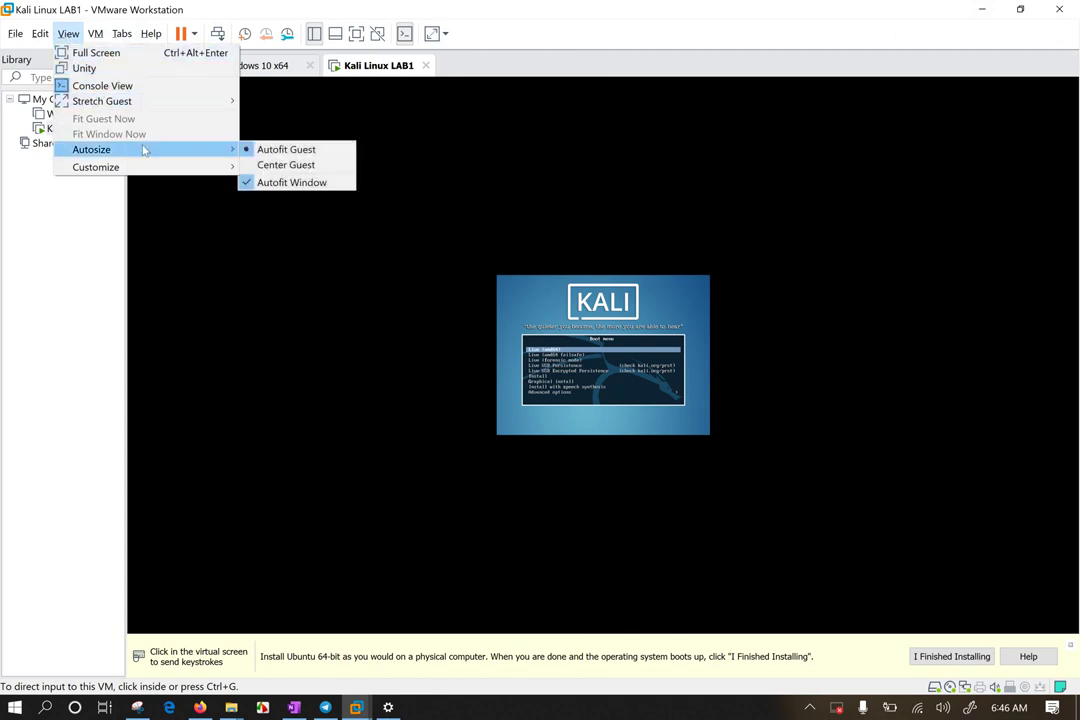
left_click(287, 166)
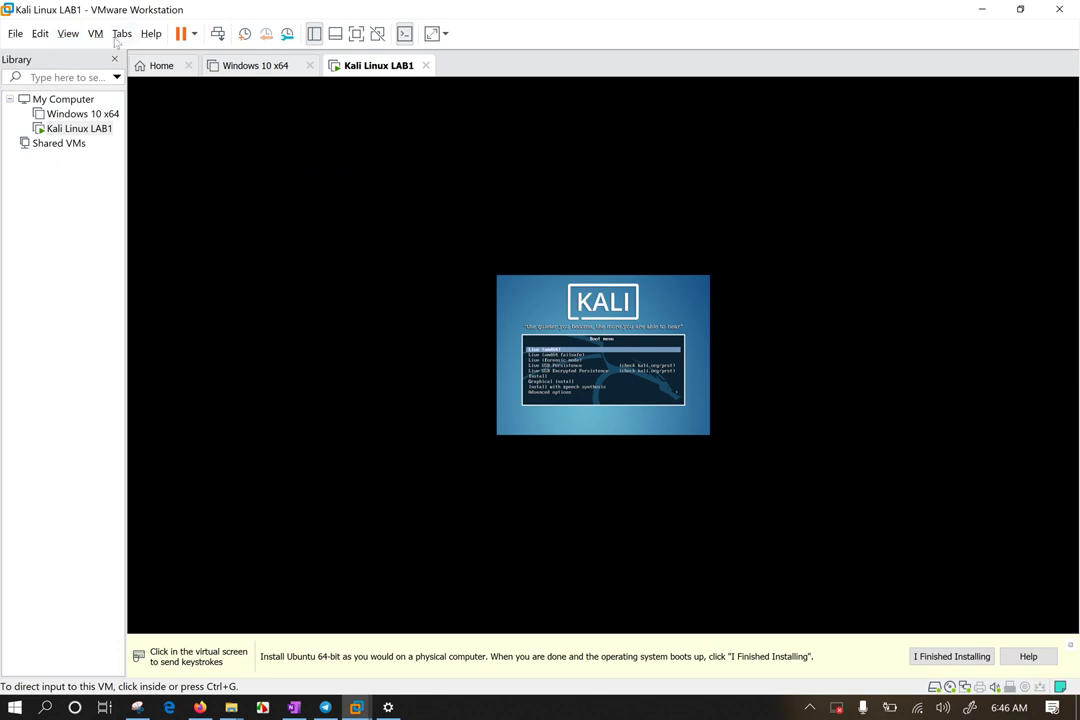
left_click(68, 33)
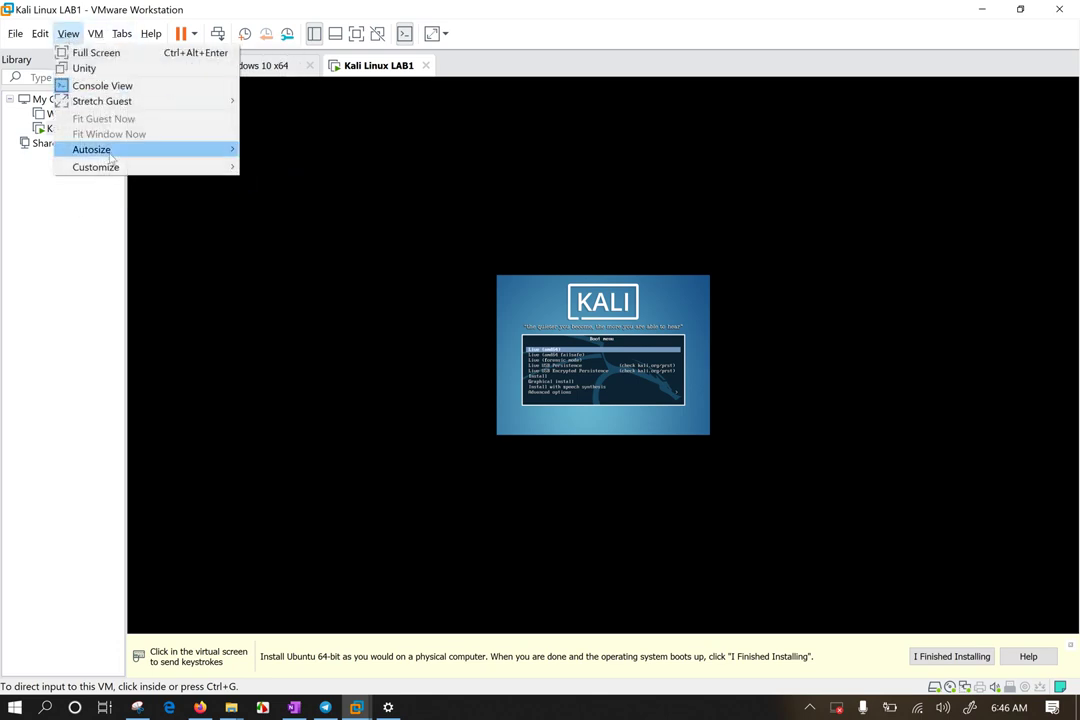
mouse_move(217, 155)
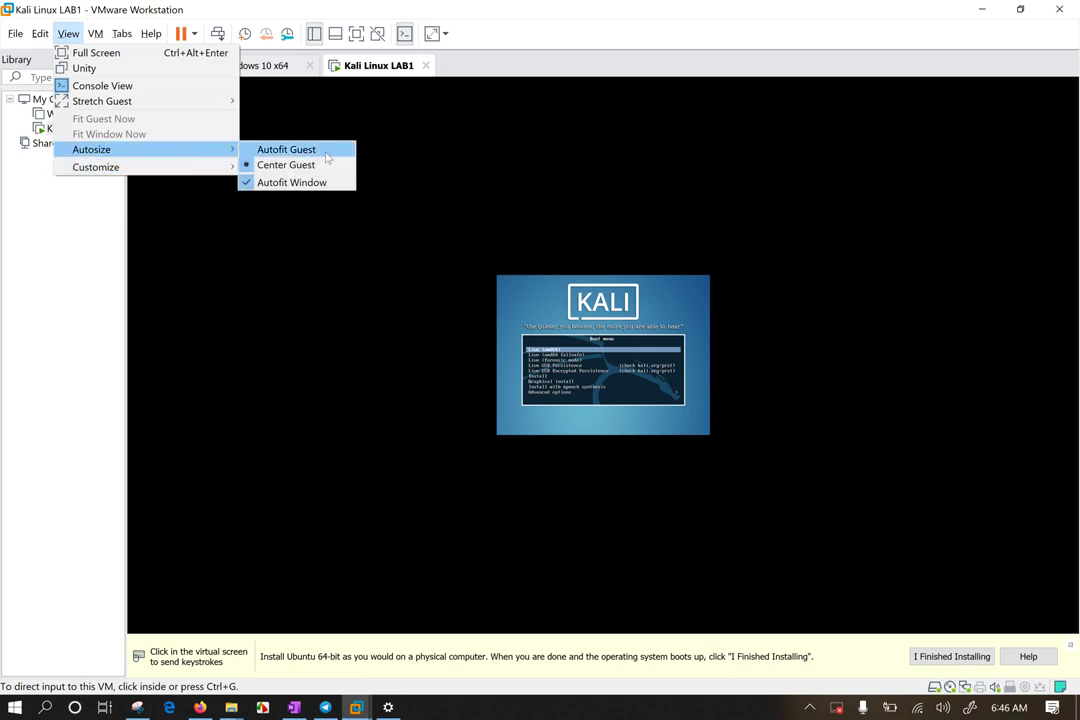
left_click(326, 152)
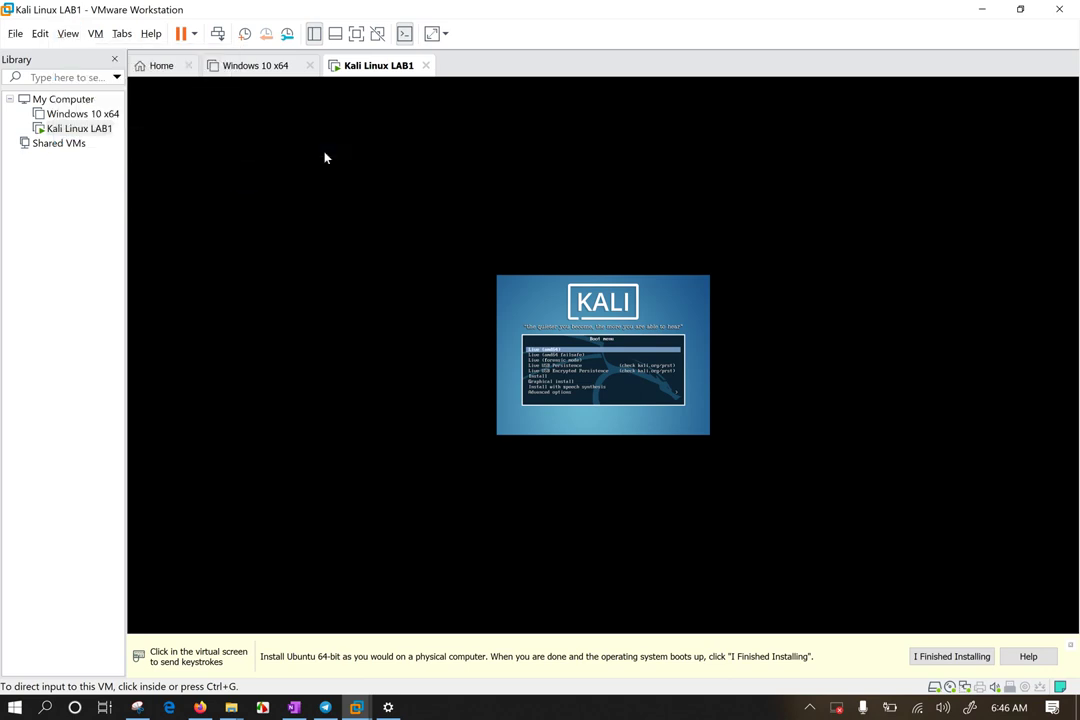
Show the virtual machine in full screen and stretch the guest display to enlarge it
left_click(357, 33)
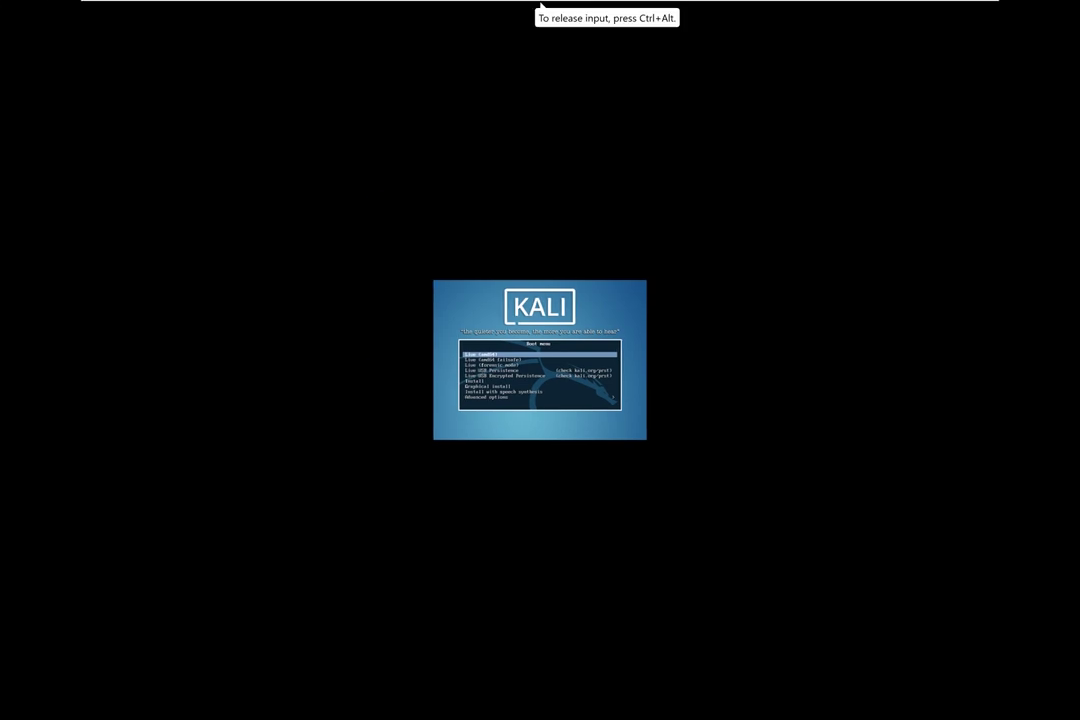
key("ctrl+alt")
mouse_move(245, 5)
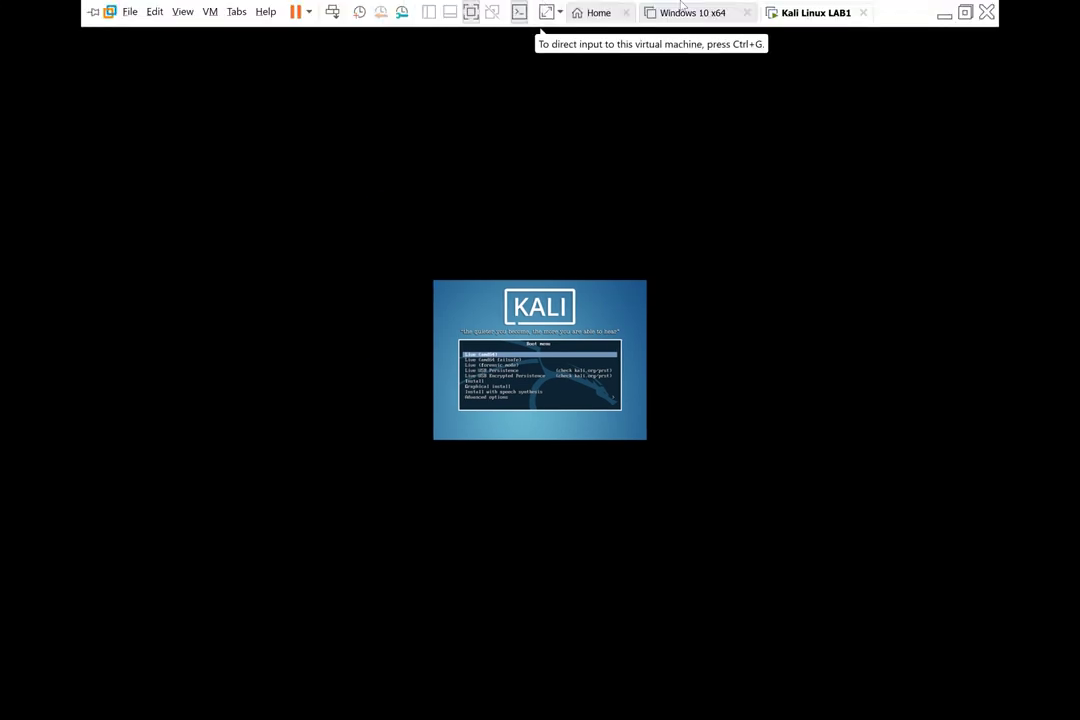
left_click(182, 11)
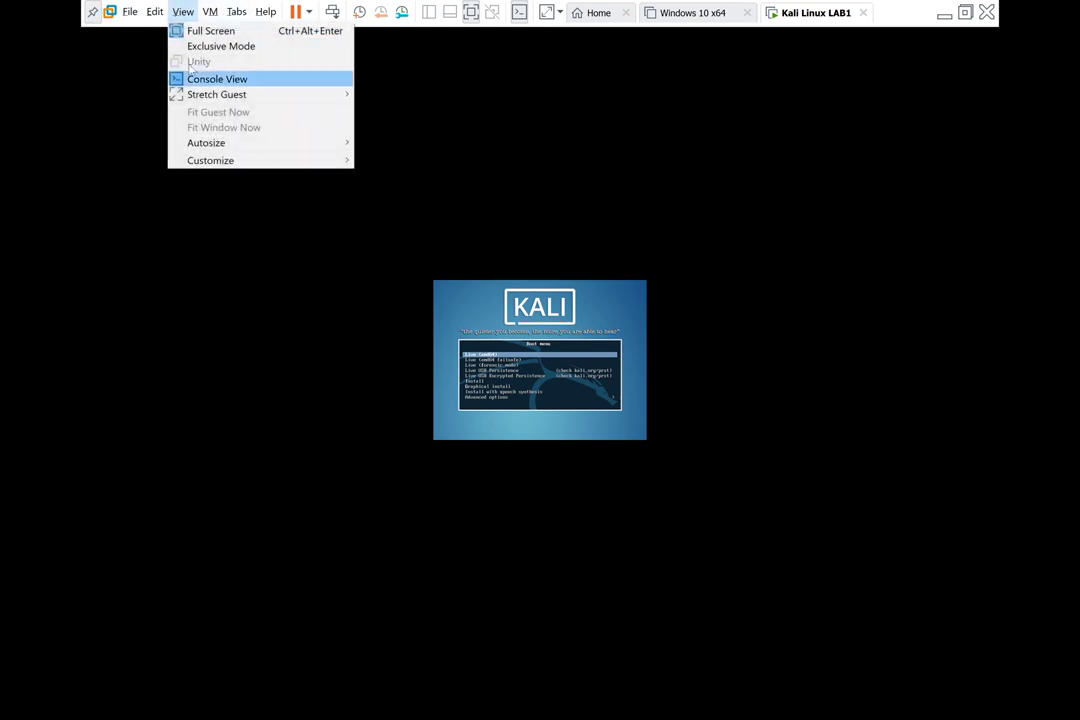
mouse_move(235, 93)
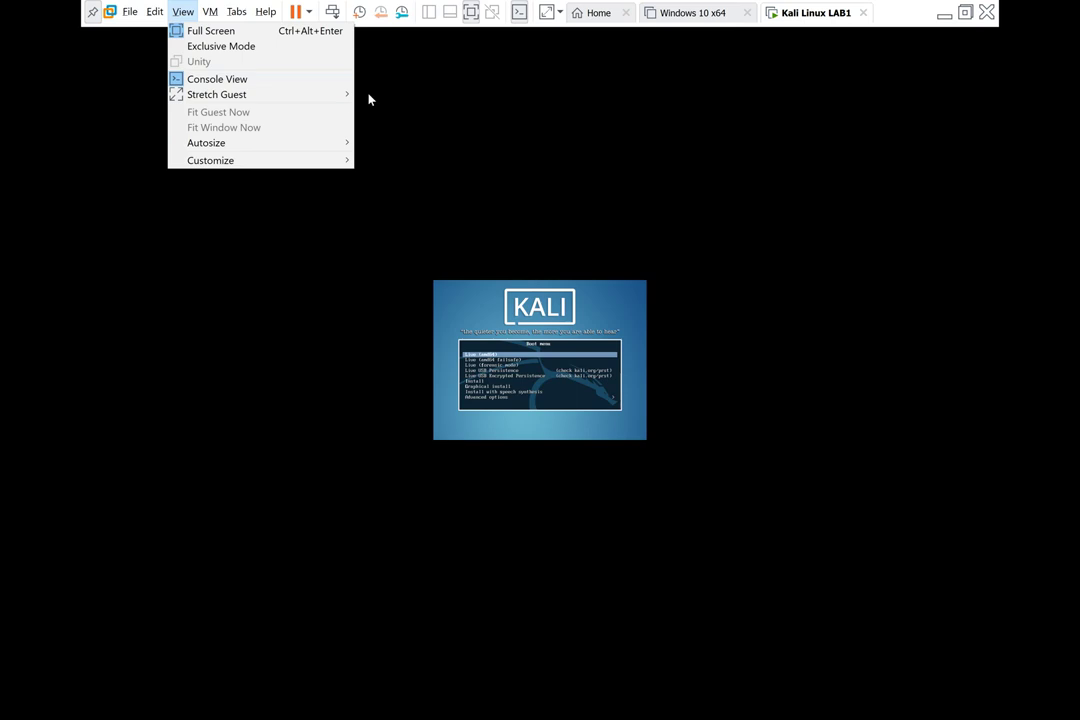
left_click(380, 95)
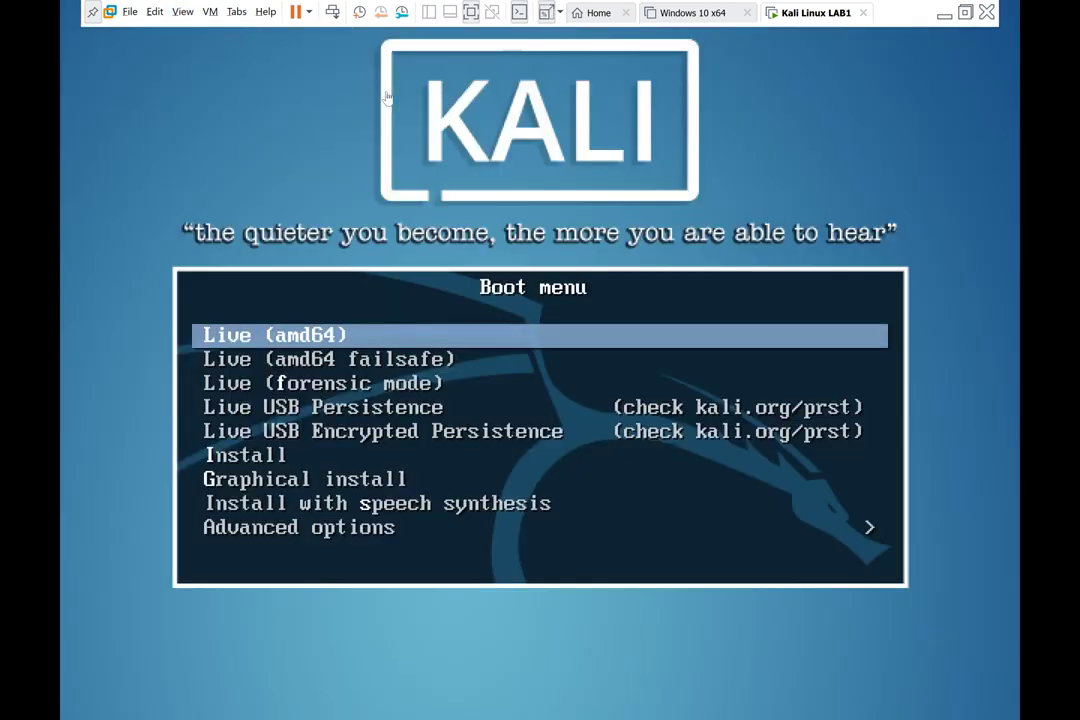
Direct input to the virtual machine and start Kali with the Live (amd64) boot menu entry
left_click(646, 313)
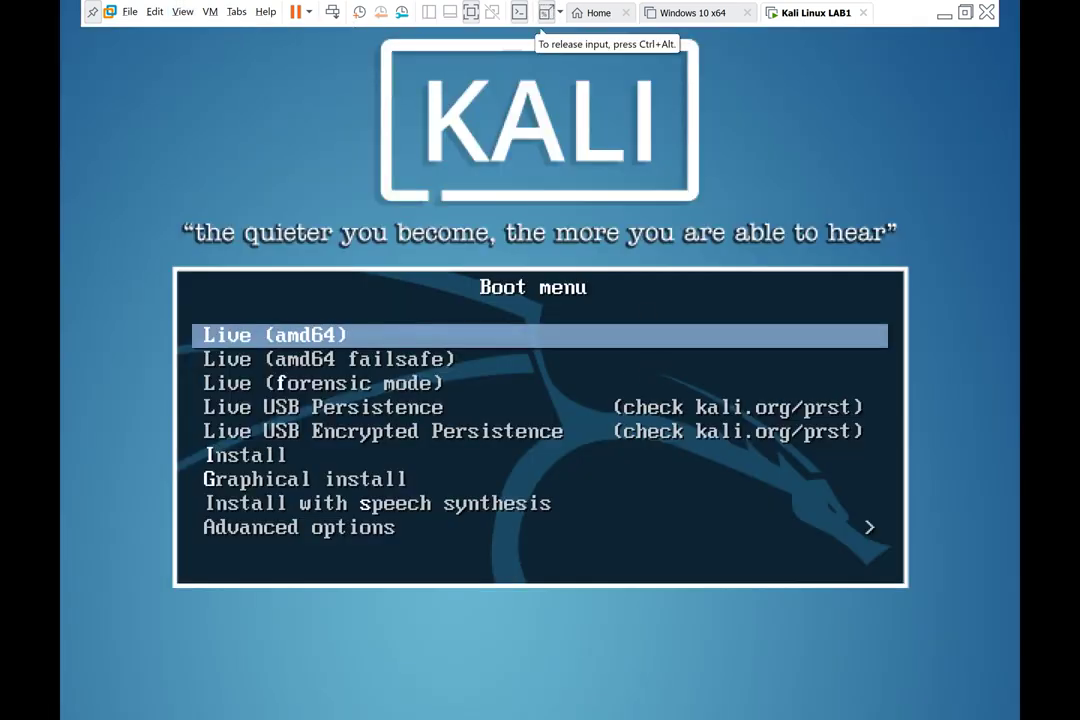
key("Down")
key("Up")
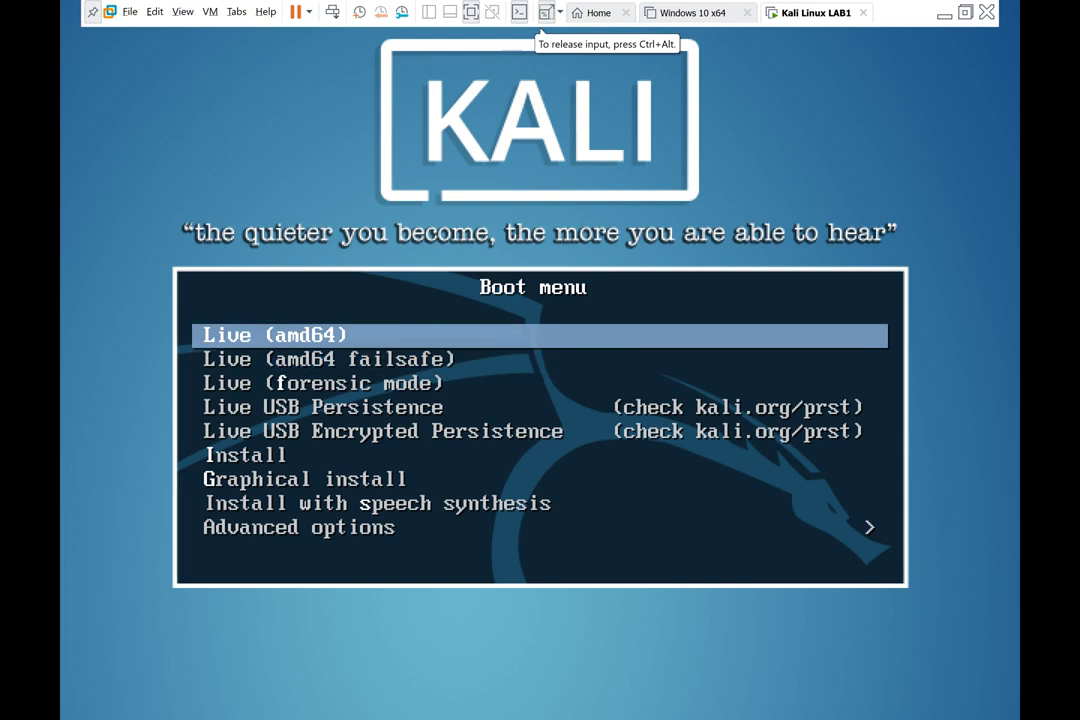
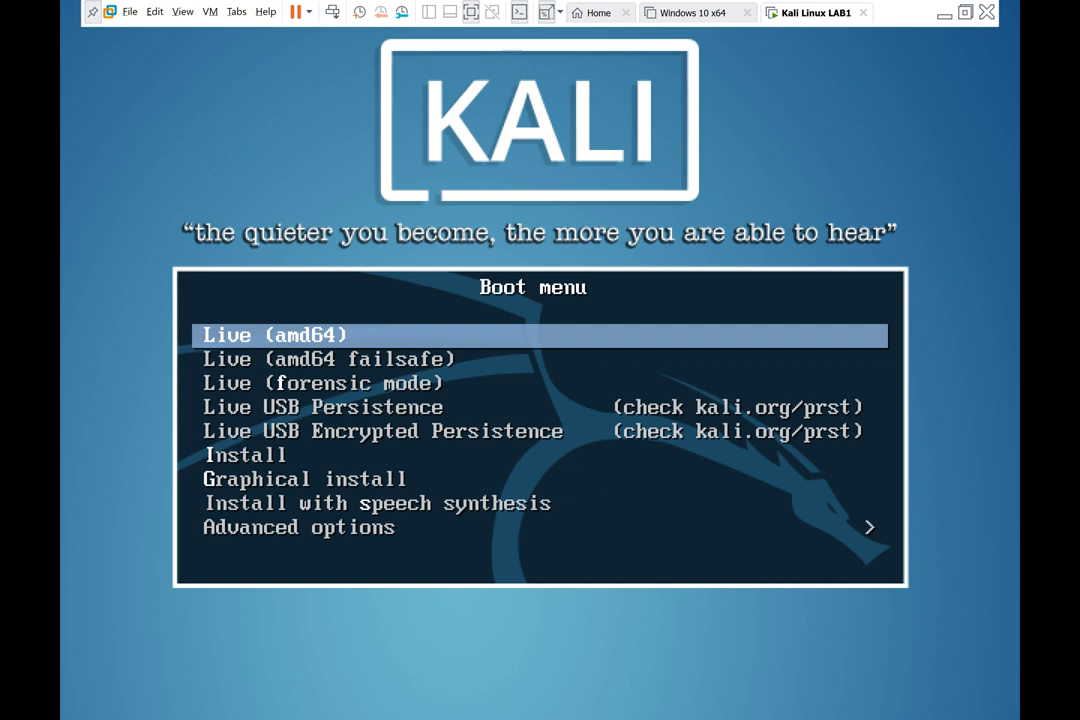
key("Down")
key("Up")
key("Return")
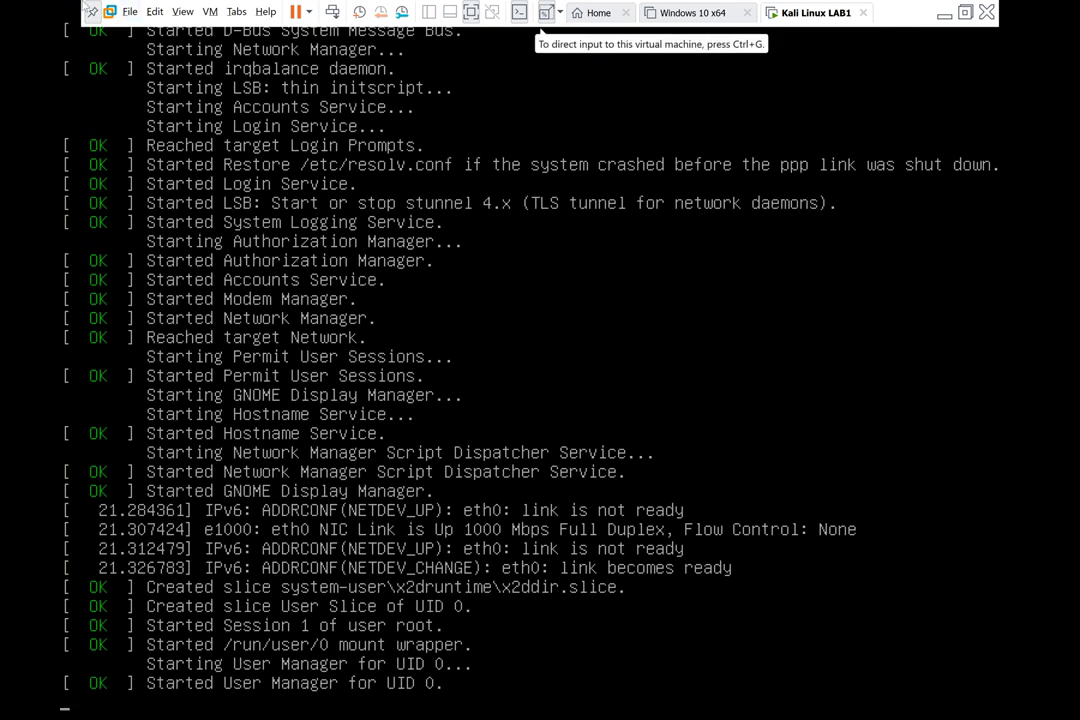
left_click(182, 11)
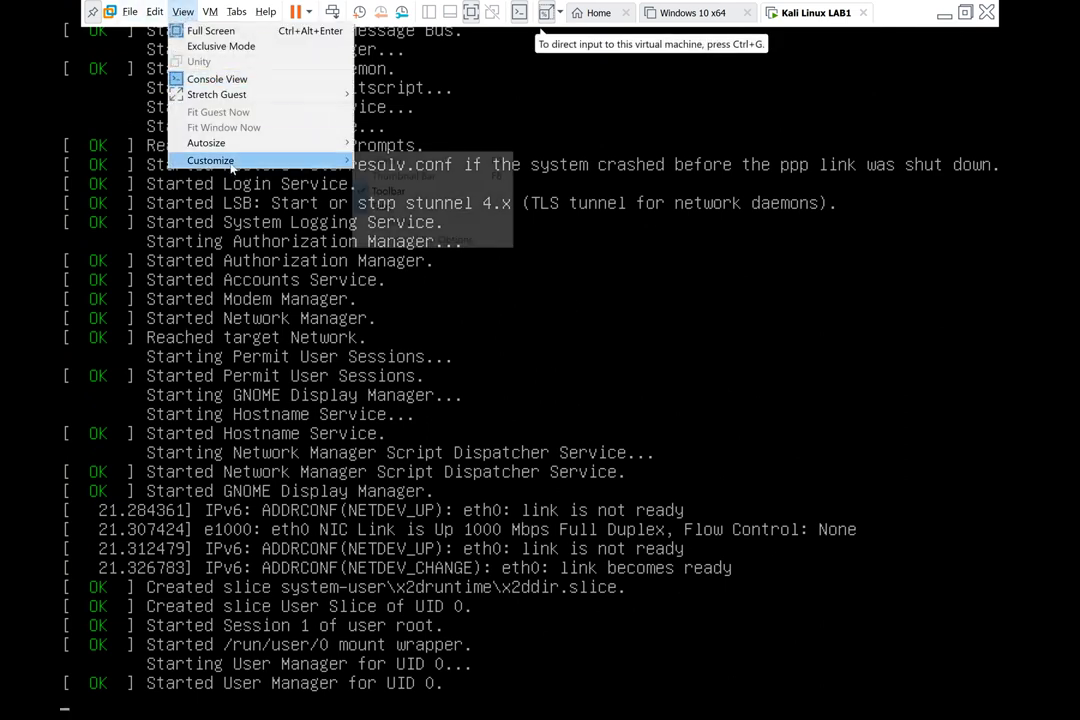
mouse_move(231, 146)
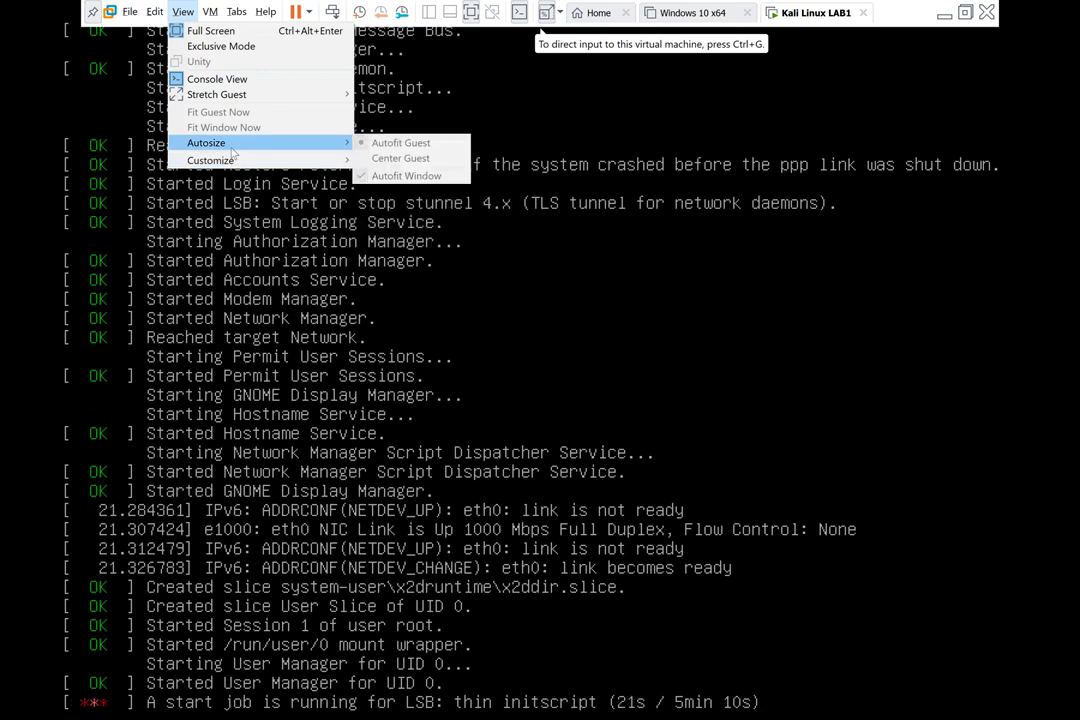
mouse_move(211, 99)
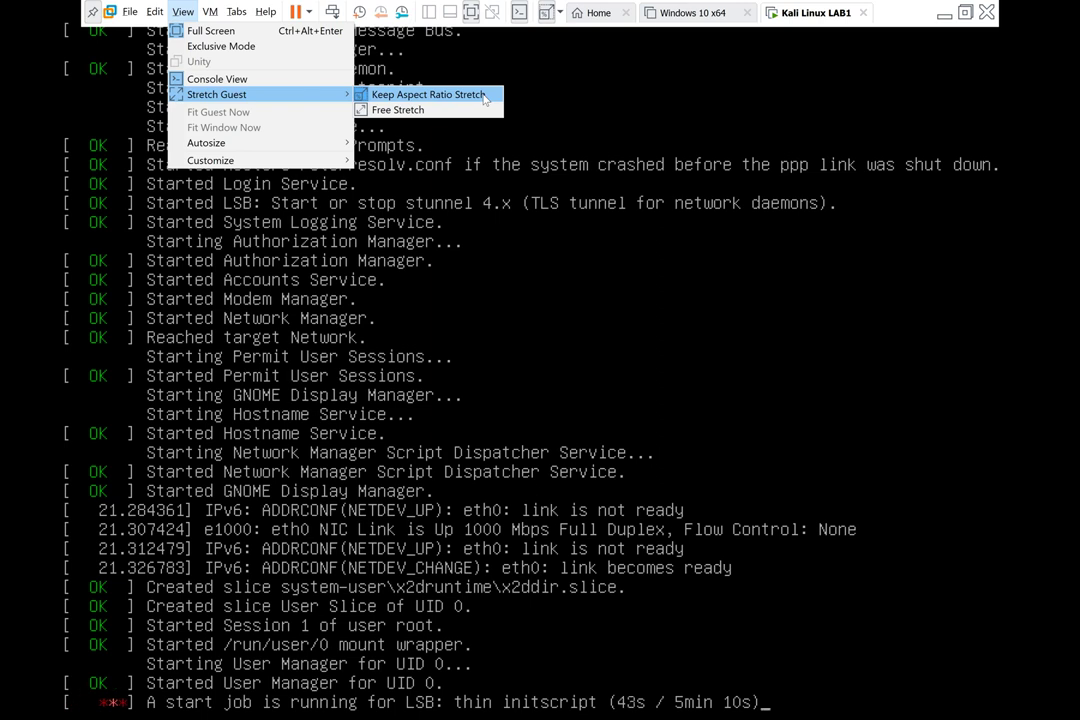
key("Escape")
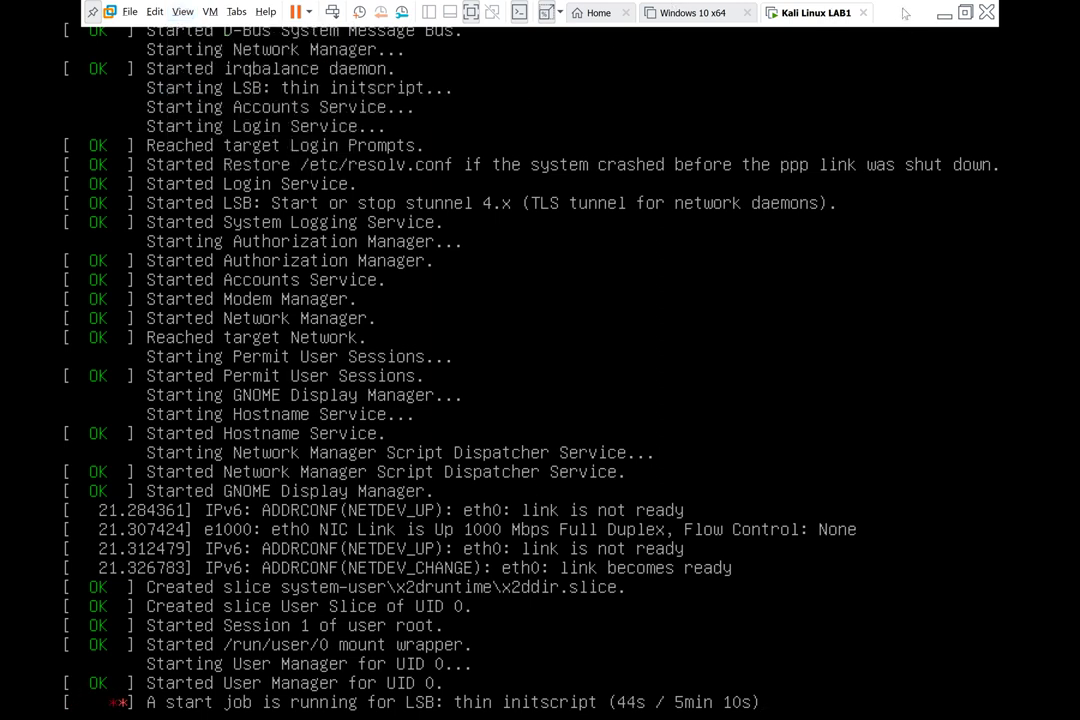
Return the virtual machine to the windowed view, switch it back to full screen and release the input
key("ctrl+alt+Return")
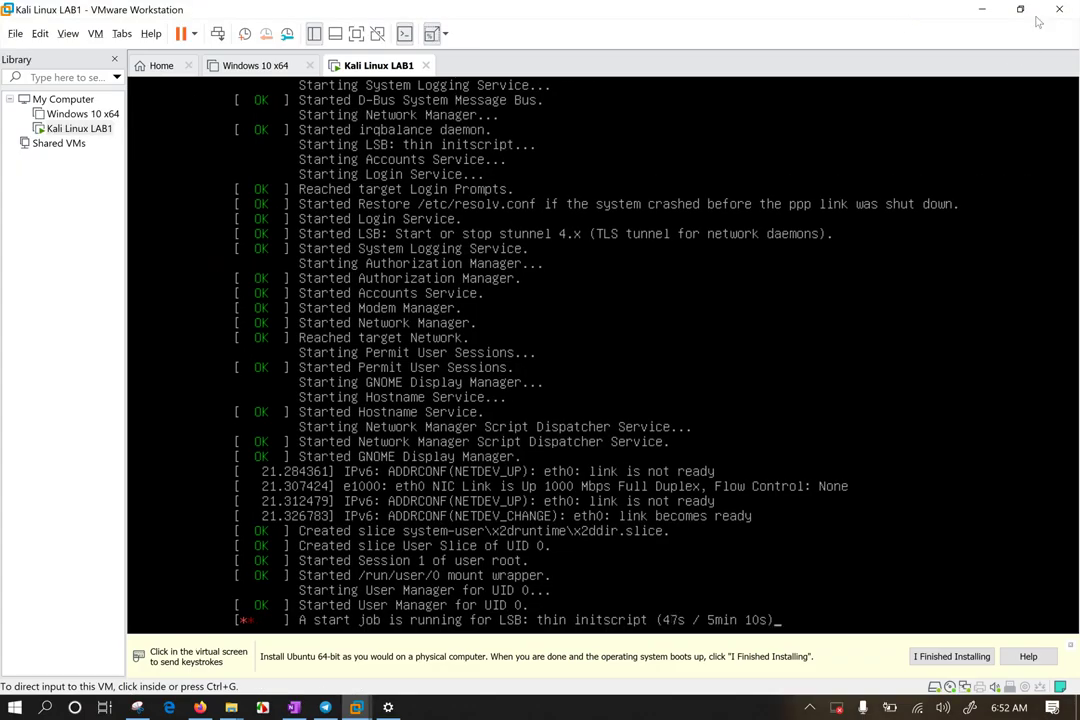
left_click(360, 34)
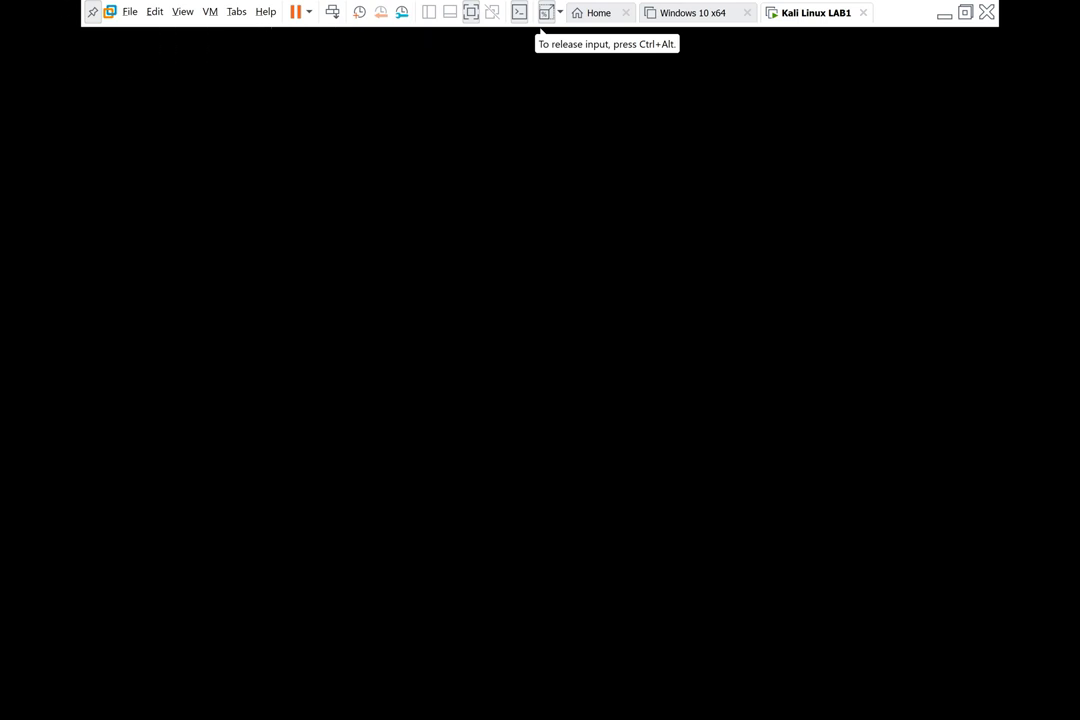
key("ctrl+alt")
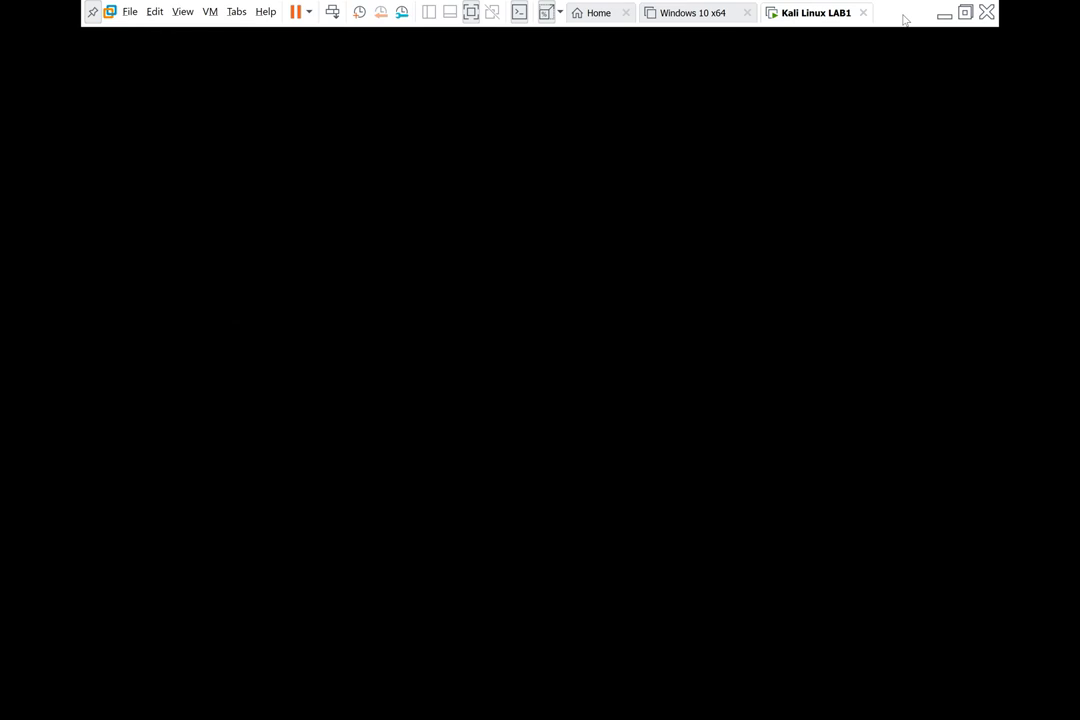
Browse the Computer root file system through Other Locations in Kali's file manager, then close it
left_click(393, 290)
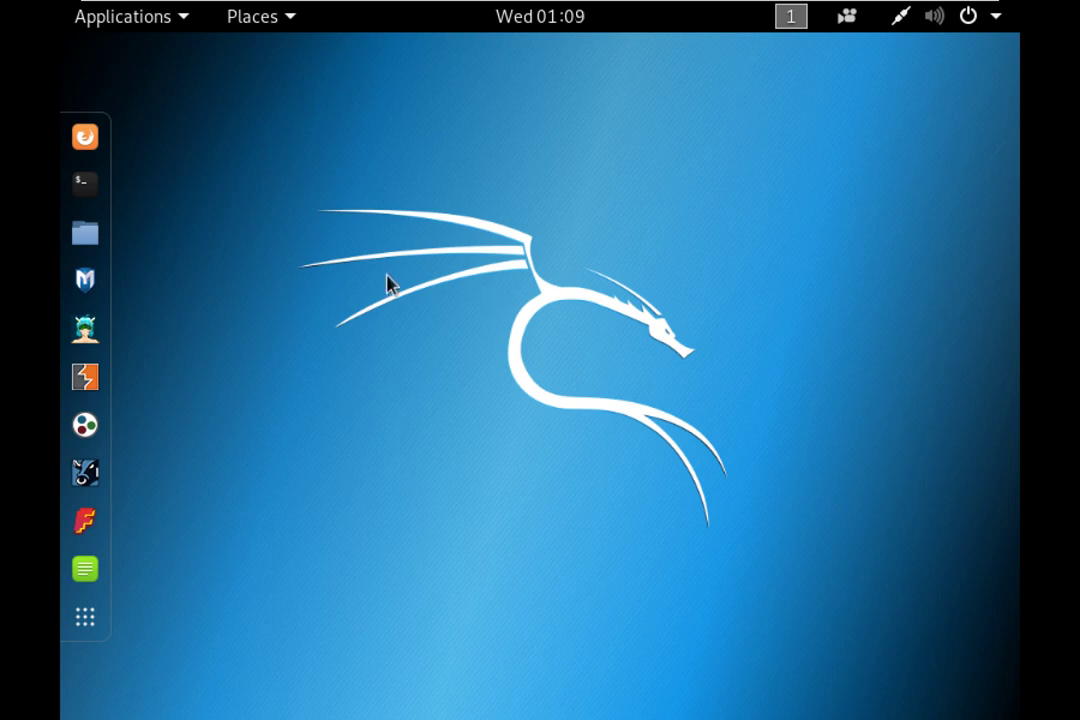
left_click(88, 233)
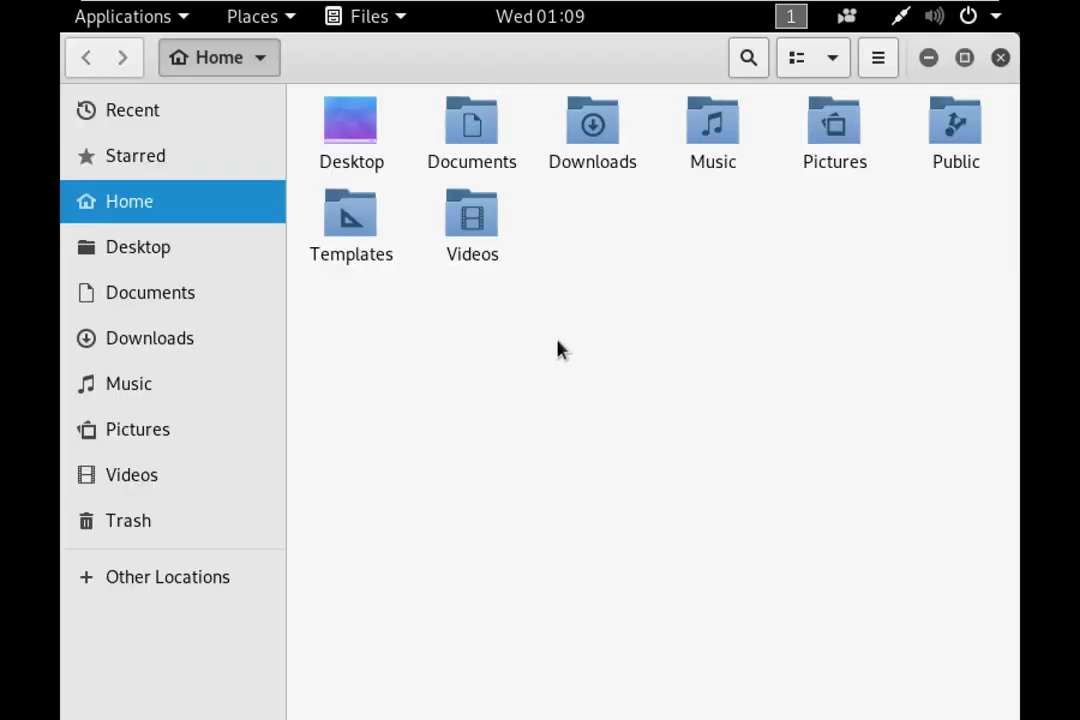
left_click(166, 586)
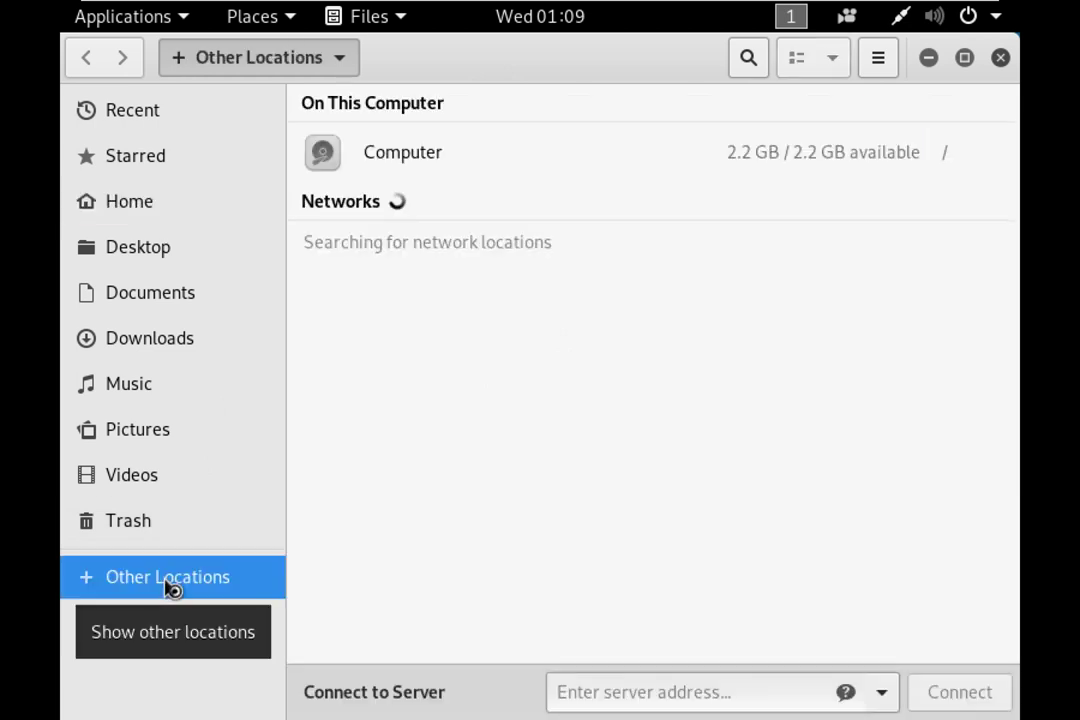
left_click(407, 170)
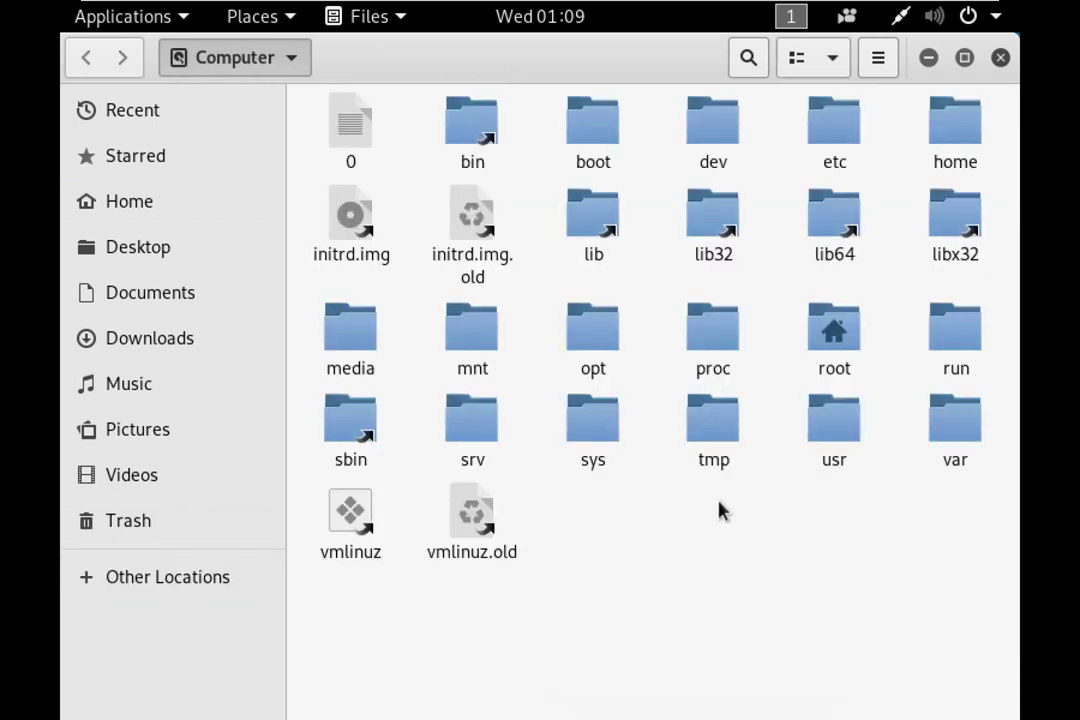
left_click(1017, 62)
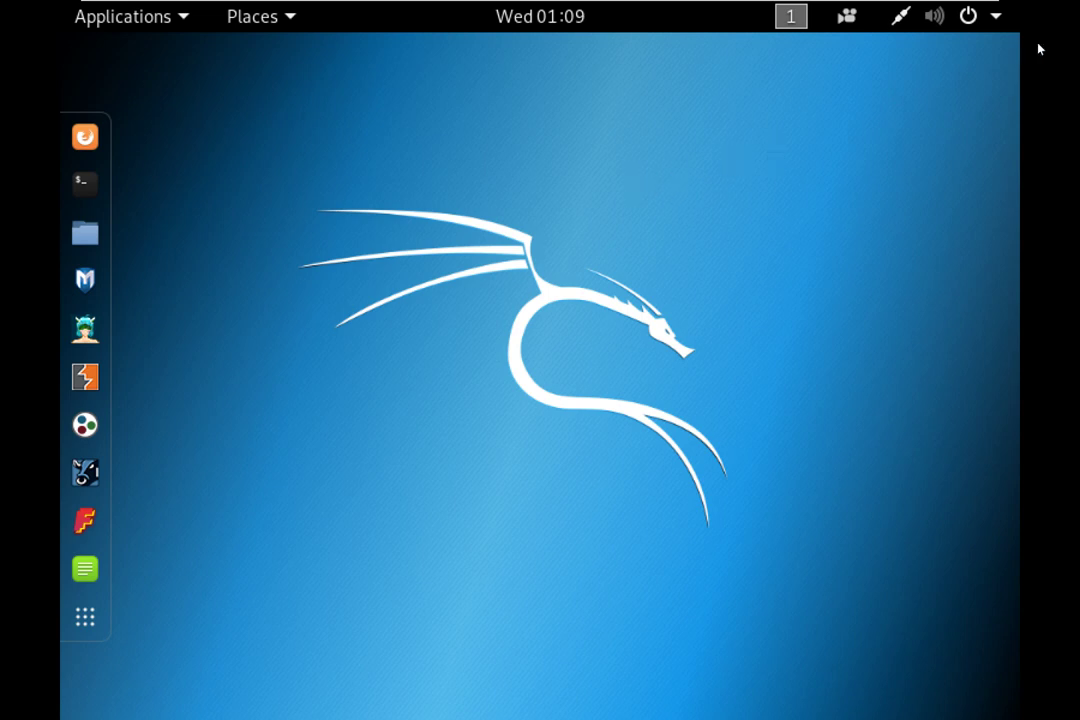
Look through Kali's system menu and the screen recorder's recording options
left_click(968, 20)
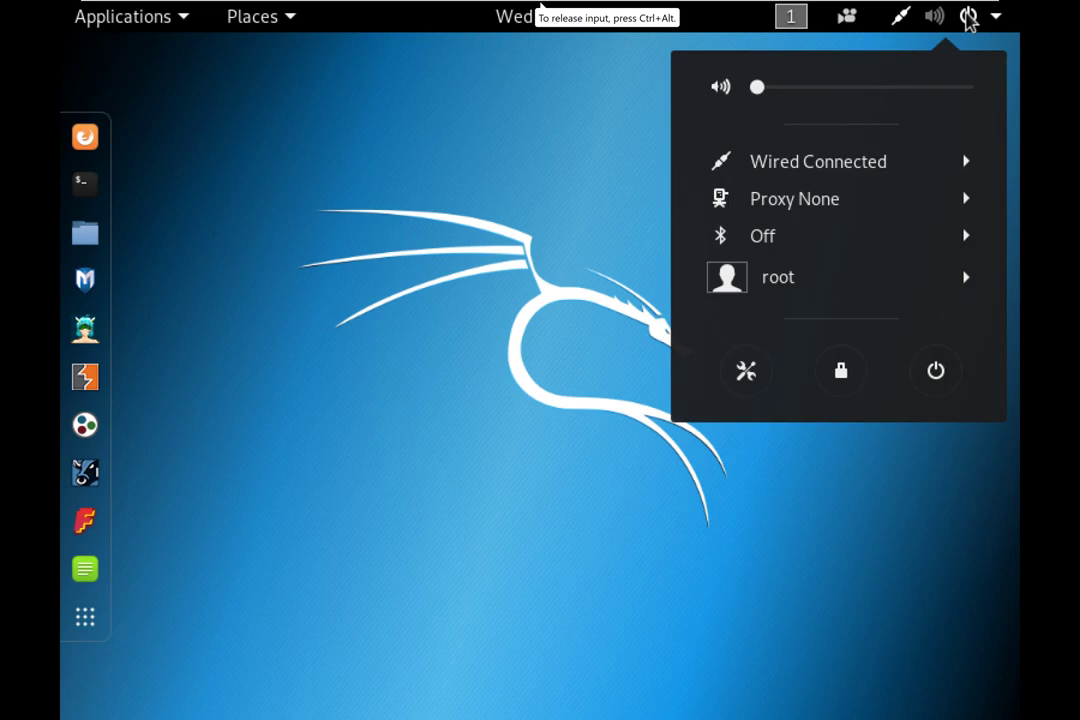
left_click(900, 18)
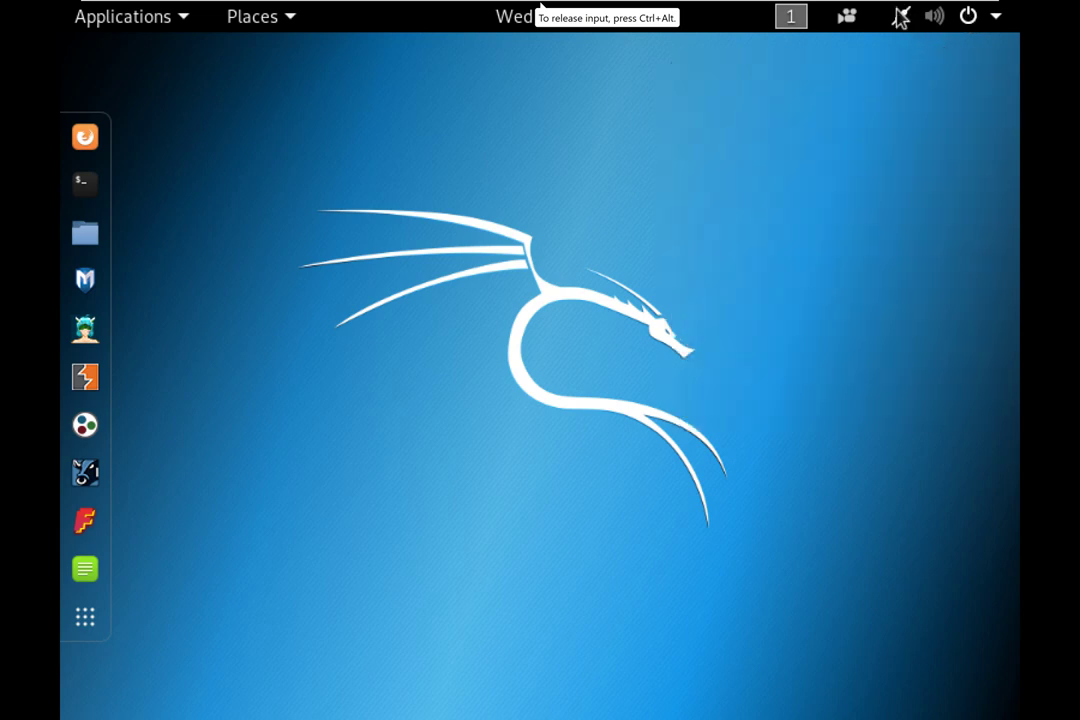
left_click(900, 18)
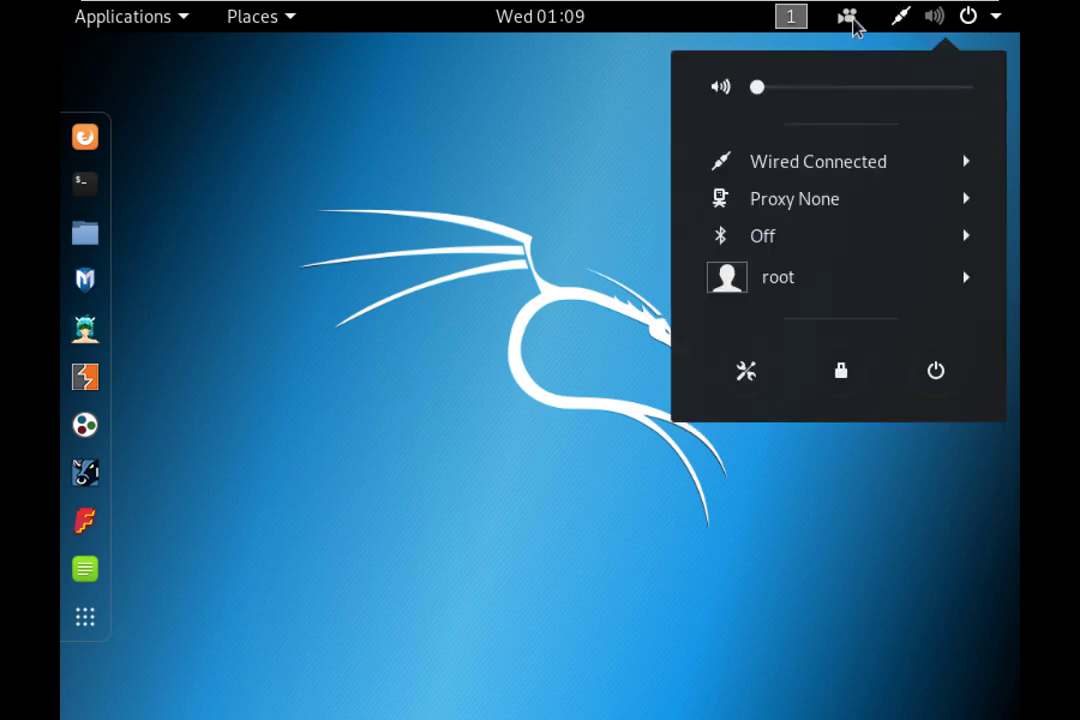
left_click(851, 27)
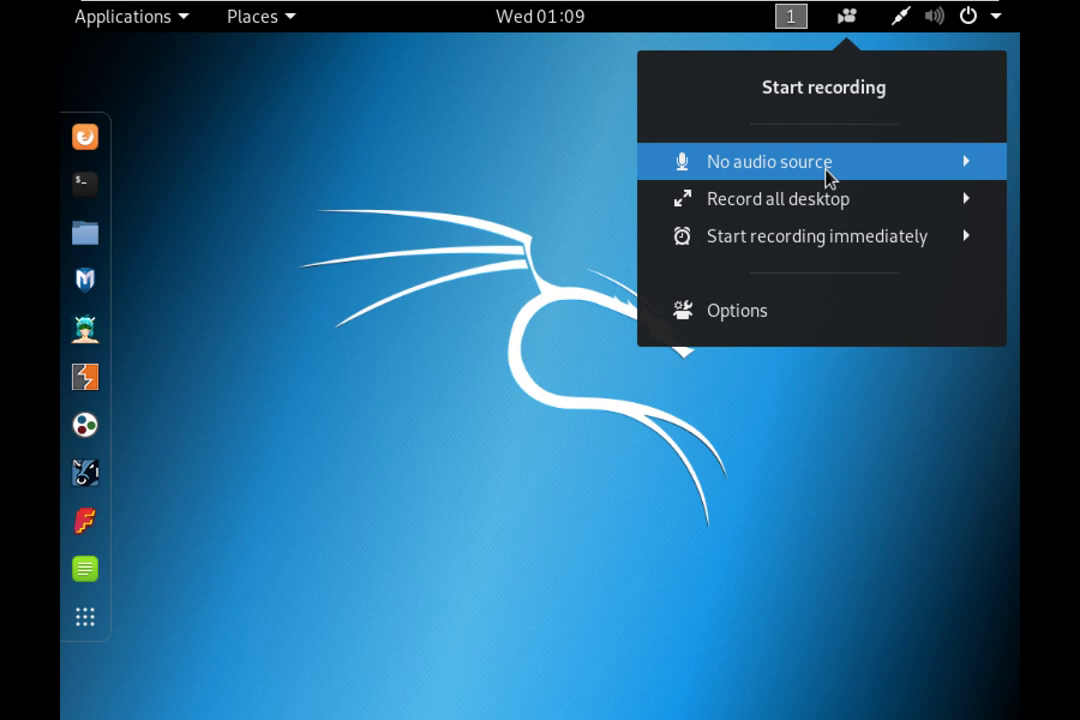
left_click(996, 22)
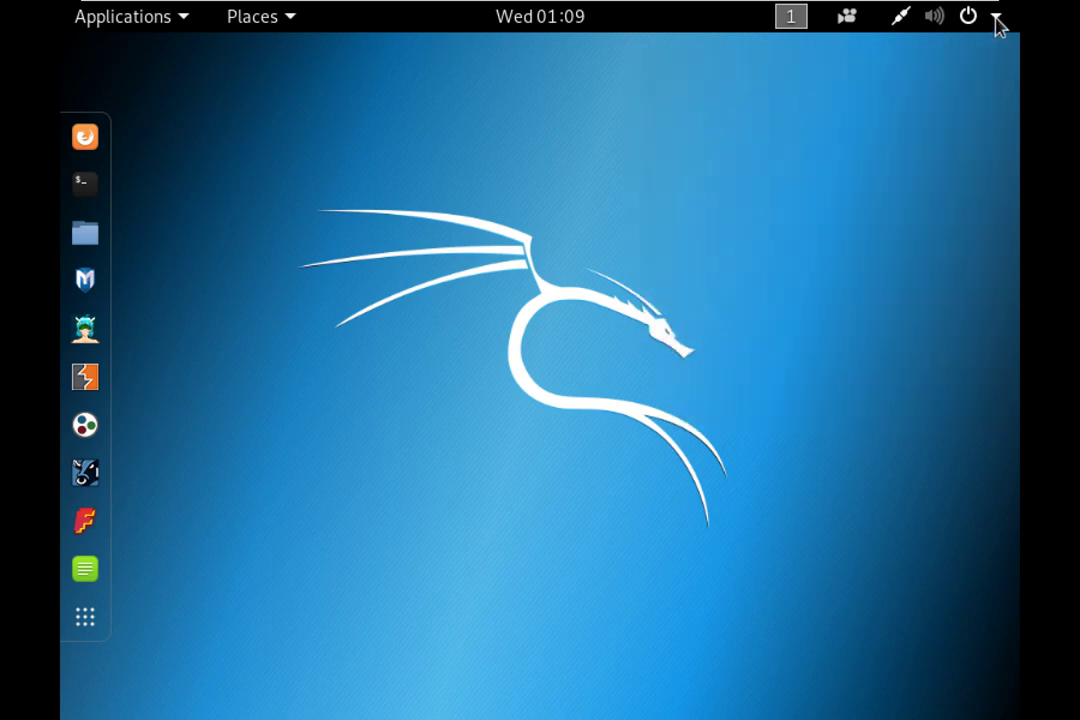
Power off Kali Linux from within the guest's system menu
left_click(997, 22)
left_click(935, 368)
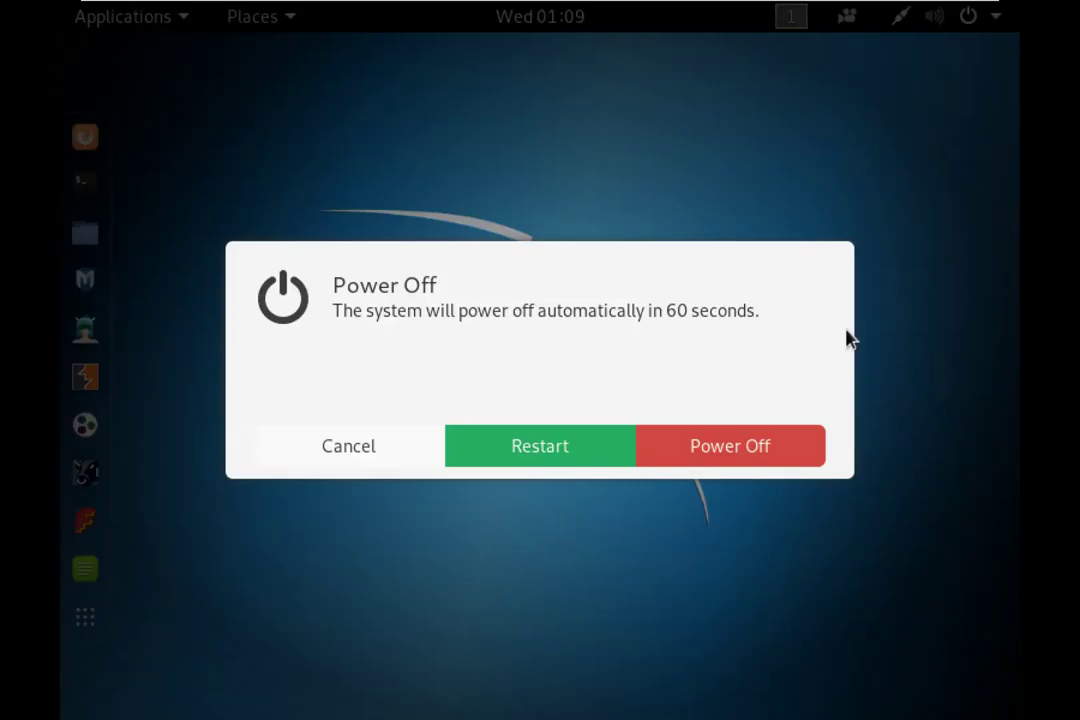
left_click(714, 449)
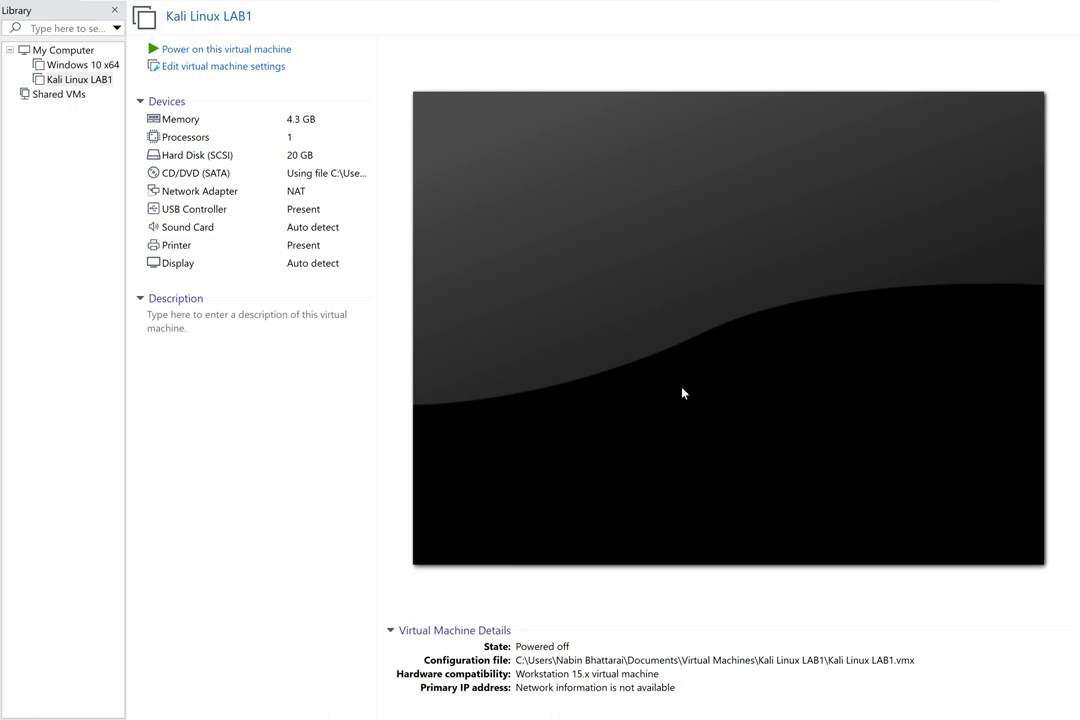
Switch to the Windows 10 x64 virtual machine in the windowed view and close the Kali Linux LAB1 tab
mouse_move(540, 8)
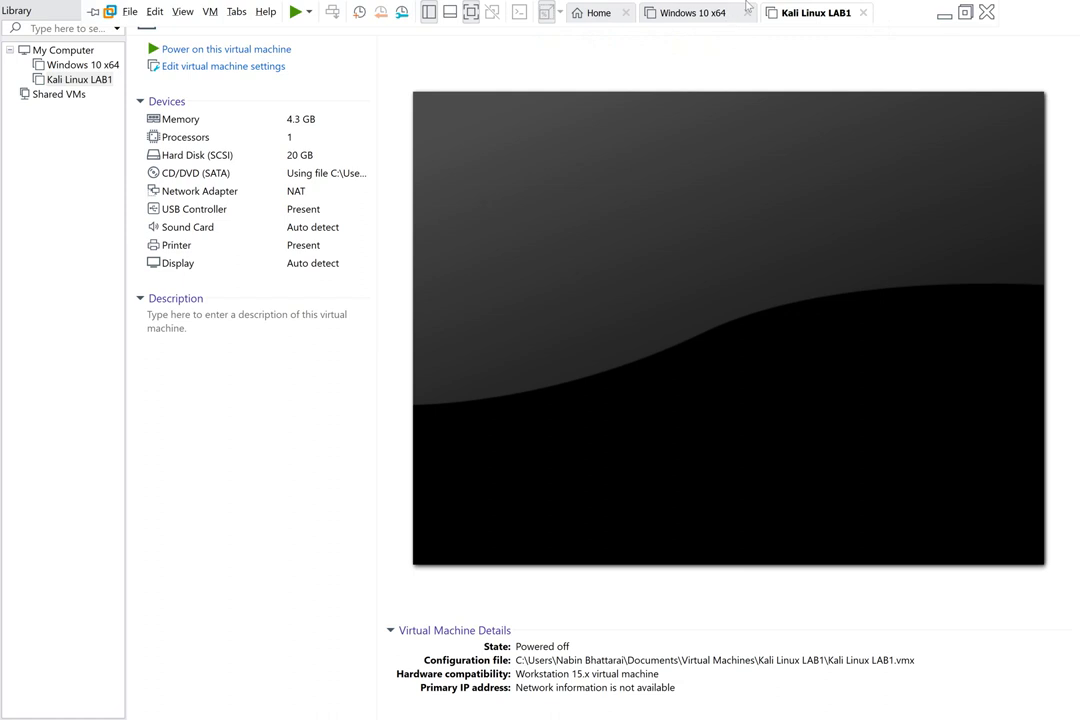
left_click(690, 13)
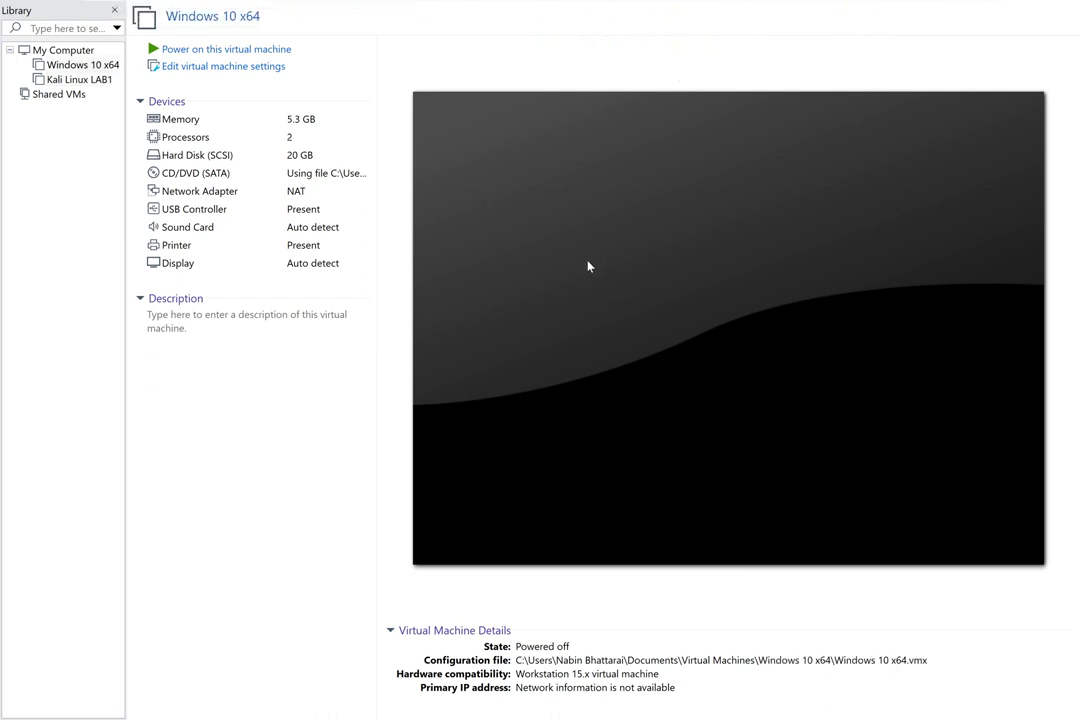
mouse_move(199, 6)
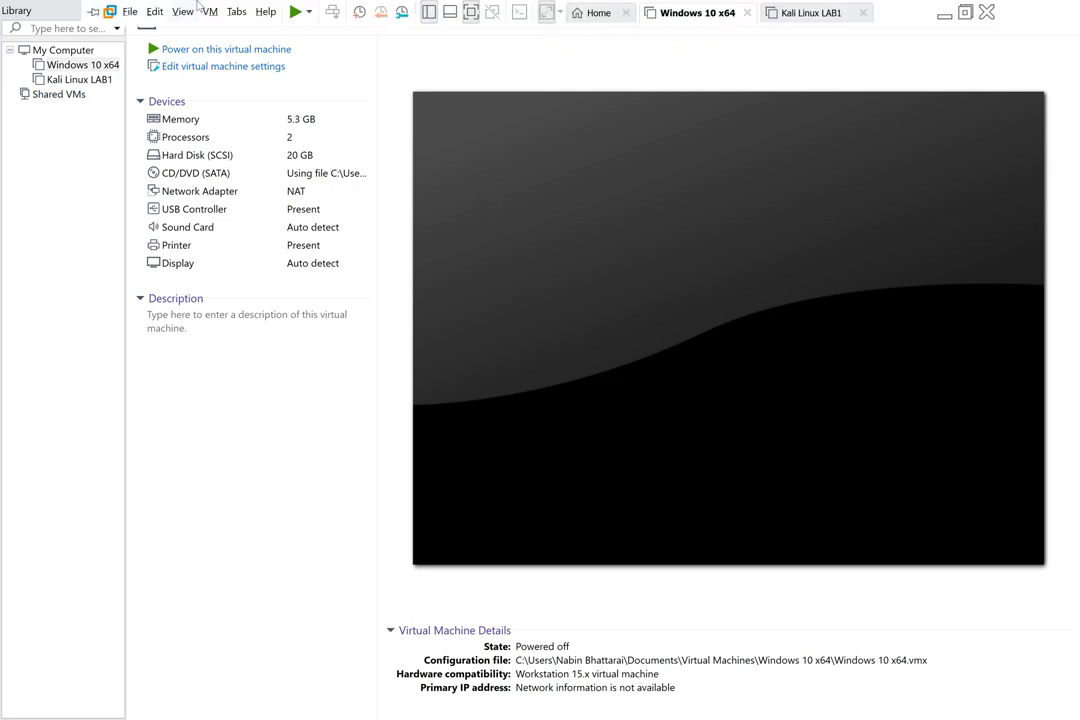
left_click(112, 13)
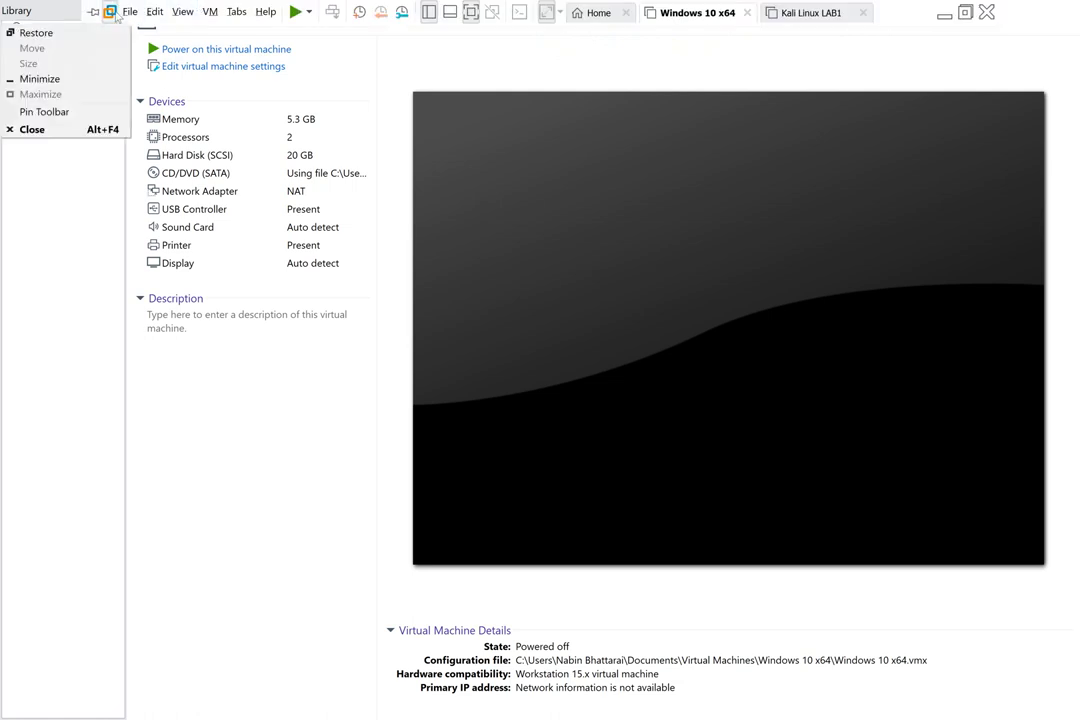
left_click(45, 33)
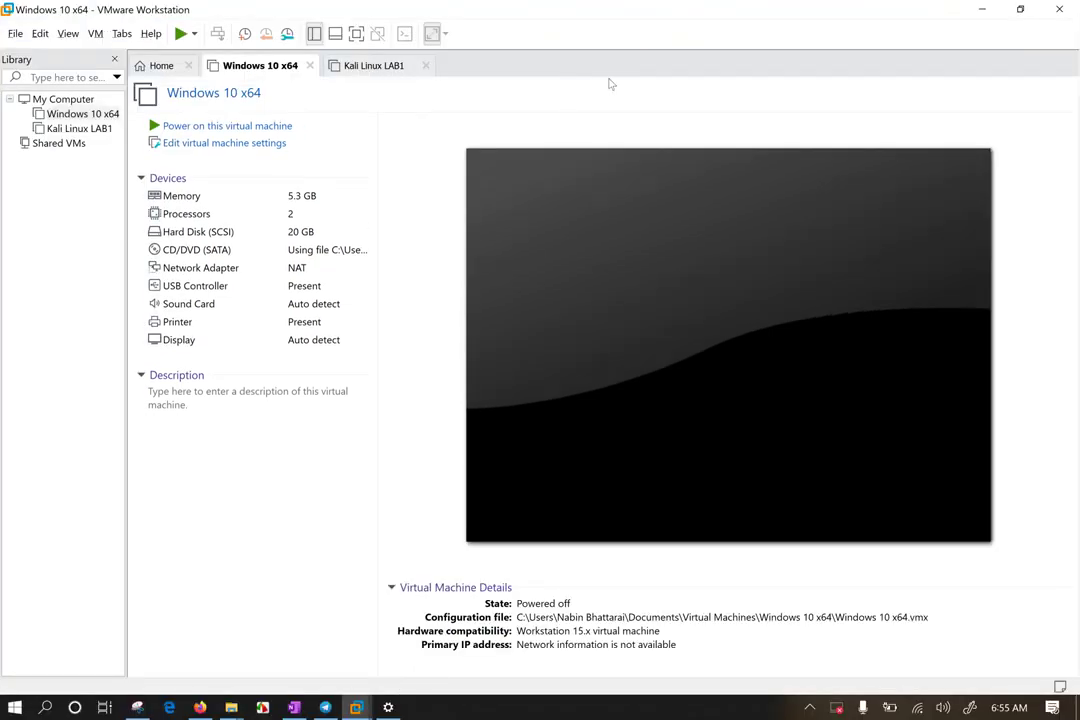
left_click(425, 65)
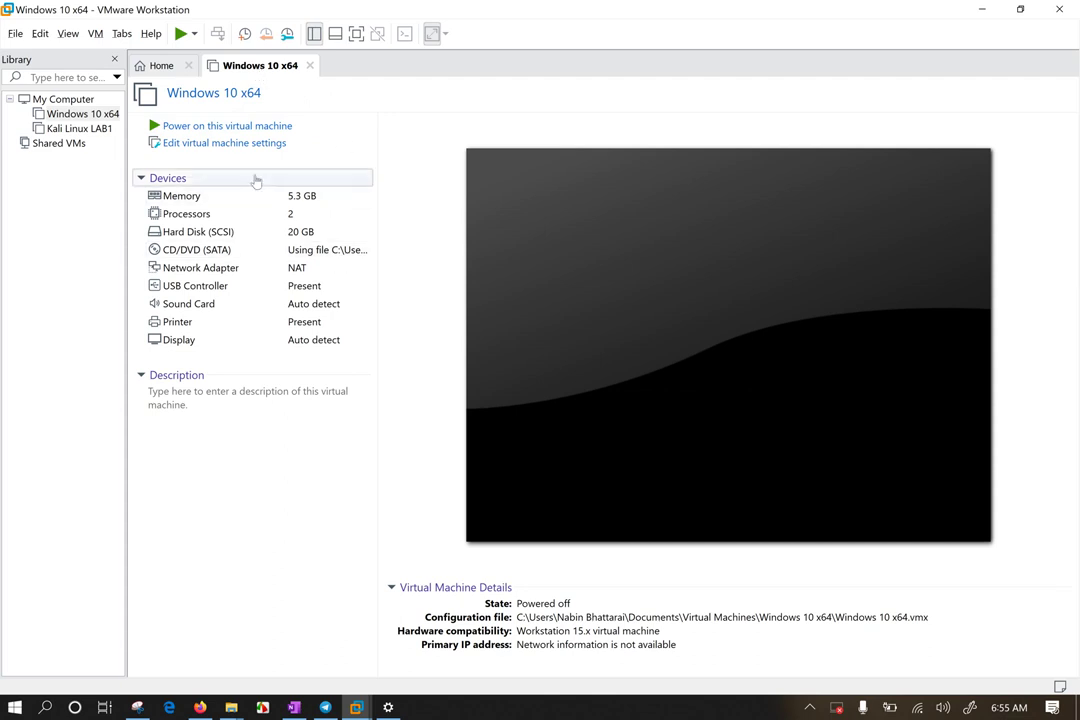
Power on the Windows 10 x64 virtual machine, dismissing the printing notice, and show it in full screen
left_click(210, 125)
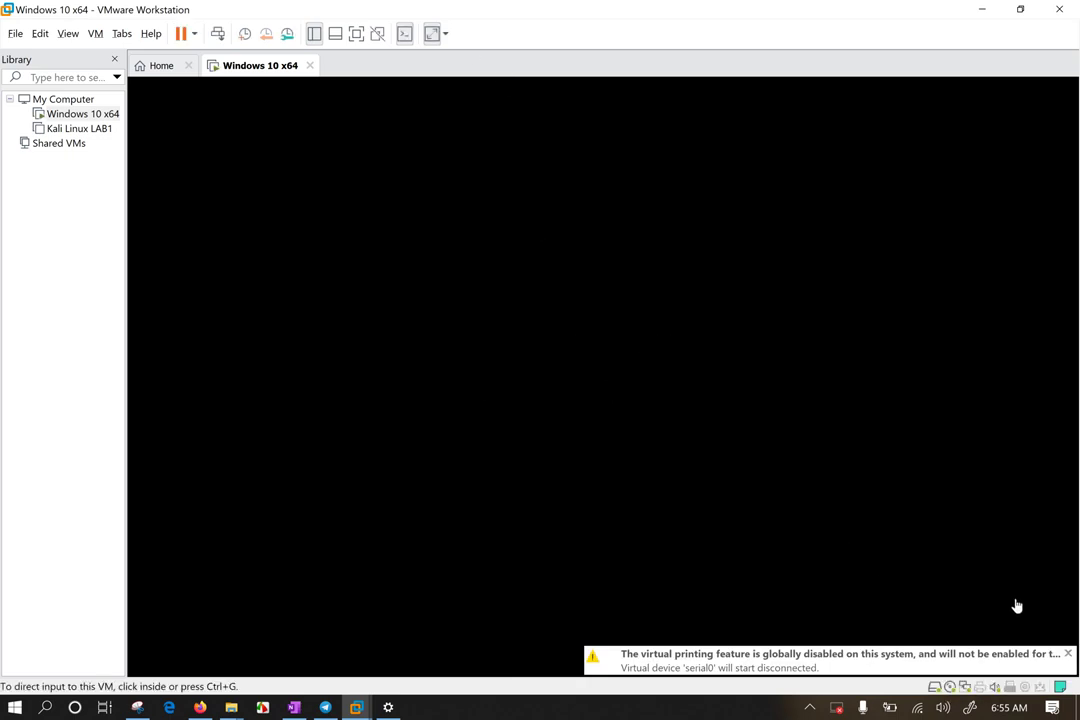
left_click(1068, 655)
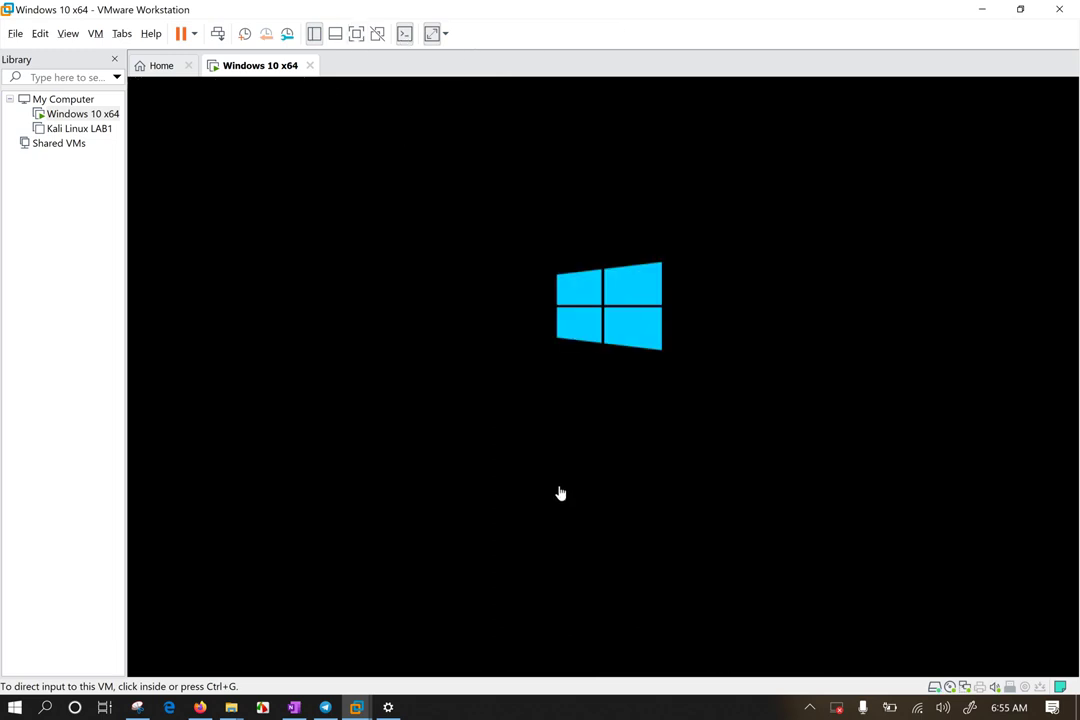
left_click(356, 33)
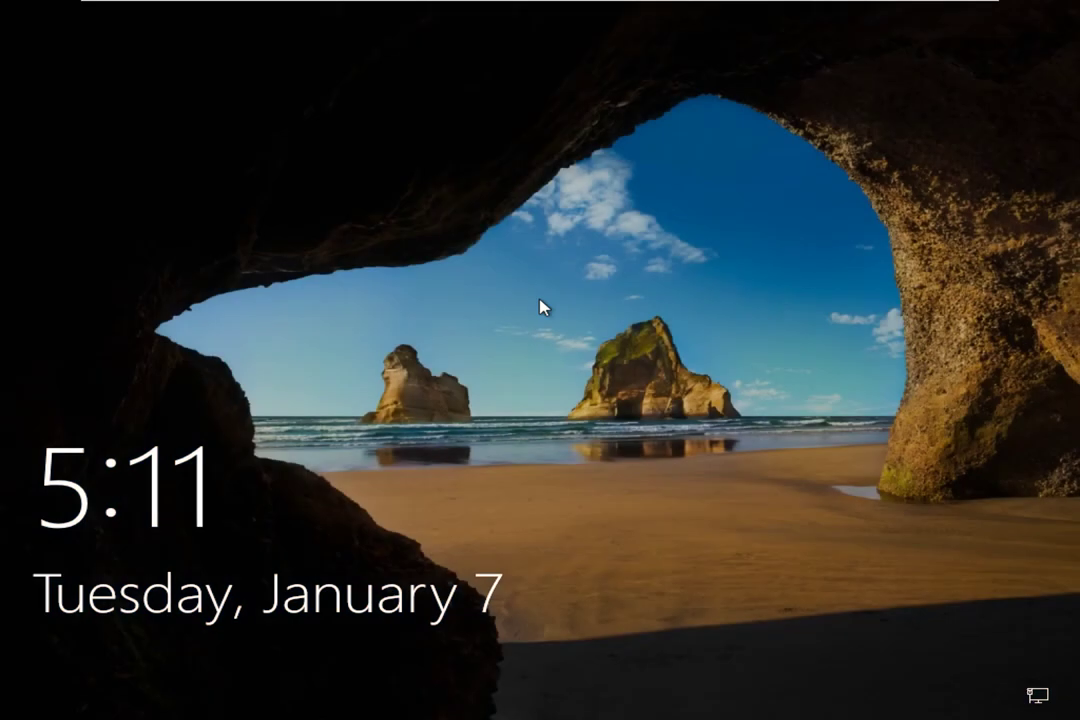
Dismiss the Windows lock screen and try to sign in with the account password, entering it twice
left_click(541, 307)
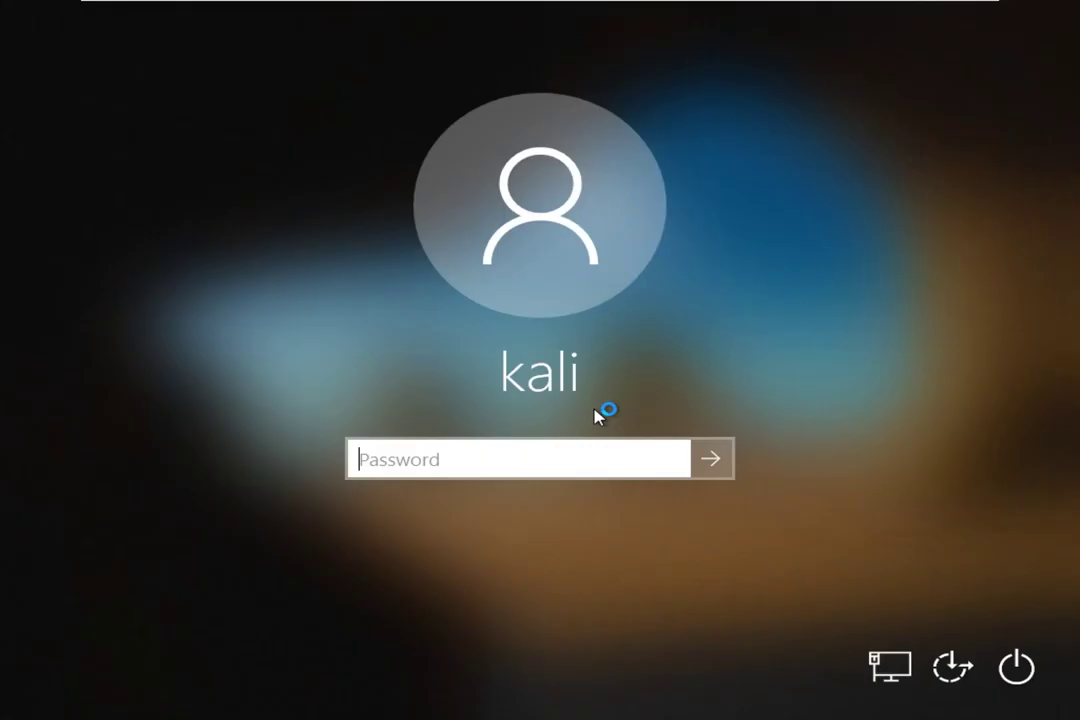
type("********")
key("Return")
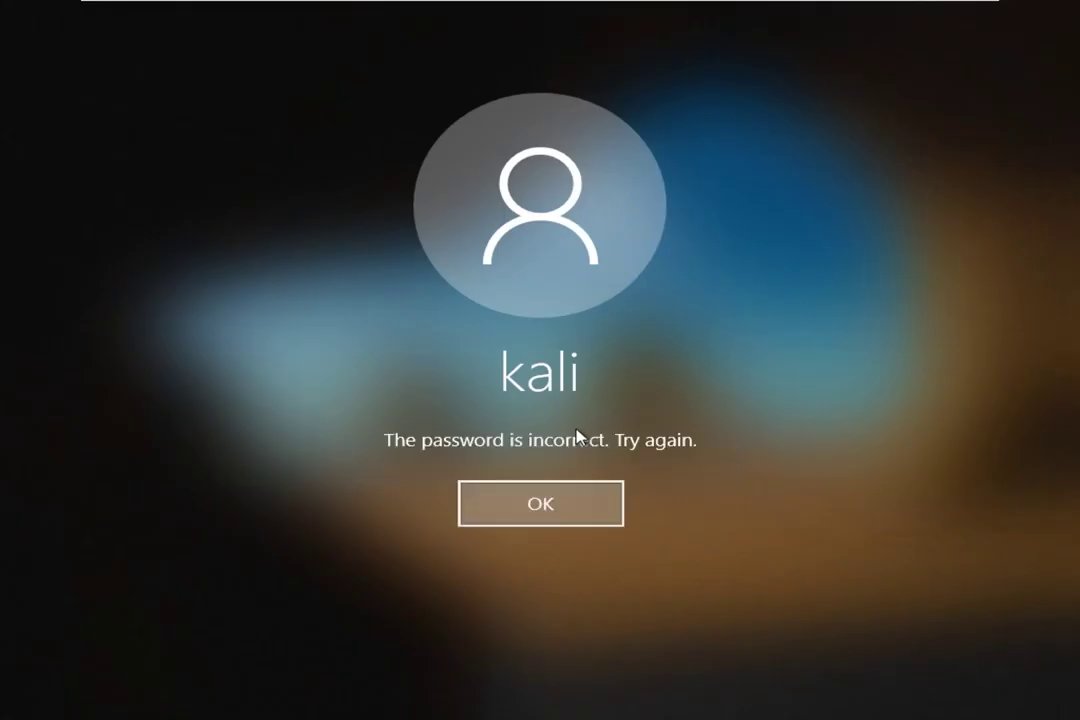
key("Return")
type("*******")
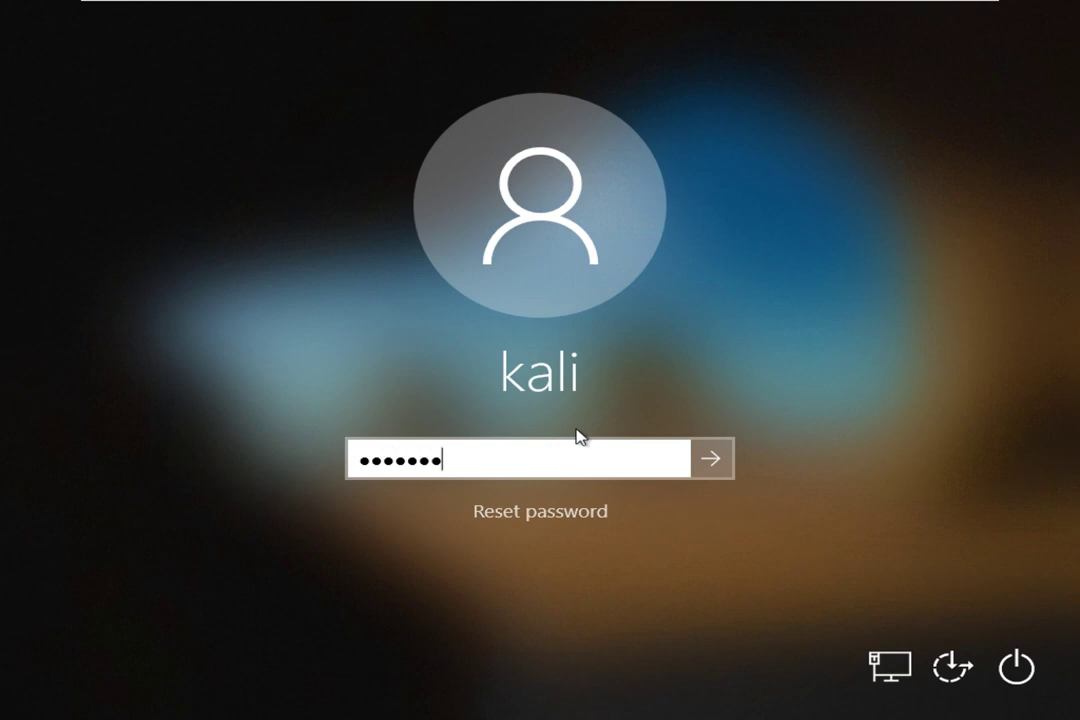
key("Return")
key("Return")
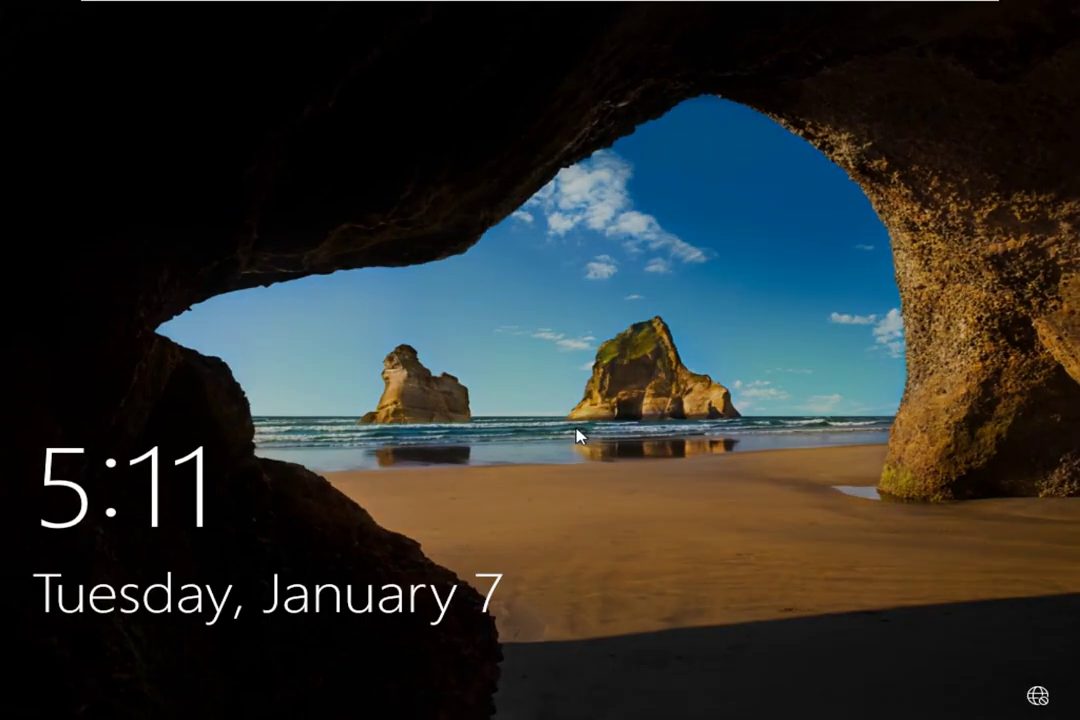
Reopen the sign-in screen from the lock screen and try the account password once more
key("space")
type("••••••••")
key("Return")
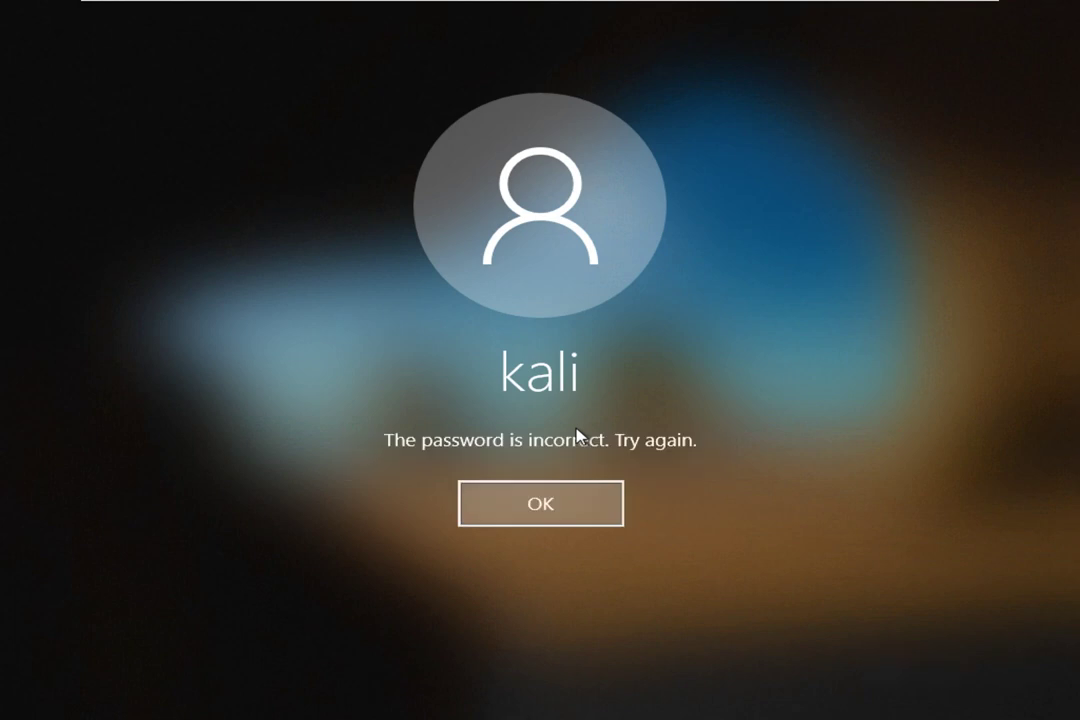
key("Return")
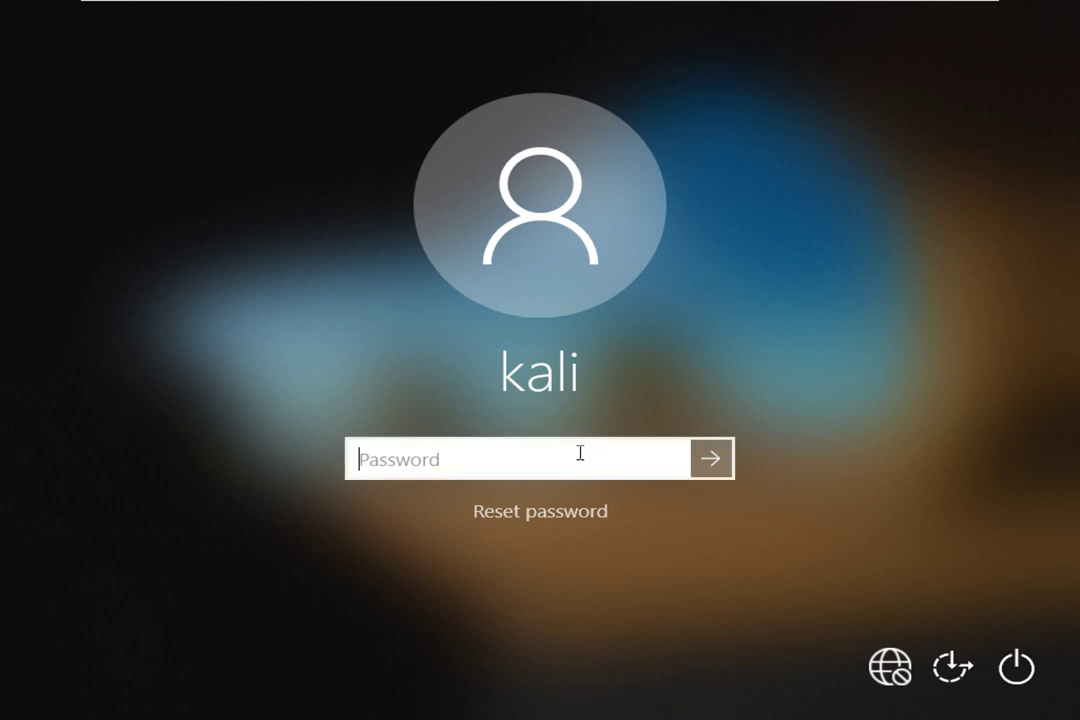
Shut down the Windows 10 guest from its sign-in screen and return the virtual machine to the windowed view
left_click(1016, 666)
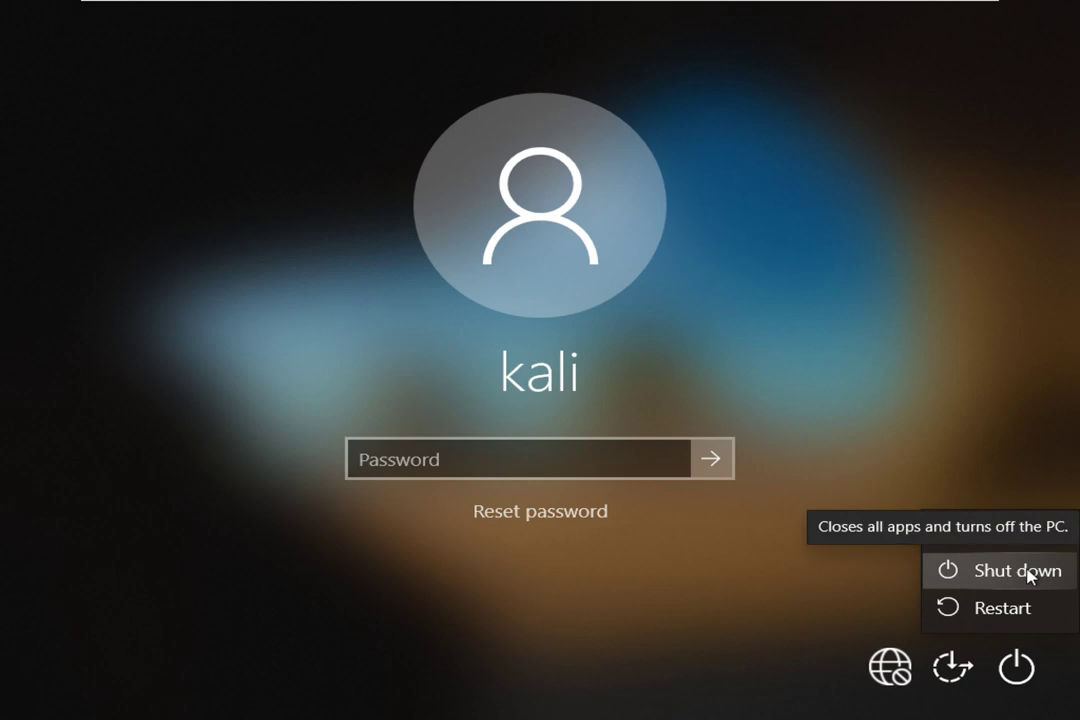
left_click(1029, 576)
mouse_move(827, 8)
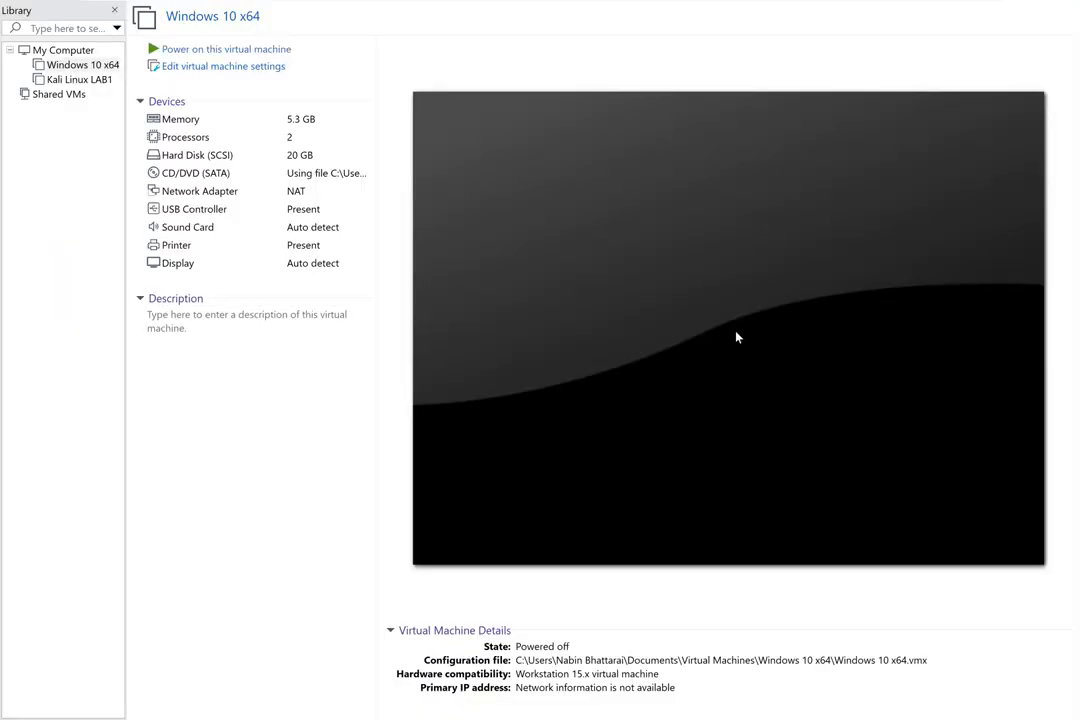
mouse_move(470, 3)
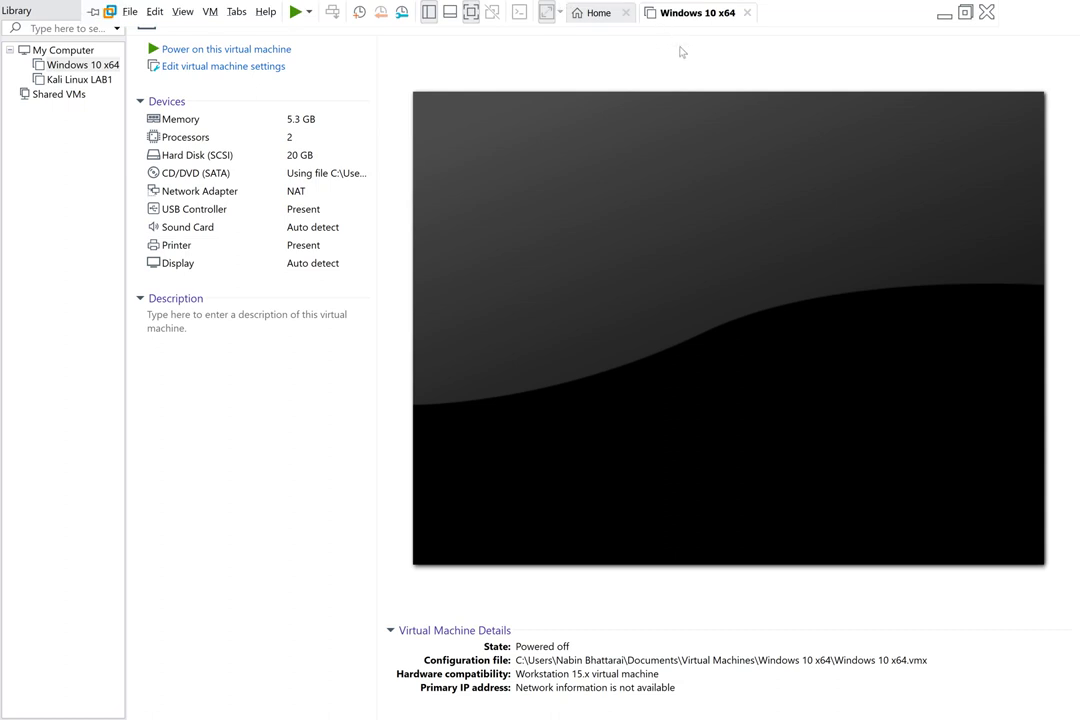
left_click(965, 12)
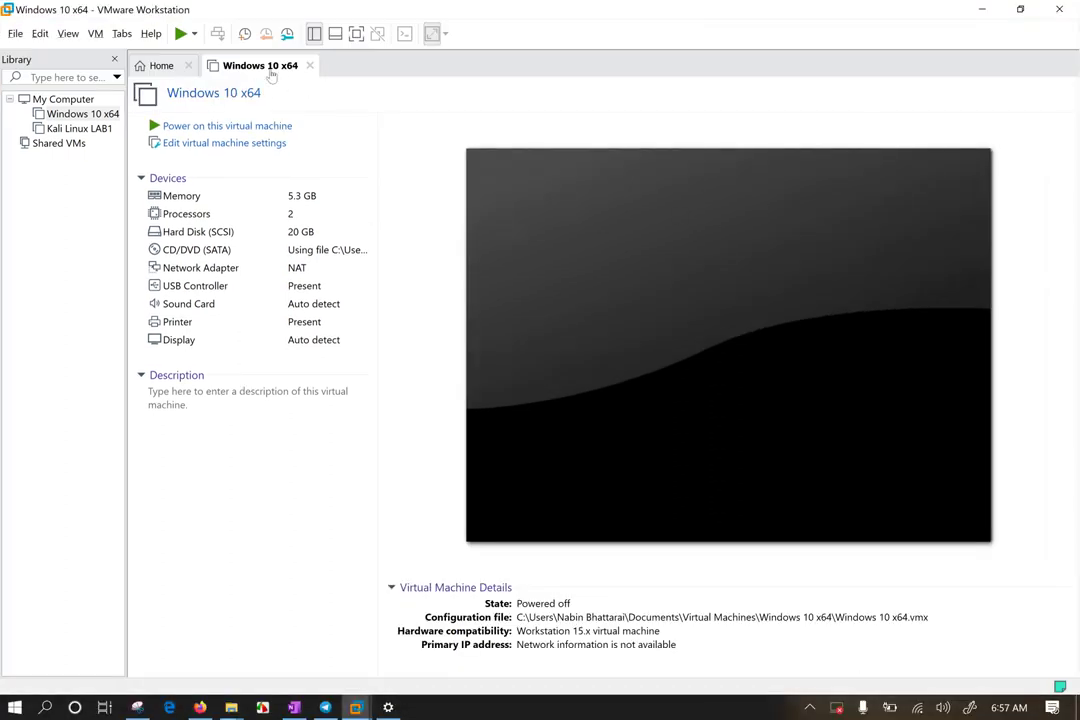
Power on the Windows 10 x64 virtual machine to firmware and direct input to its console
right_click(265, 69)
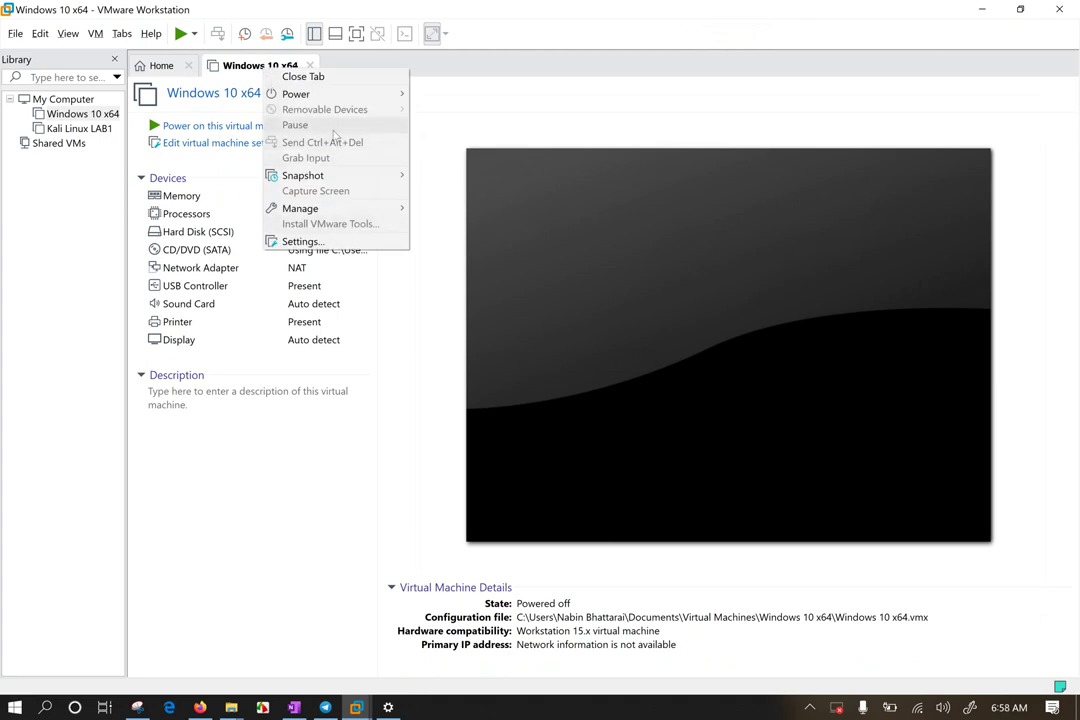
mouse_move(385, 95)
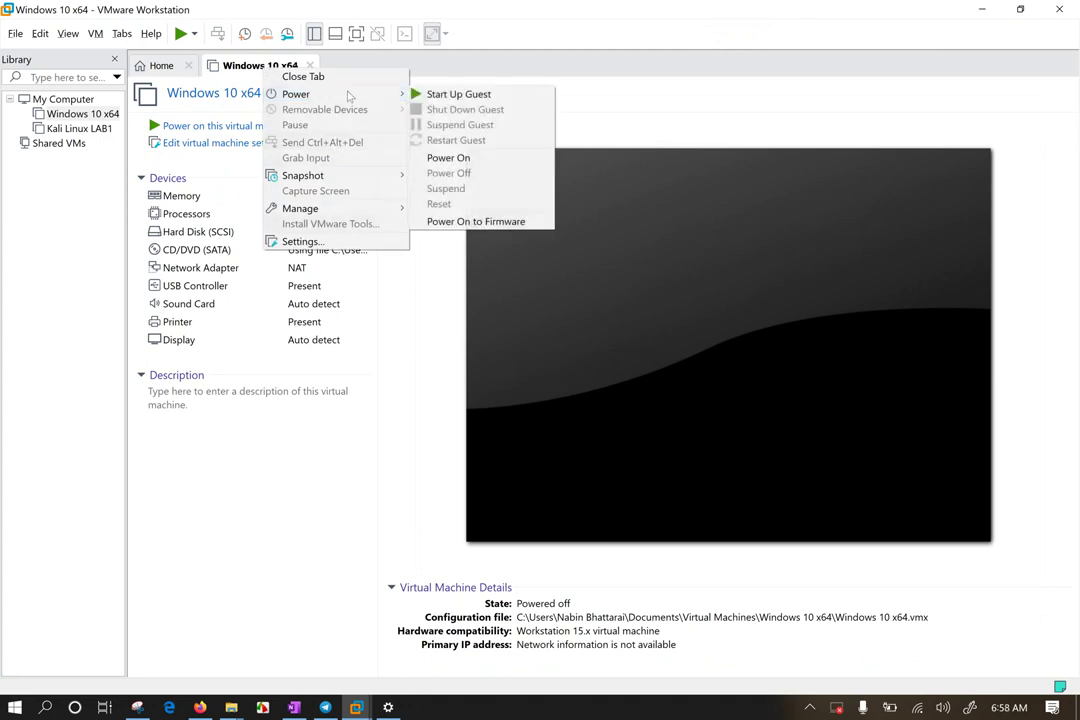
left_click(505, 222)
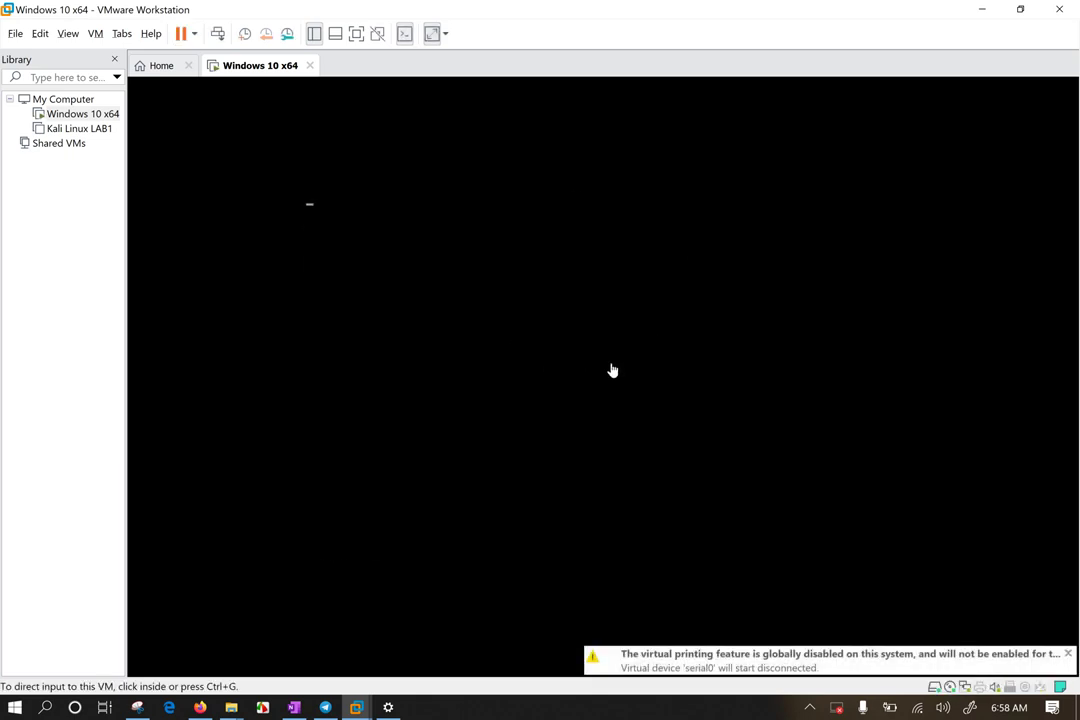
left_click(613, 371)
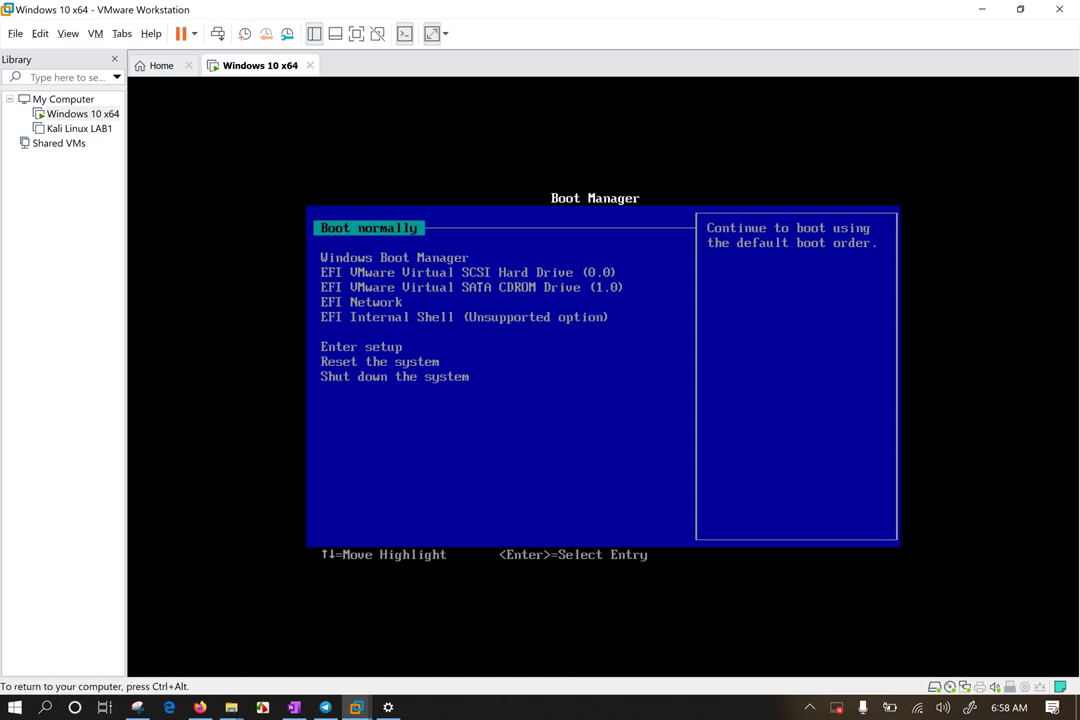
Highlight the EFI VMware Virtual SATA CDROM Drive (1.0) entry in Boot Manager and show the virtual machine in full screen
key("Down")
key("Down")
key("Down")
key("ctrl+alt")
left_click(356, 33)
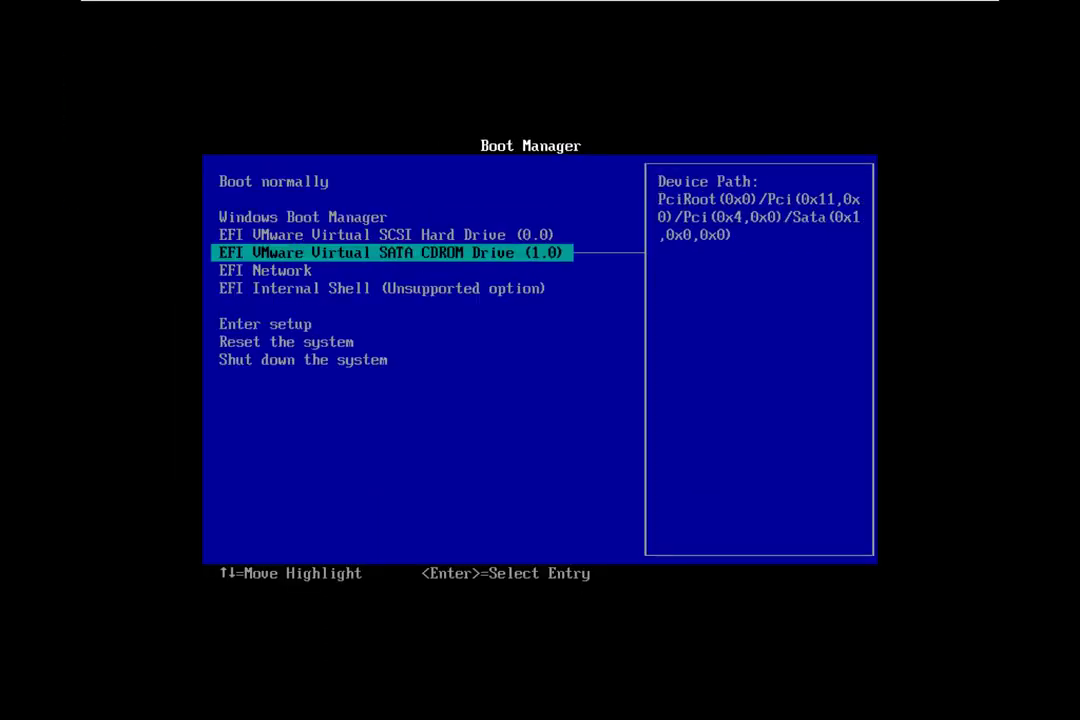
Try Keep Aspect Ratio Stretch for the guest display and return it to Free Stretch
mouse_move(374, 5)
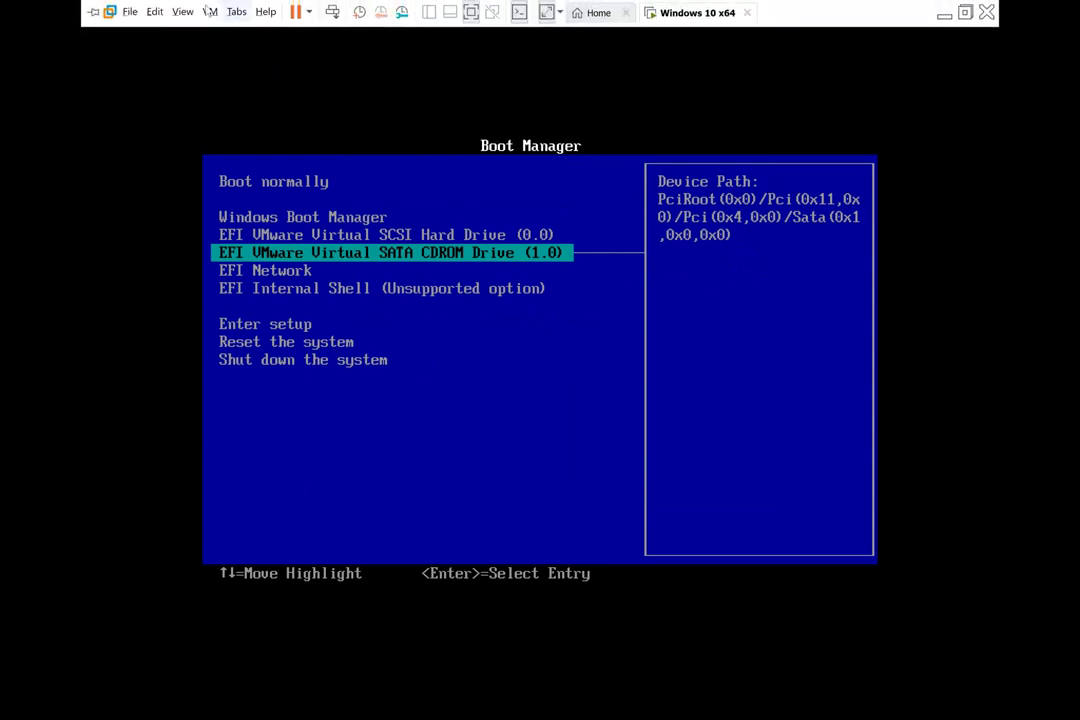
left_click(182, 12)
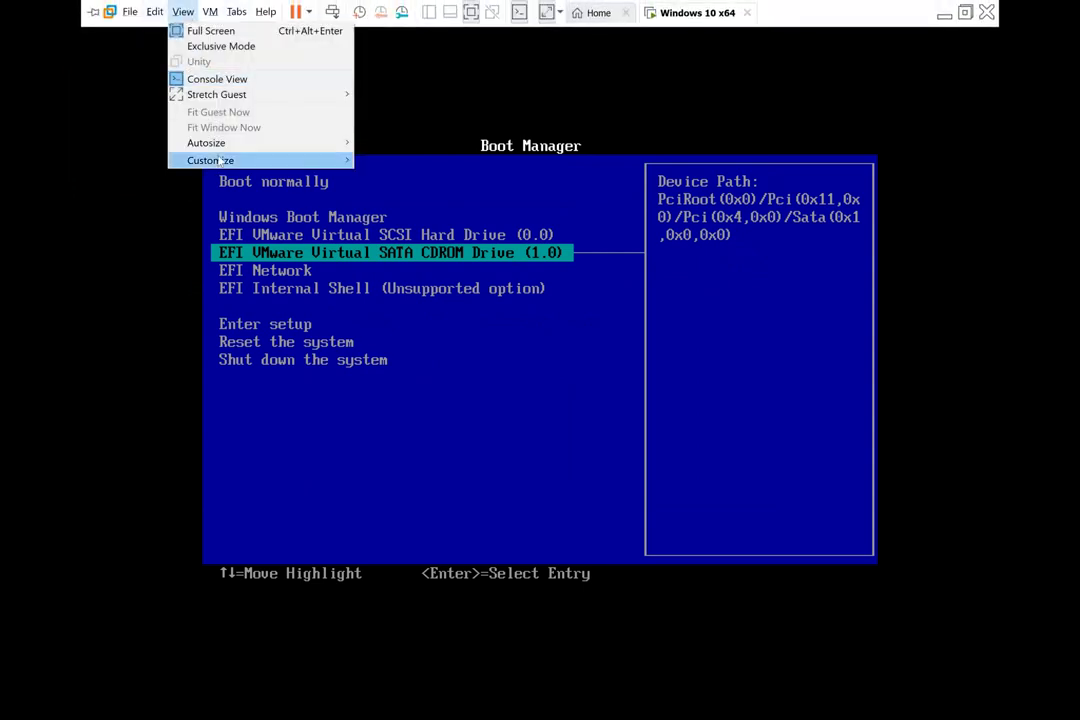
mouse_move(232, 95)
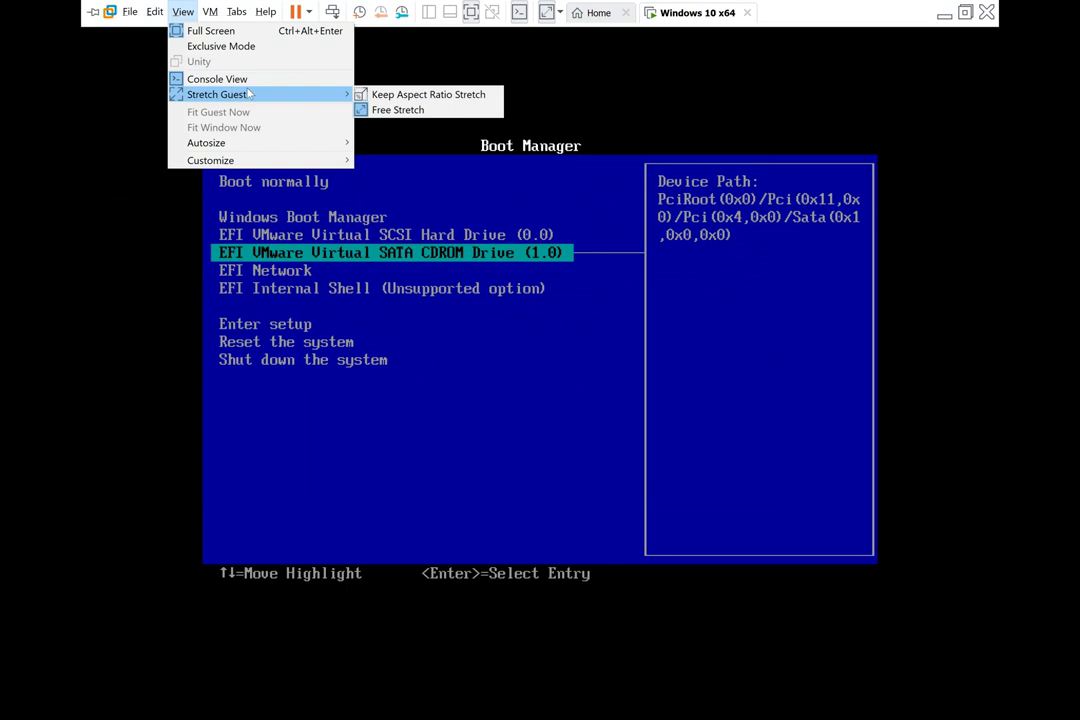
left_click(400, 95)
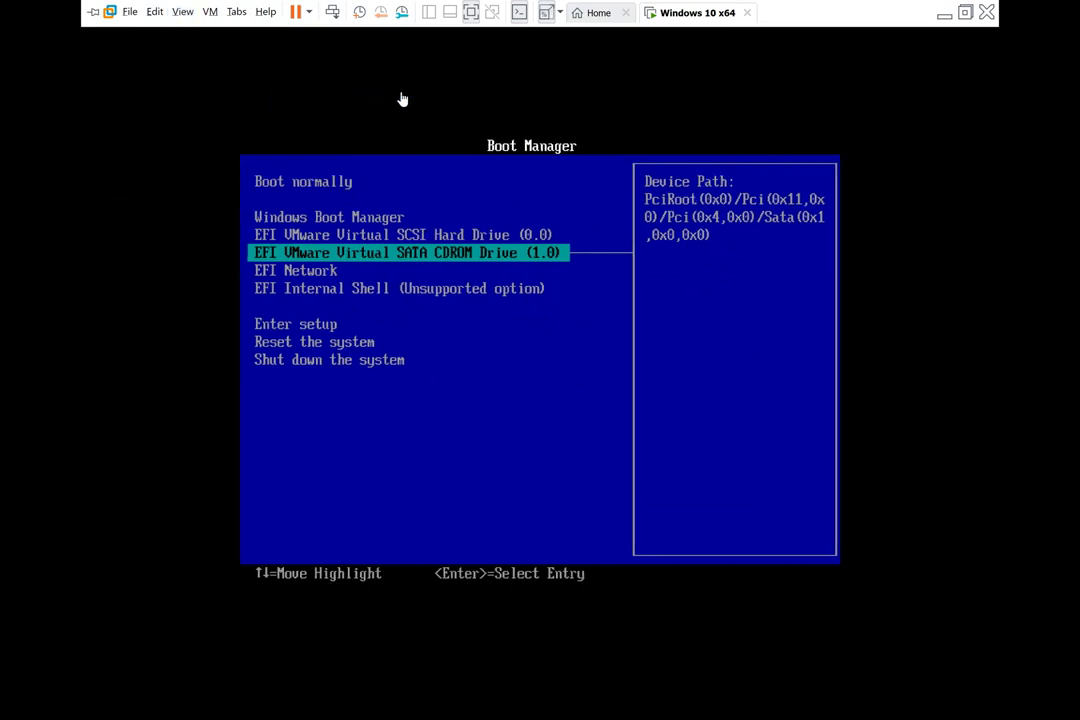
left_click(182, 12)
mouse_move(189, 92)
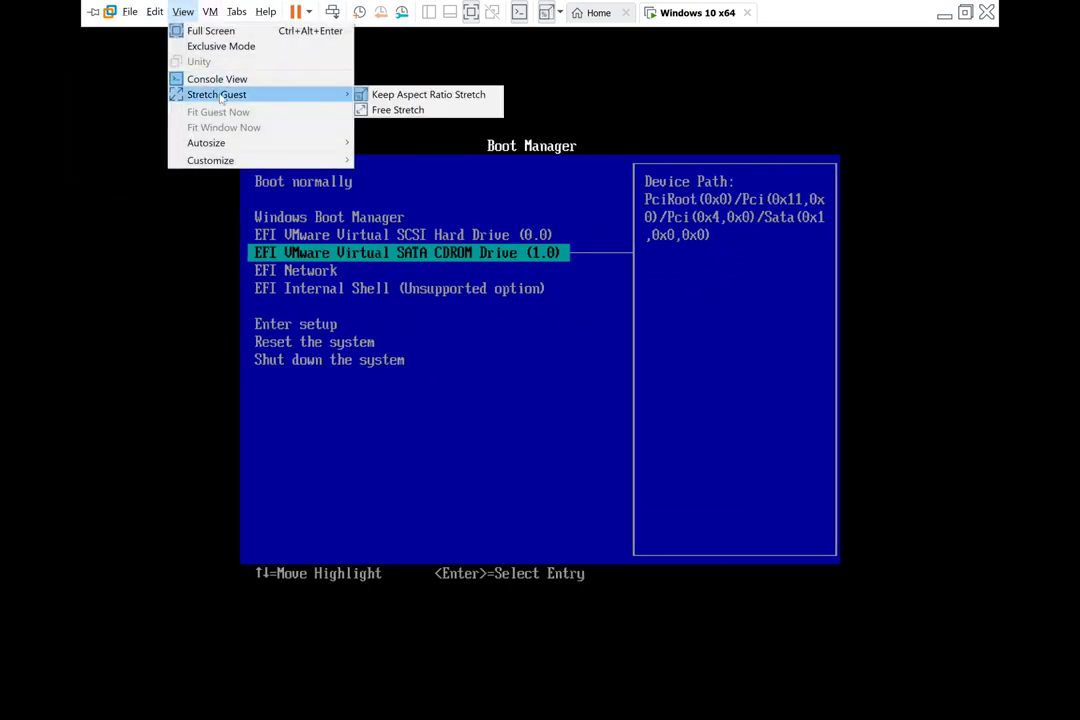
left_click(427, 110)
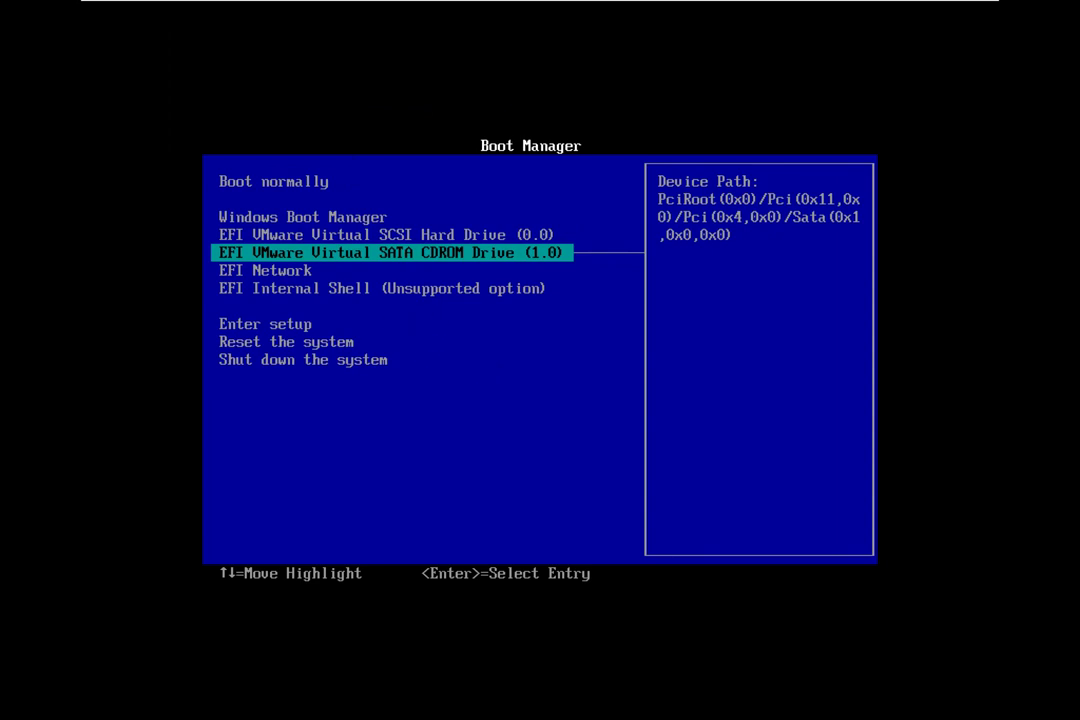
Enter setup from the Boot Manager and open Configure boot options
key("Down")
key("Down")
key("Down")
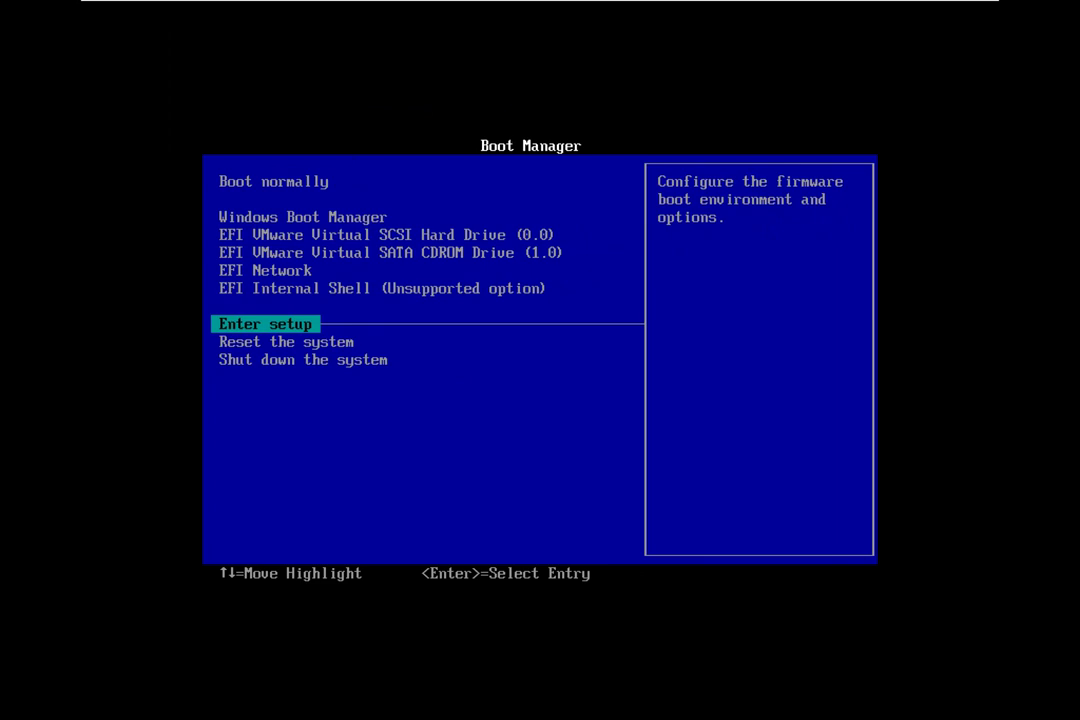
key("Return")
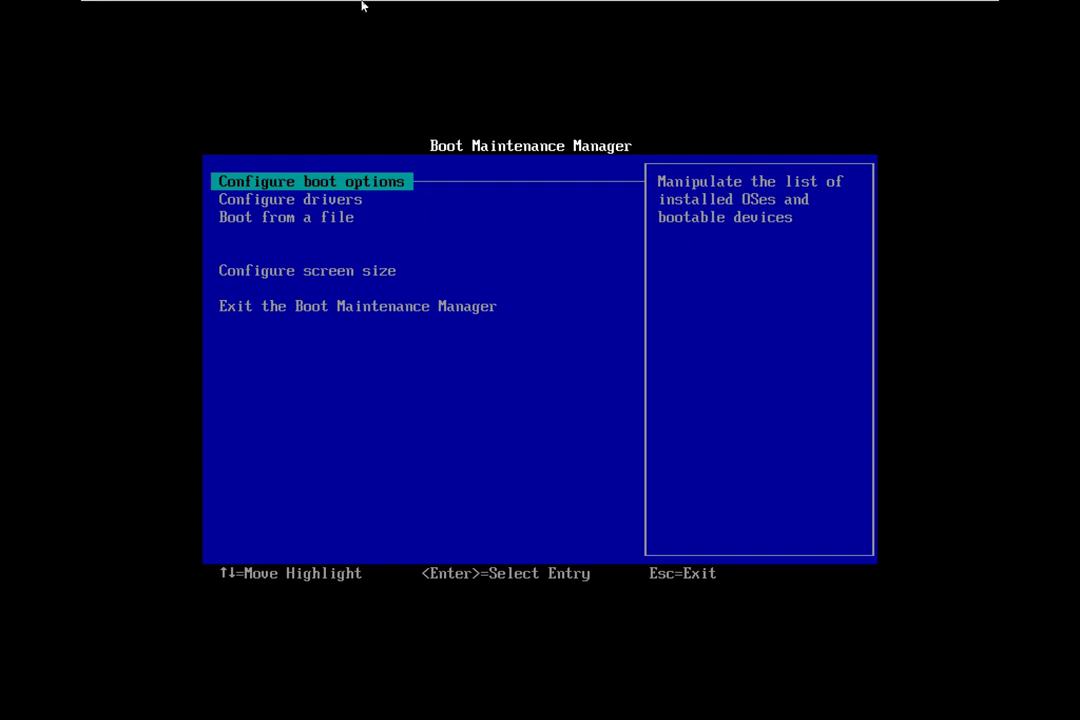
mouse_move(282, 5)
key("Return")
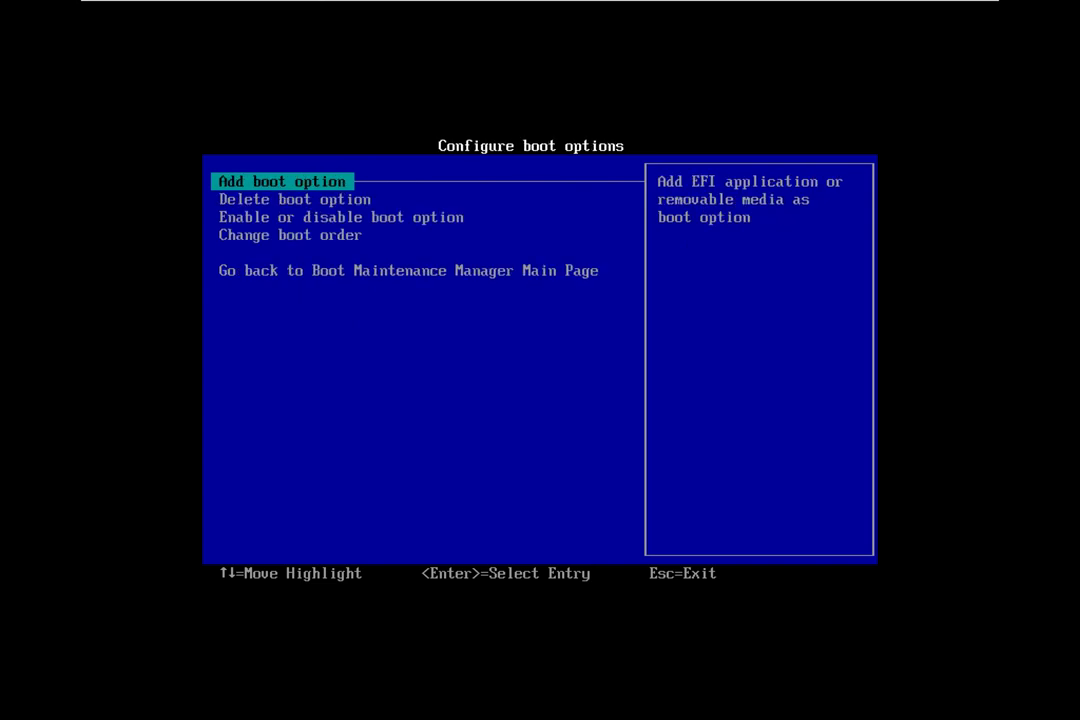
Go through the boot configuration options and open the Change boot order page
key("Down")
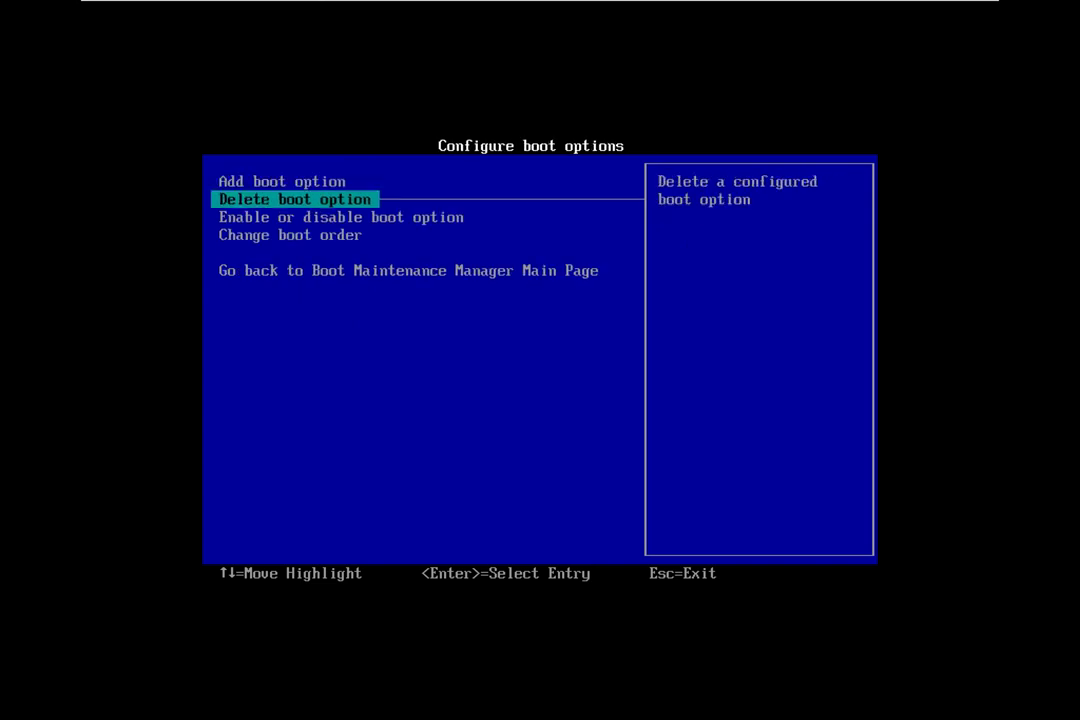
key("Down")
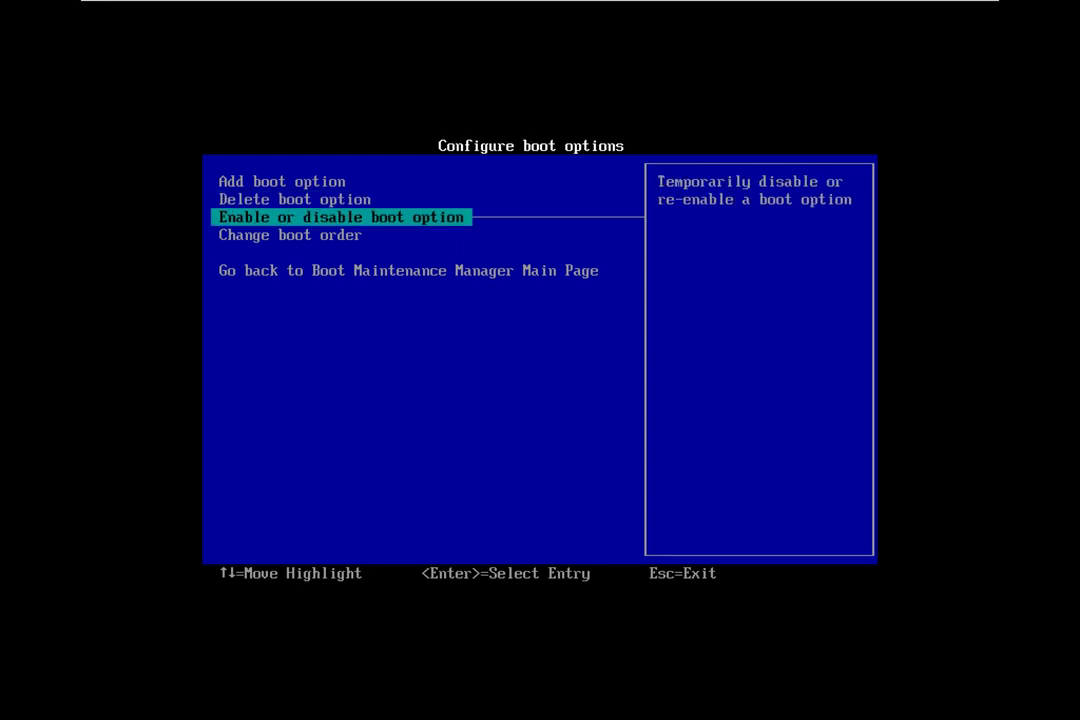
key("Down")
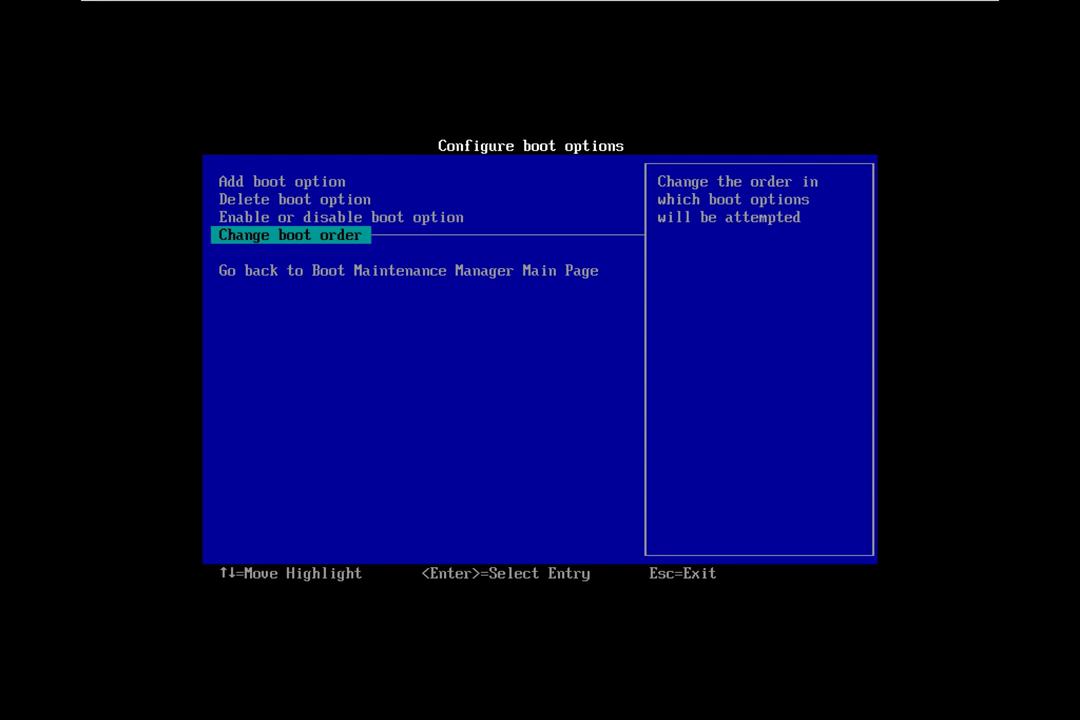
key("Return")
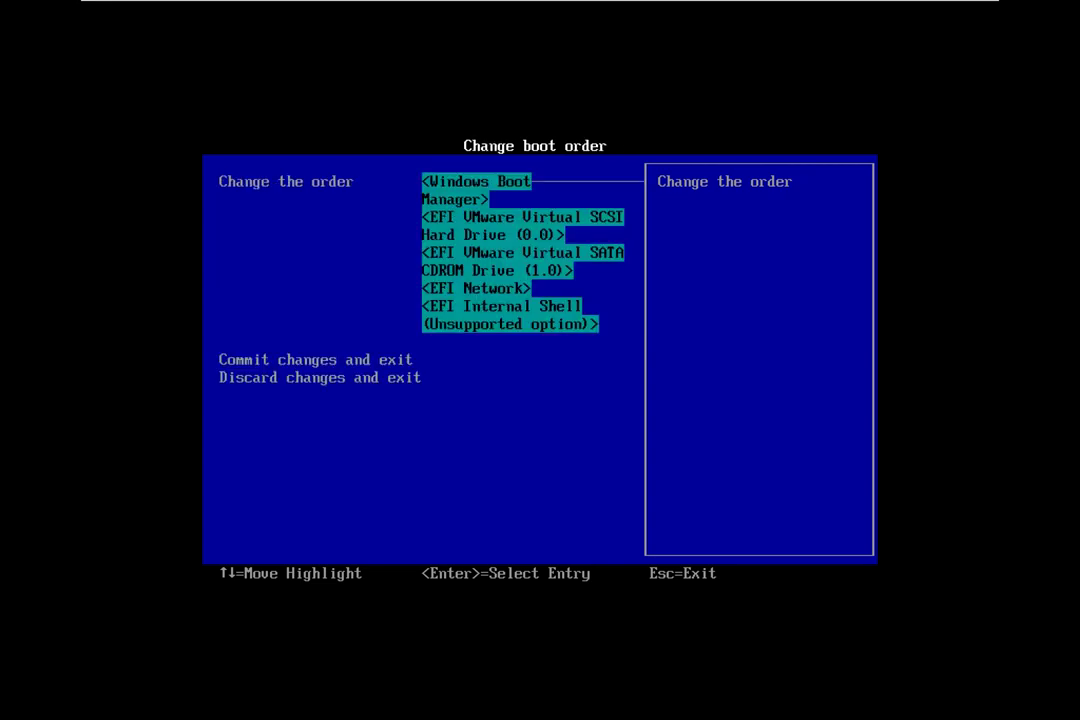
key("Down")
key("Up")
key("Return")
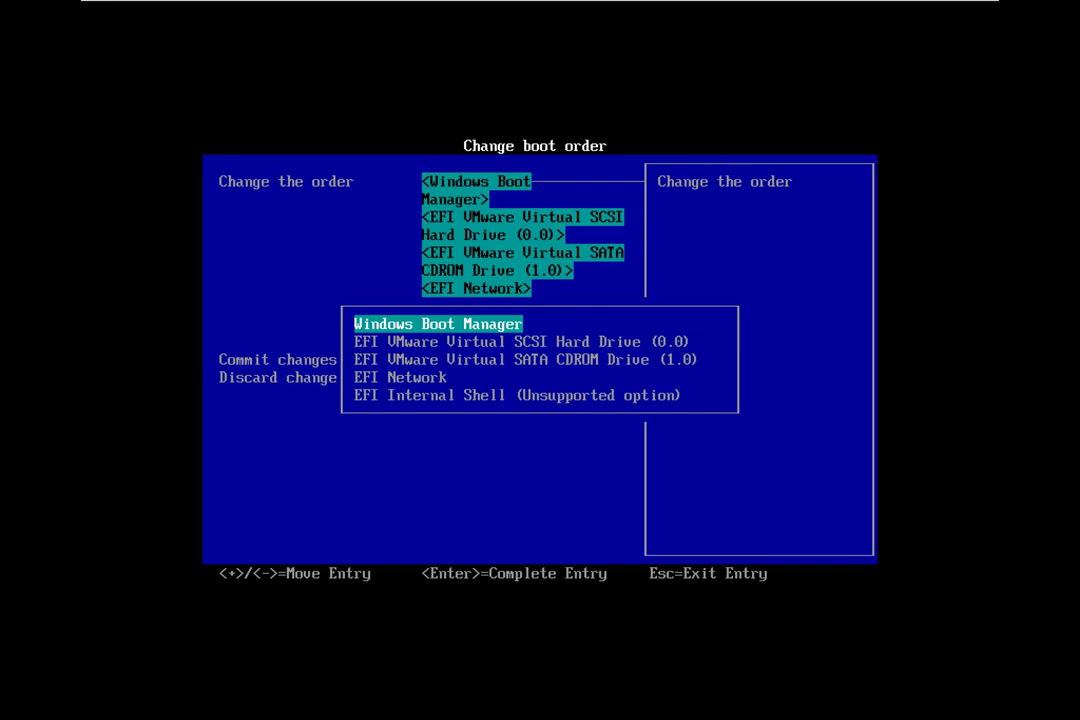
key("Down")
key("Down")
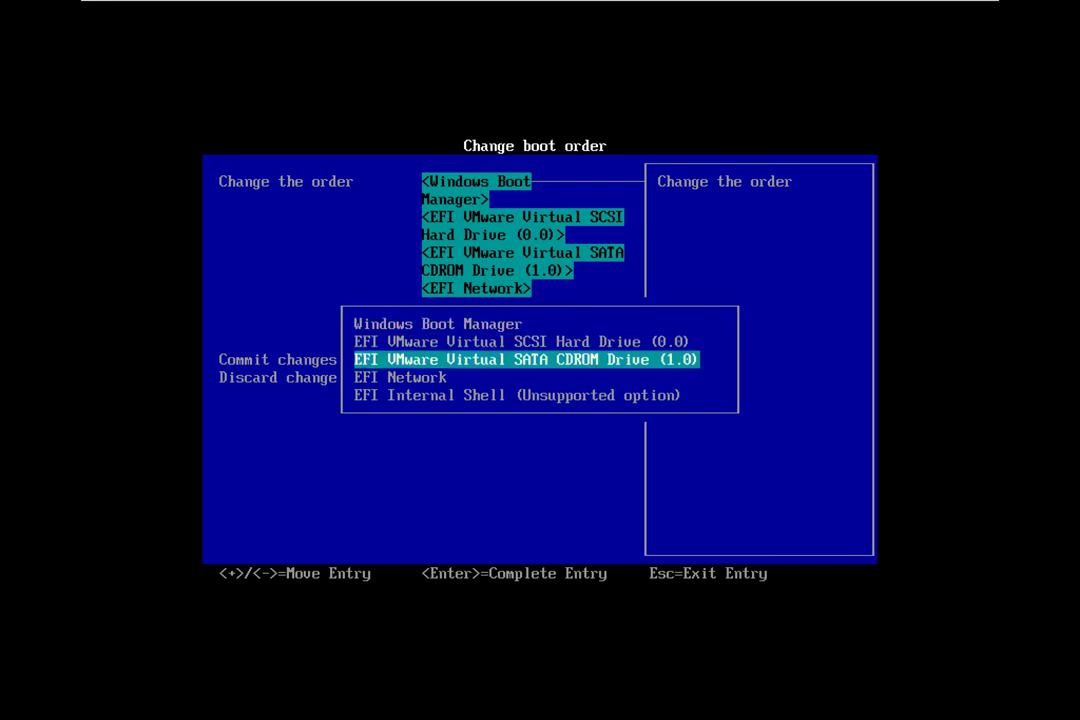
key("Return")
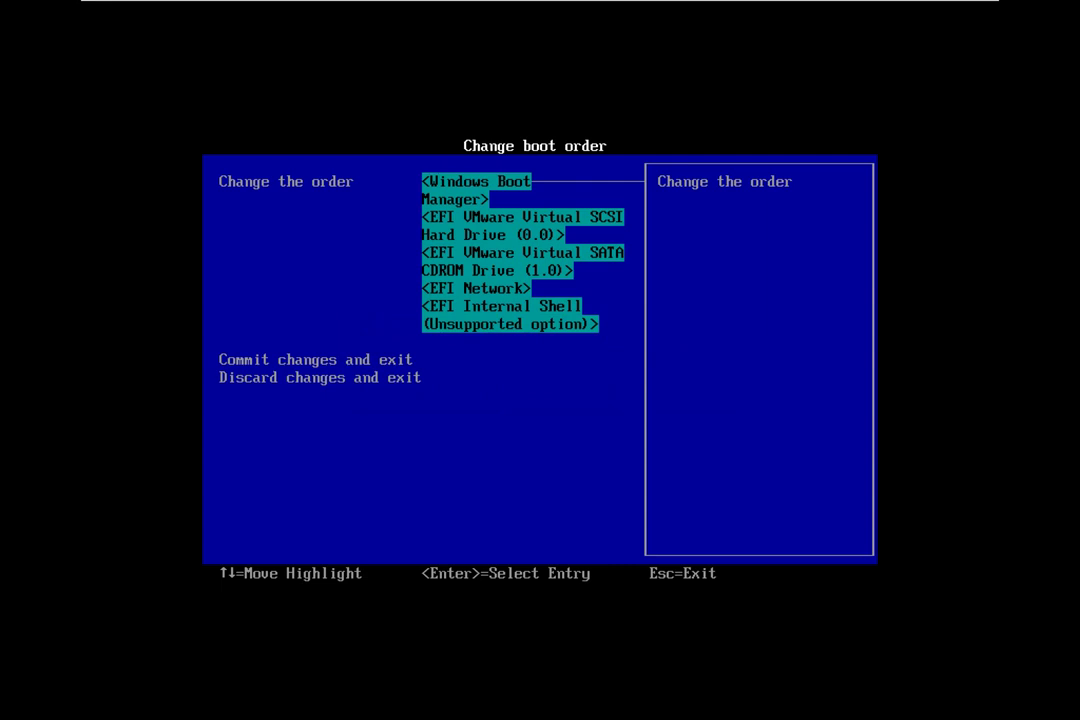
Open the boot order list for editing and move EFI VMware Virtual SATA CDROM Drive (1.0) down below EFI Network
key("Return")
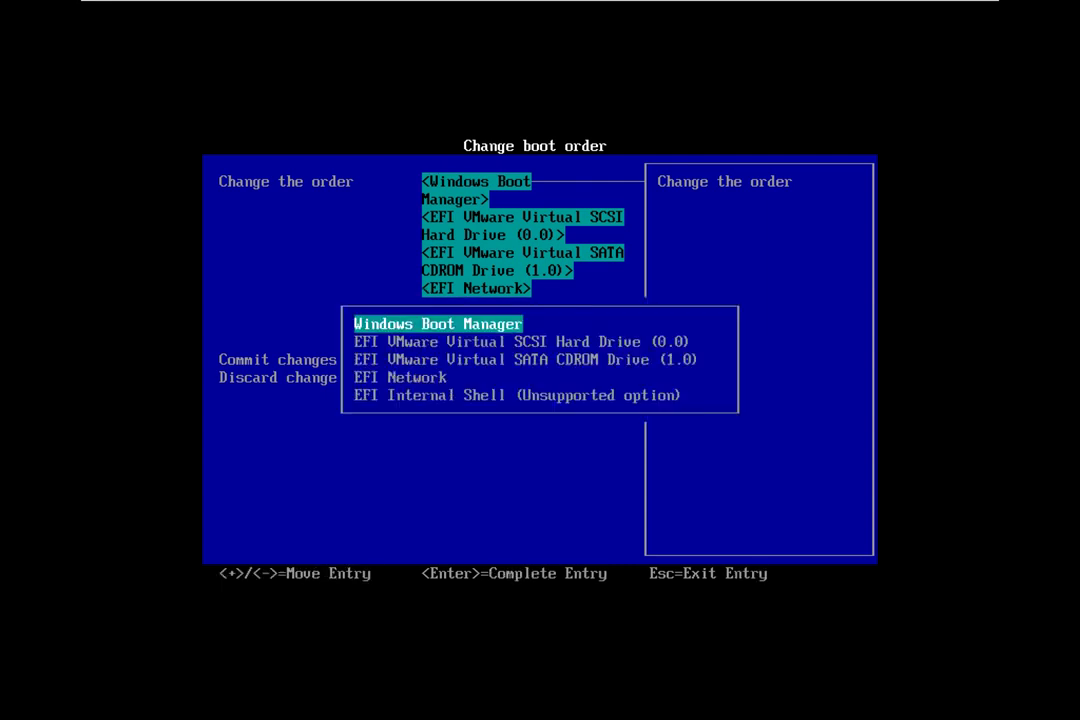
key("Down")
key("Down")
key("Down")
key("Down")
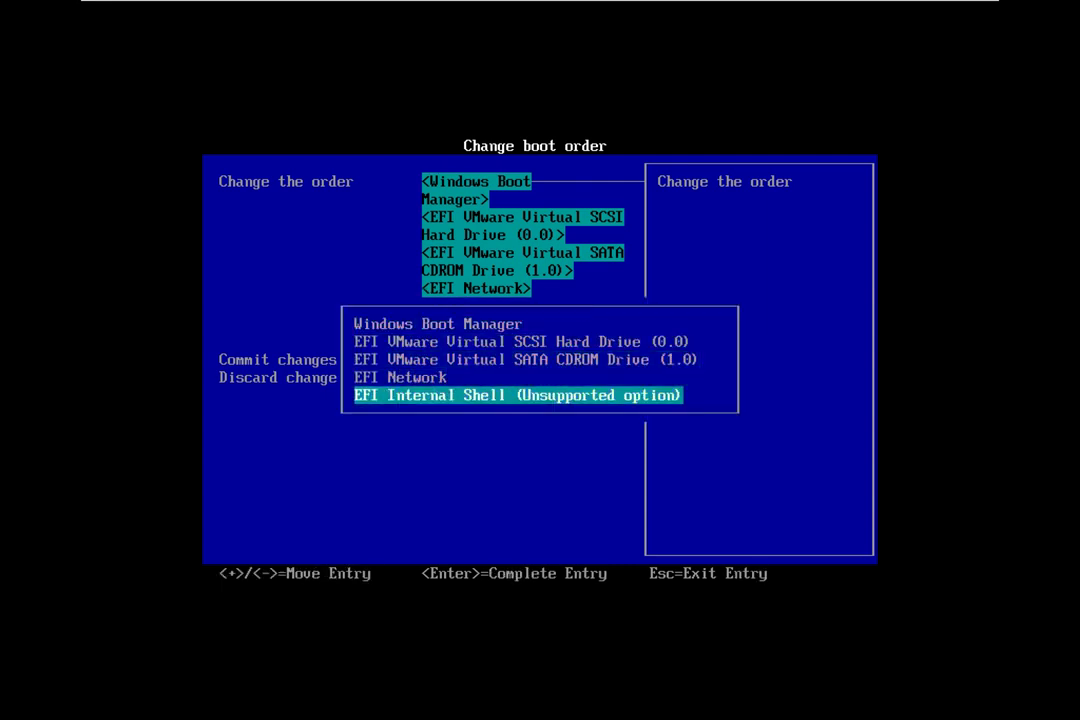
key("Up")
key("Up")
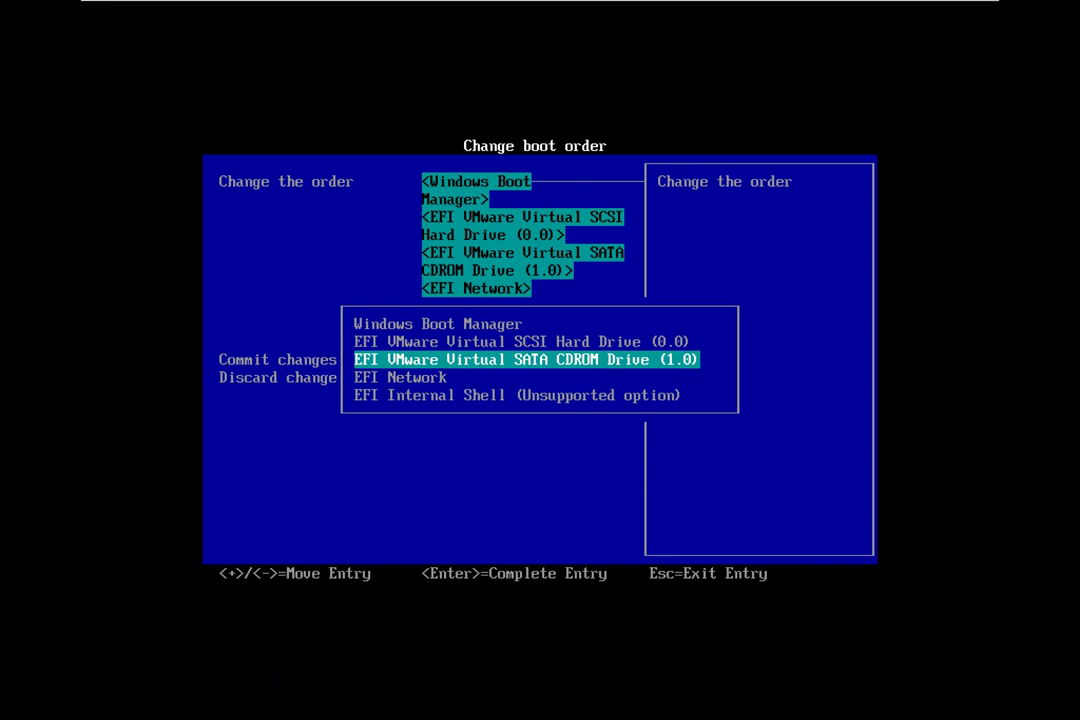
key("minus")
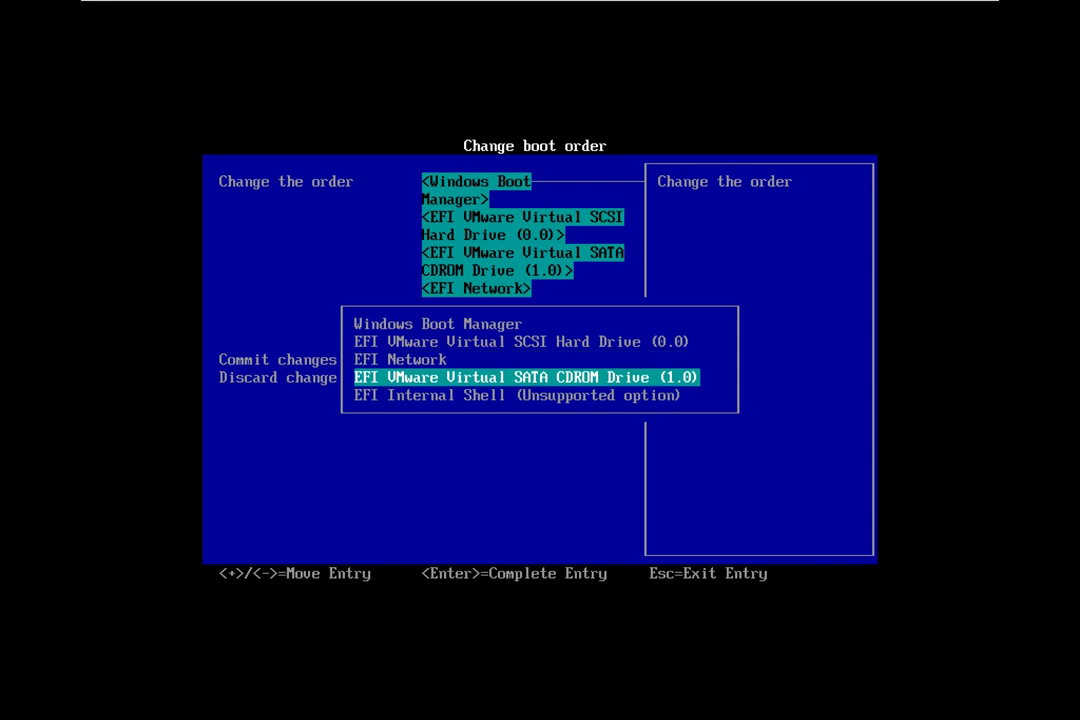
Move Windows Boot Manager down the boot order to fourth place, below the SATA CDROM drive
key("Up")
key("Up")
key("Up")
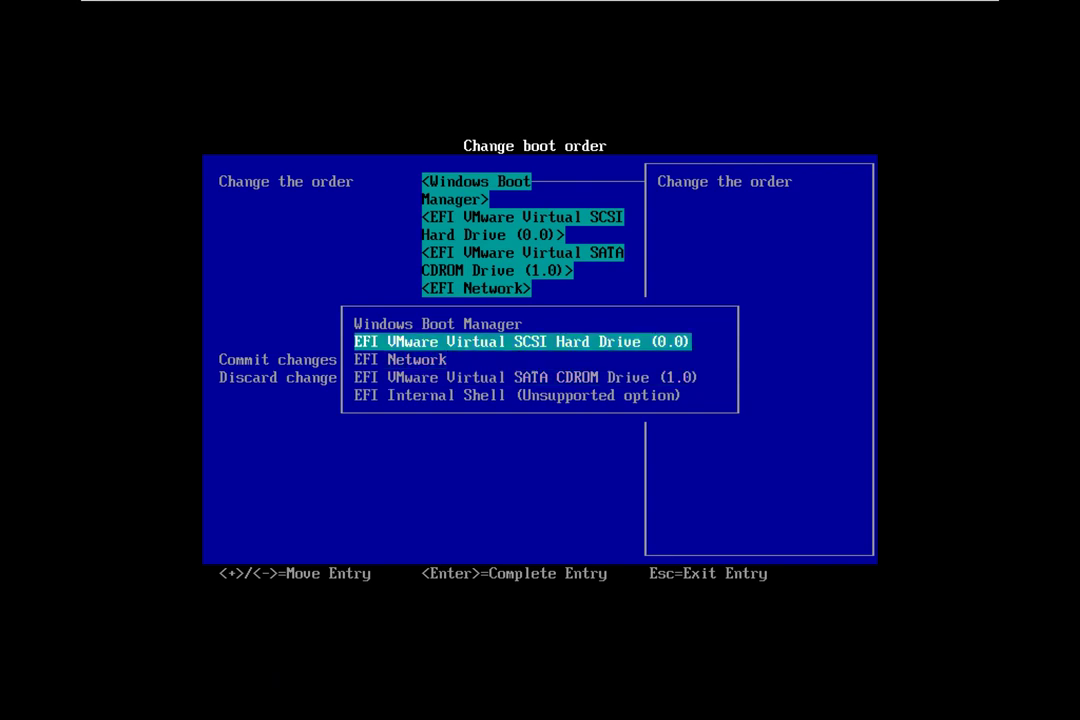
key("minus")
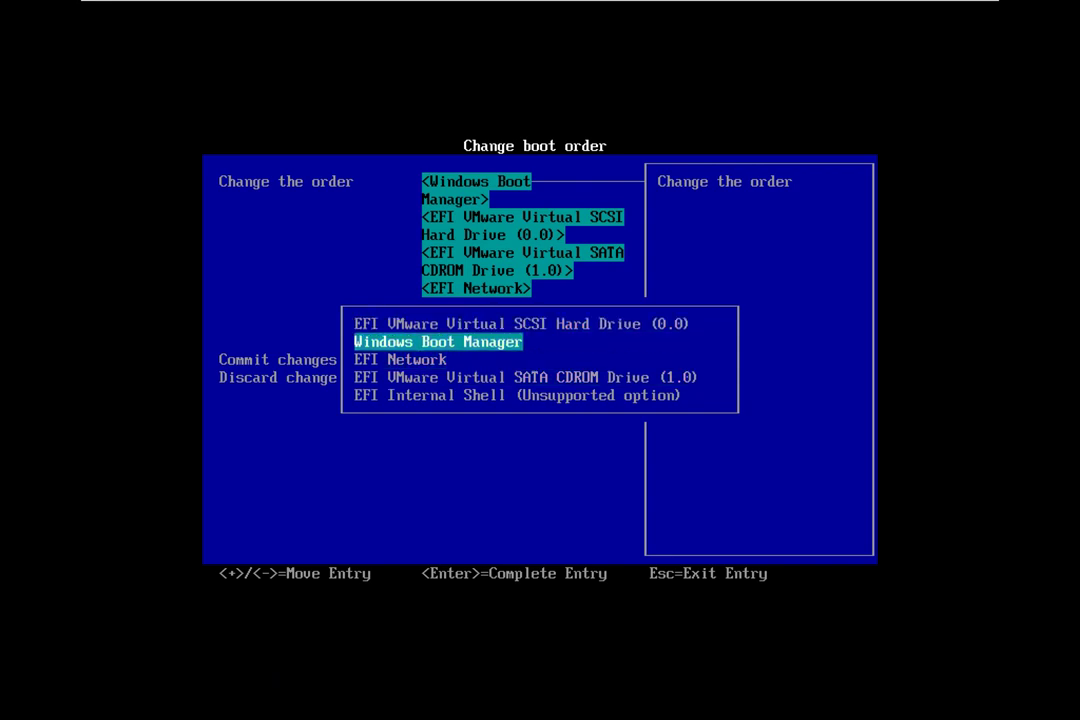
key("minus")
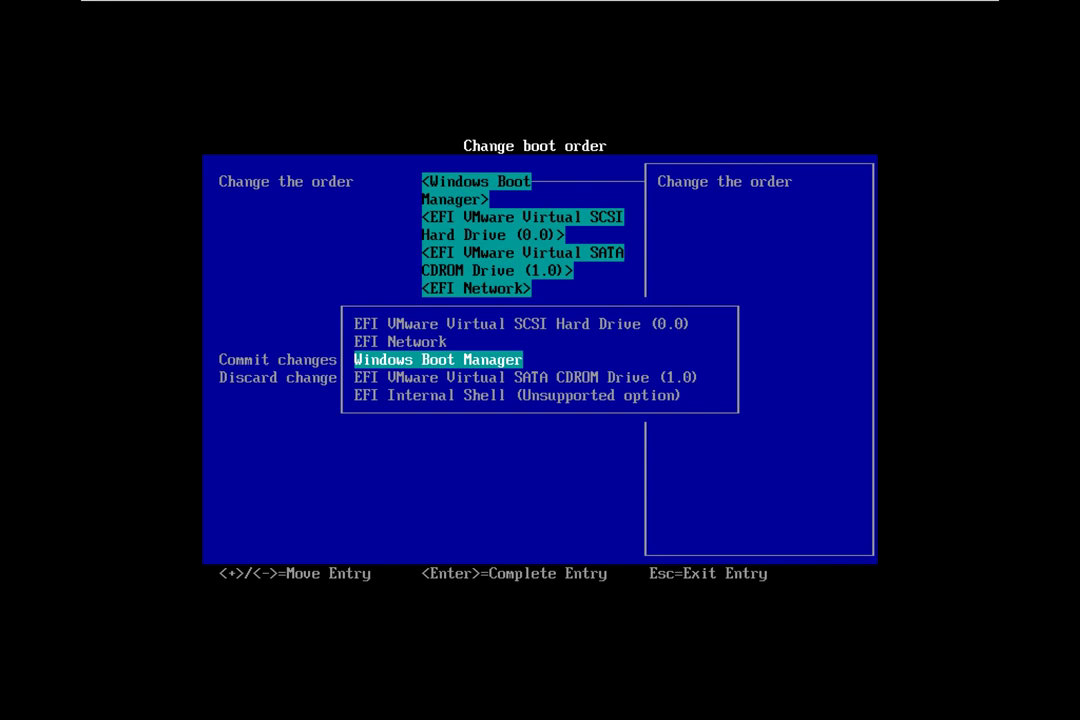
key("minus")
Move EFI VMware Virtual SCSI Hard Drive (0.0) down the boot order to third place, below the SATA CDROM drive
key("Up")
key("Up")
key("Up")
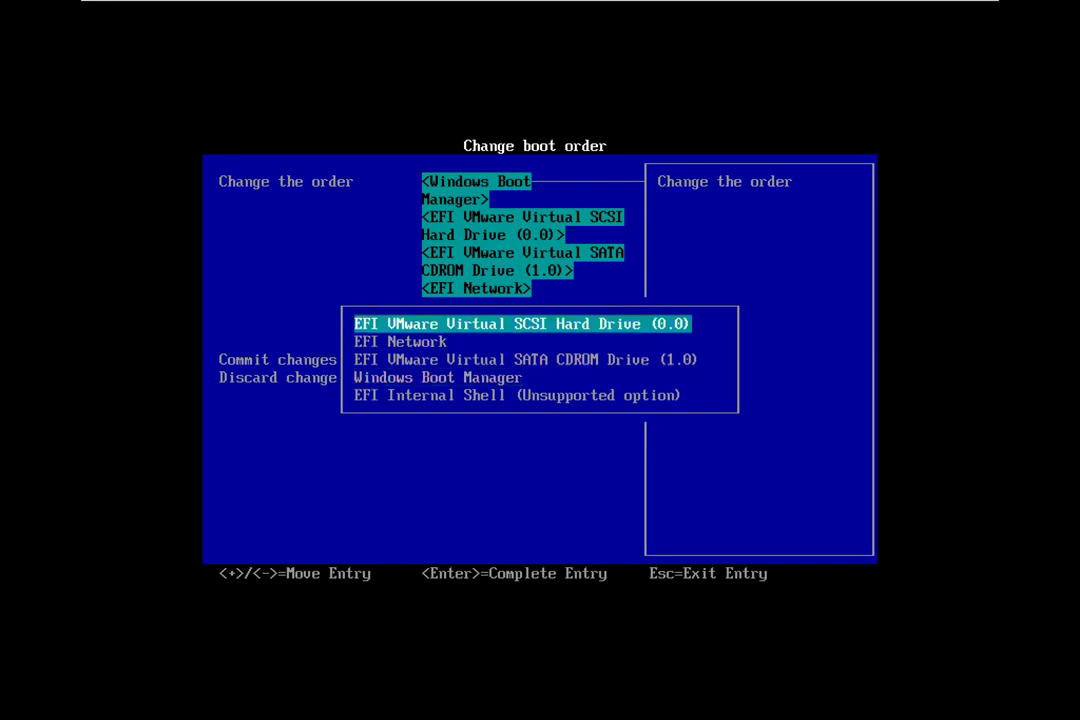
key("minus")
key("minus")
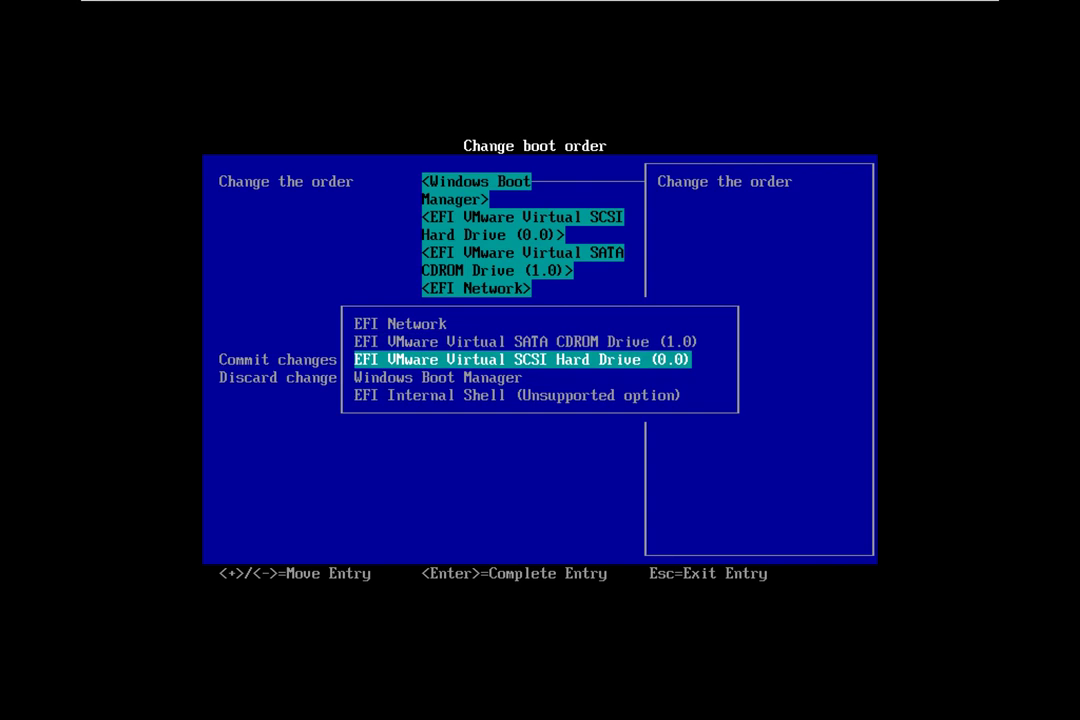
Move EFI Network down the boot order to third place, below the SCSI Hard Drive, and complete the entry
key("Up")
key("Up")
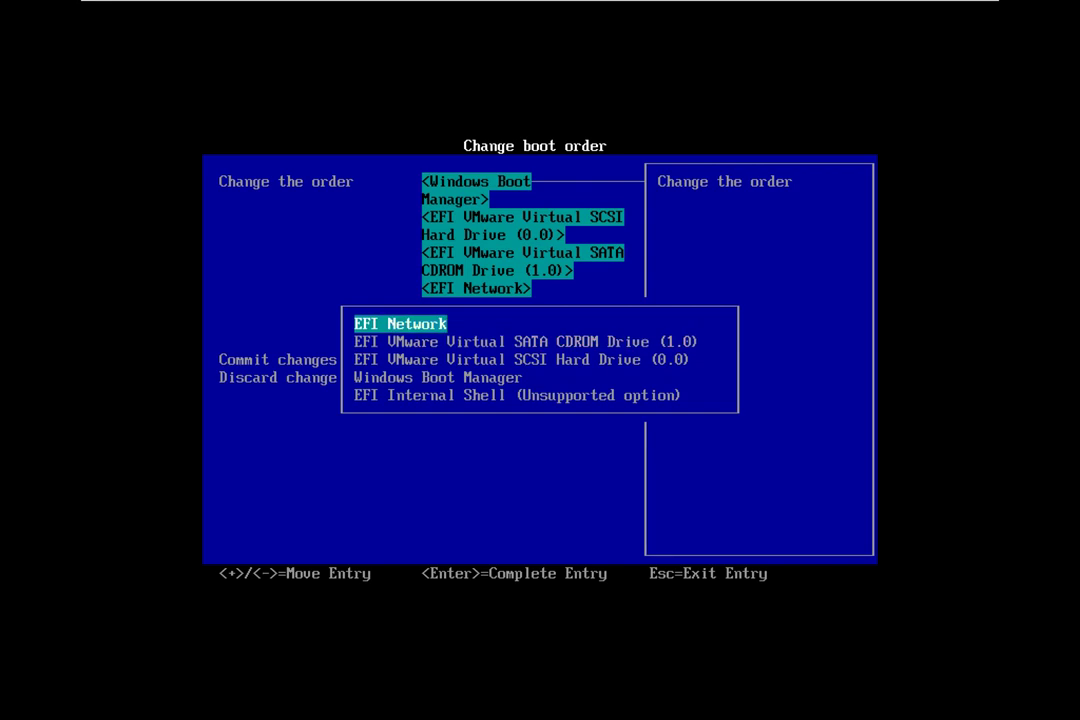
key("minus")
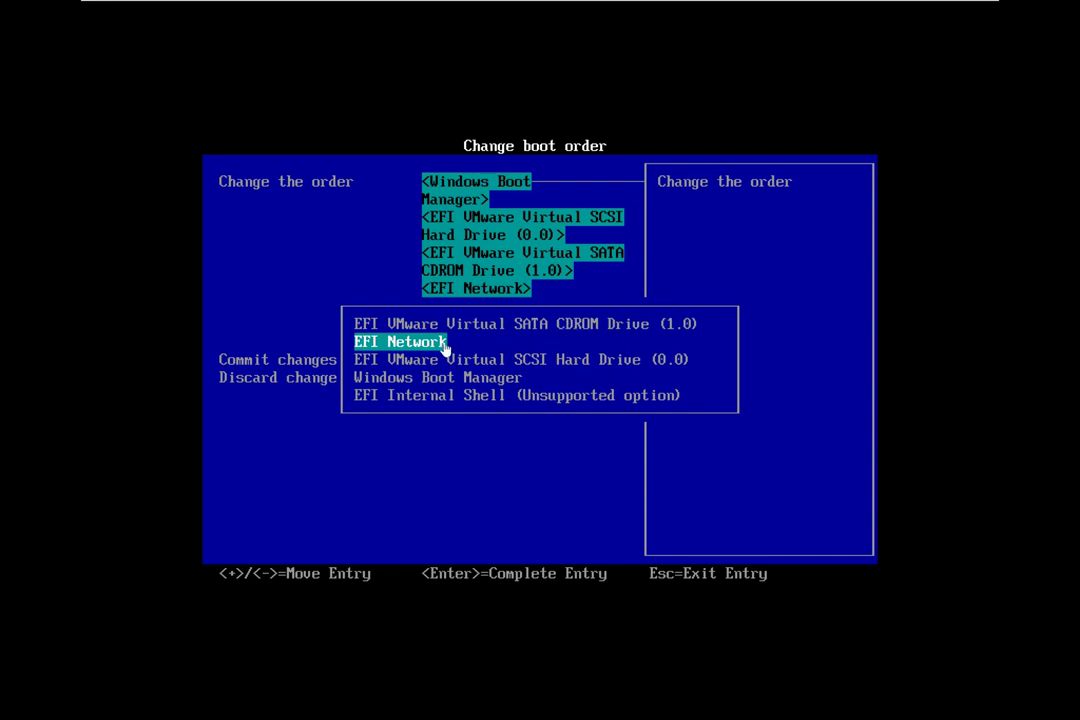
key("Down")
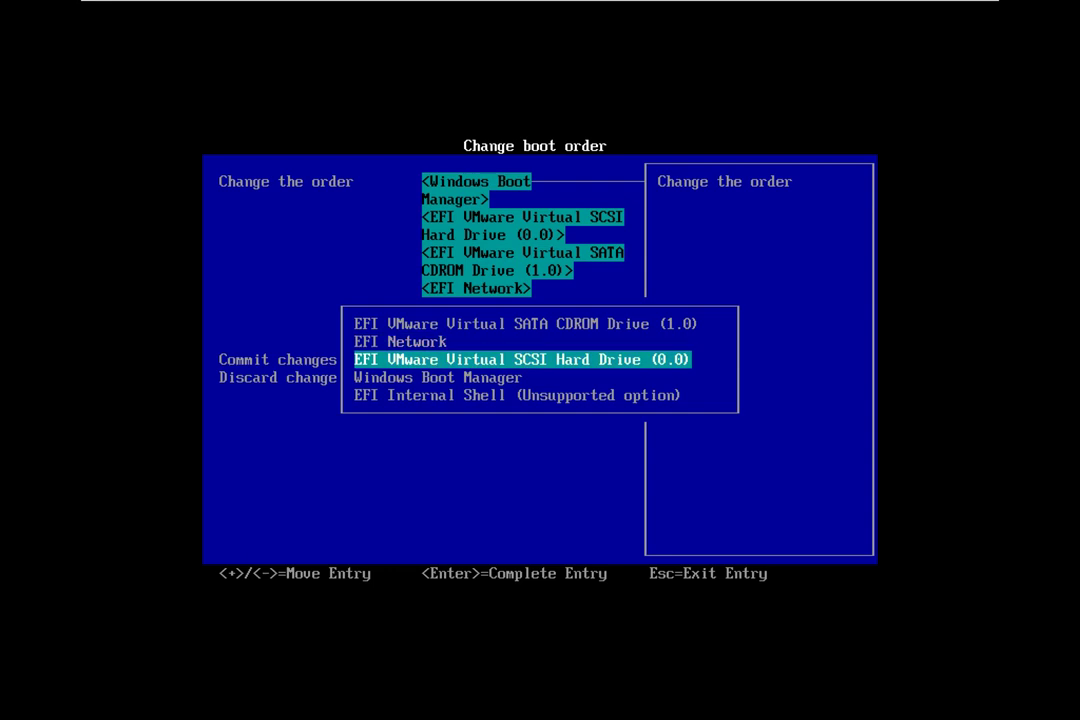
key("Up")
key("minus")
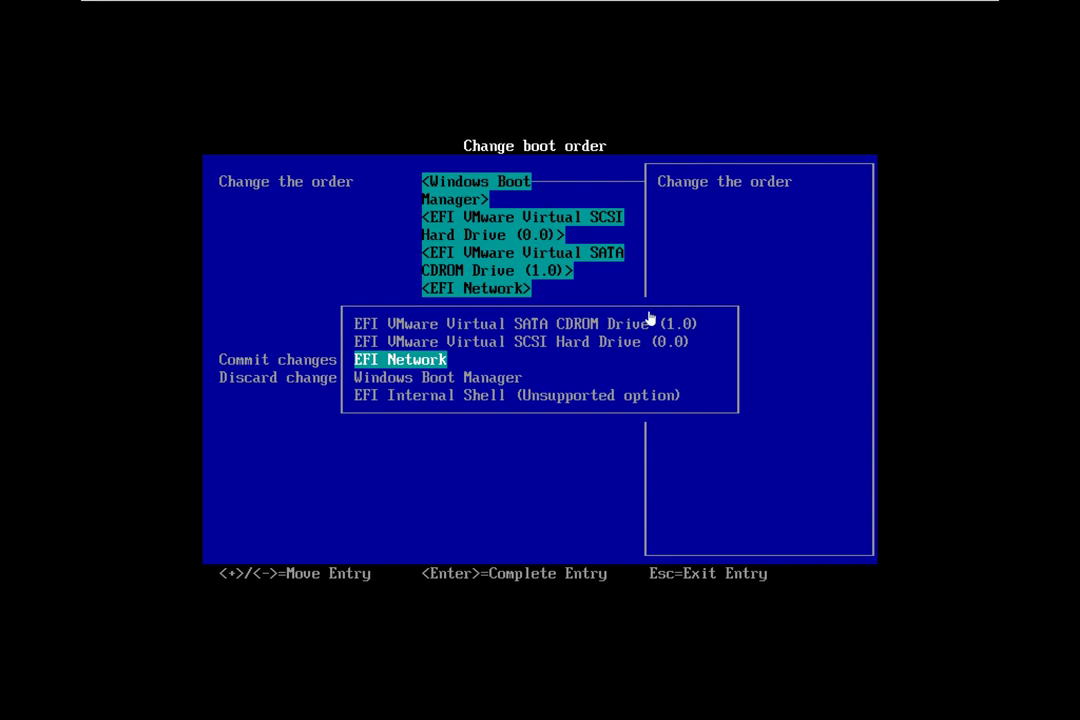
key("Up")
key("Up")
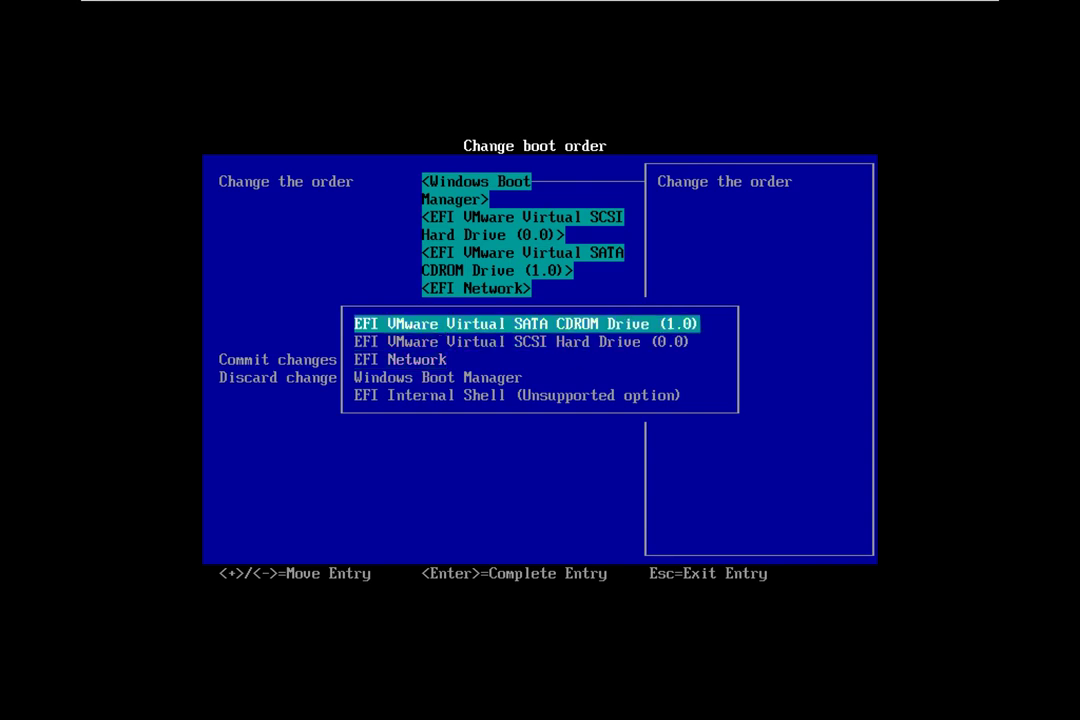
key("Return")
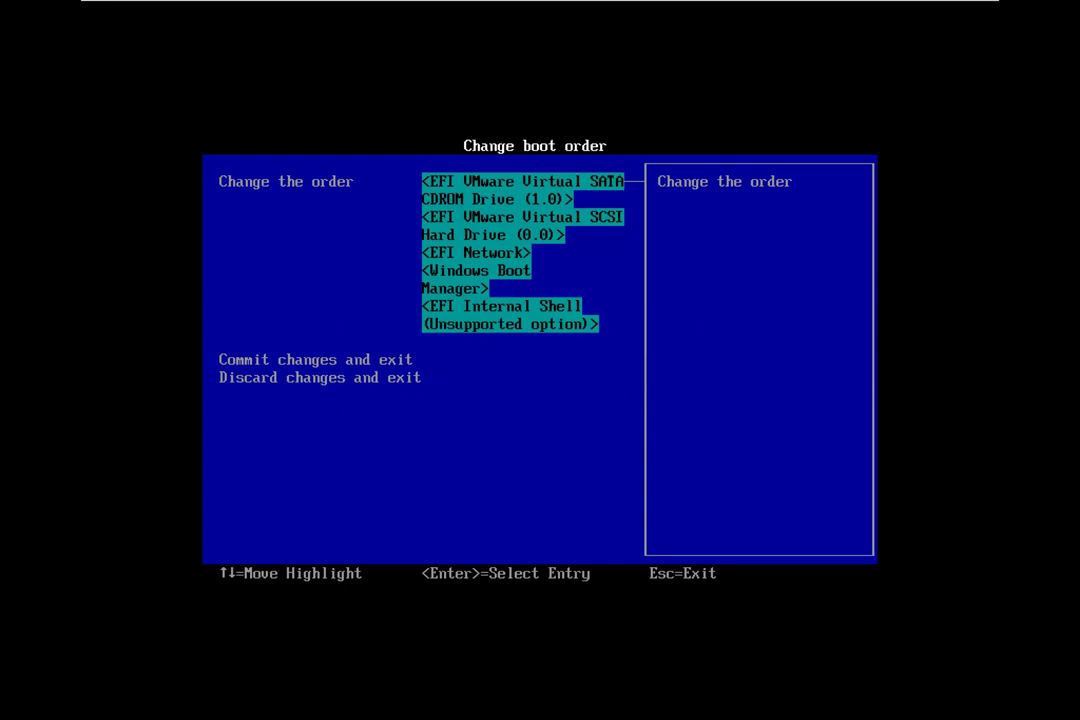
Reopen the boot order list and go through its entries to check the device sequence
key("Return")
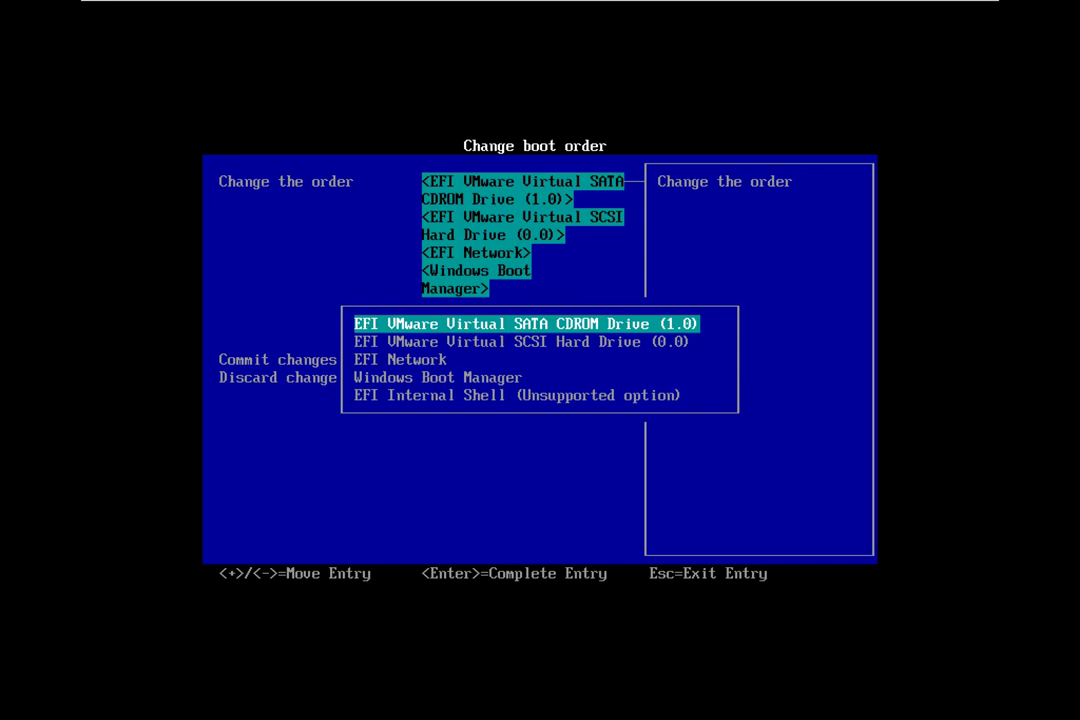
key("Return")
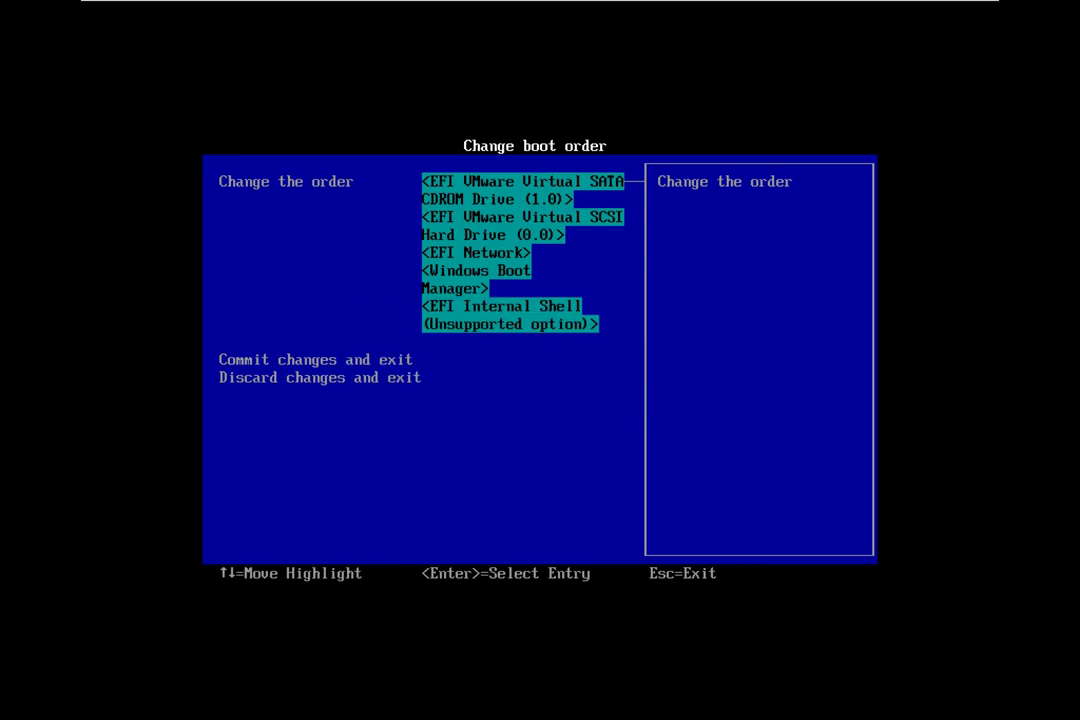
key("Return")
key("Down")
key("Up")
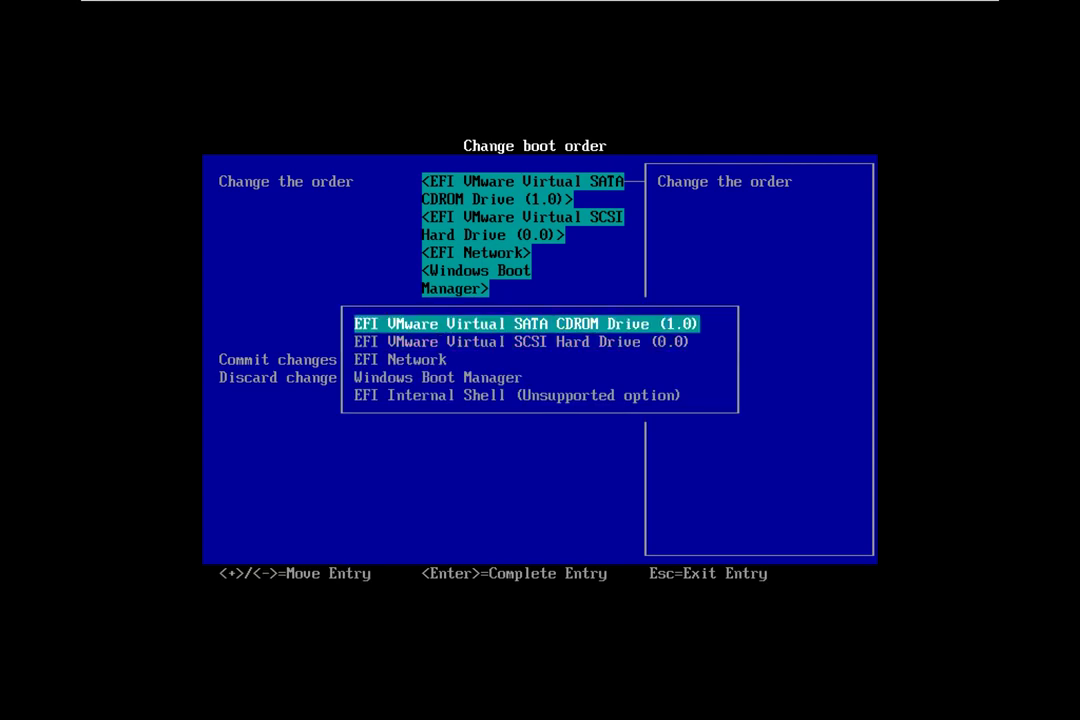
key("Return")
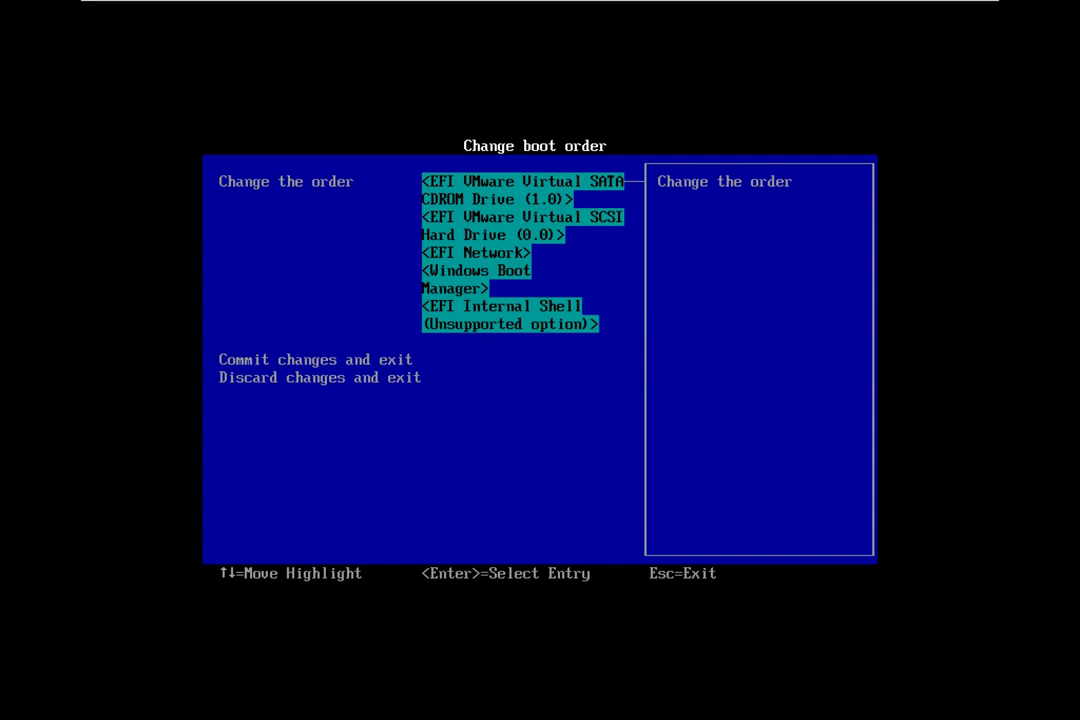
key("Return")
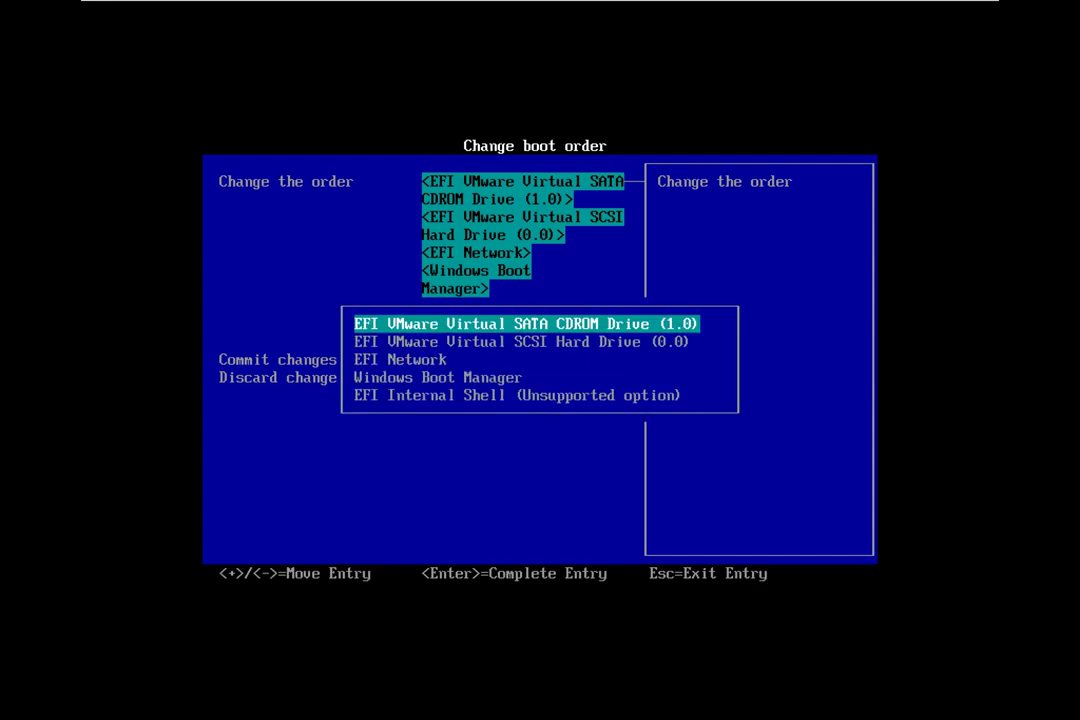
key("Return")
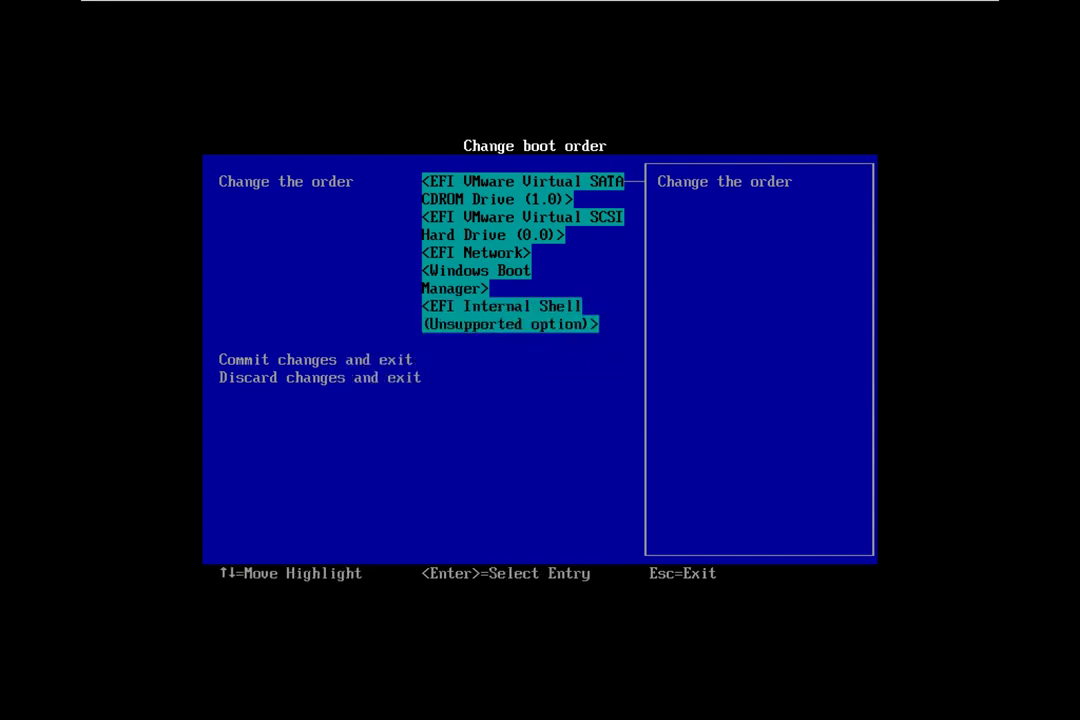
key("Return")
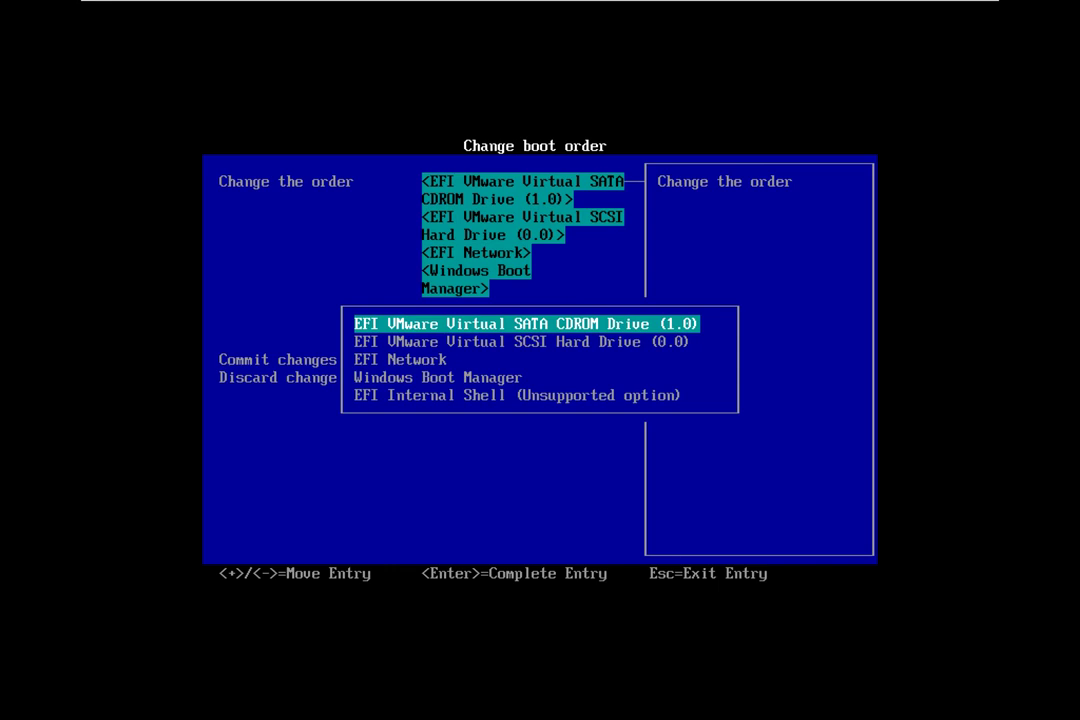
key("Down")
key("Down")
key("Down")
key("Down")
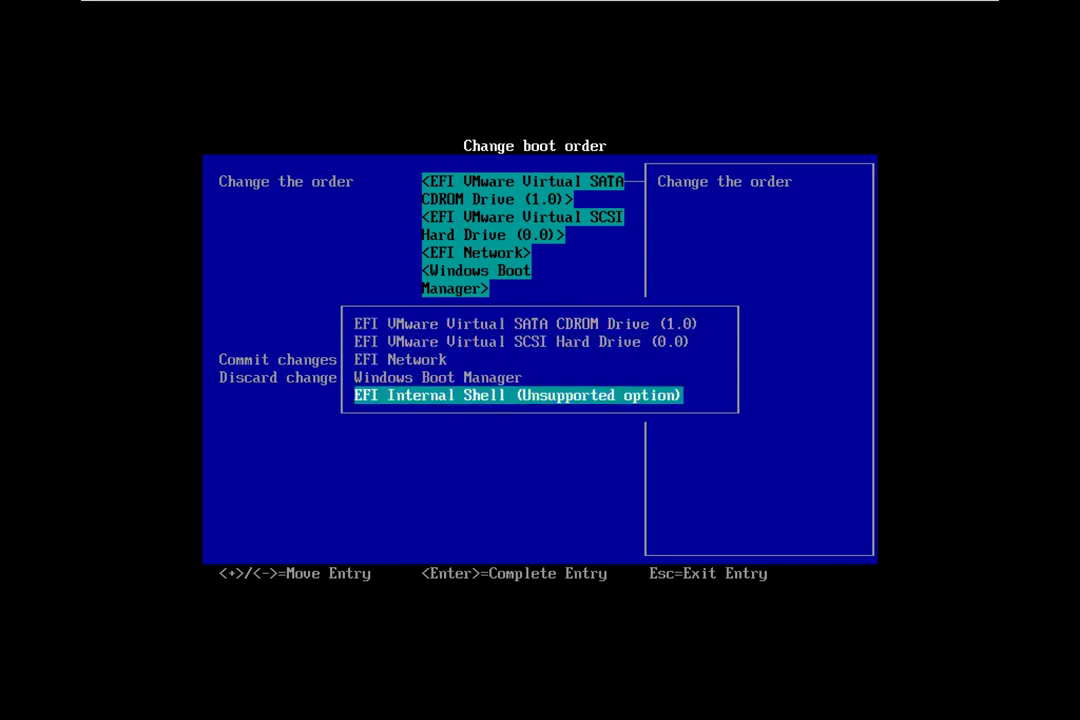
key("Up")
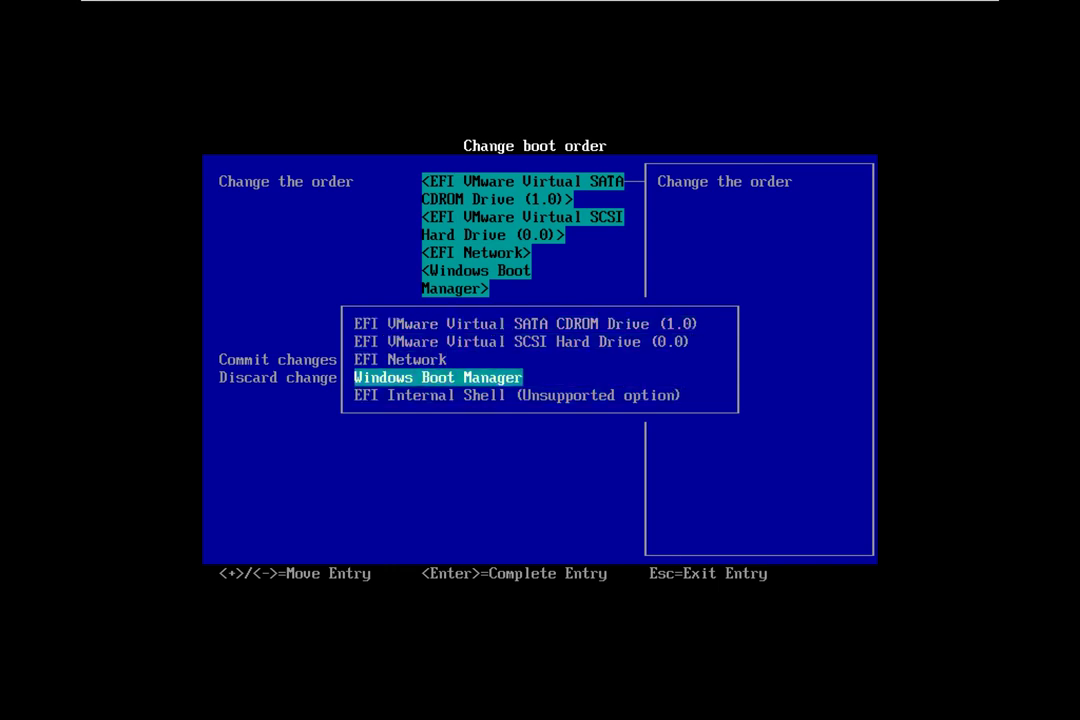
key("Up")
key("Up")
key("Up")
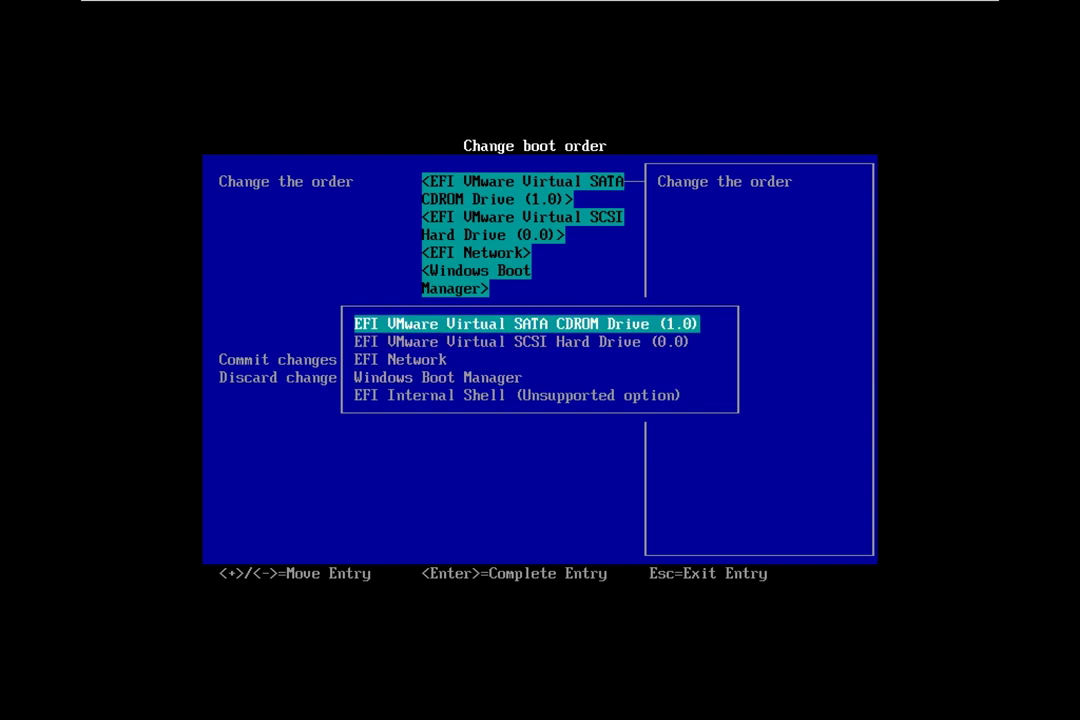
key("Return")
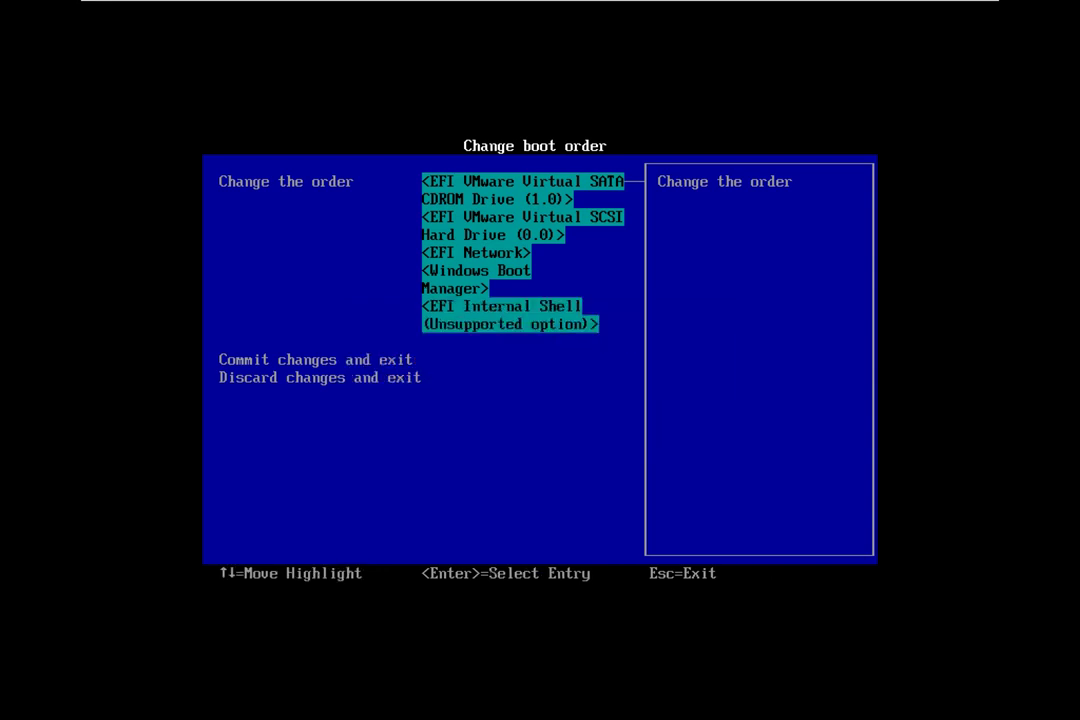
Commit the boot order changes and exit the Change boot order page
key("Down")
key("Down")
key("Up")
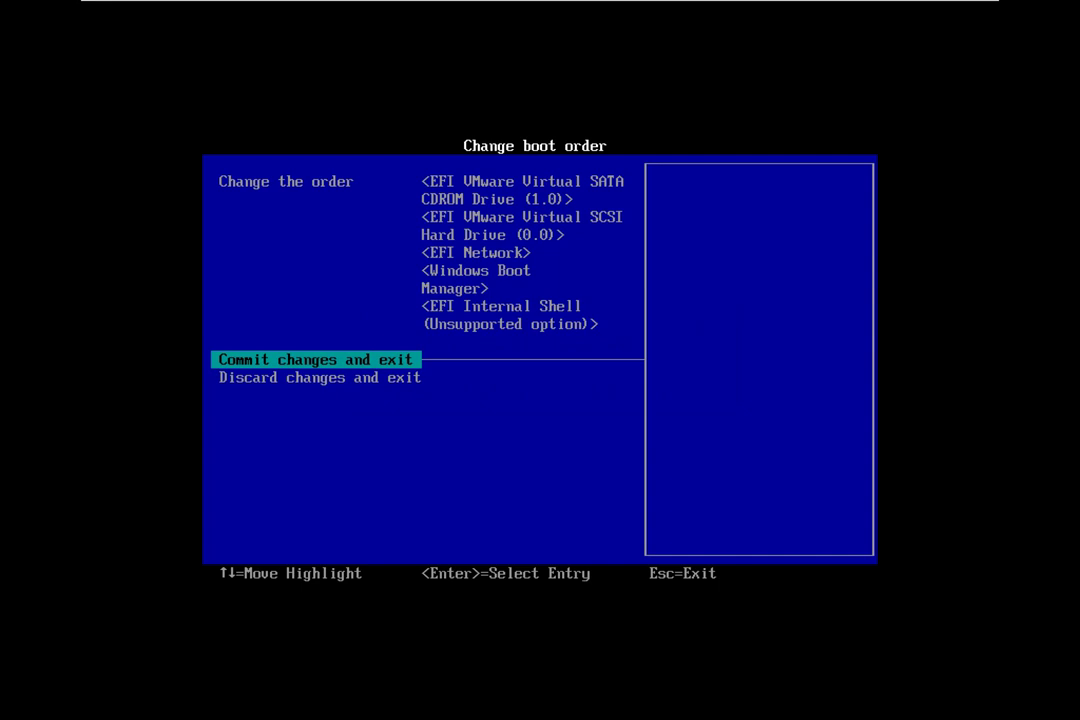
key("Up")
key("Return")
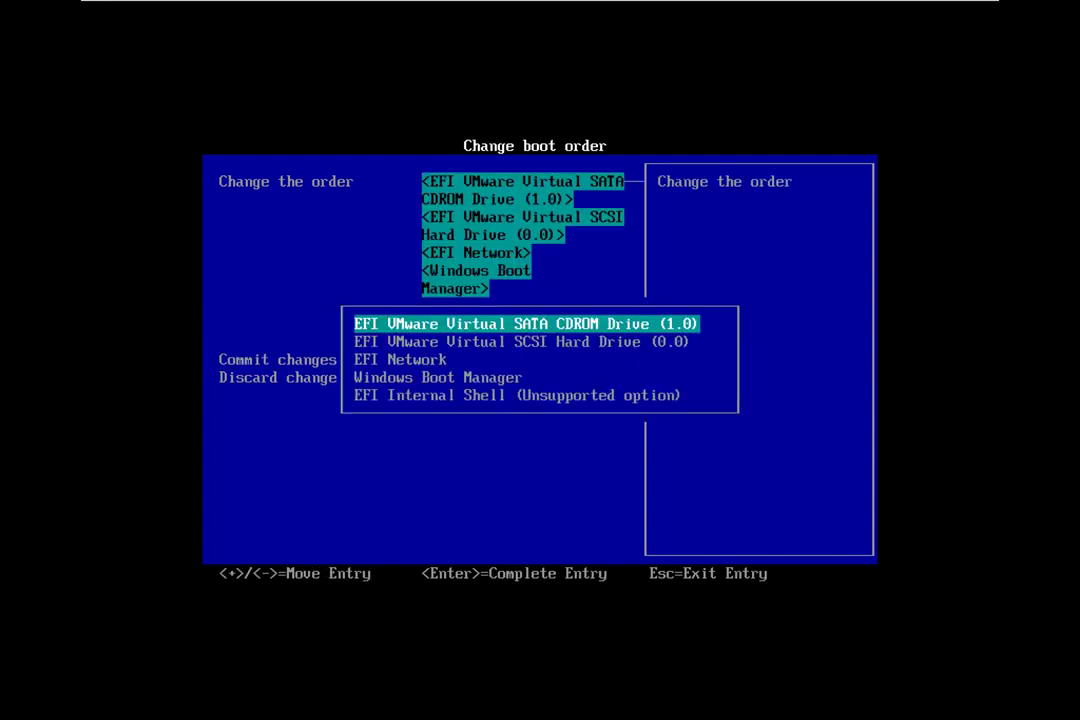
key("Return")
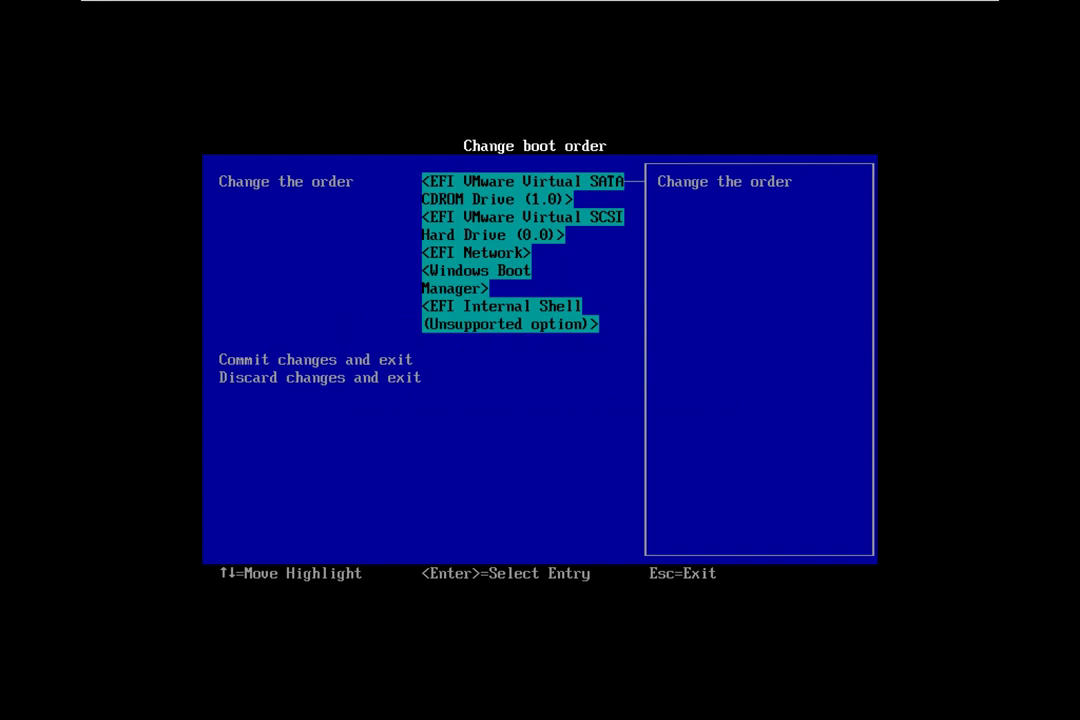
key("Down")
key("Return")
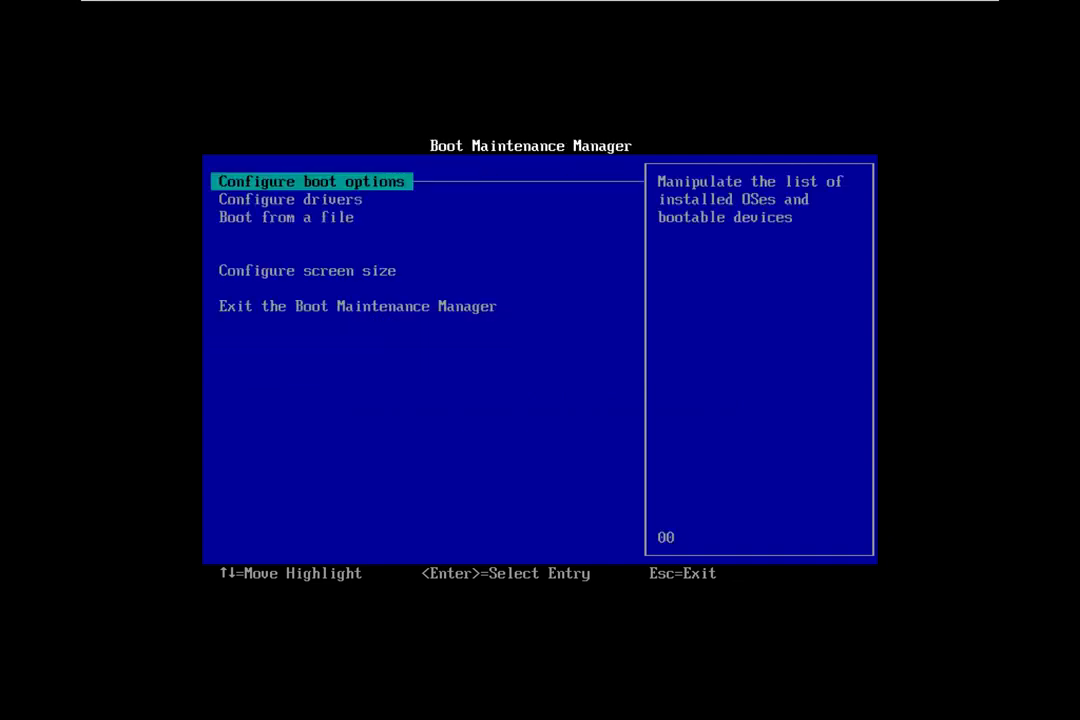
Exit the Boot Maintenance Manager and shut down the system from the Boot Manager
key("Down")
key("Down")
key("Down")
key("Down")
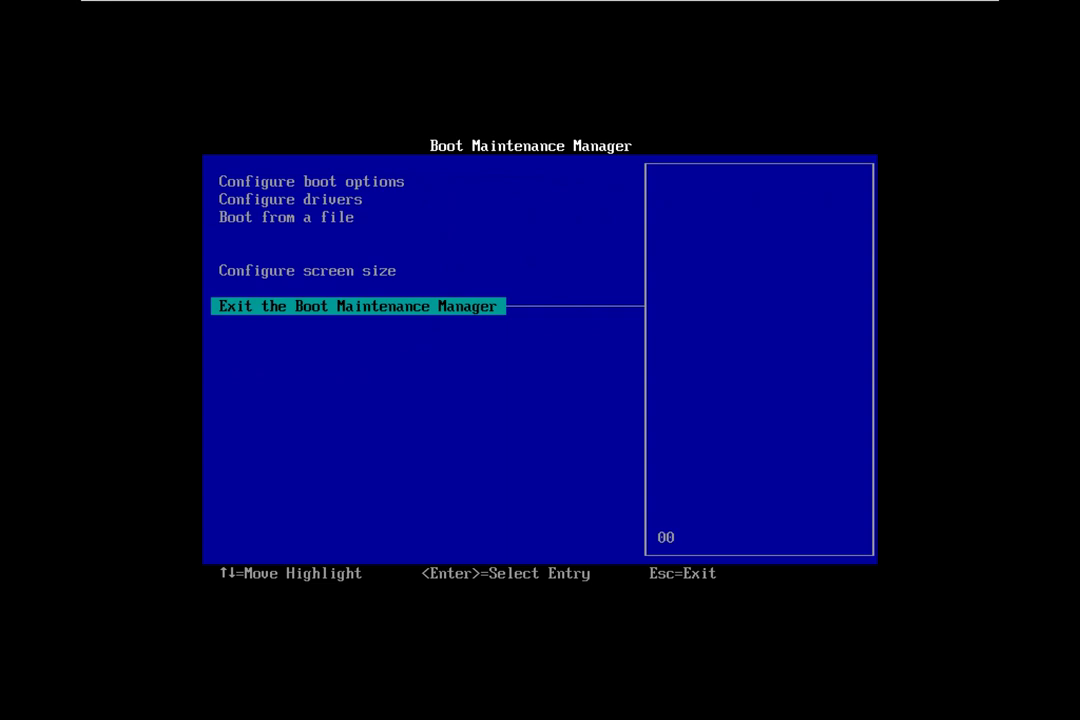
key("Return")
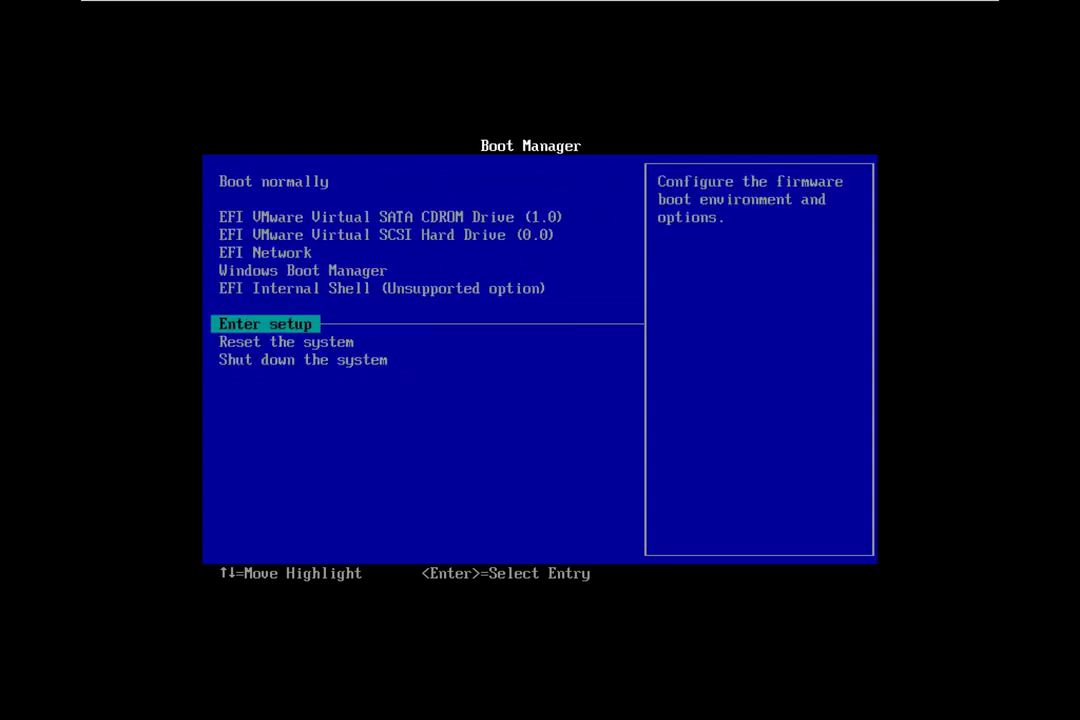
key("Down")
key("Down")
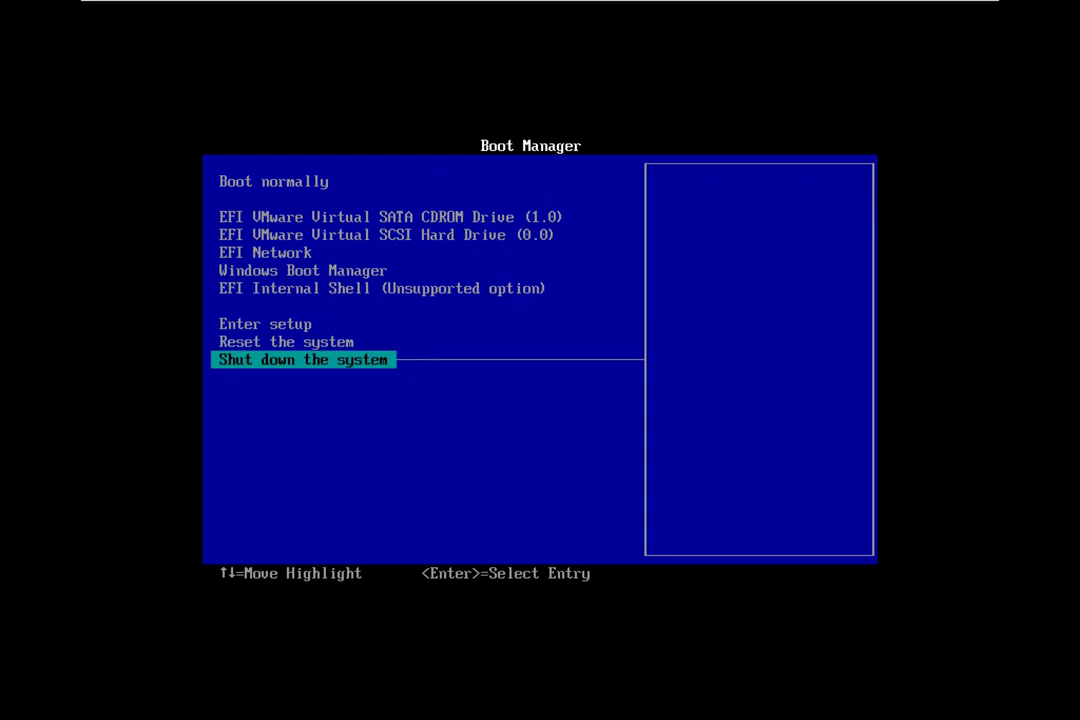
key("Return")
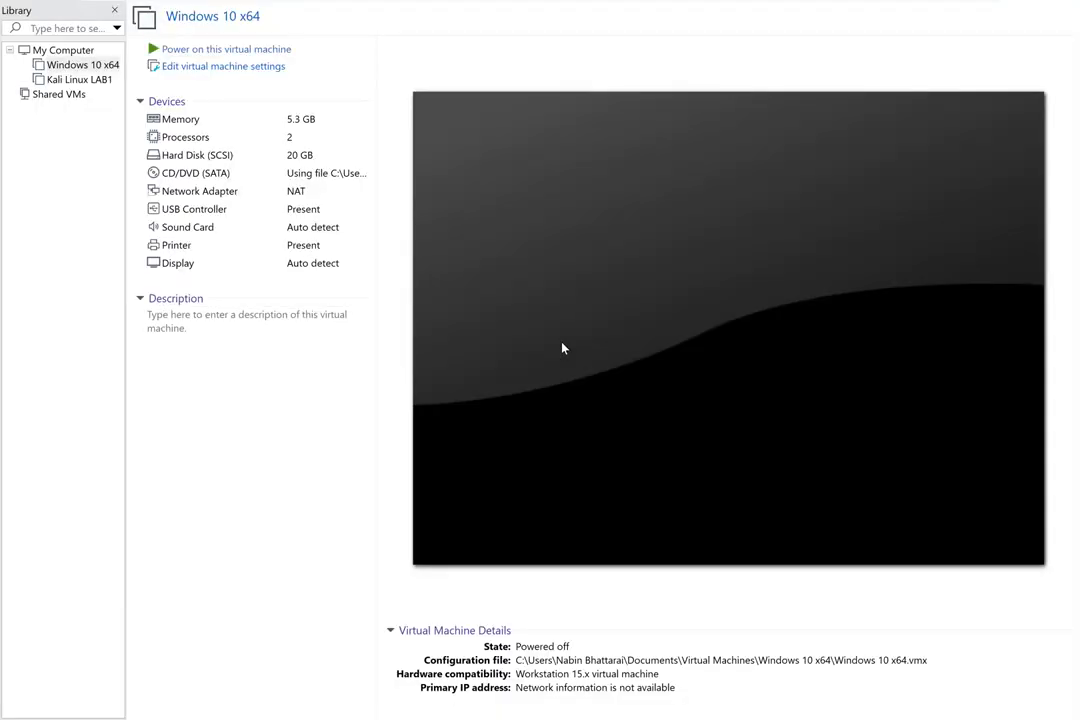
Power on the Windows 10 x64 virtual machine and boot it from the CD or DVD
left_click(219, 48)
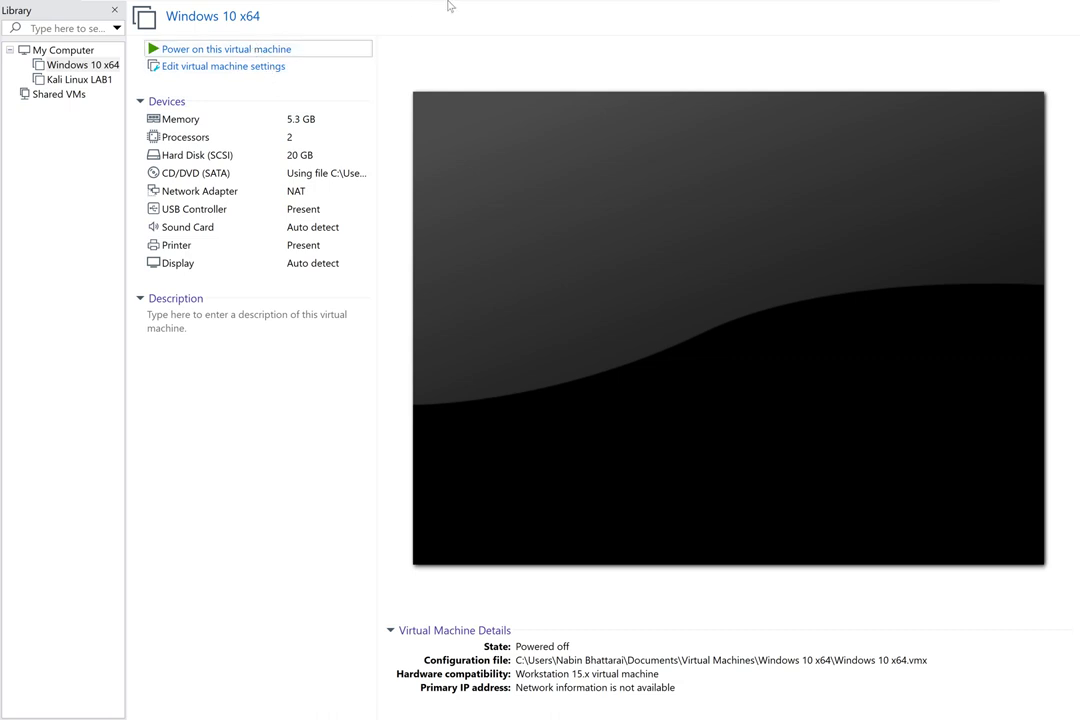
mouse_move(684, 5)
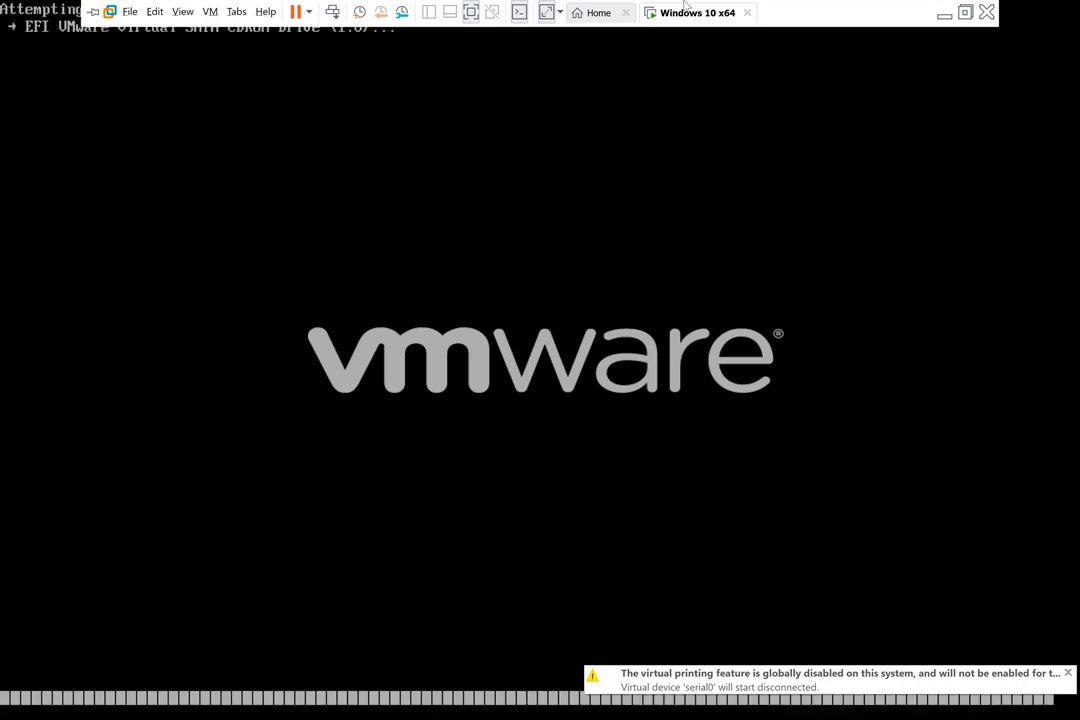
left_click(322, 170)
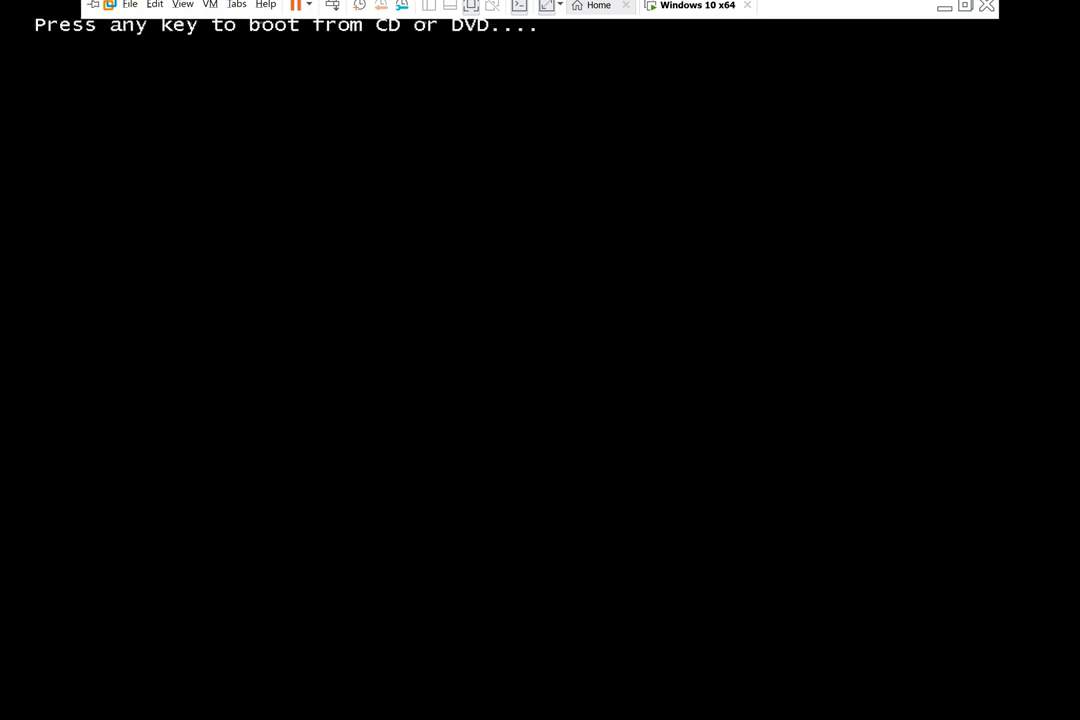
key("Return")
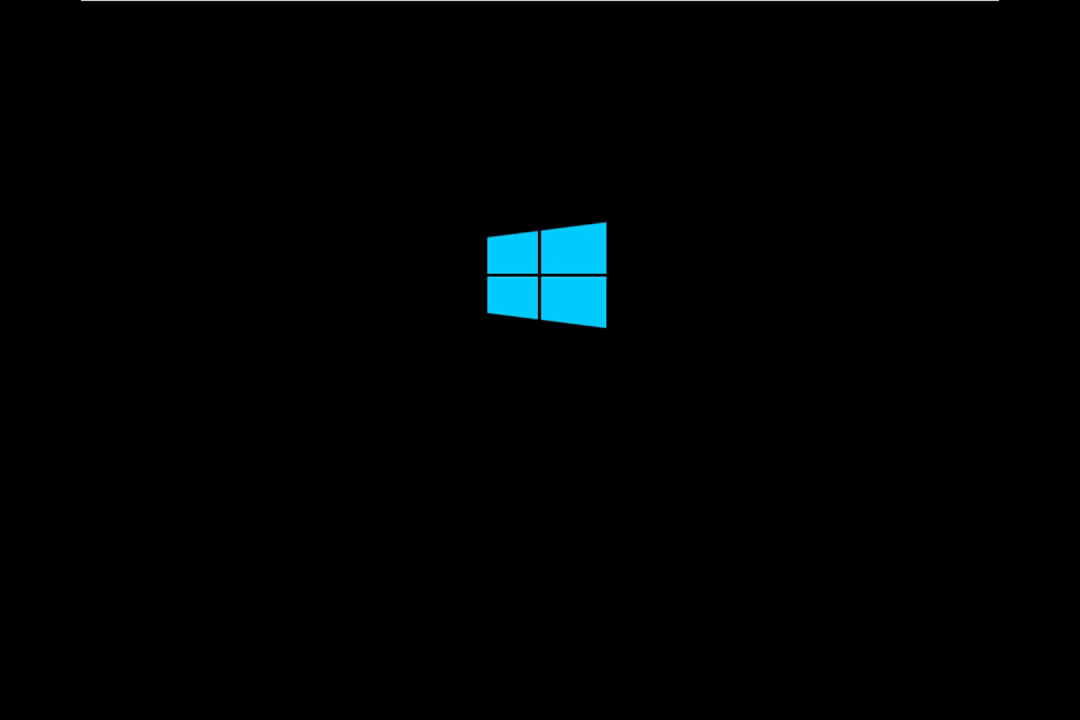
Power off the running Windows 10 x64 virtual machine
mouse_move(458, 2)
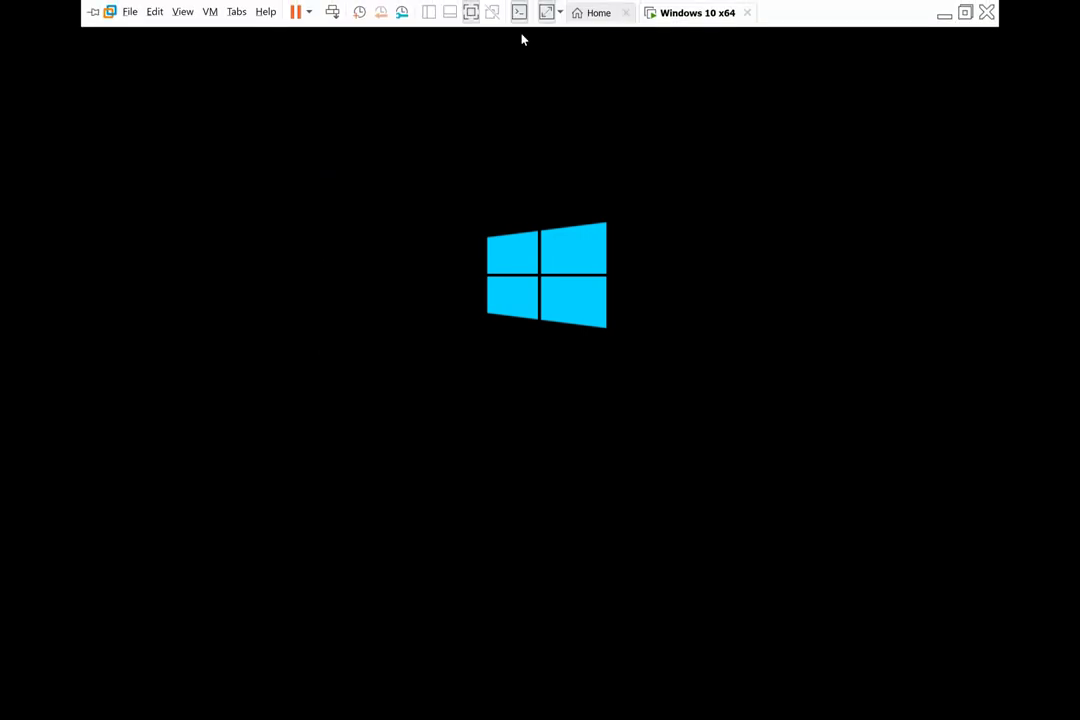
right_click(700, 12)
mouse_move(740, 29)
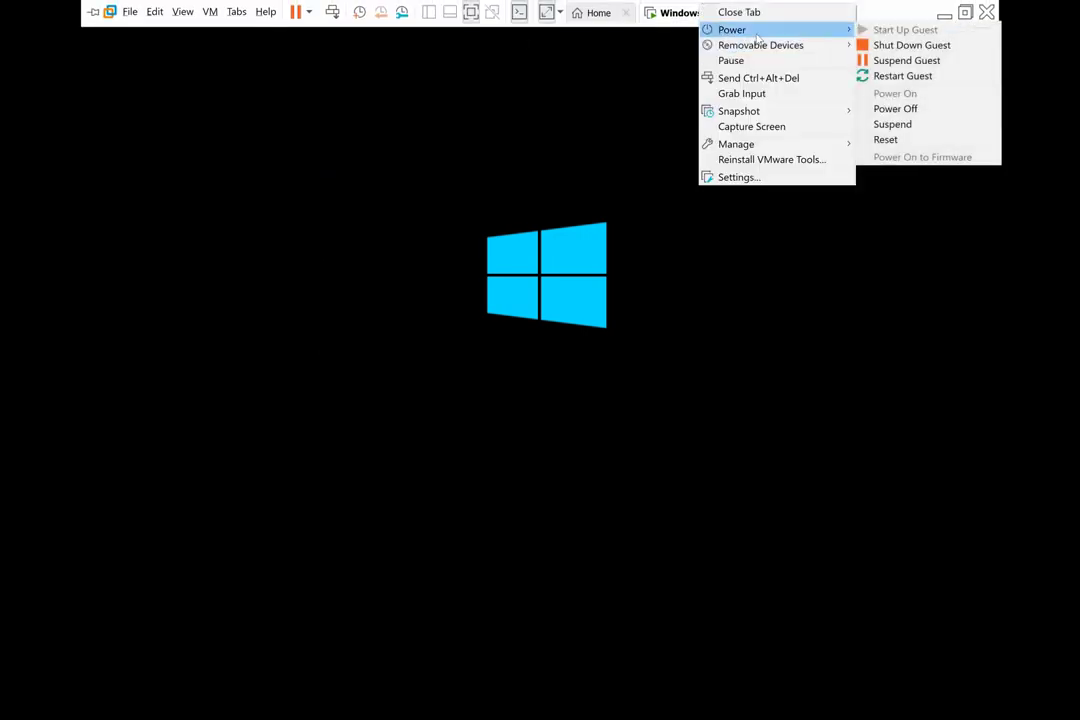
left_click(885, 108)
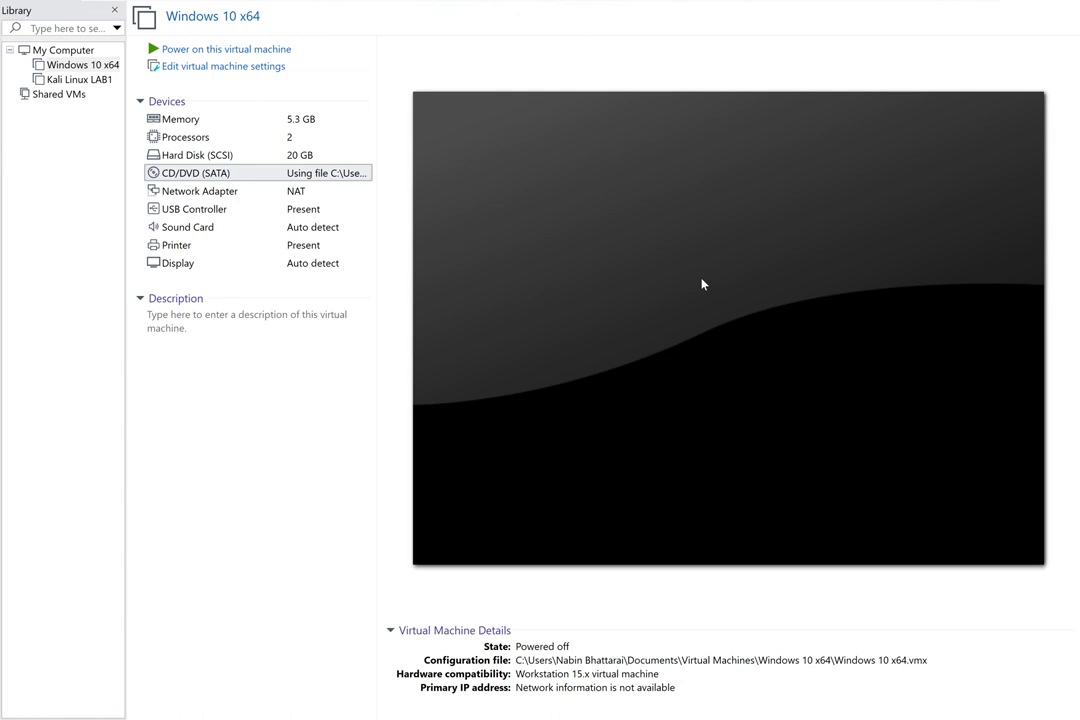
Set the Windows 10 x64 virtual machine's CD/DVD (SATA) drive to use the kali-linux-2018.4-amd64 ISO image from the Desktop
key("ctrl+d")
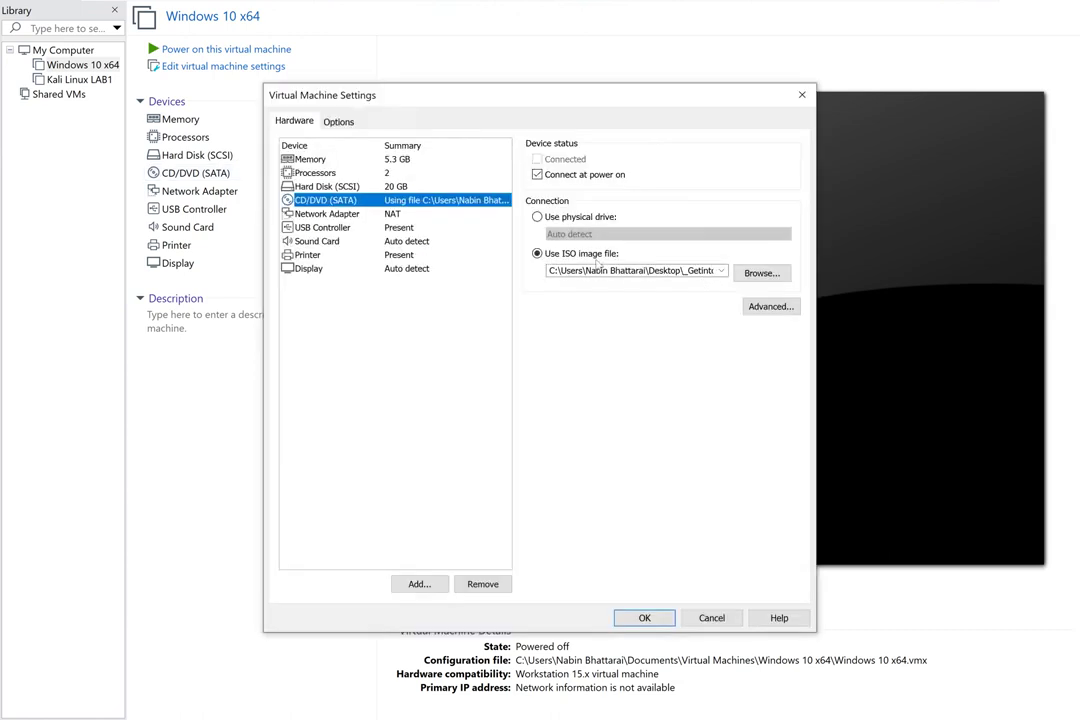
left_click(762, 273)
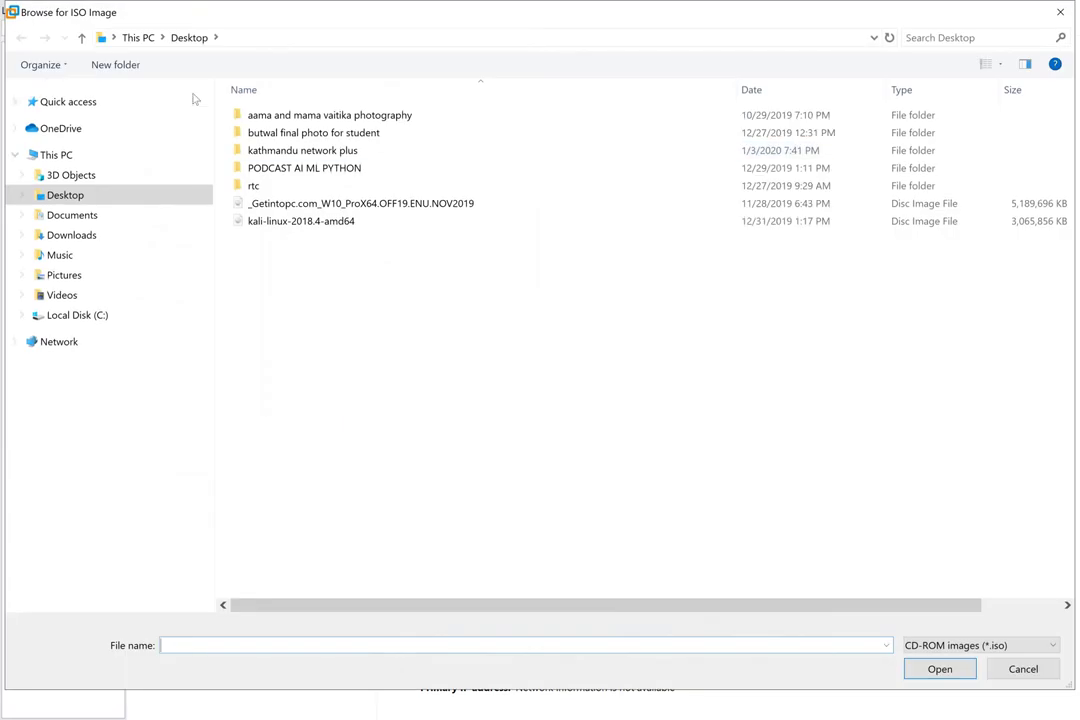
double_click(253, 221)
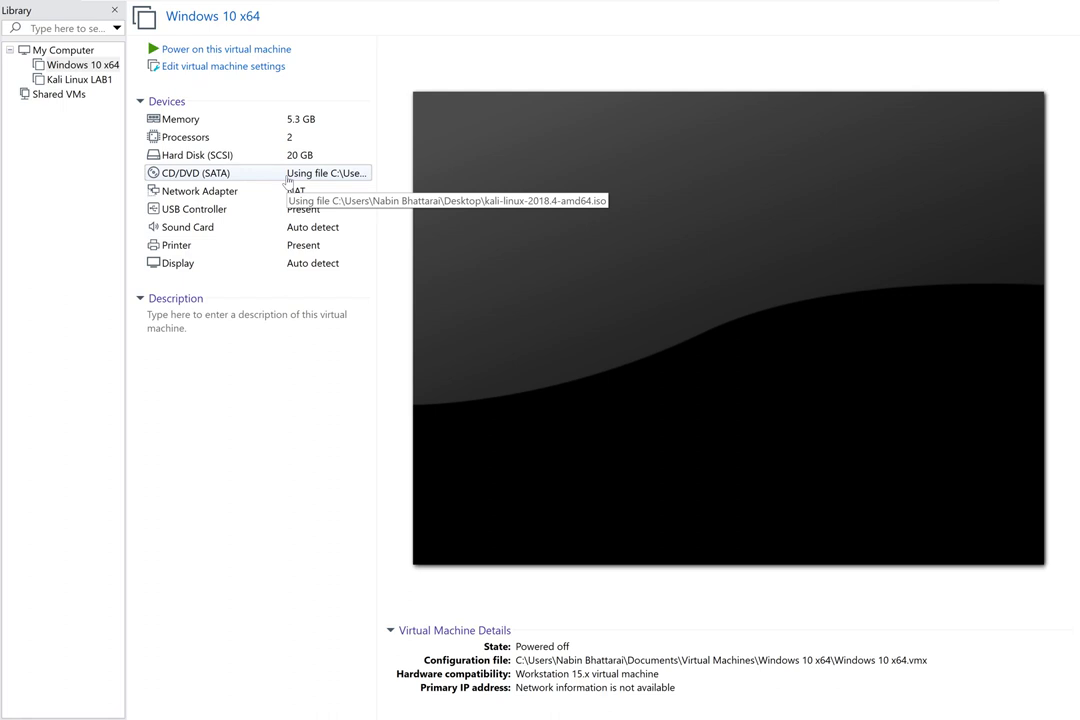
Power on the Windows 10 x64 virtual machine and boot the Live system entry of the Kali Linux Live Boot Menu
left_click(186, 46)
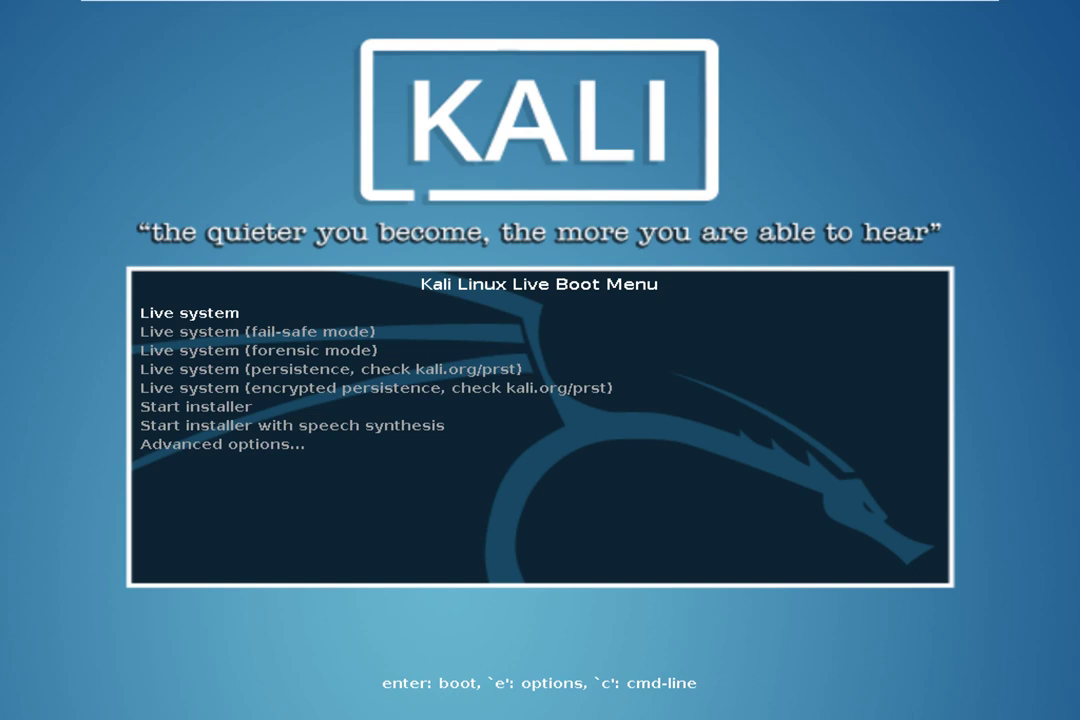
key("Down")
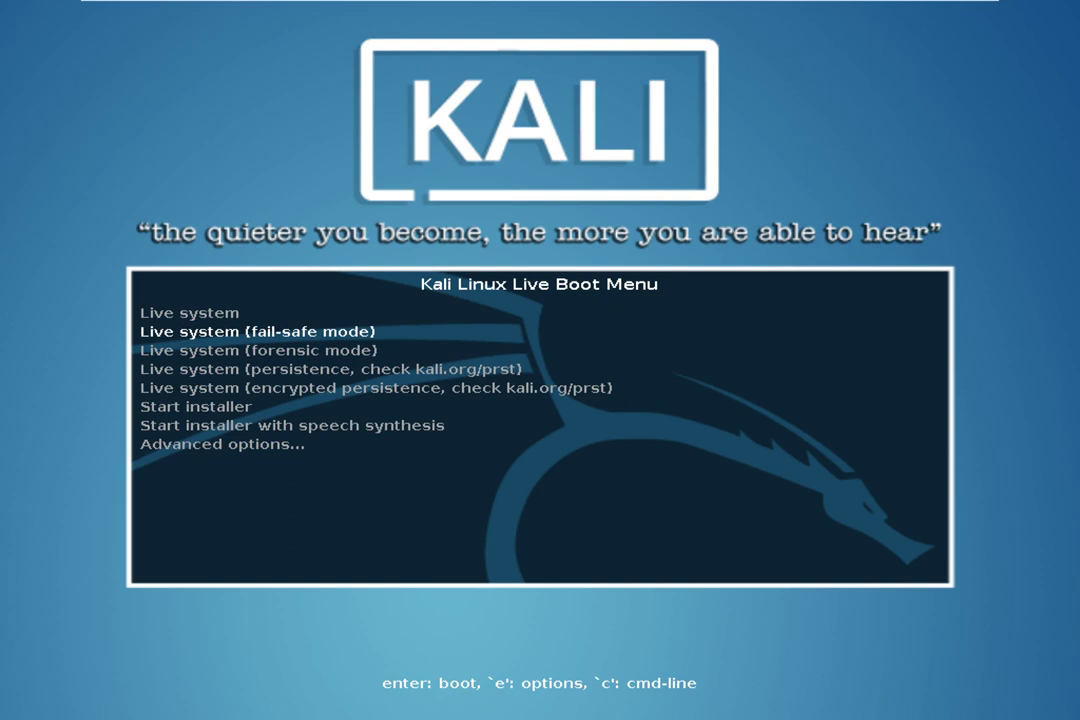
key("Up")
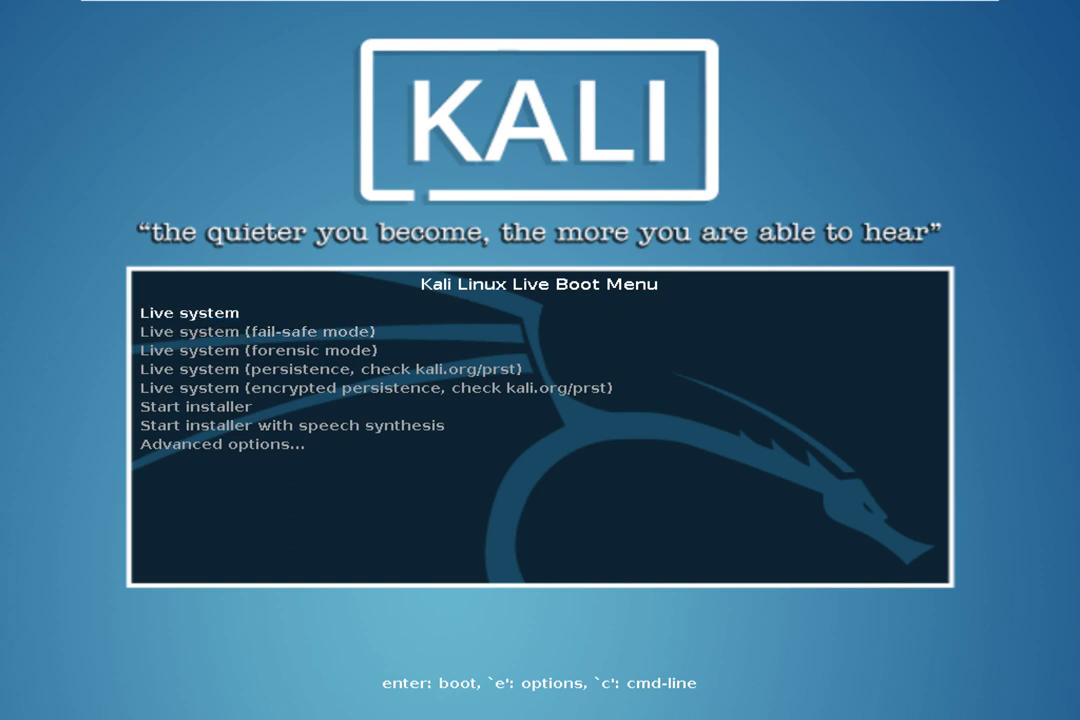
key("Down")
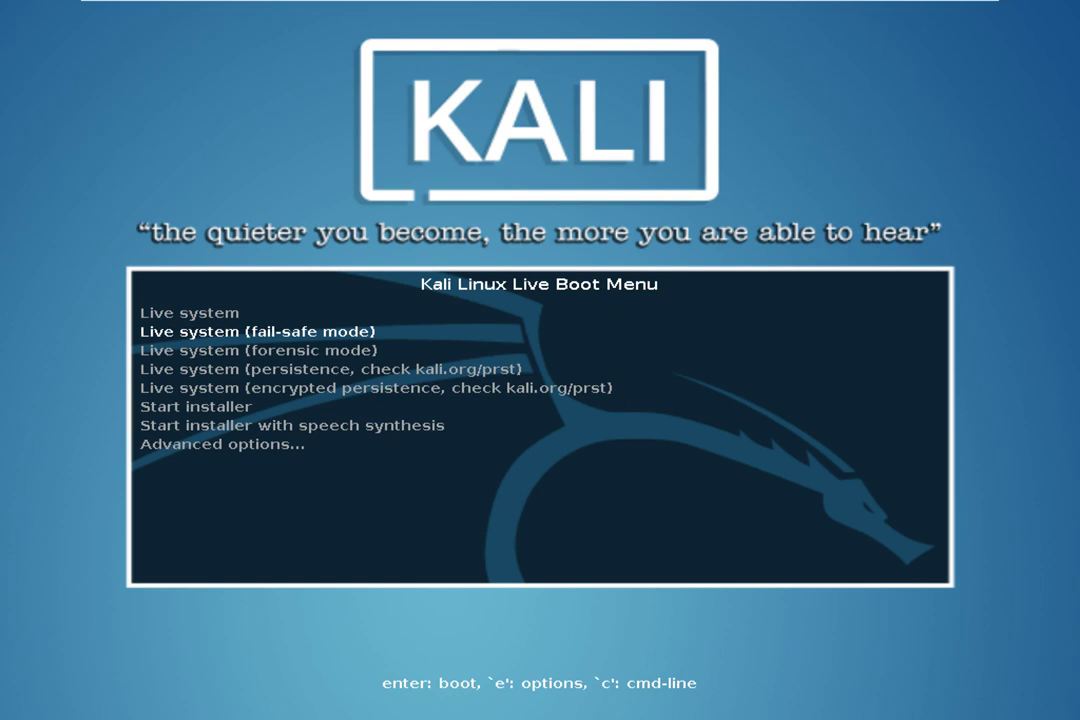
key("Up")
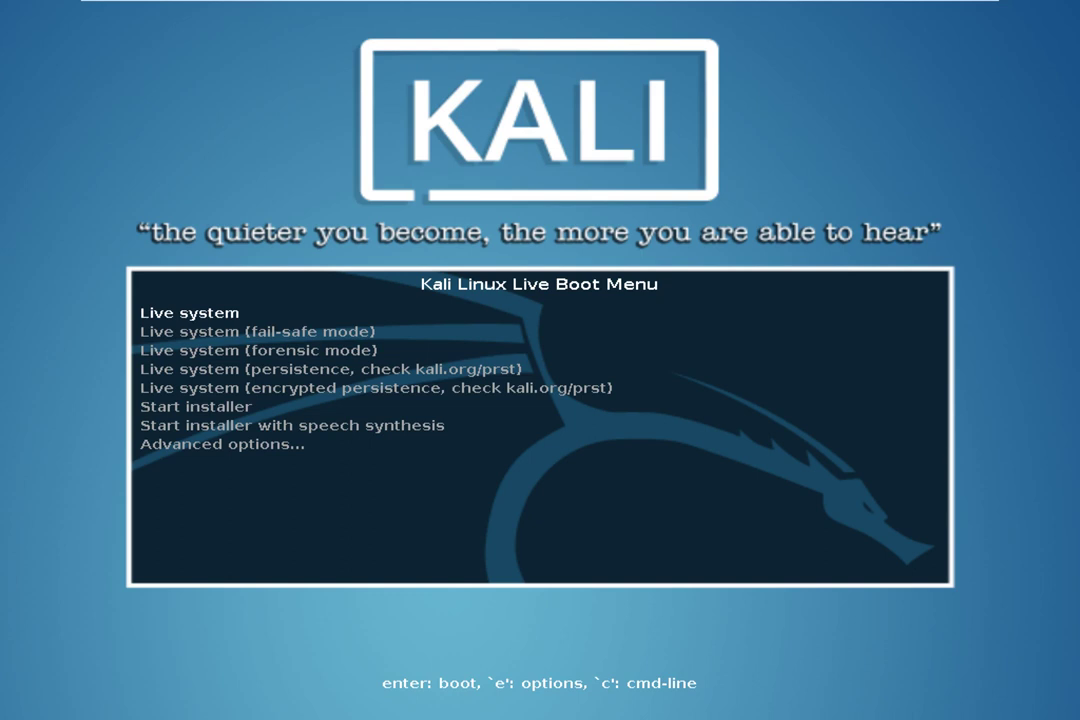
key("Return")
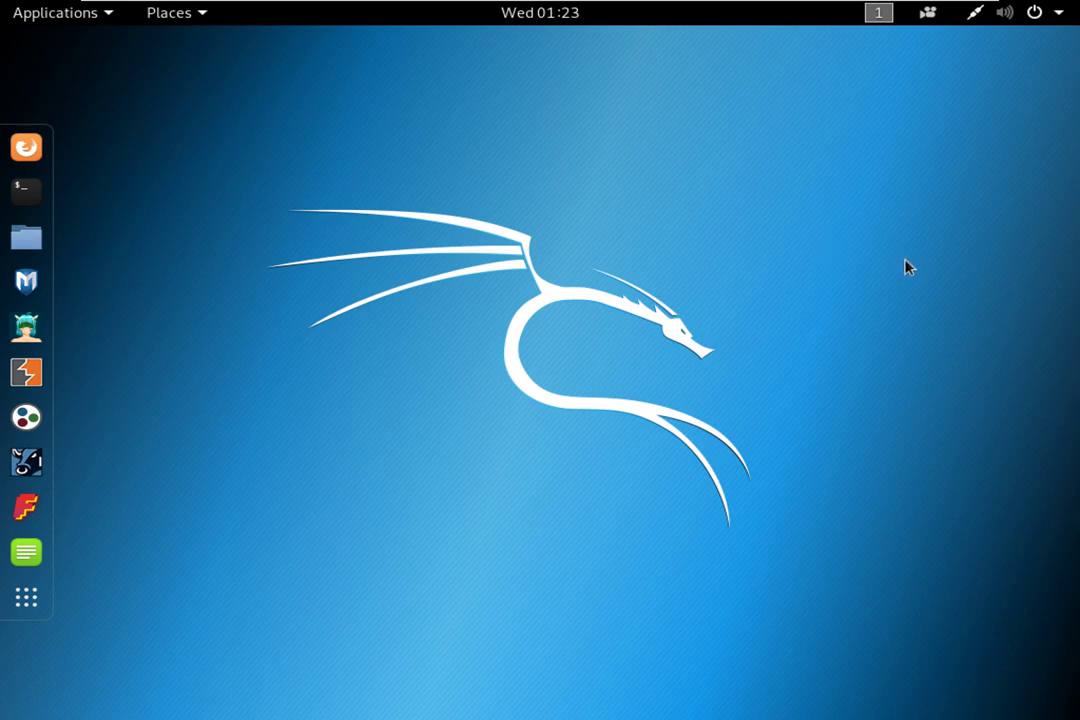
Open the file manager and look through Recent, Home and each listed folder down to Trash and Other Locations
left_click(38, 240)
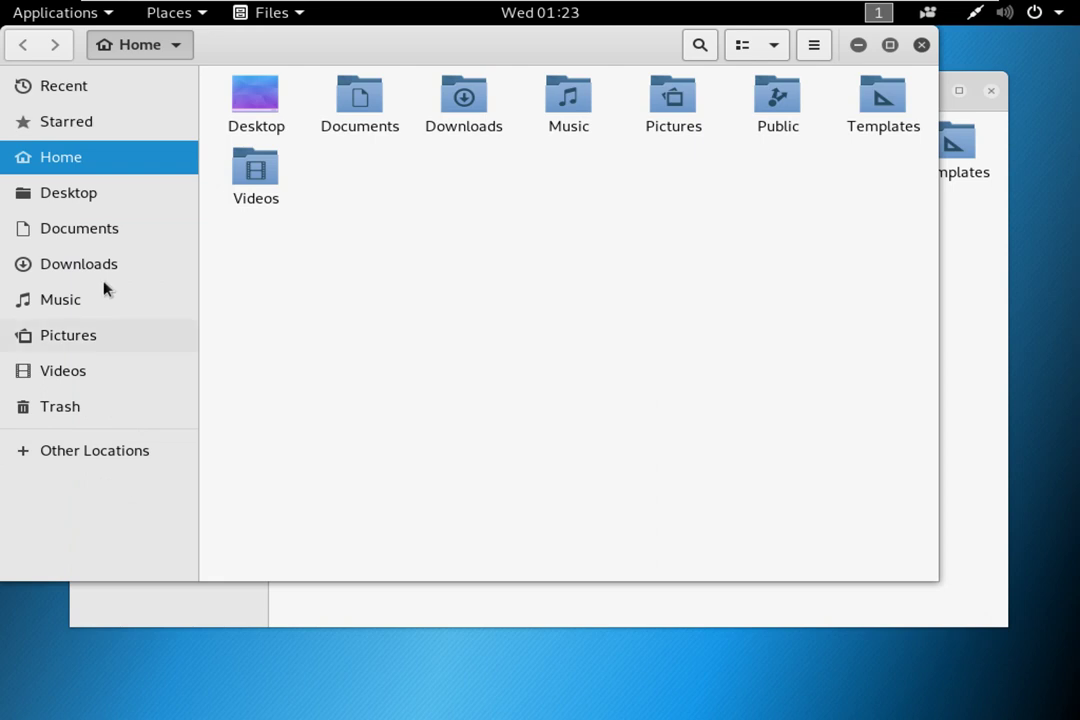
left_click(76, 99)
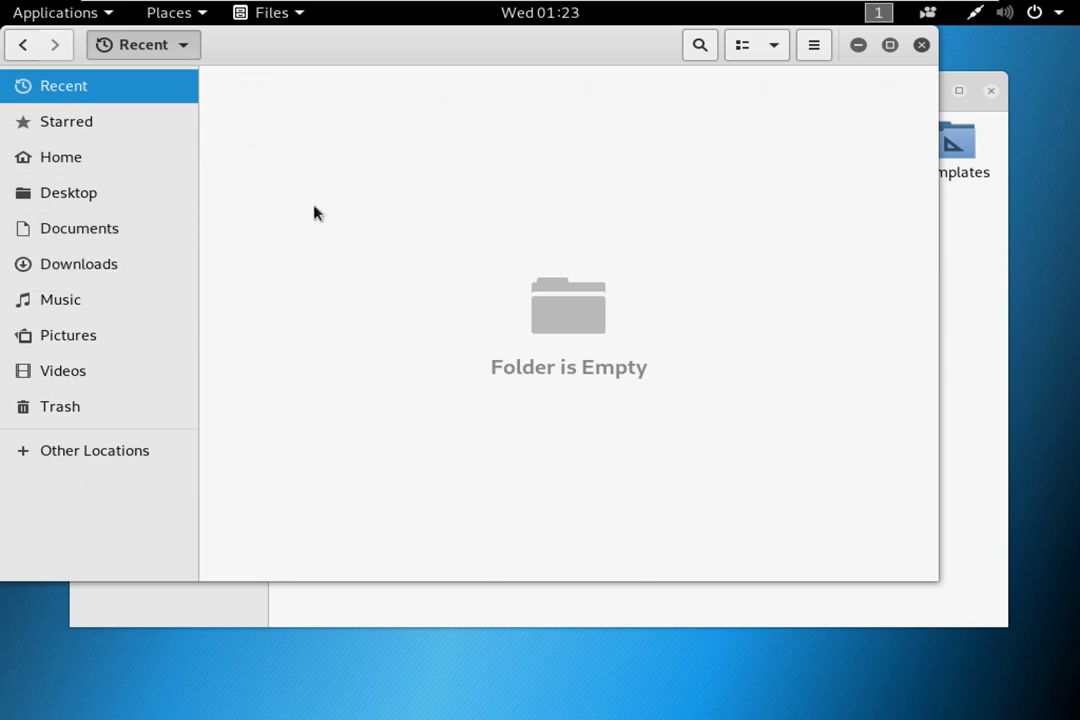
left_click_drag(335, 204, 643, 404)
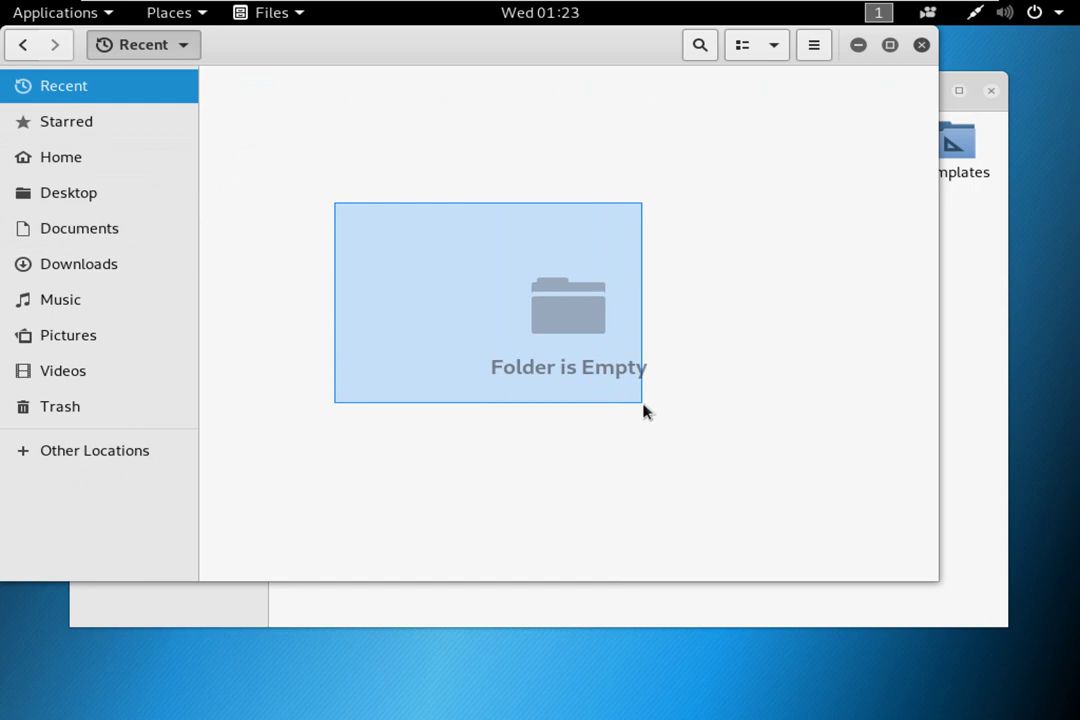
left_click_drag(643, 410, 648, 412)
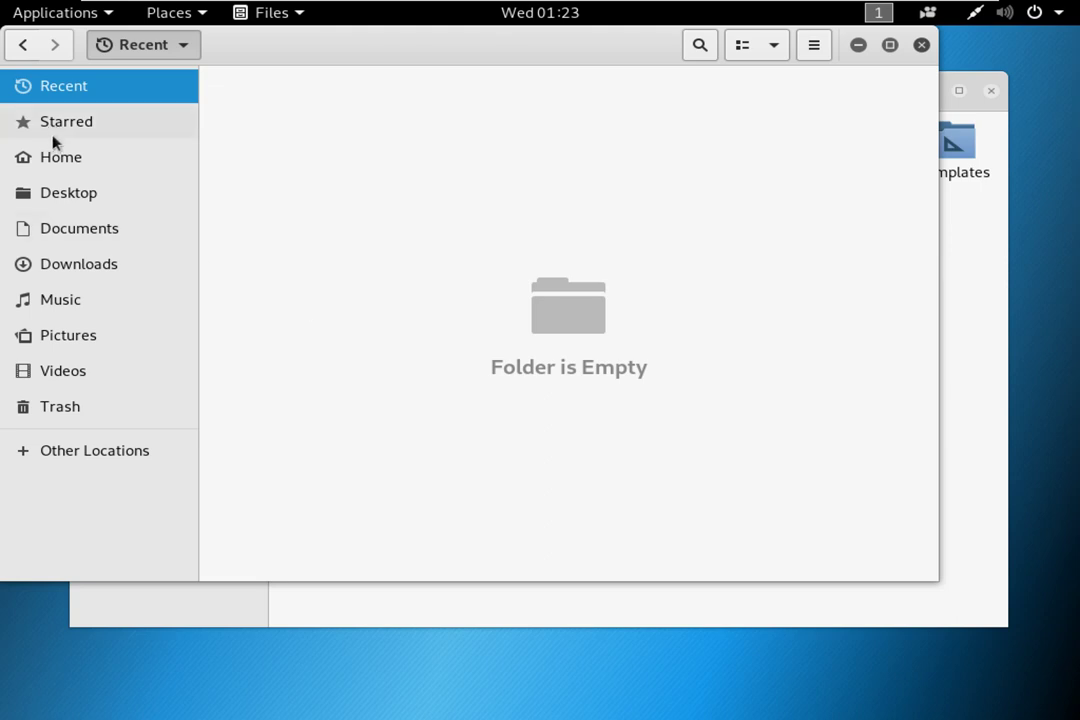
left_click(75, 162)
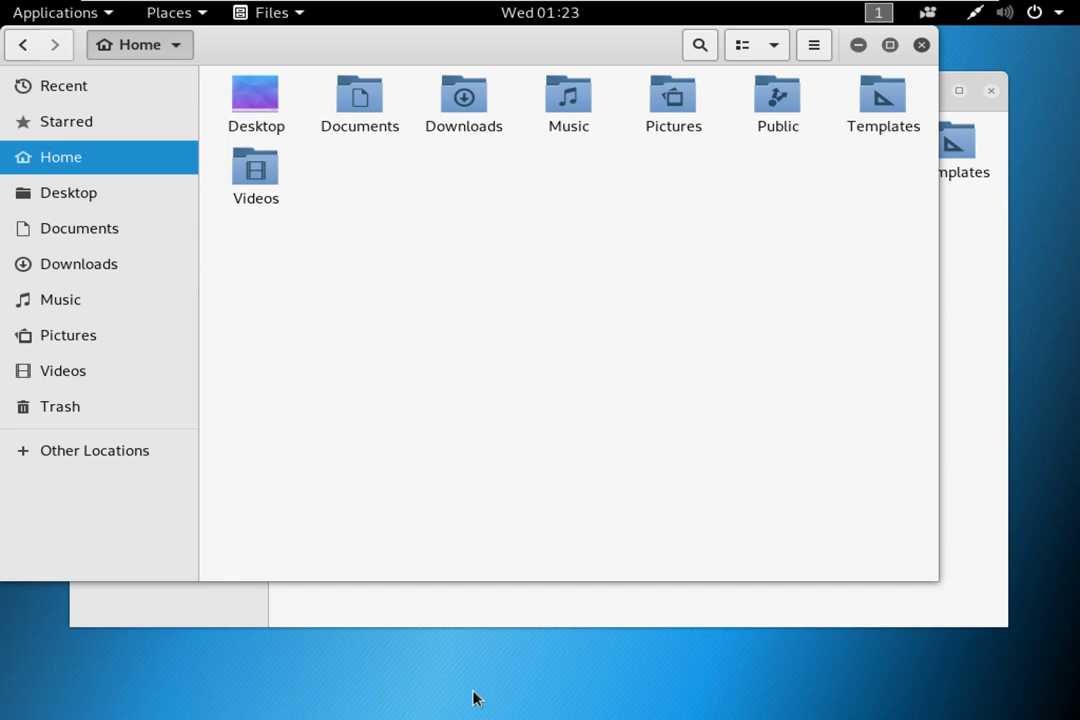
left_click(89, 200)
left_click(96, 230)
left_click(92, 262)
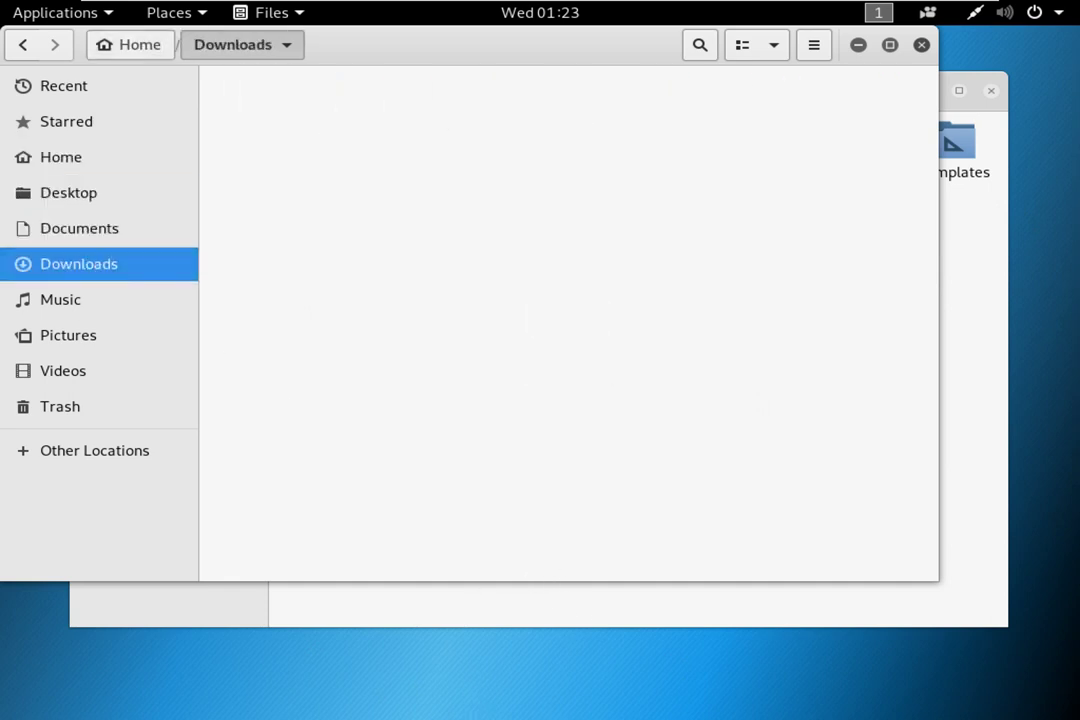
left_click(80, 299)
left_click(75, 340)
left_click(89, 372)
left_click(80, 408)
left_click(96, 450)
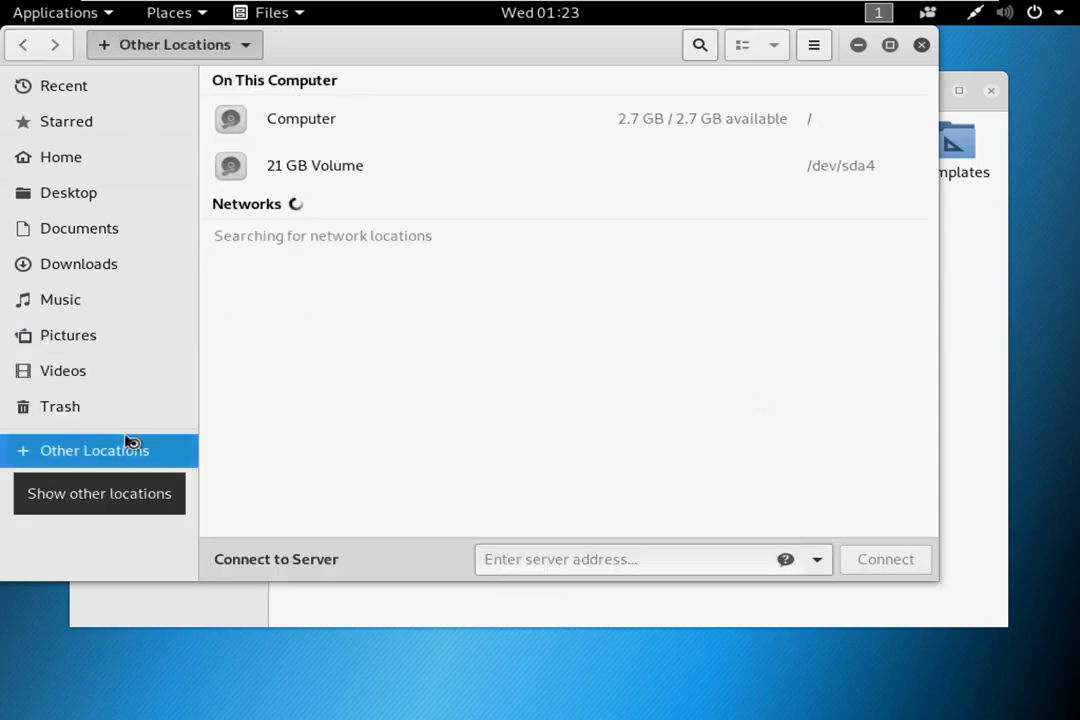
Mount and open the 21 GB Volume, look inside its $Recycle.Bin folder and return to the volume's root
left_click(326, 168)
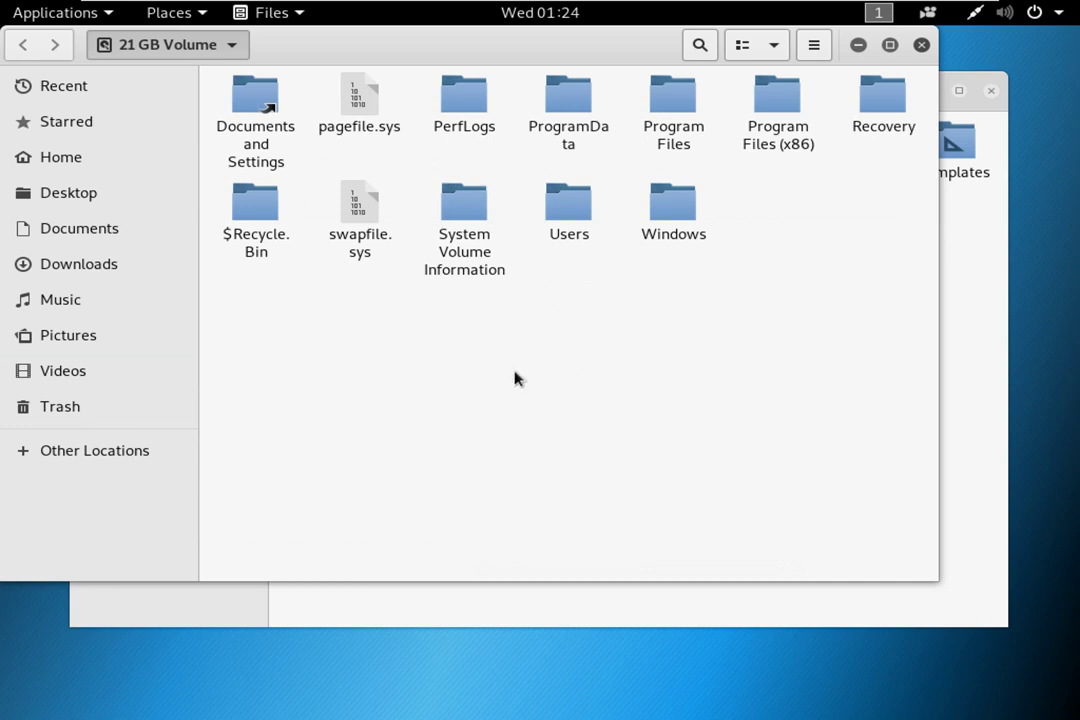
double_click(247, 228)
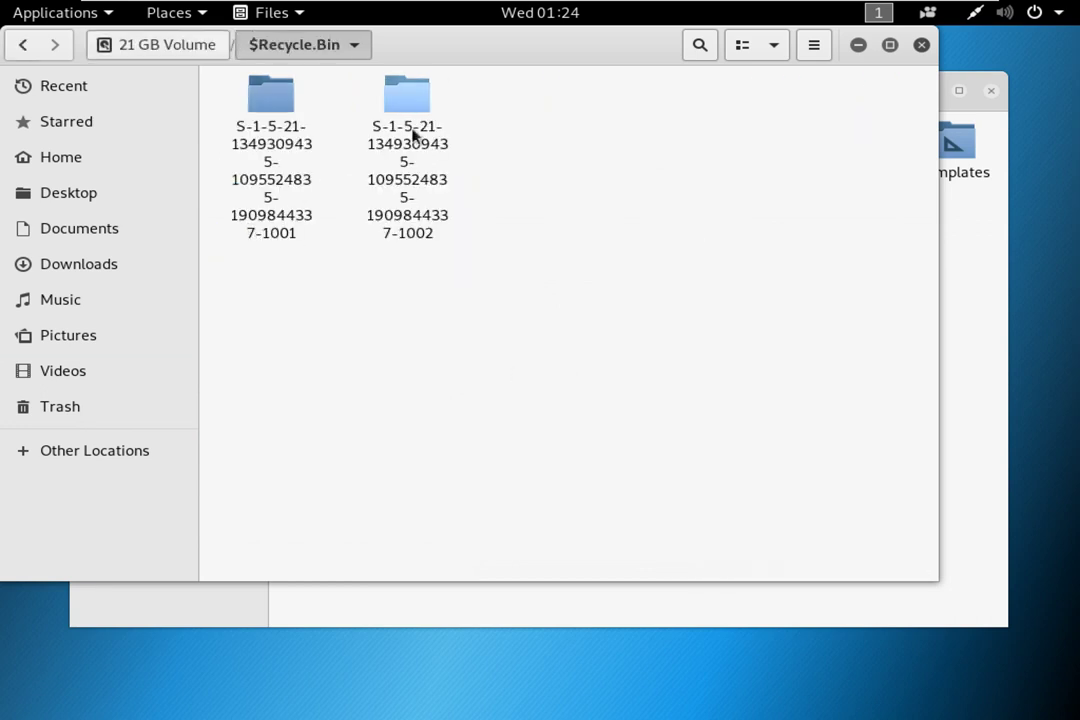
left_click(166, 46)
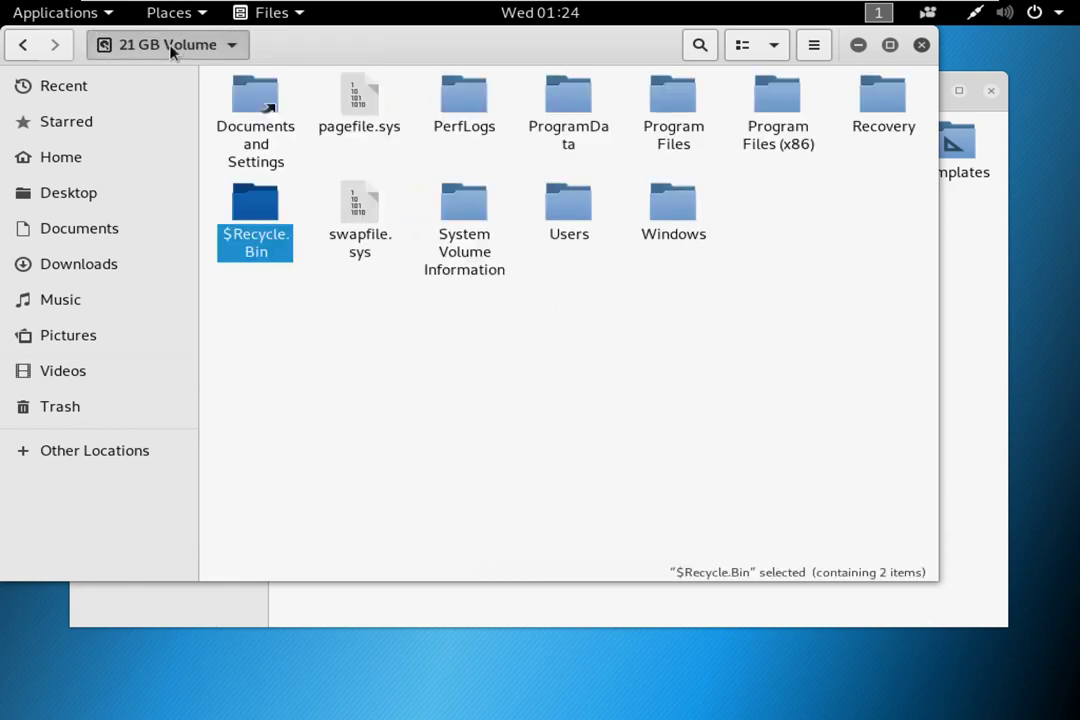
Open the Desktop folder of the kali user under Users on the 21 GB Volume
left_click(618, 372)
left_click(576, 219)
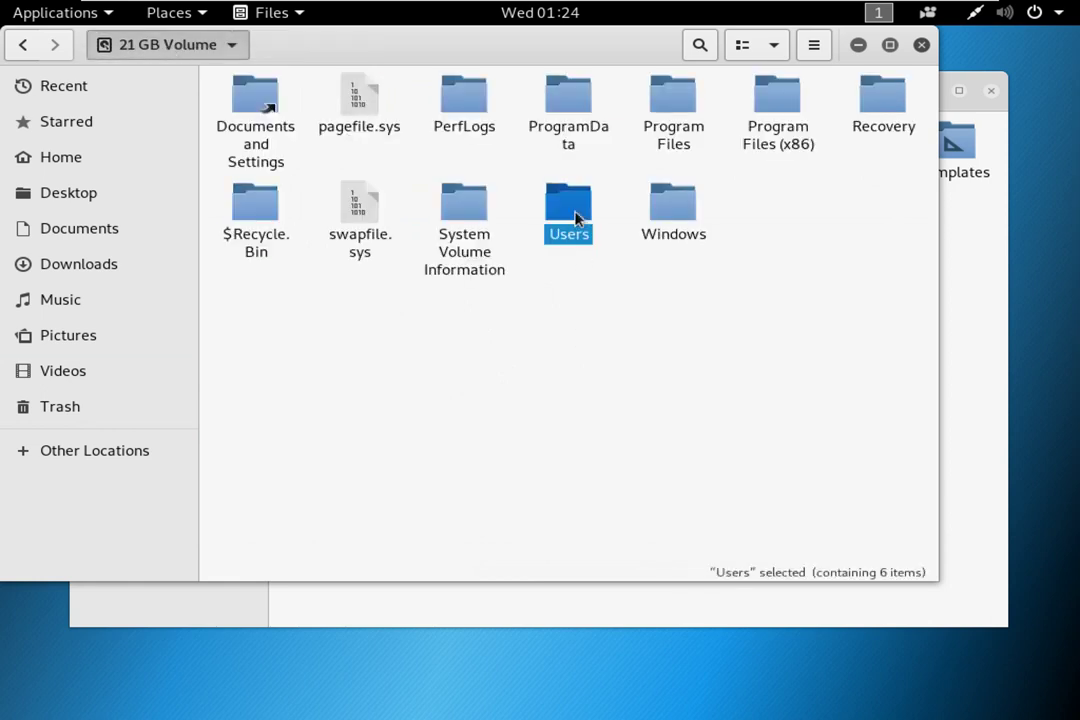
double_click(576, 219)
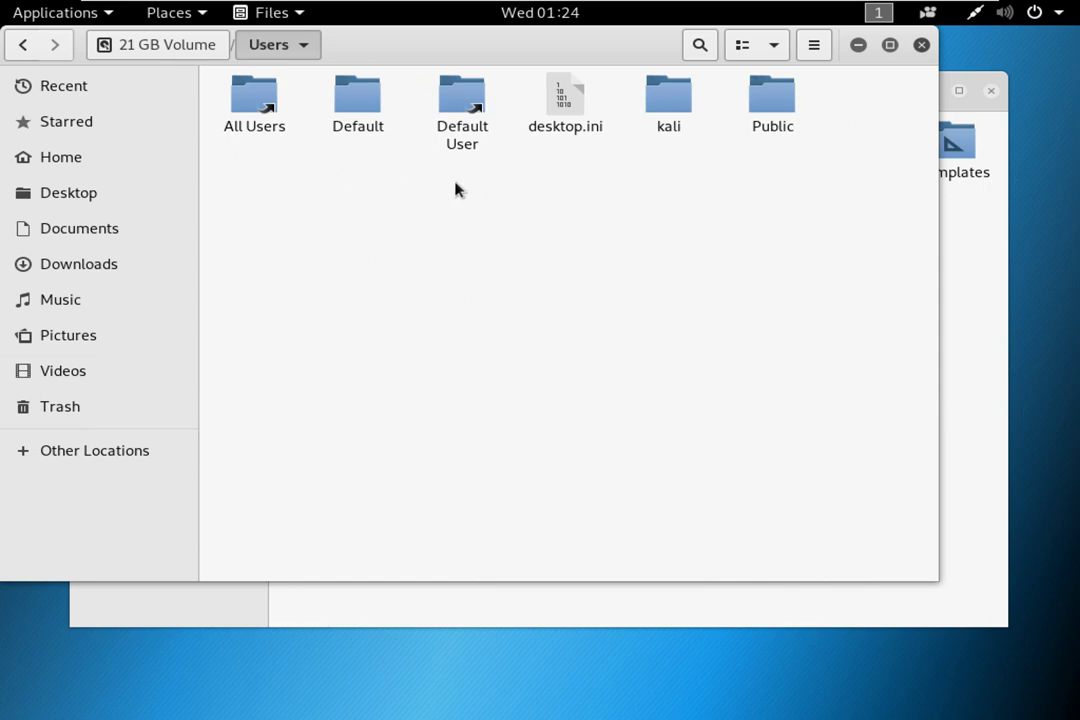
left_click(671, 112)
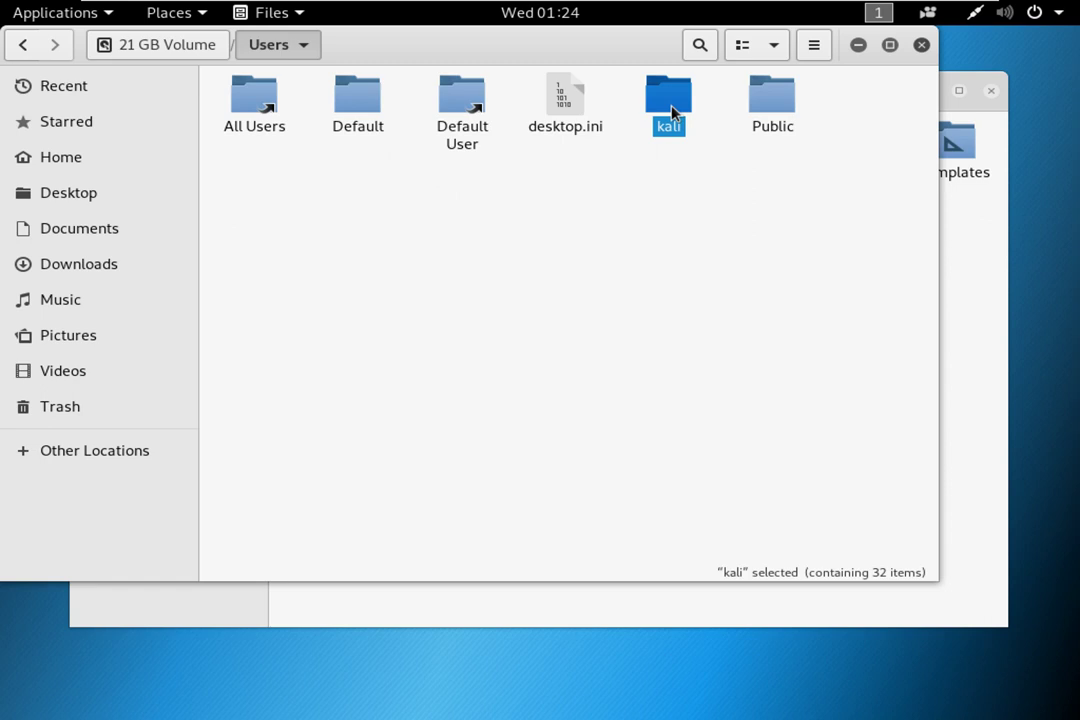
double_click(671, 112)
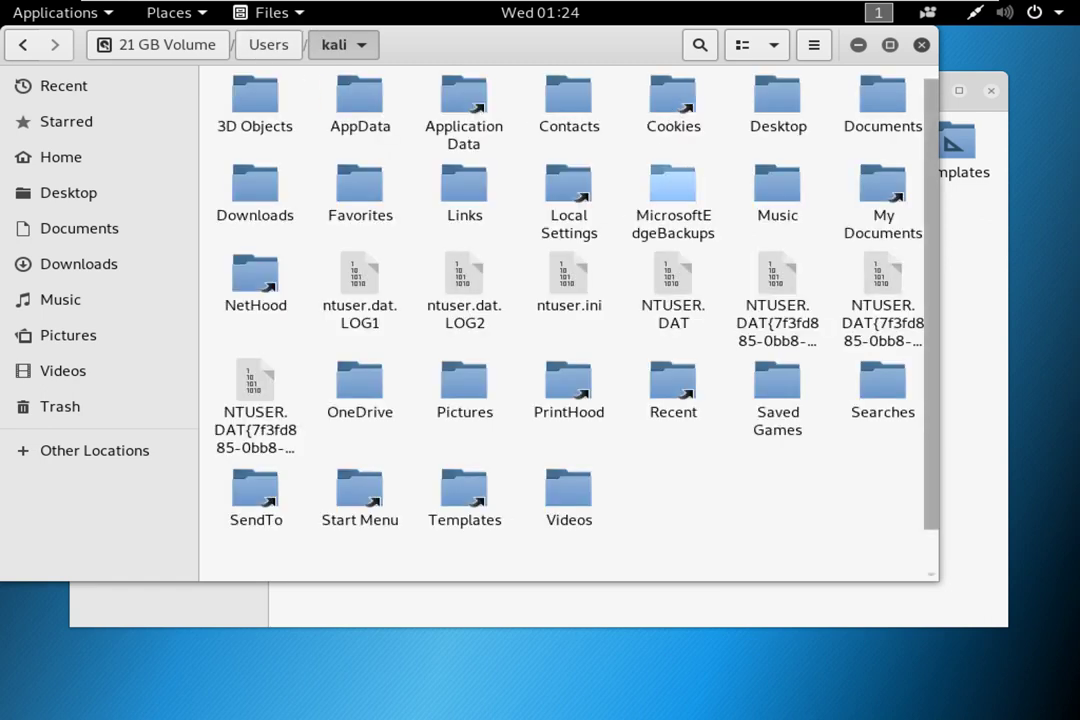
double_click(783, 105)
left_click_drag(288, 214, 410, 222)
View the contents of WINDOWS 10 ACTIVATOR CLEAN.bat in the Text Editor and close it
left_click(513, 113)
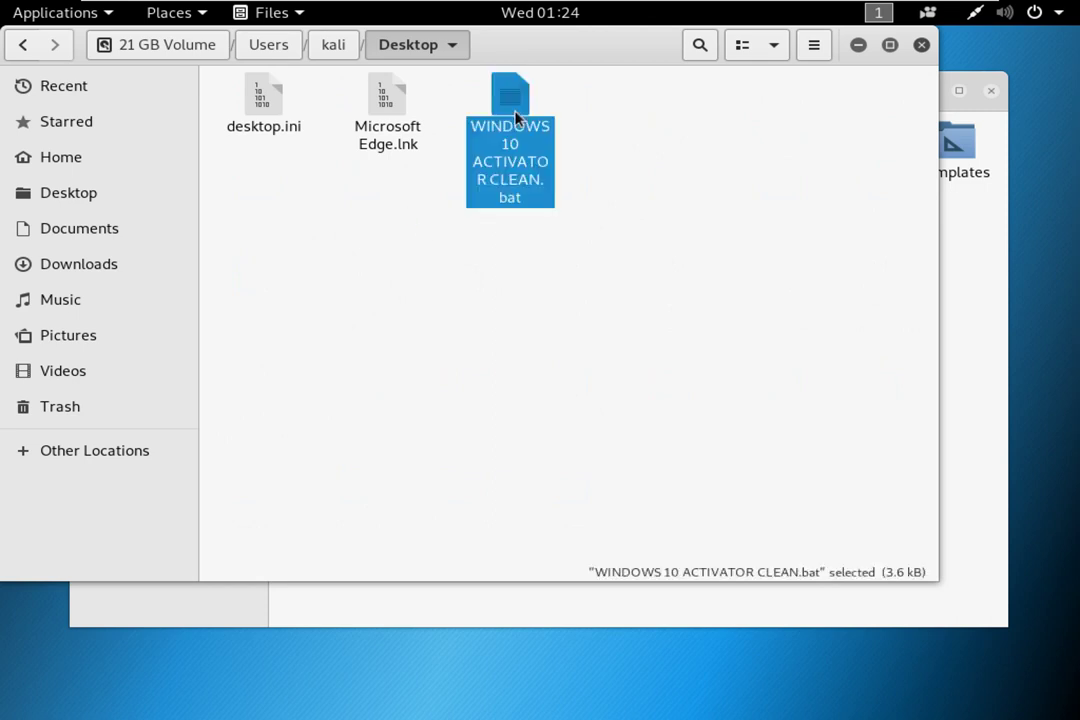
right_click(515, 117)
left_click(562, 124)
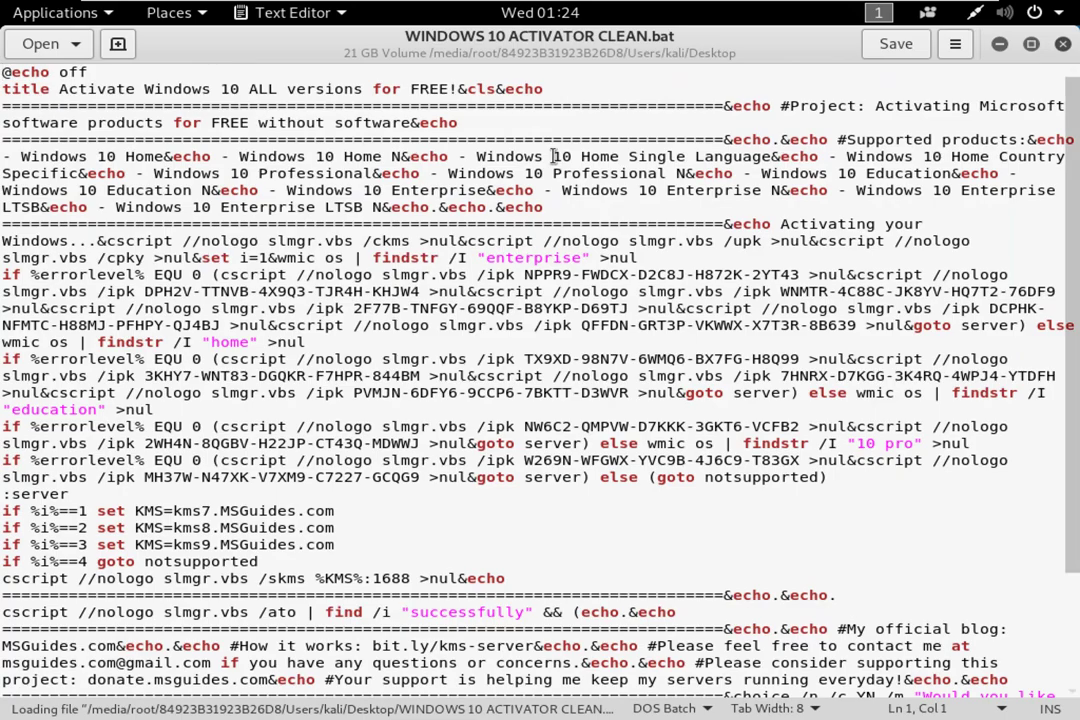
left_click(1063, 44)
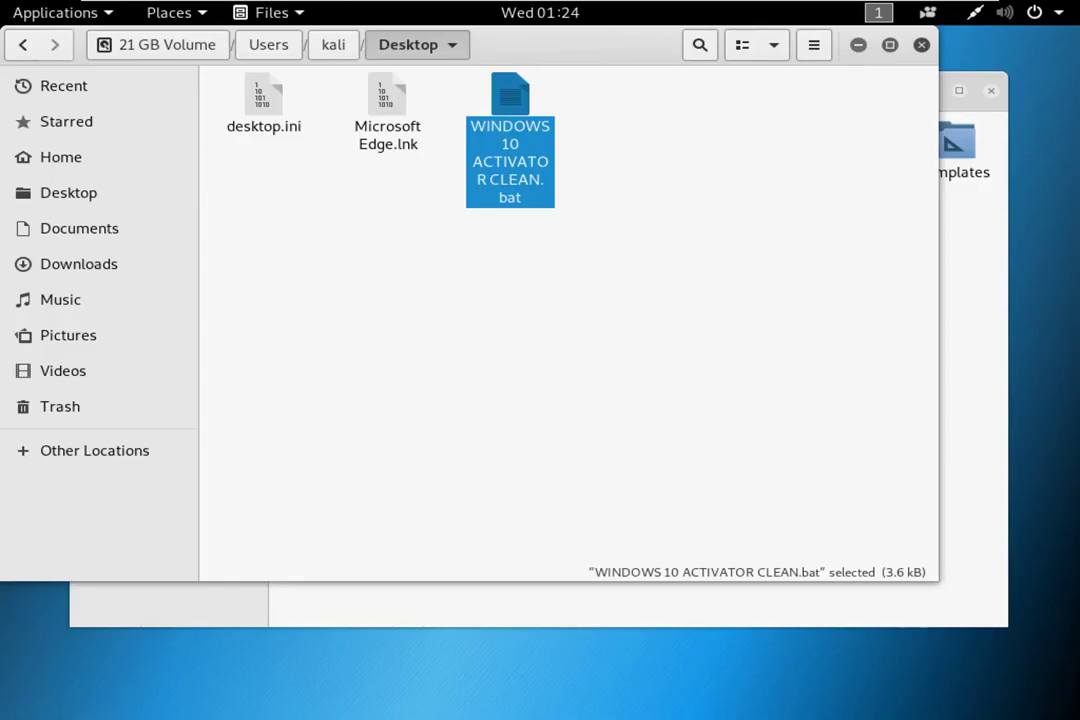
Copy the WINDOWS 10 ACTIVATOR CLEAN.bat file to the clipboard and clear the selection
right_click(510, 152)
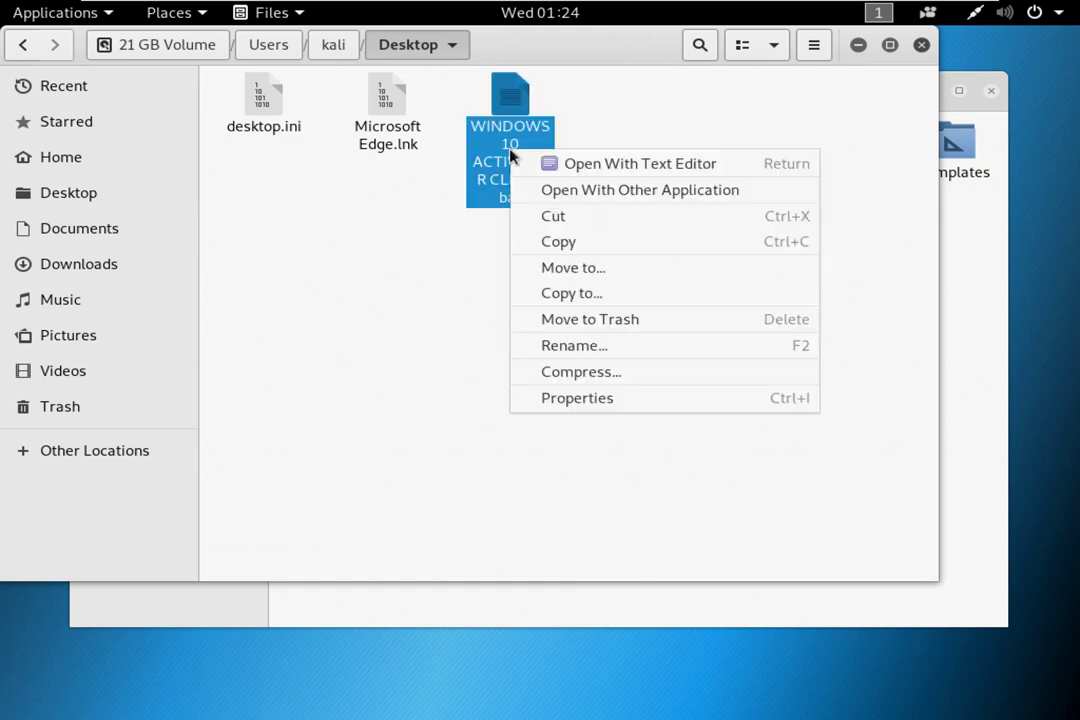
left_click(561, 253)
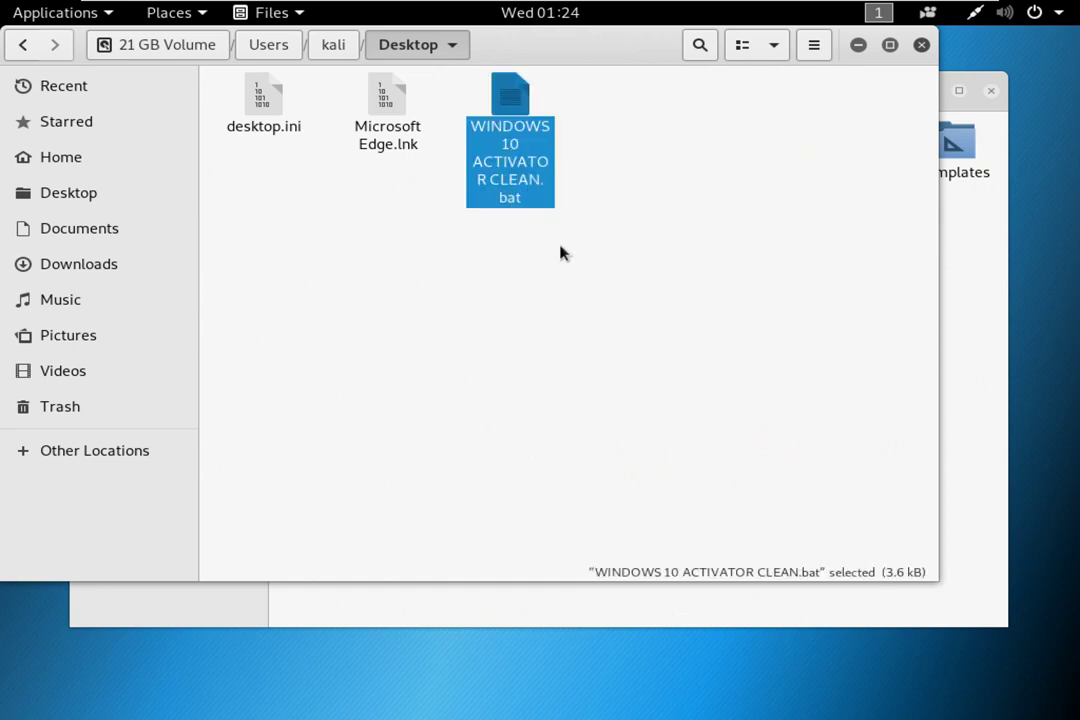
left_click(390, 276)
left_click_drag(270, 186, 665, 178)
left_click(525, 337)
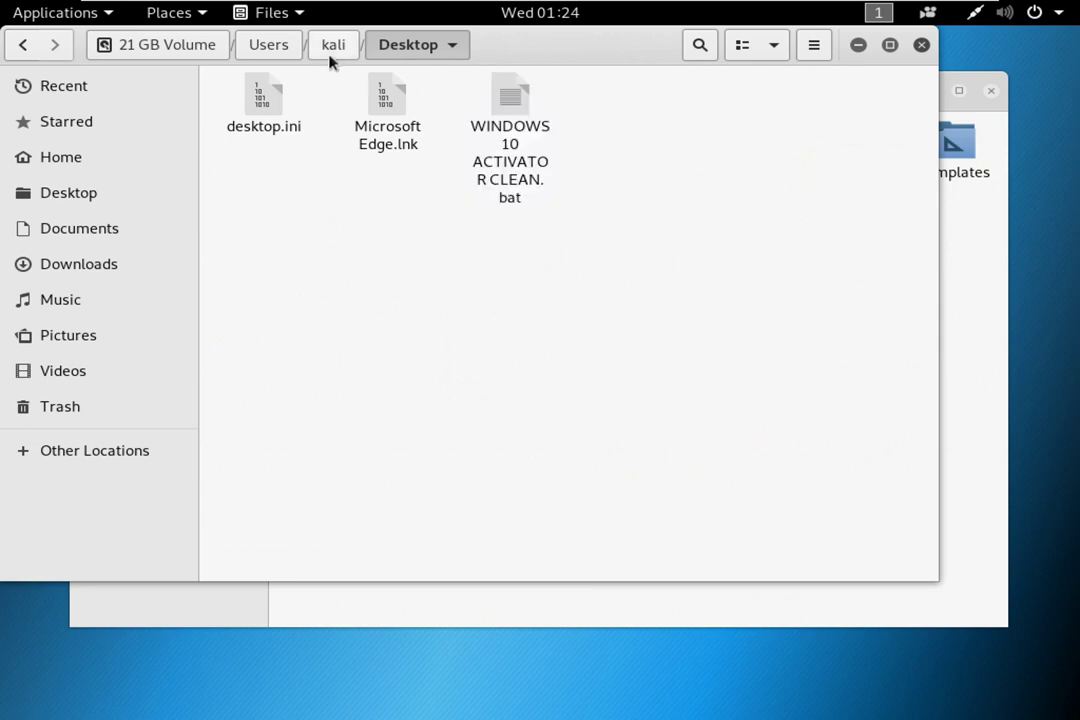
Close the file window showing the kali user folder and open the 21 GB Volume in the remaining window
left_click(333, 46)
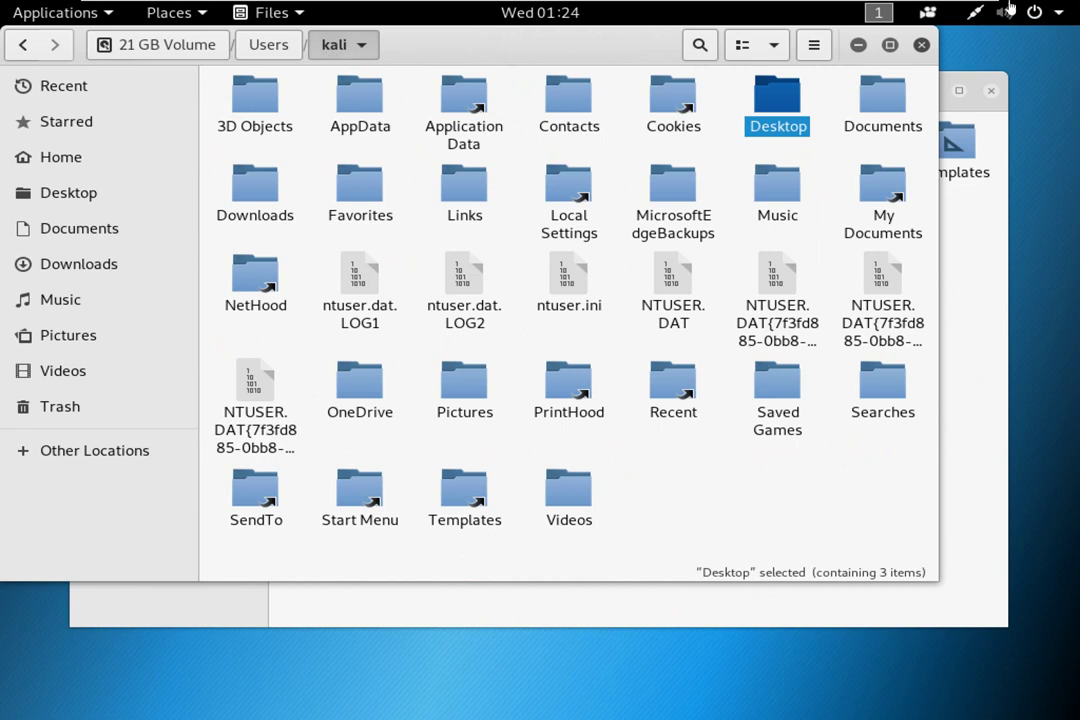
left_click(921, 46)
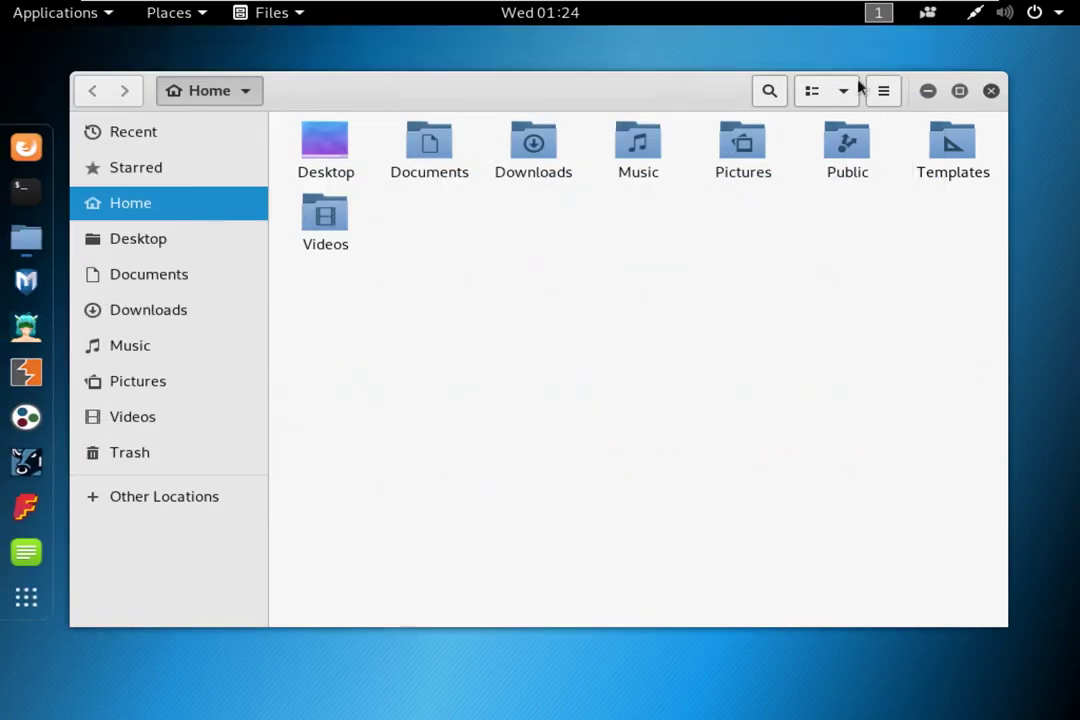
left_click(172, 505)
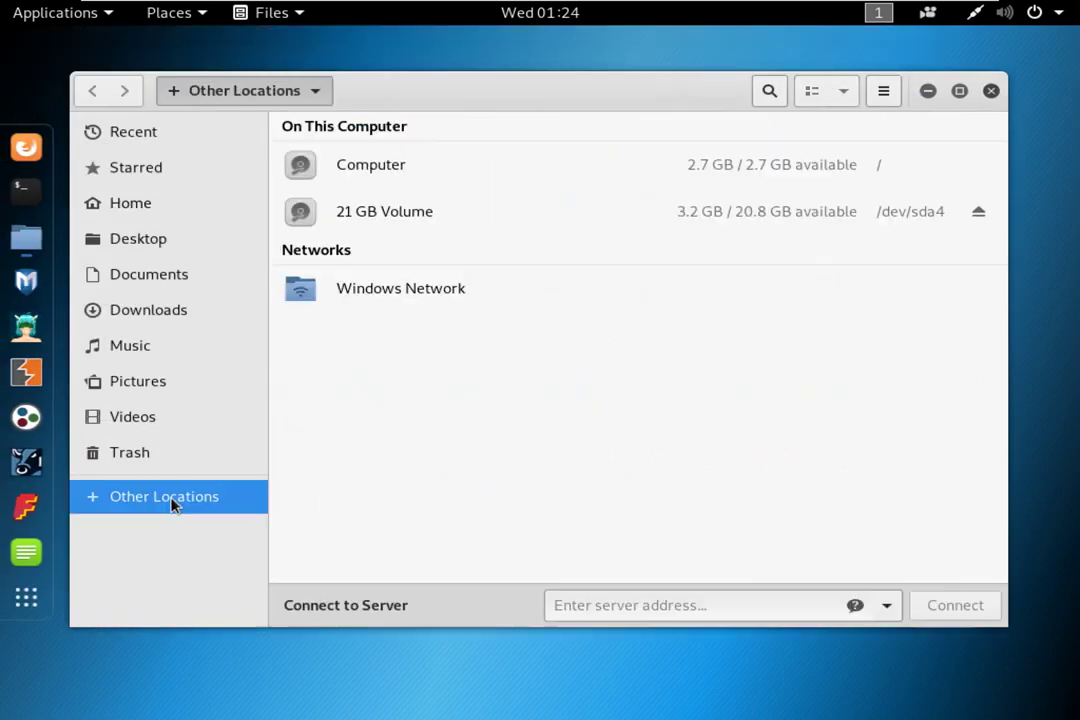
left_click(401, 213)
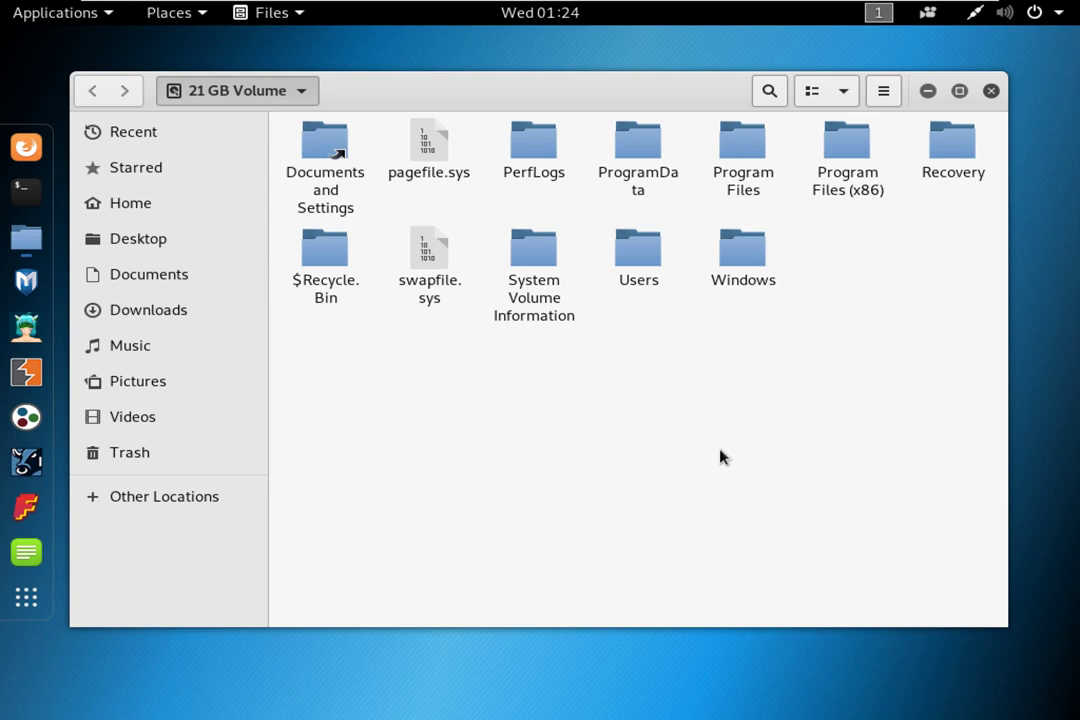
left_click(648, 256)
left_click(741, 160)
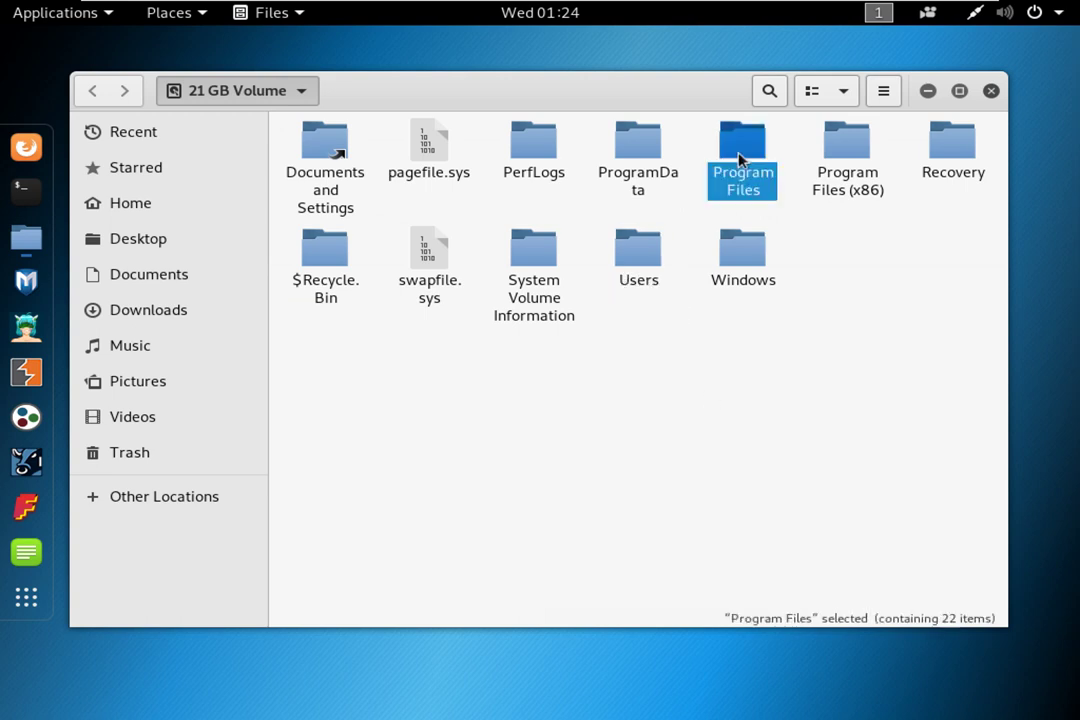
left_click(643, 131)
left_click_drag(640, 90, 673, 99)
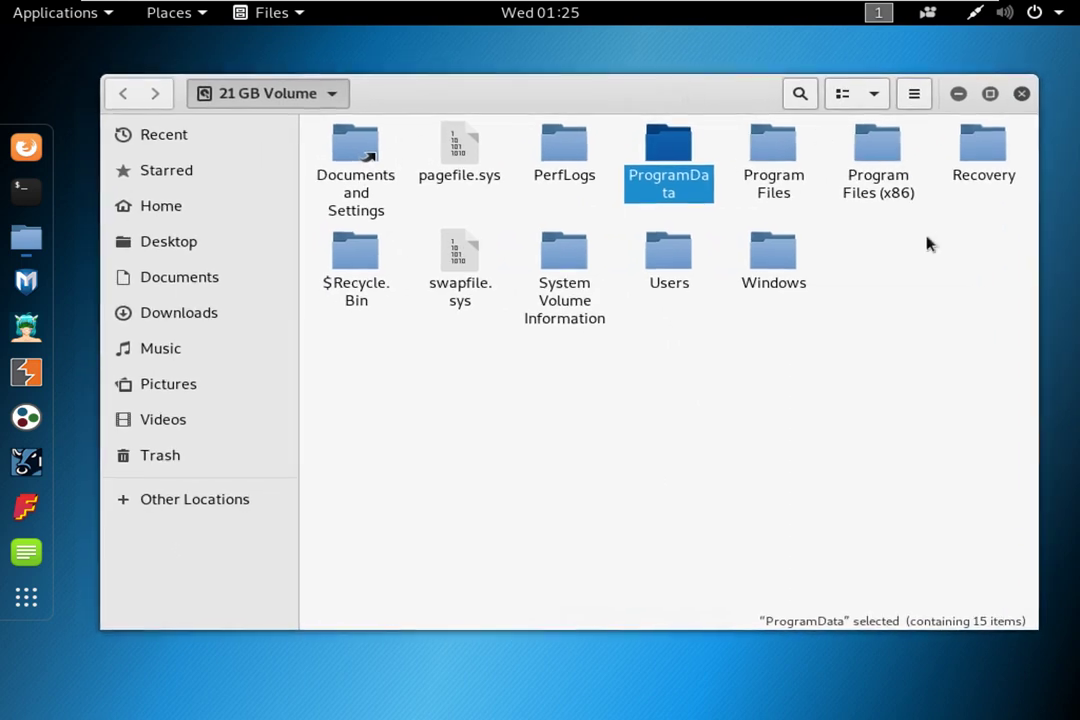
left_click_drag(983, 278, 973, 178)
left_click_drag(362, 405, 1030, 118)
Open the Windows folder on the 21 GB Volume and maximize the file window
left_click(630, 426)
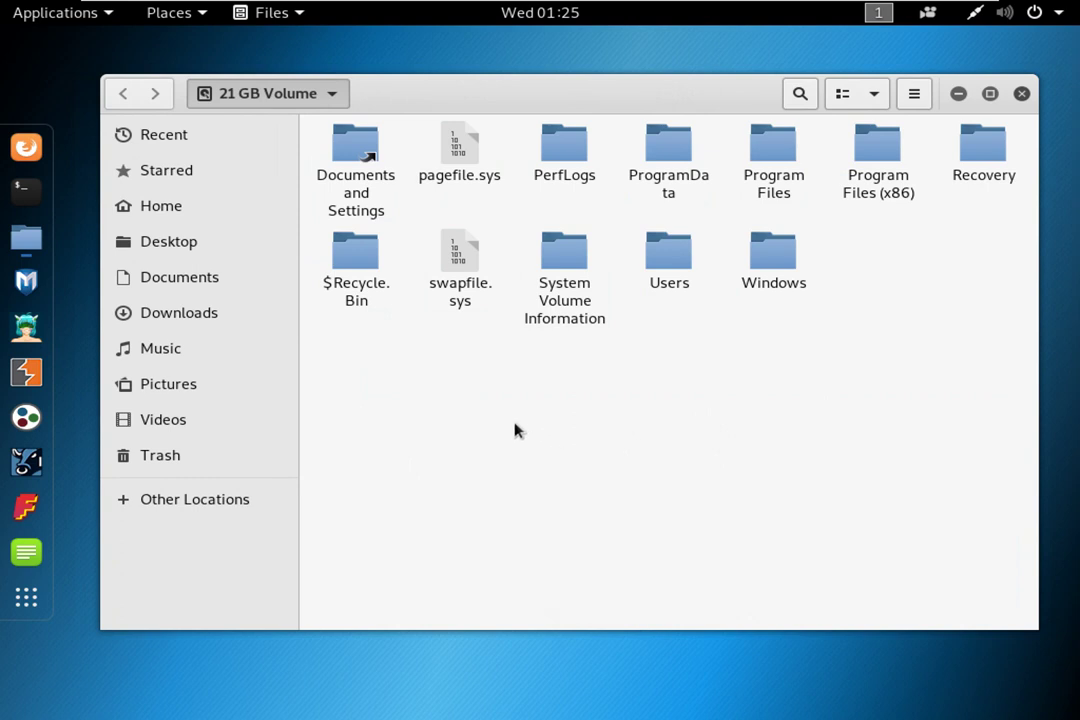
double_click(760, 277)
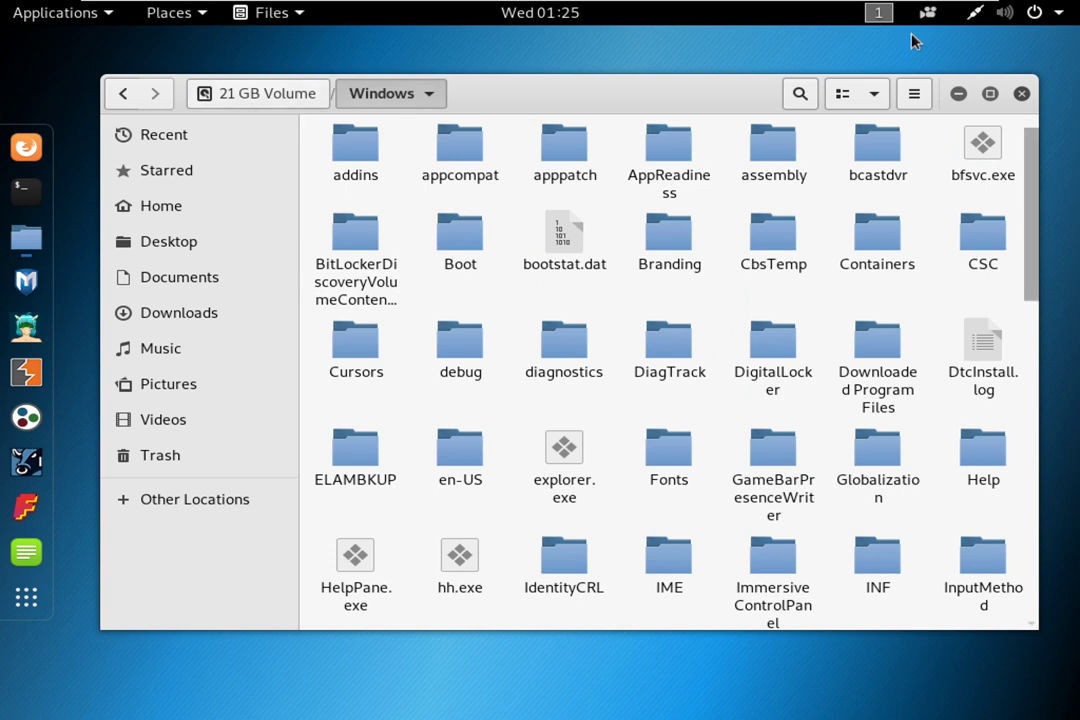
double_click(716, 96)
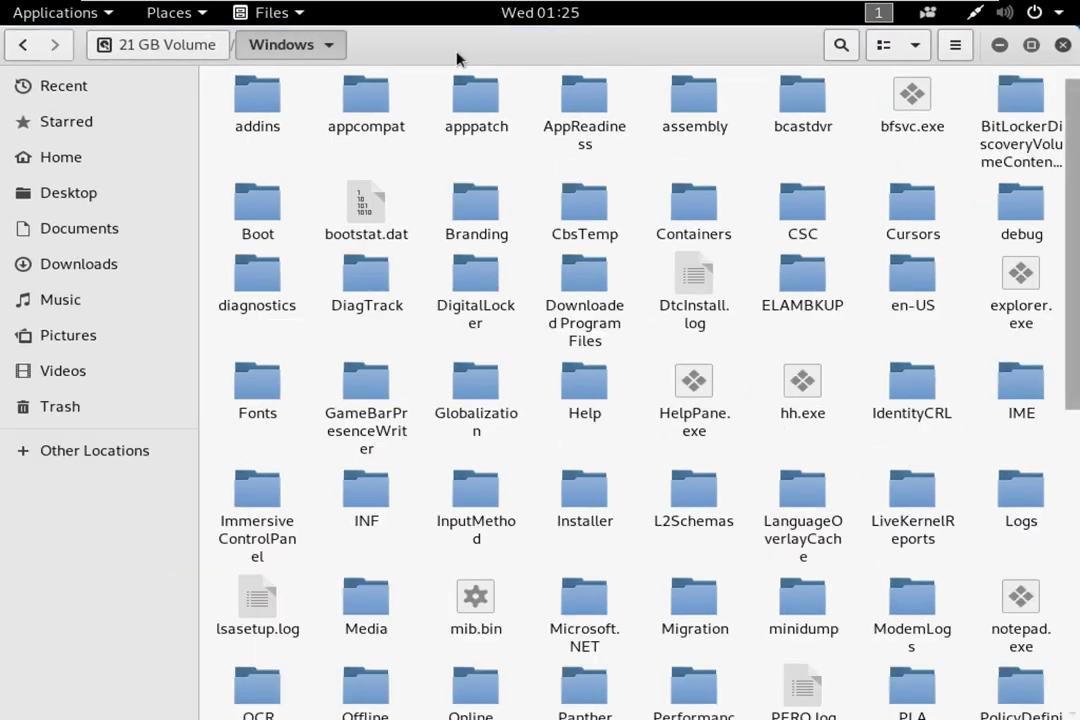
Search the Windows folder for "sam" and clear the search term
left_click(841, 45)
type("sam")
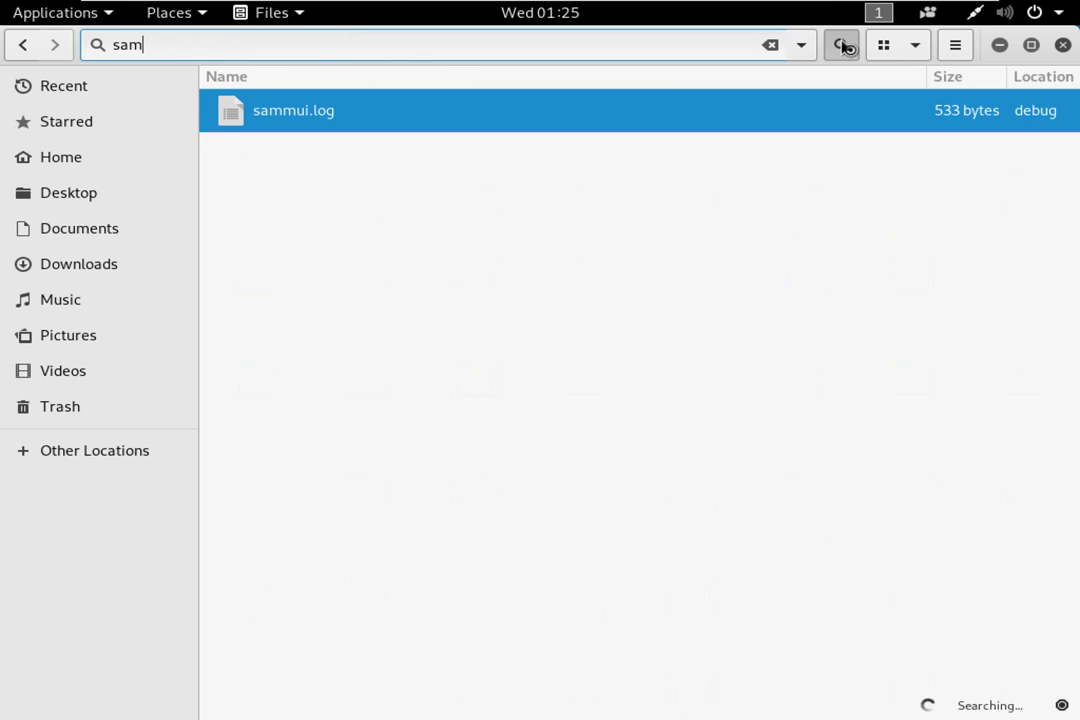
key("BackSpace")
key("BackSpace")
key("BackSpace")
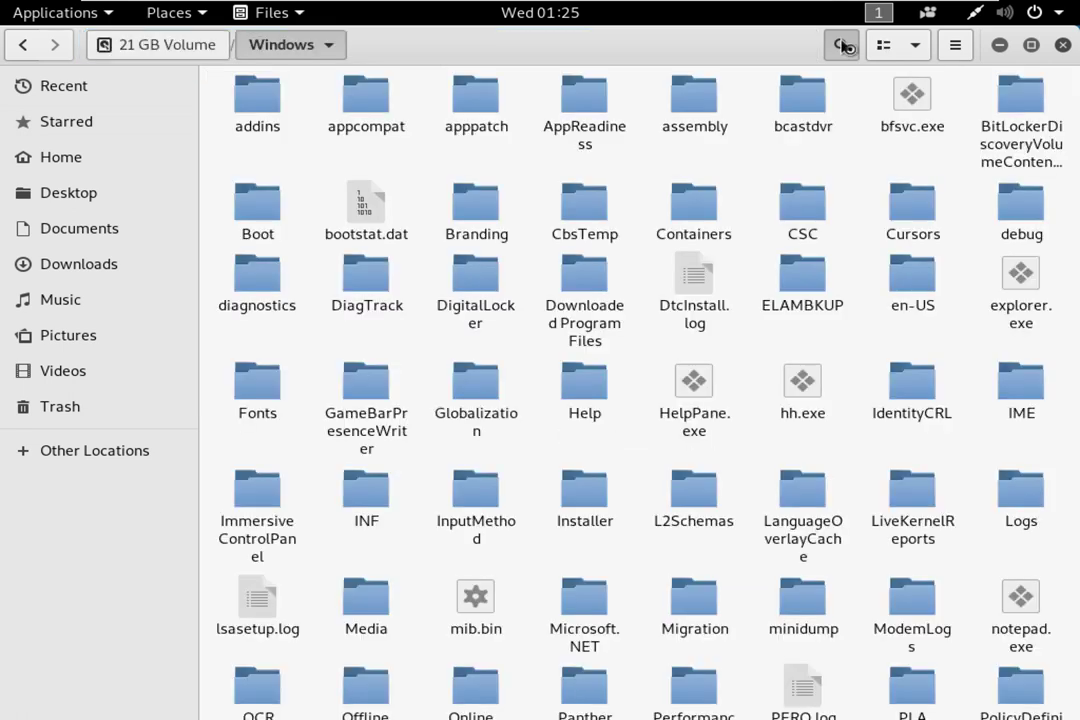
Search the Windows folder for "drivers" and for "etc", and close the search
left_click(841, 45)
type("drivers")
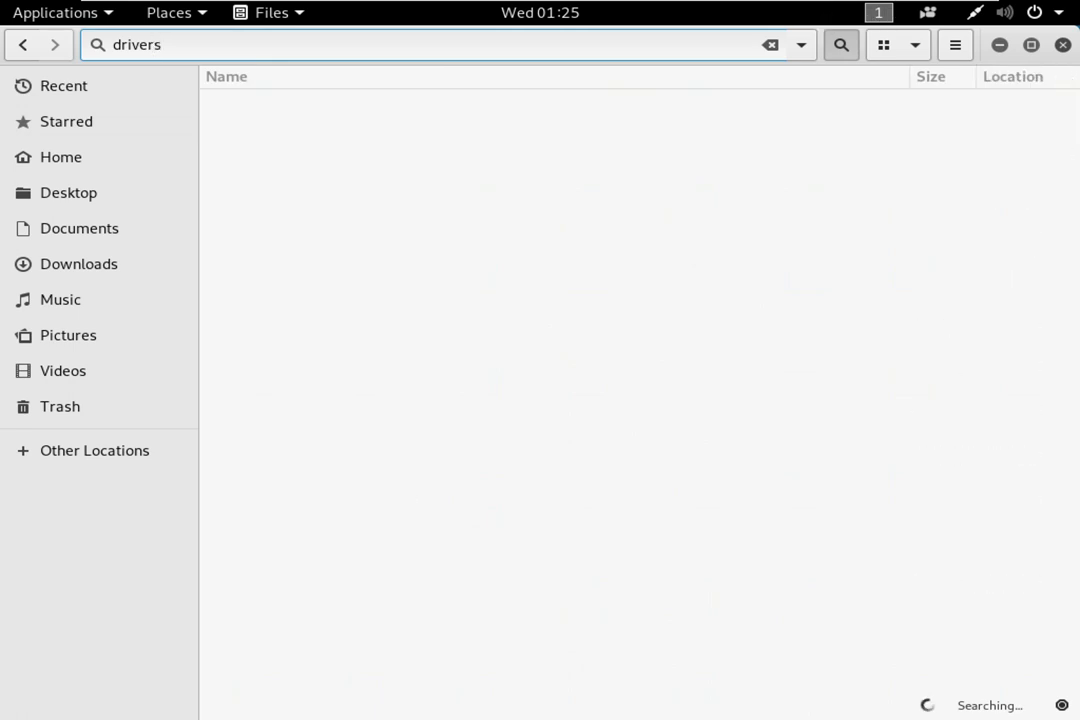
key("ctrl+a")
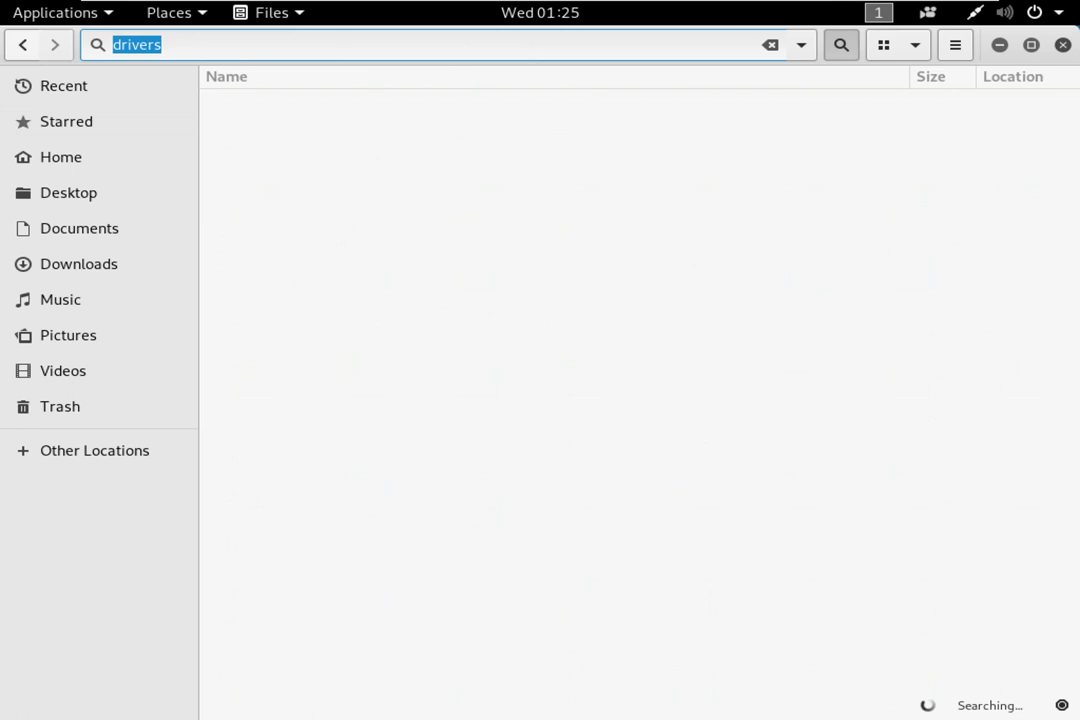
type("etc")
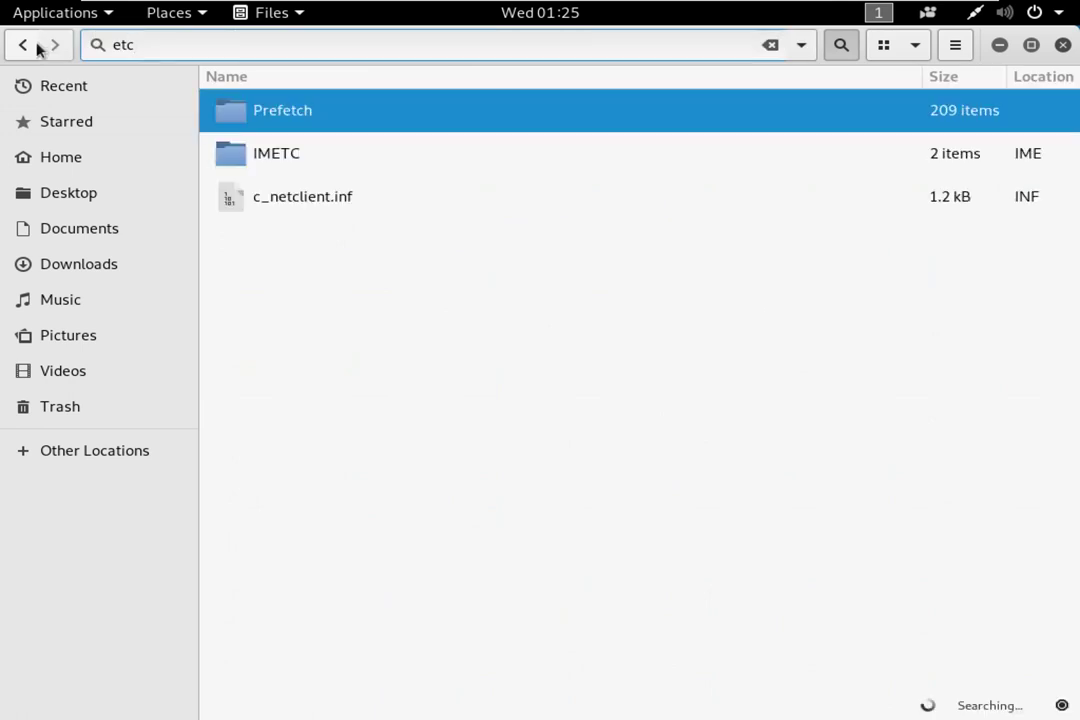
double_click(157, 44)
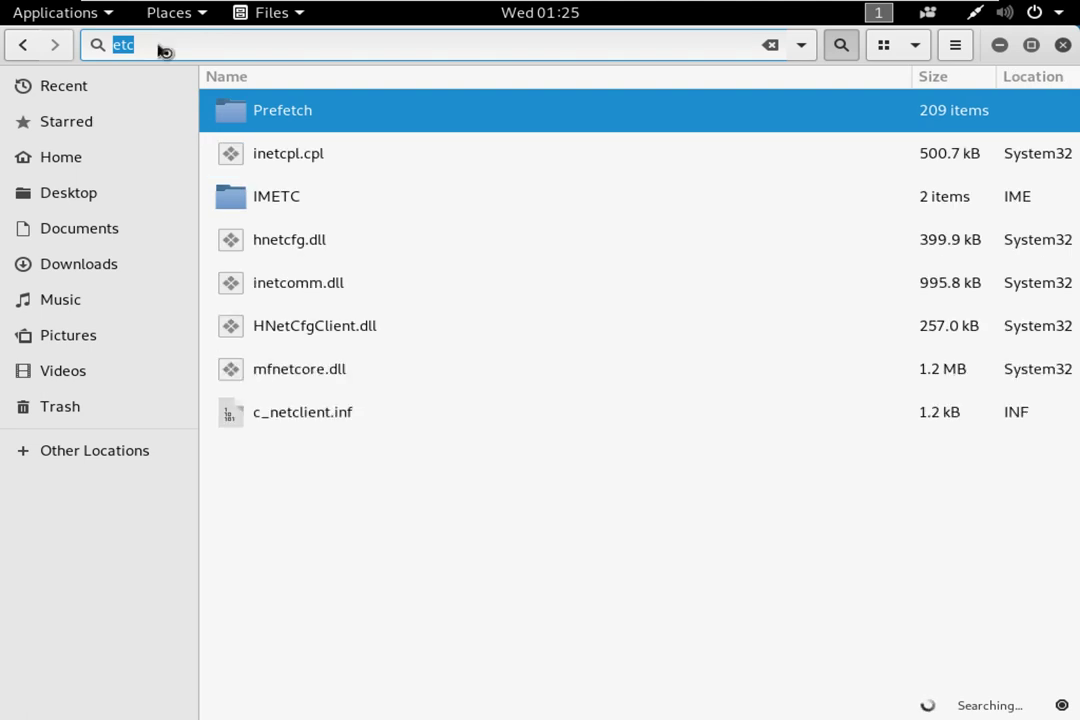
key("Escape")
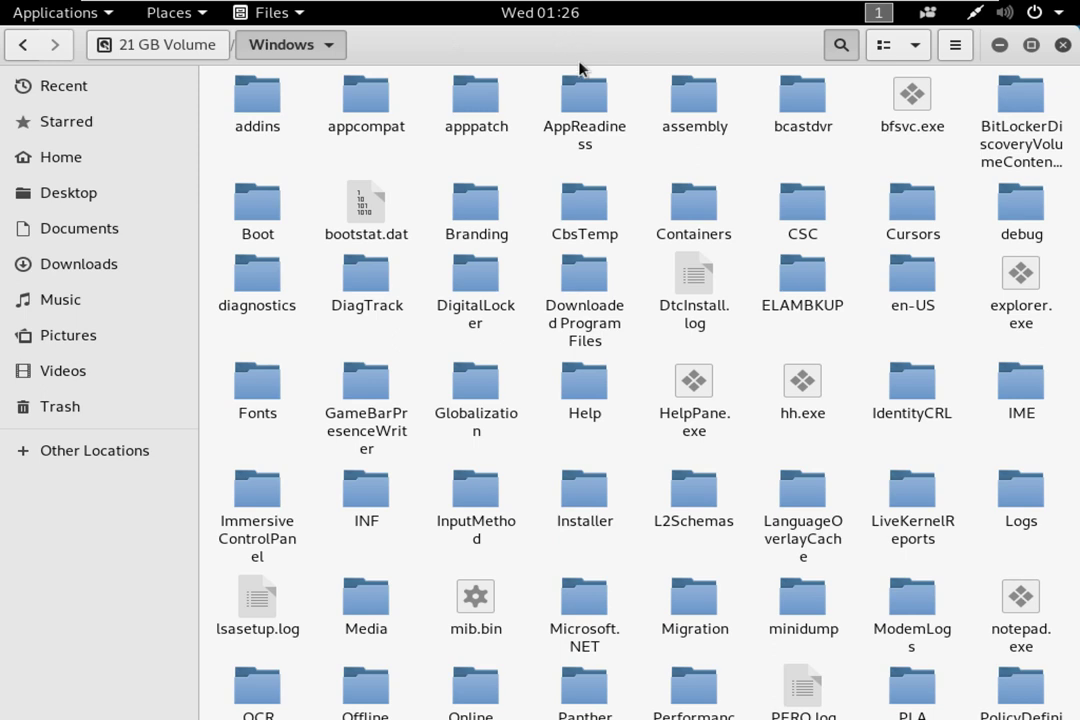
Browse the 21 GB Volume to the kali user's Desktop folder under Users
scroll(665, 234, "down", 5)
left_click(116, 451)
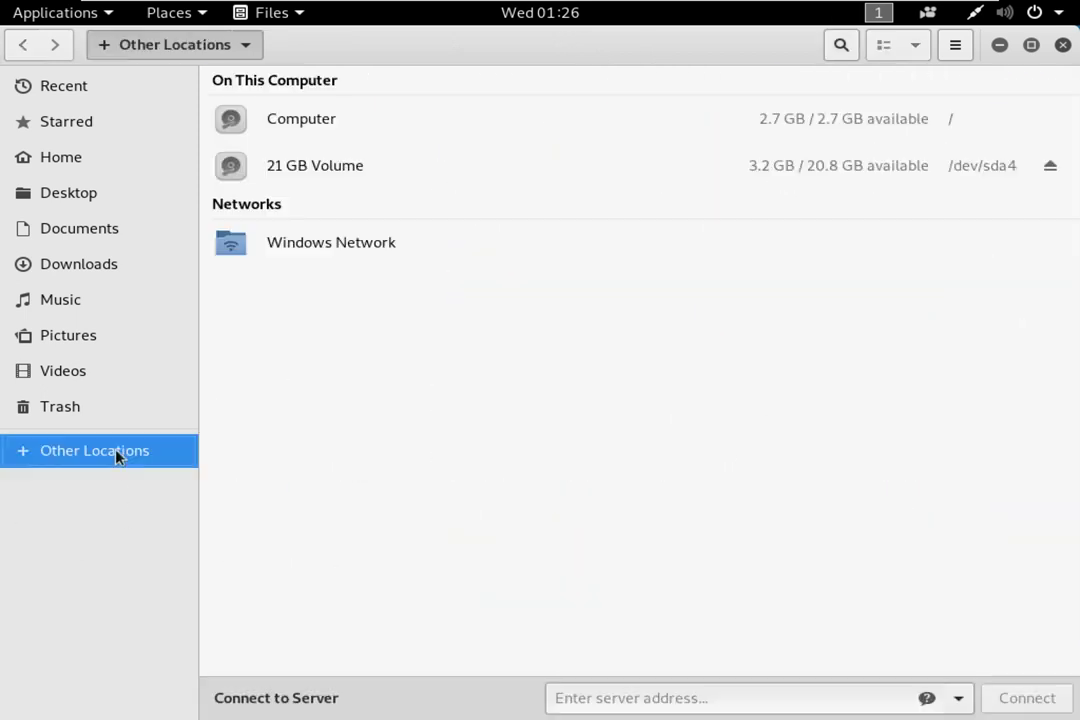
left_click(349, 164)
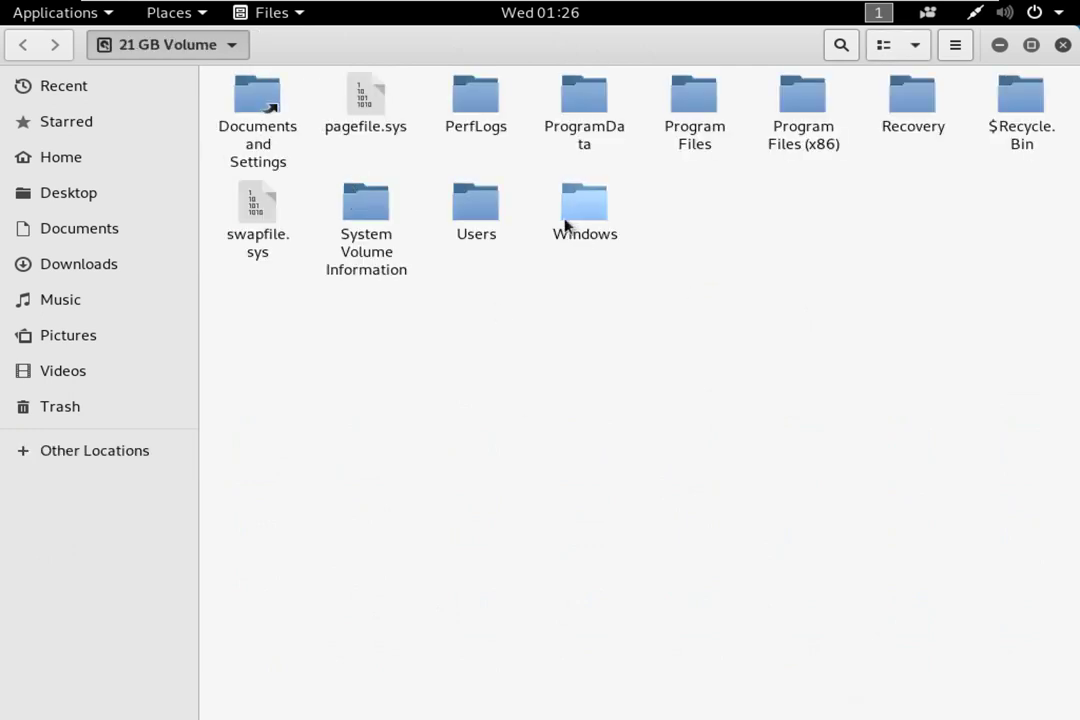
double_click(466, 216)
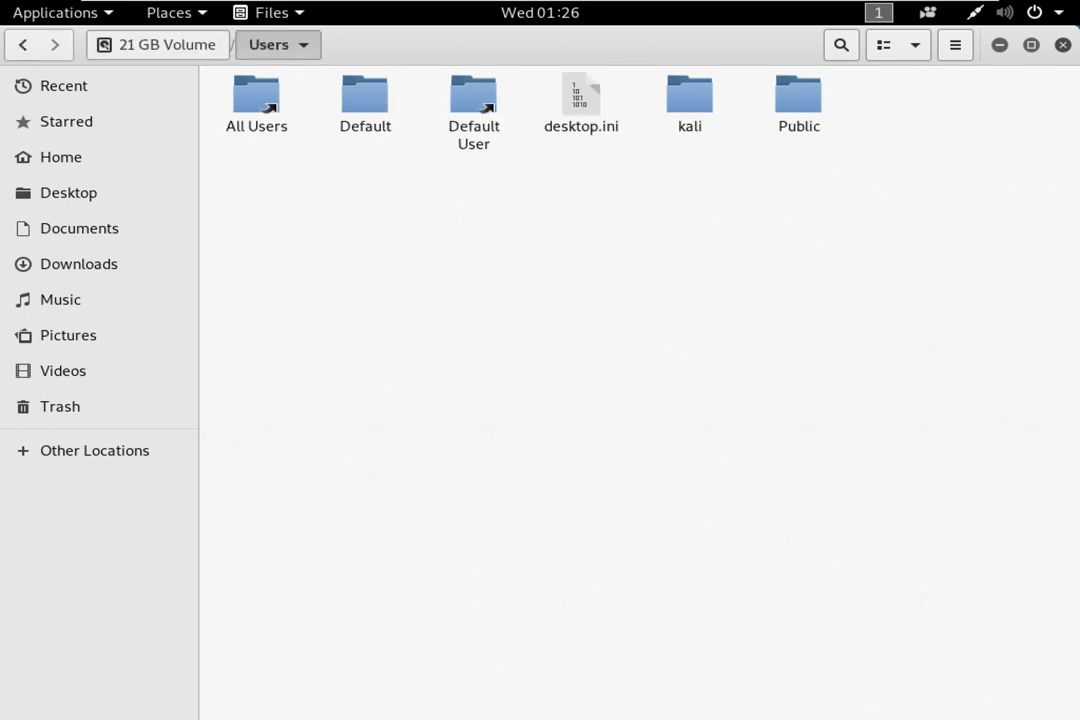
double_click(698, 116)
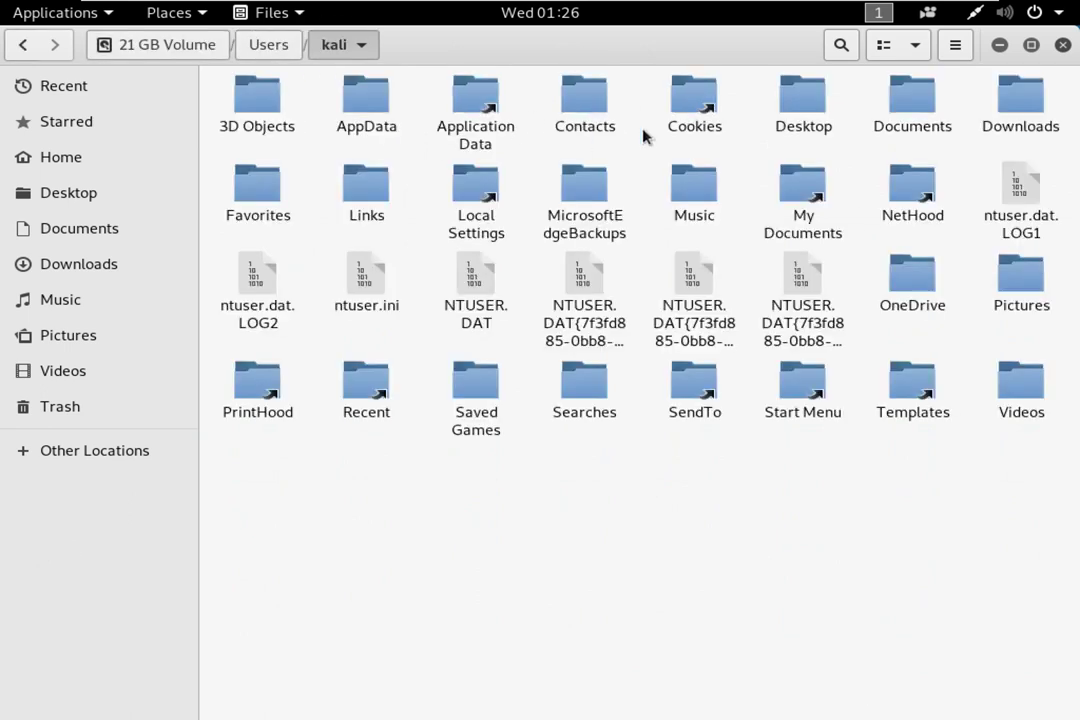
double_click(812, 120)
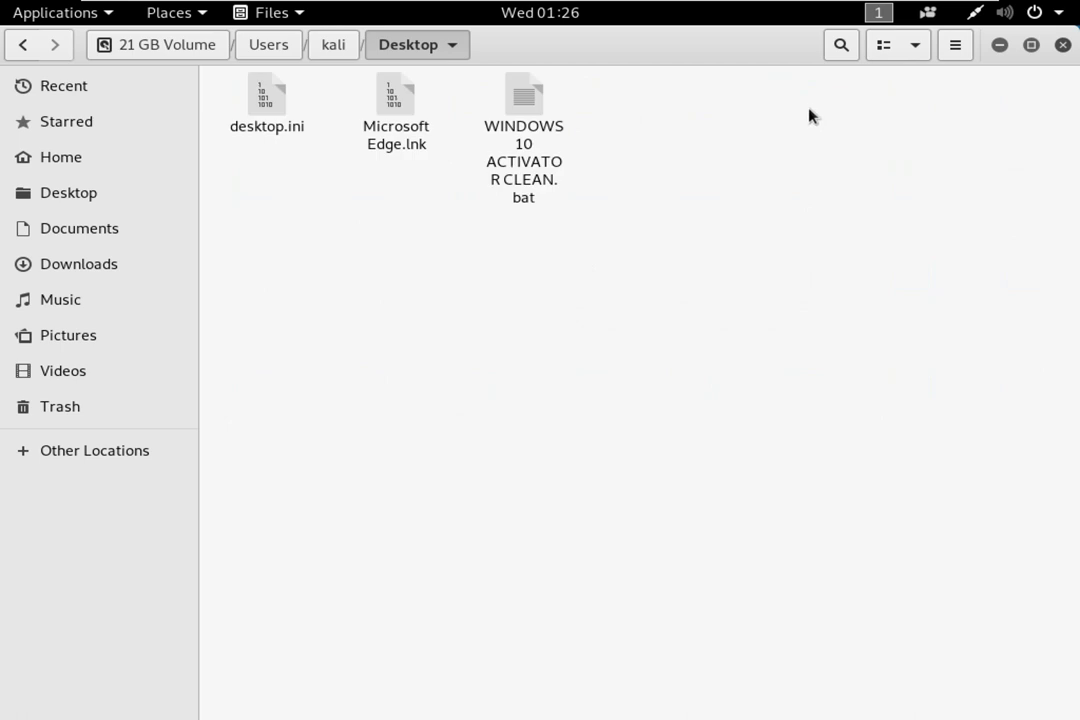
Return to the kali user folder and open its Downloads folder
left_click(340, 45)
double_click(1010, 128)
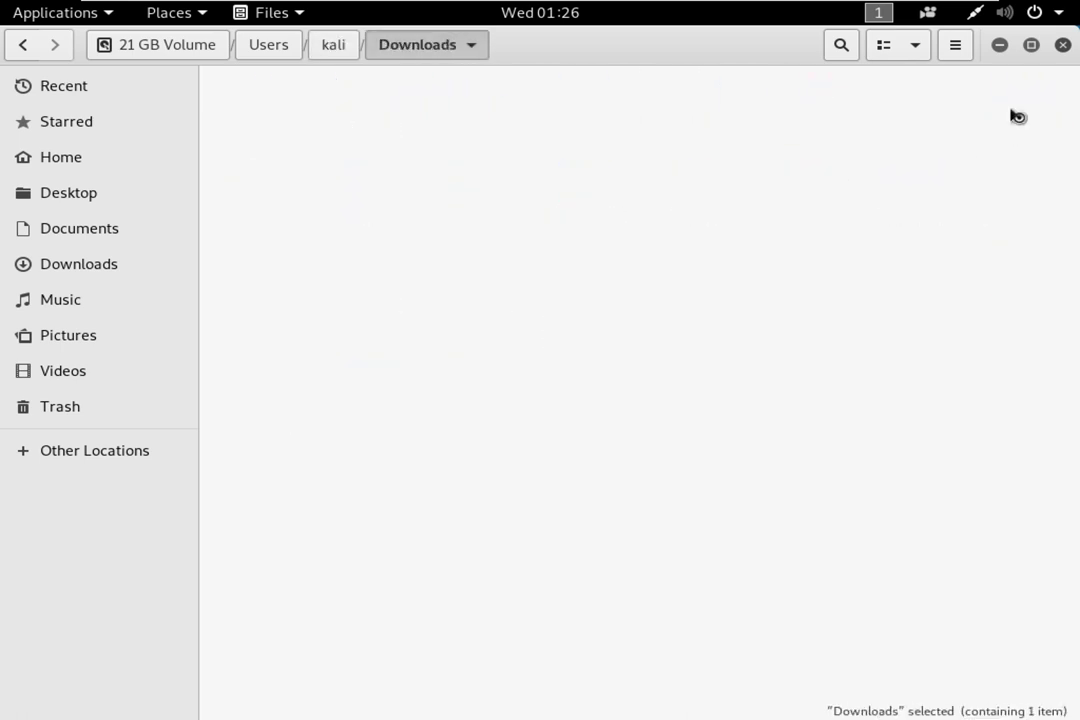
left_click_drag(325, 227, 272, 101)
left_click_drag(531, 321, 730, 516)
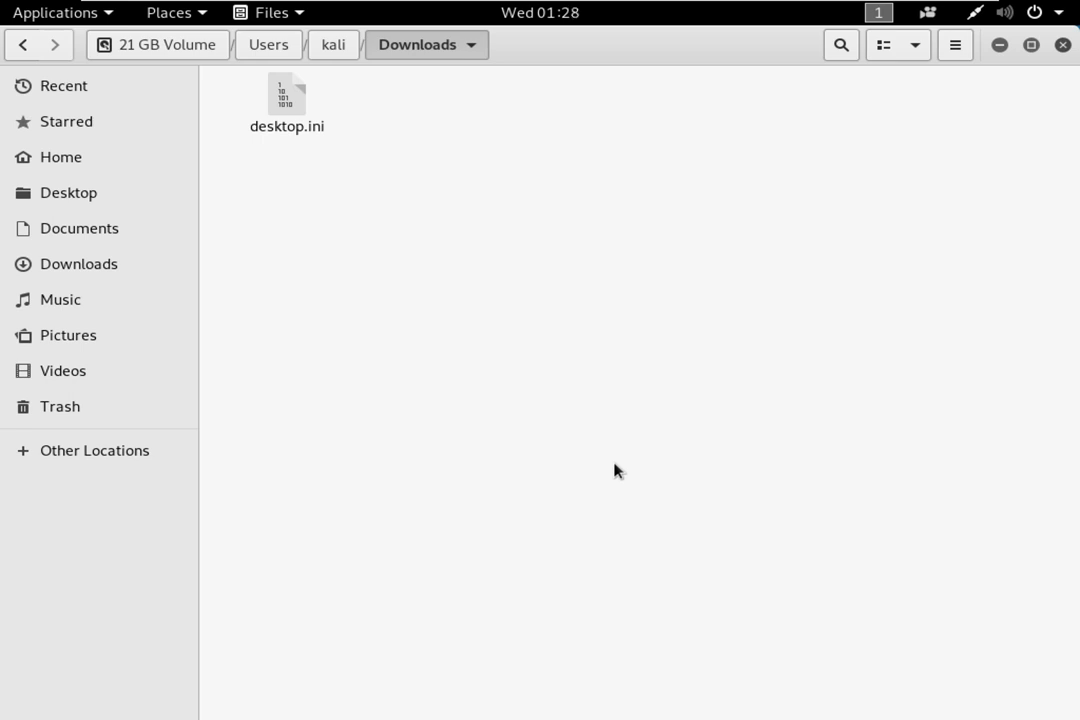
left_click_drag(657, 177, 847, 531)
Return to the root of the 21 GB Volume and open the Users folder
left_click(70, 455)
left_click(327, 176)
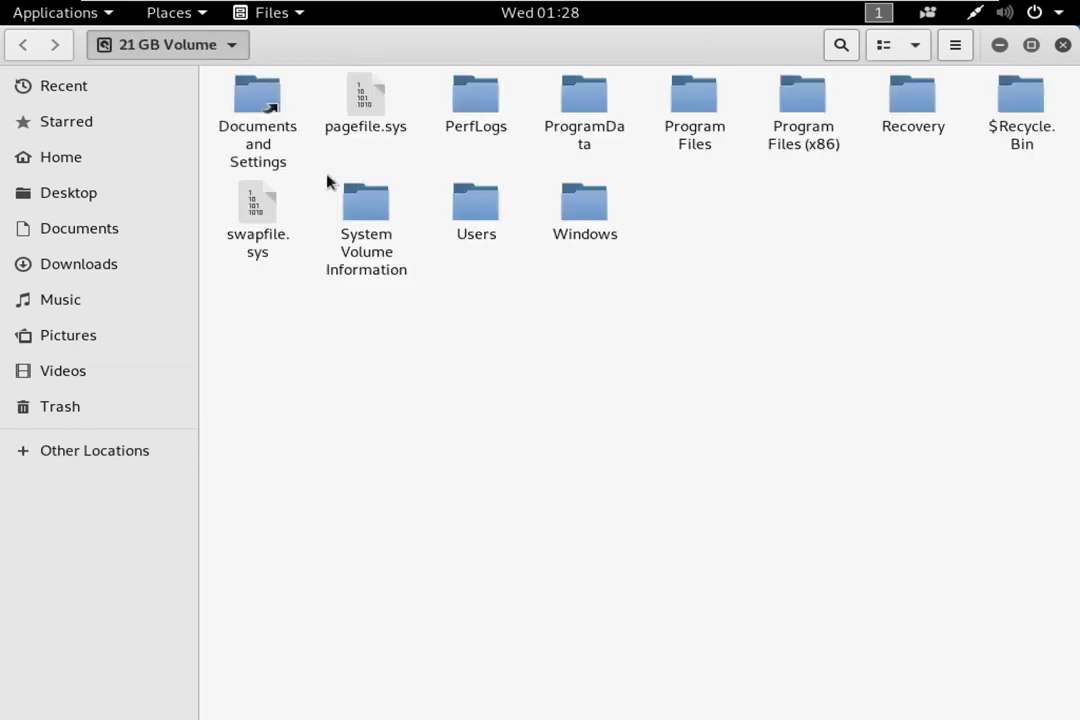
double_click(479, 203)
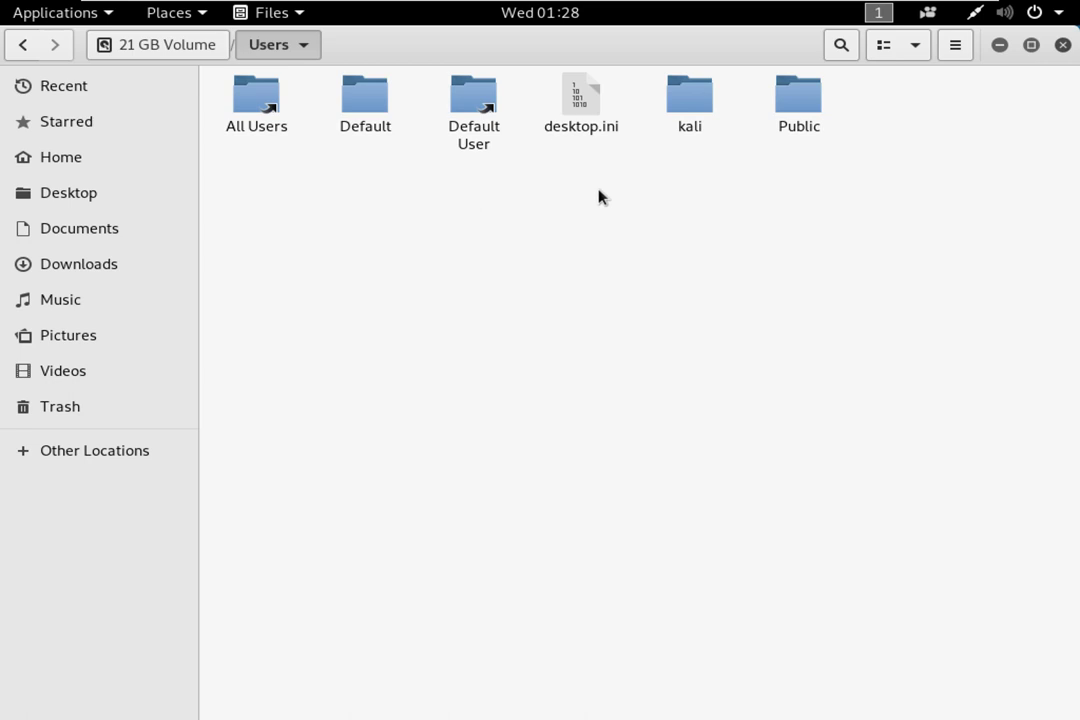
left_click_drag(490, 253, 485, 325)
left_click_drag(398, 293, 676, 425)
left_click_drag(579, 263, 705, 402)
left_click_drag(566, 381, 656, 488)
left_click_drag(550, 386, 494, 39)
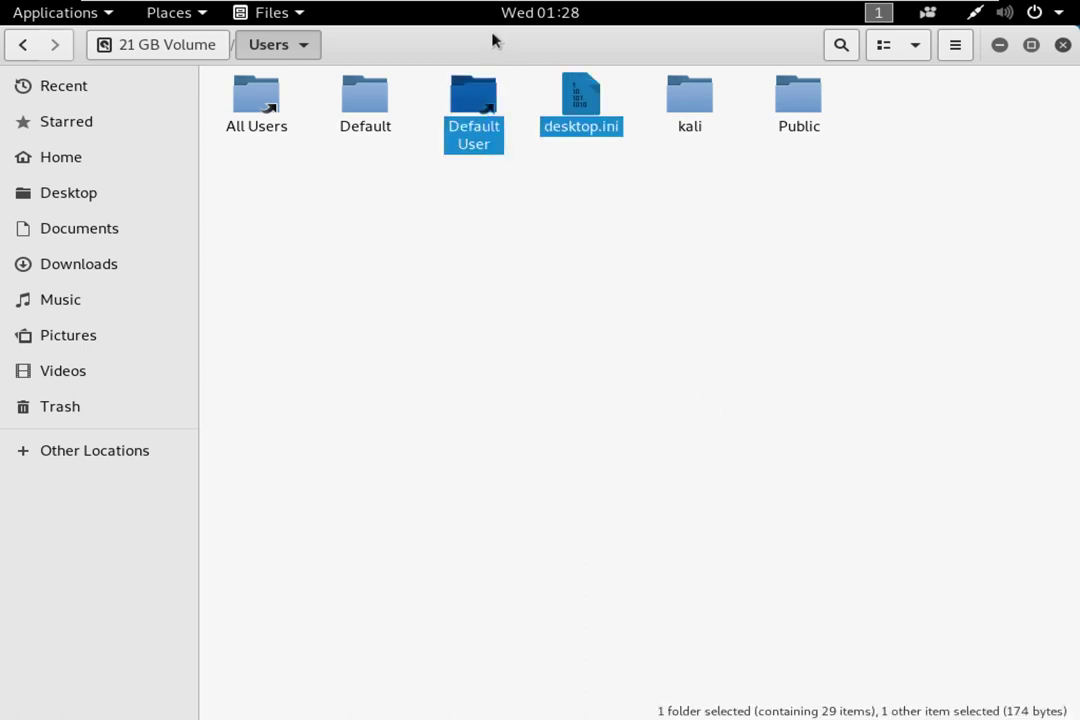
left_click(663, 422)
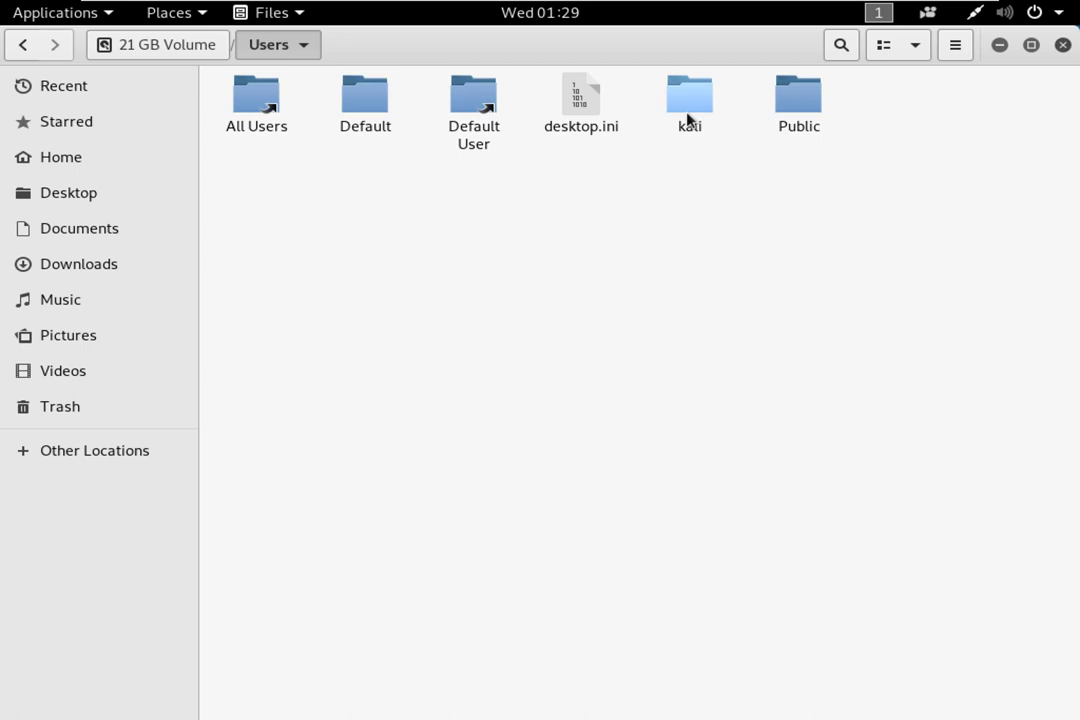
left_click_drag(246, 215, 824, 89)
left_click(950, 150)
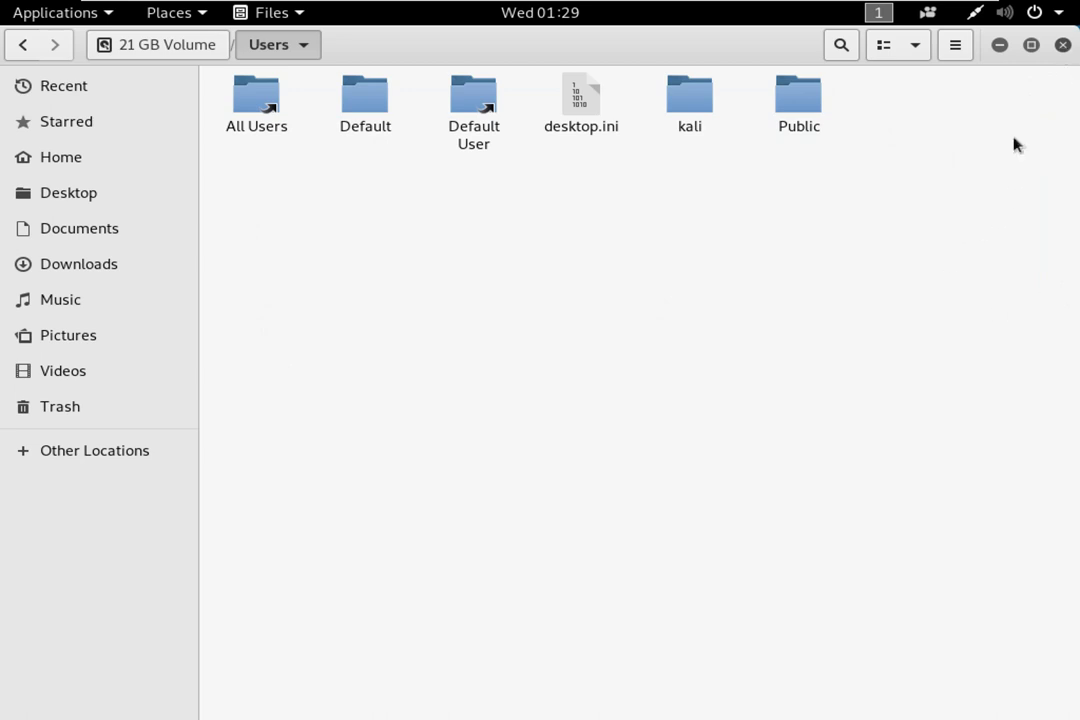
Close the file window and power off the Kali live session
left_click(1063, 46)
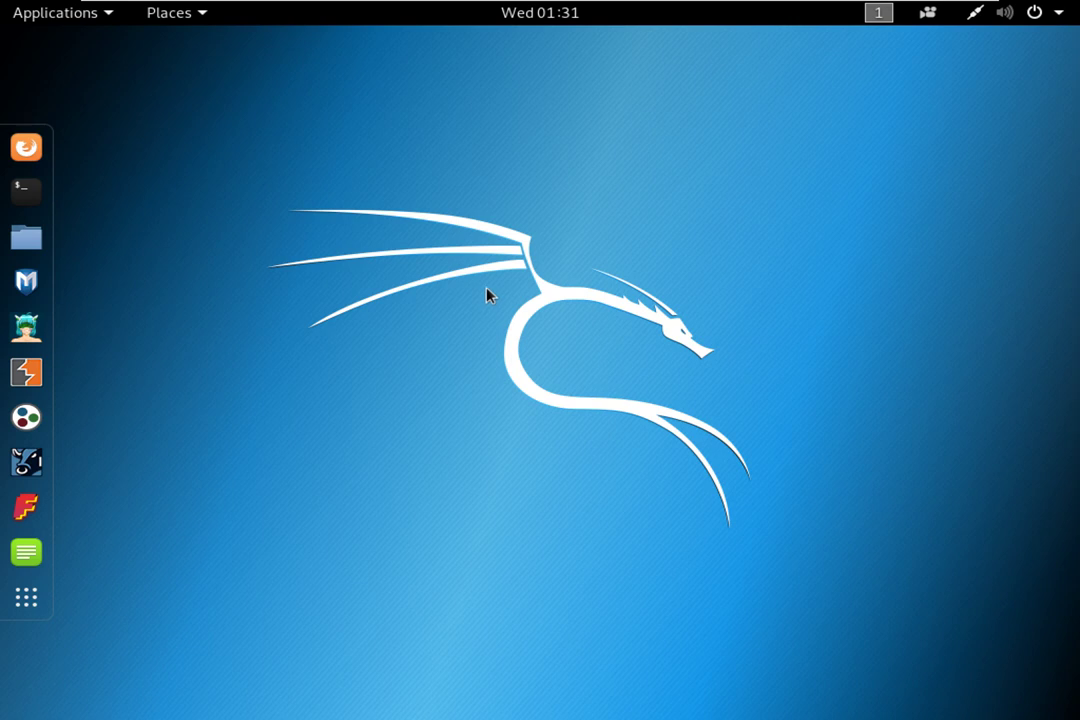
left_click(1057, 14)
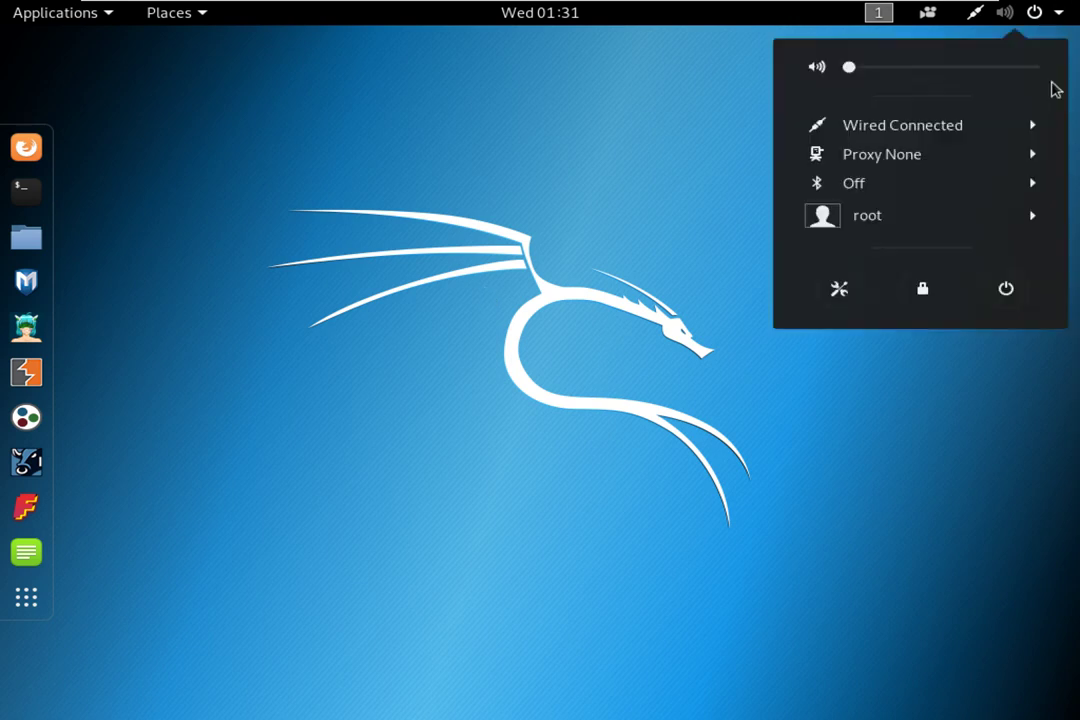
left_click(1006, 288)
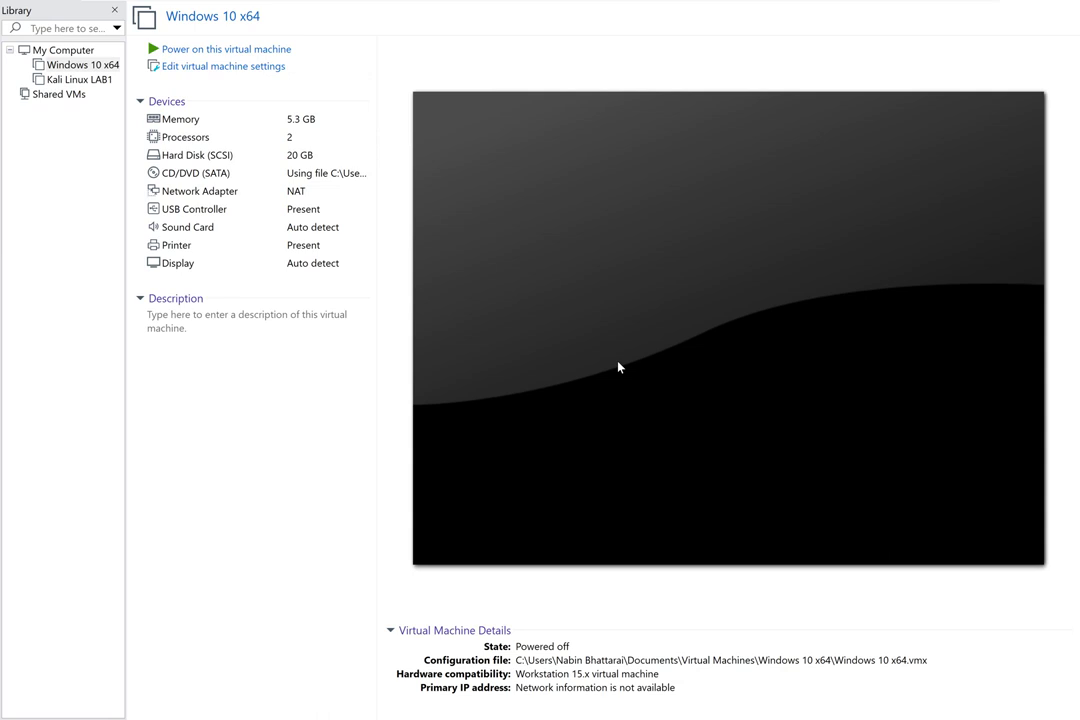
Minimize the VMware window, switch to Firefox, search the web for a rainbow table for Windows and open the Ophcrack site
mouse_move(800, 5)
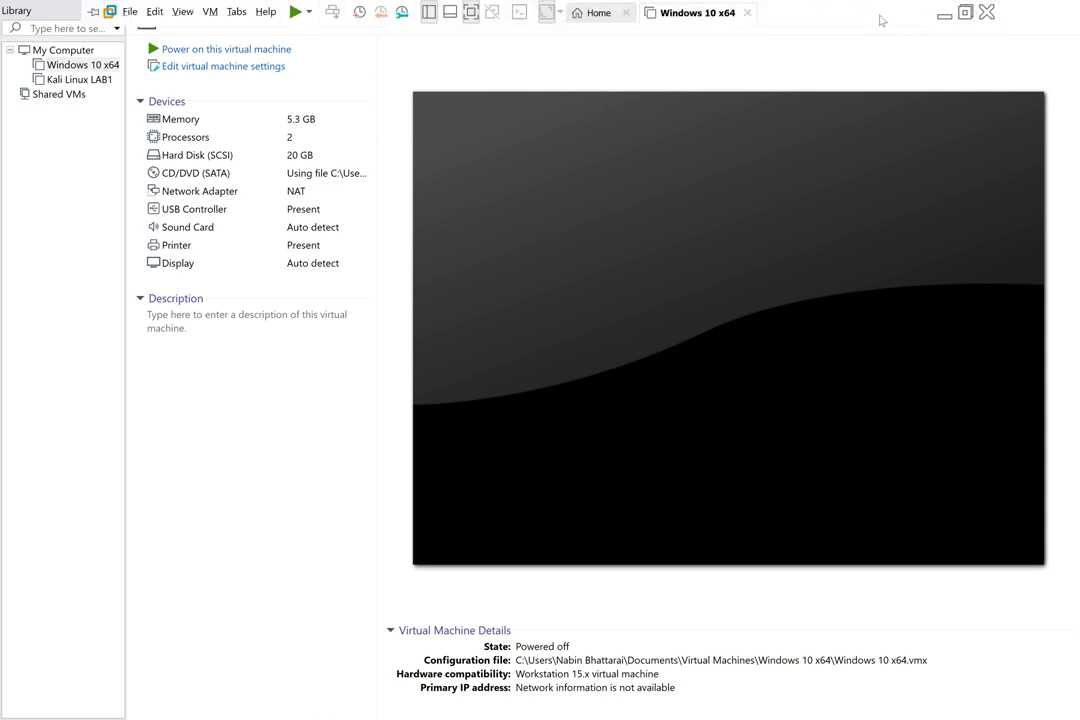
left_click(944, 14)
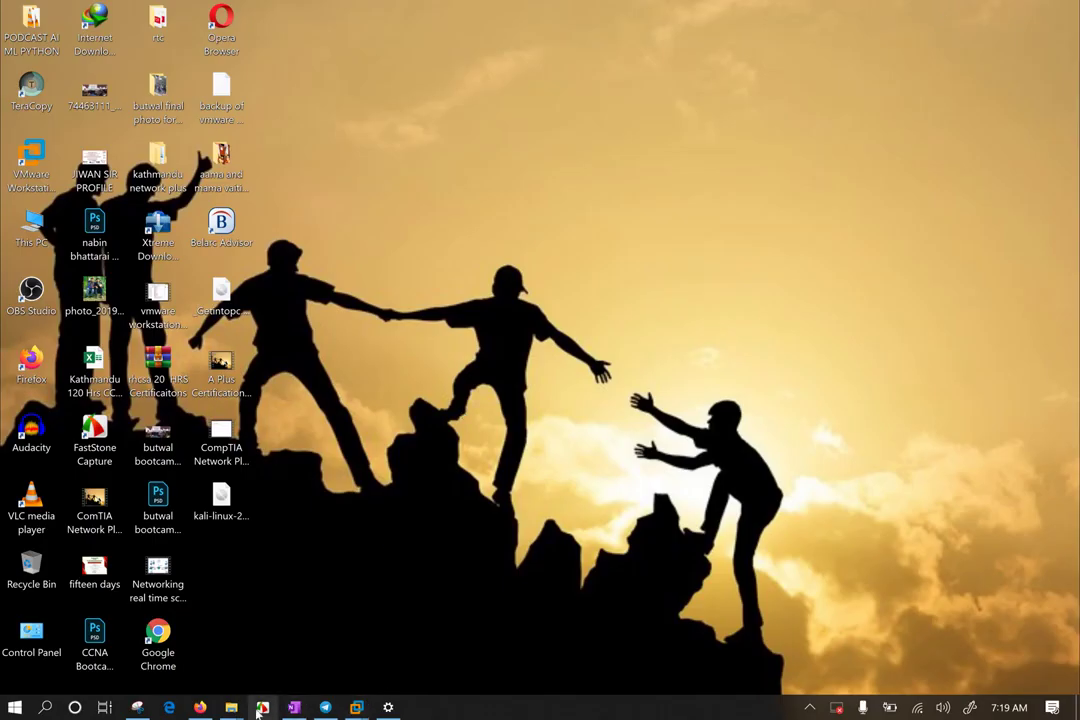
left_click(201, 664)
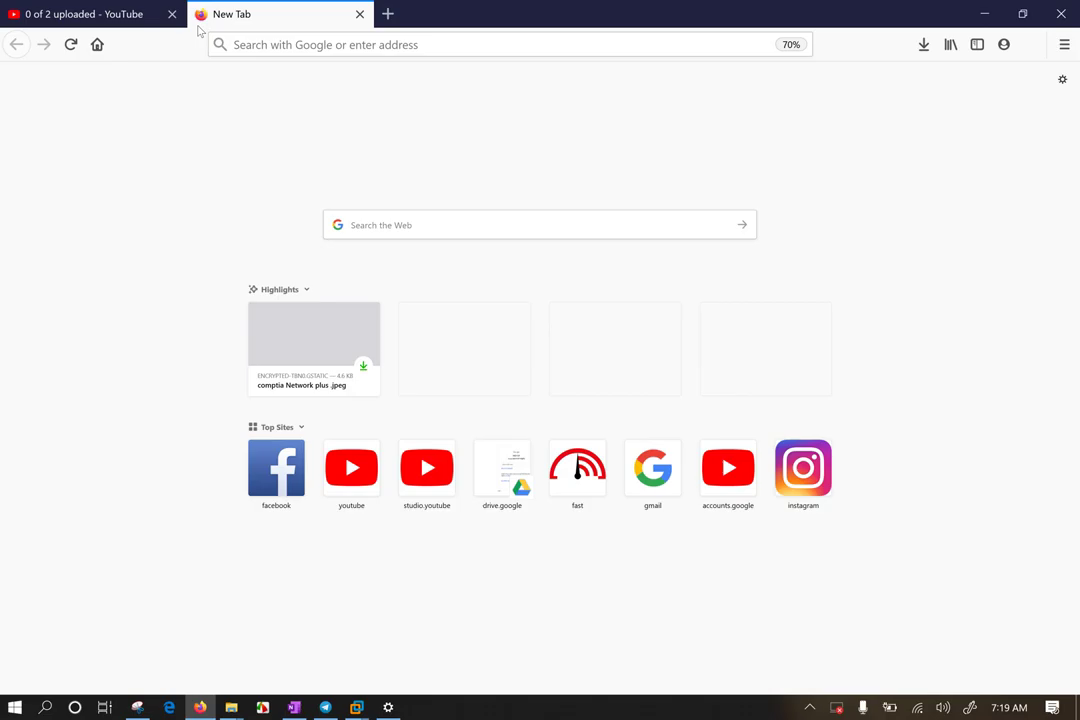
left_click(380, 45)
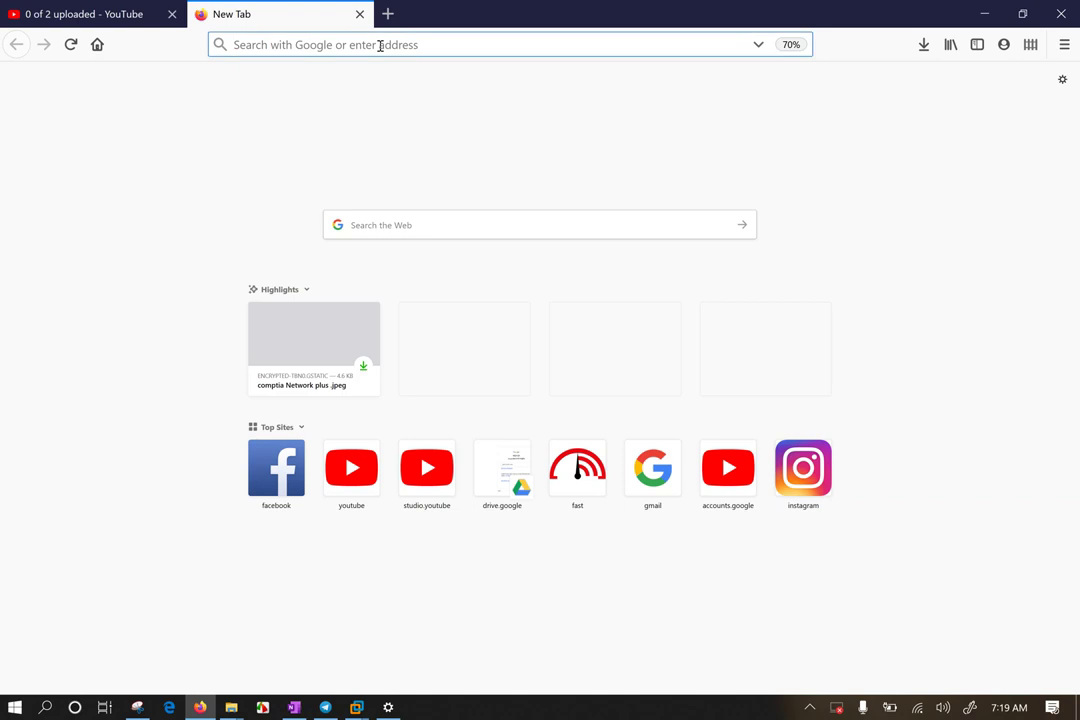
type("RANBOW TABLE FOR WIN")
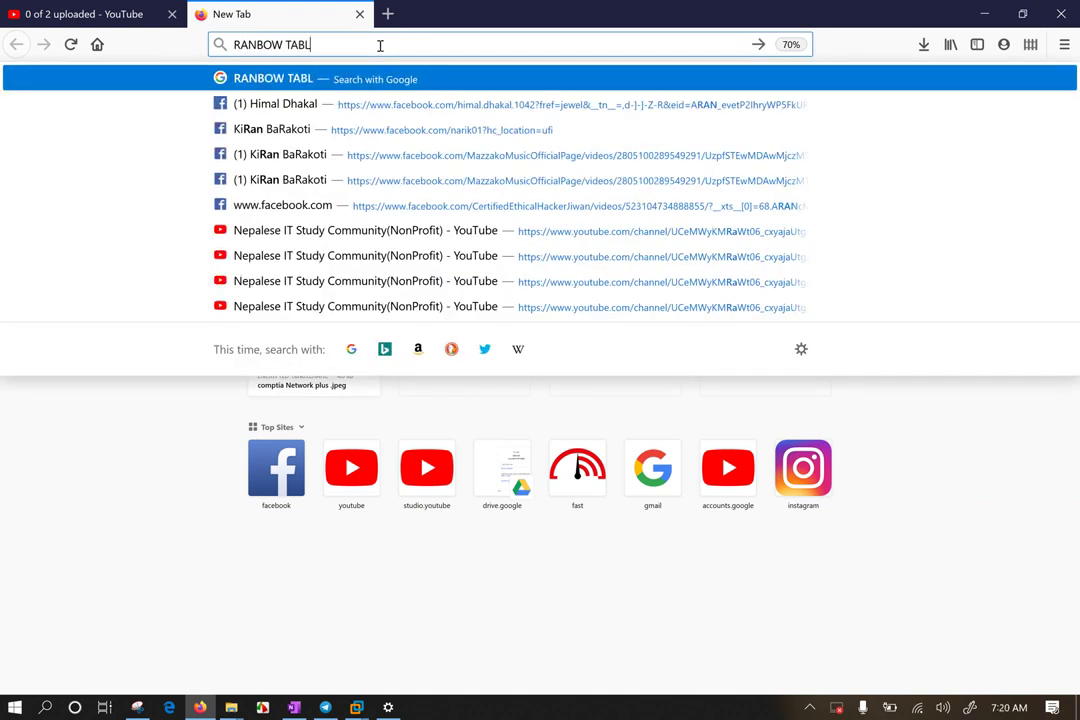
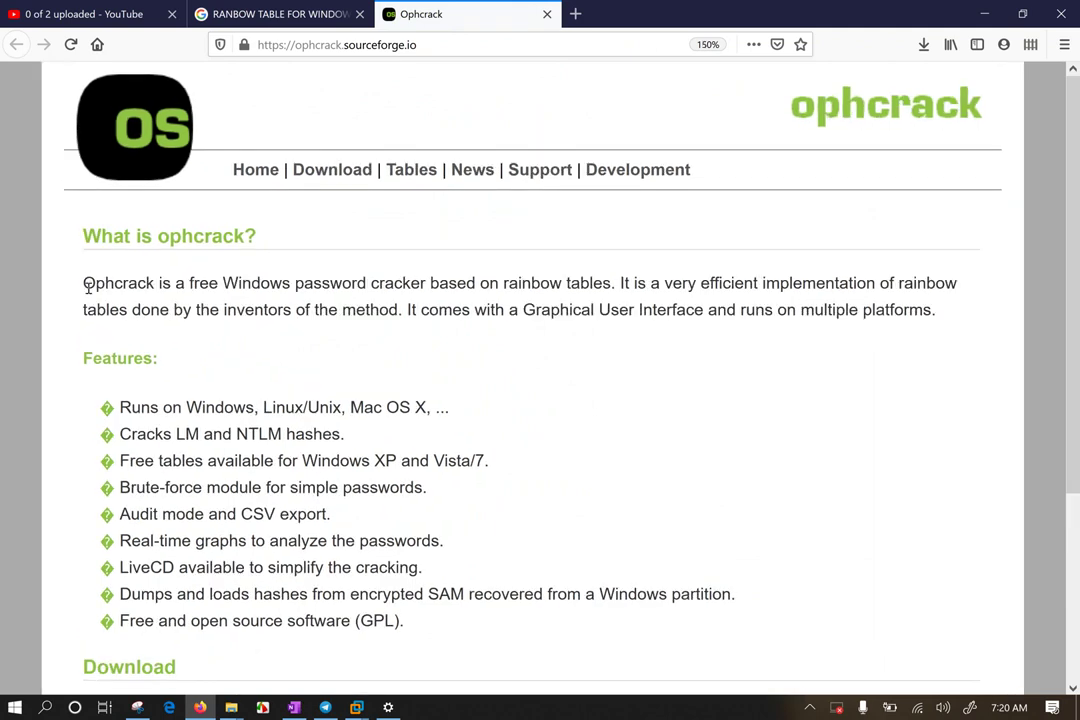
Read the Ophcrack description and its features from supported platforms and hash types through audit mode and CSV export
left_click_drag(85, 284, 617, 283)
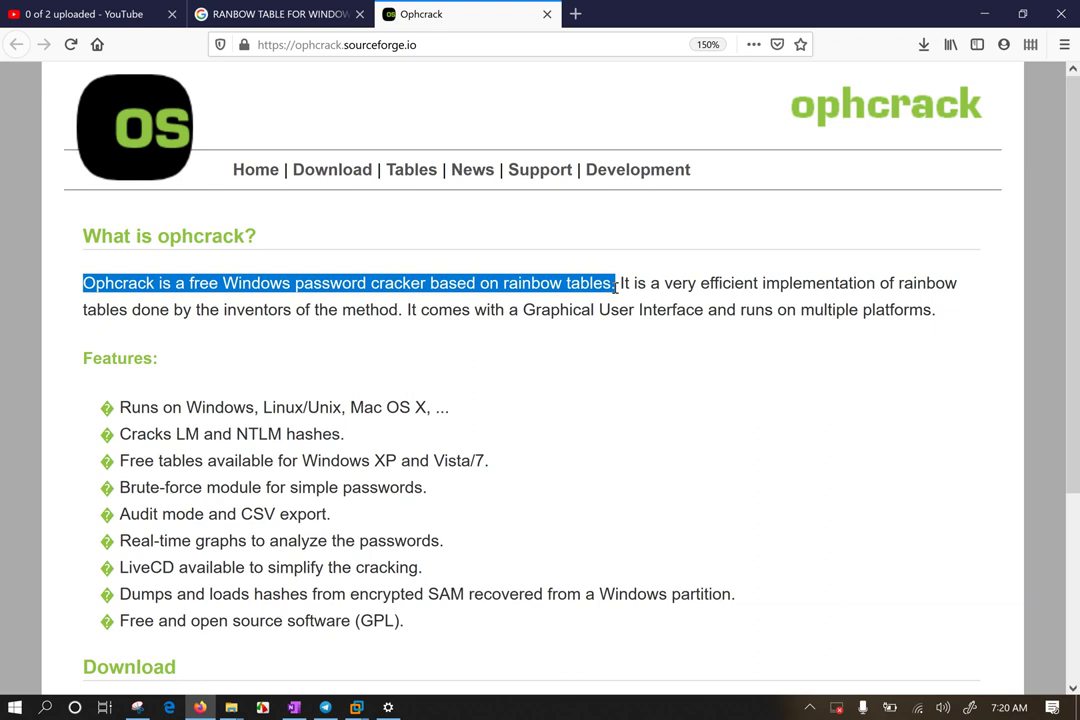
left_click(575, 283)
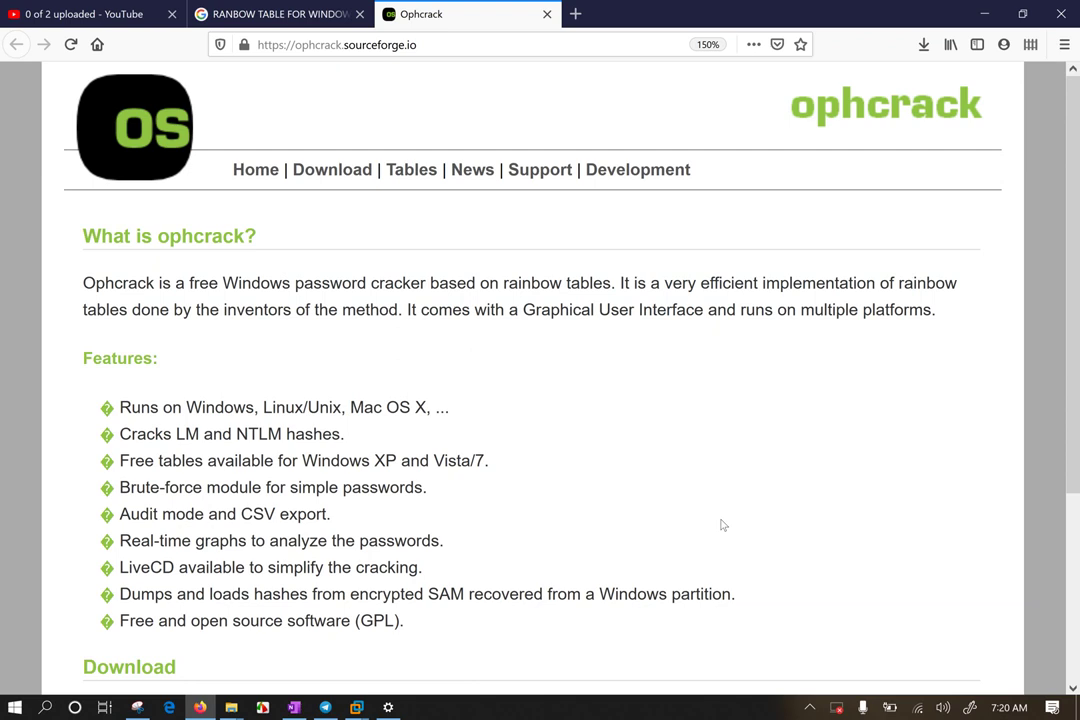
scroll(715, 535, "down", 3)
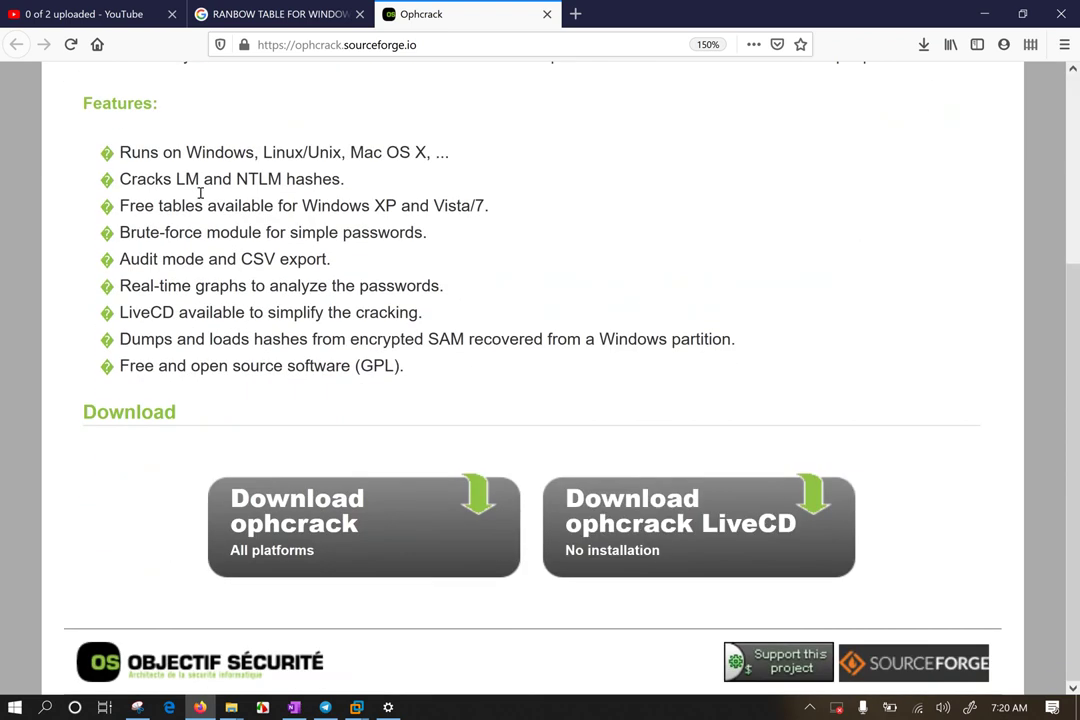
left_click_drag(131, 152, 497, 155)
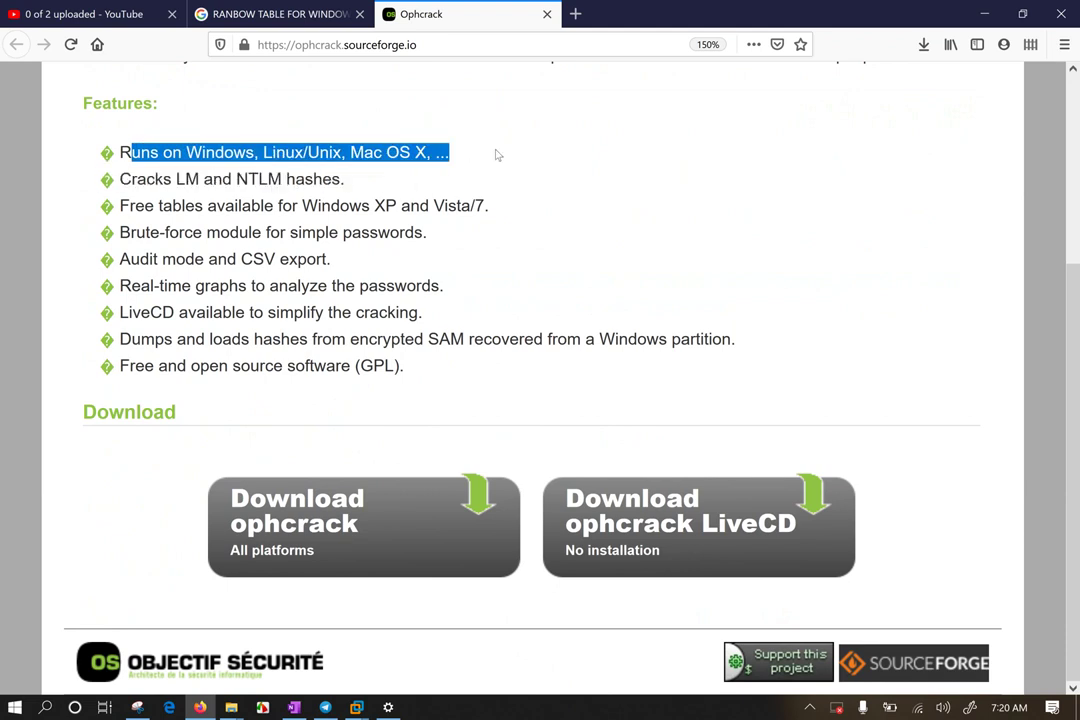
left_click_drag(177, 179, 353, 179)
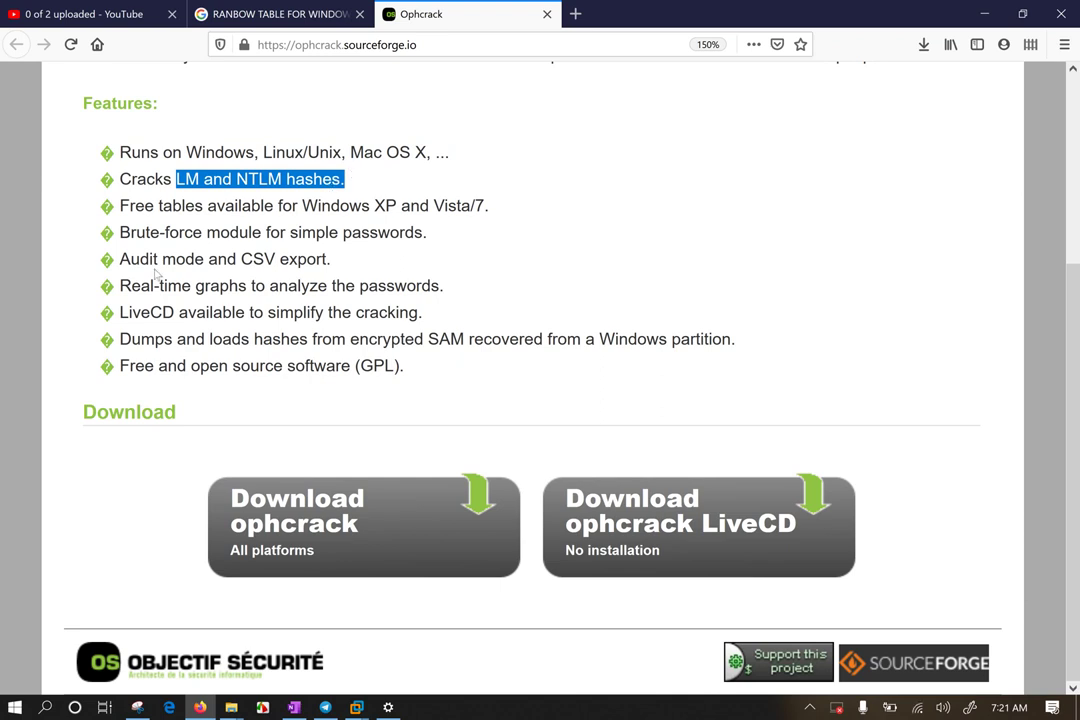
left_click_drag(99, 207, 519, 210)
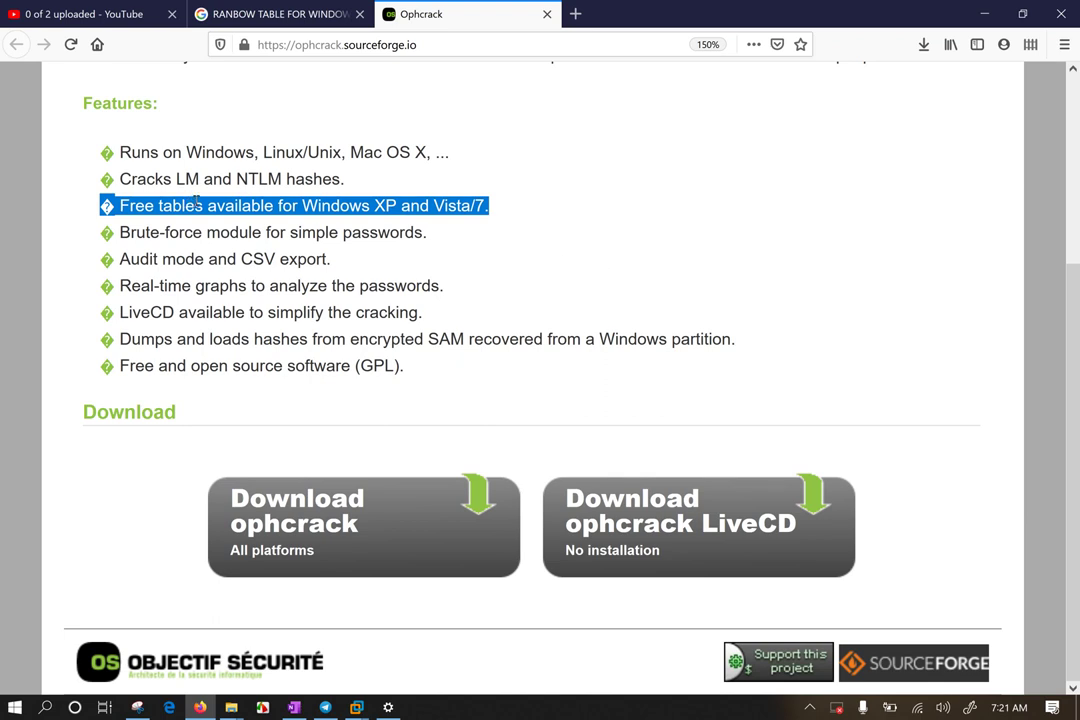
left_click_drag(116, 233, 475, 236)
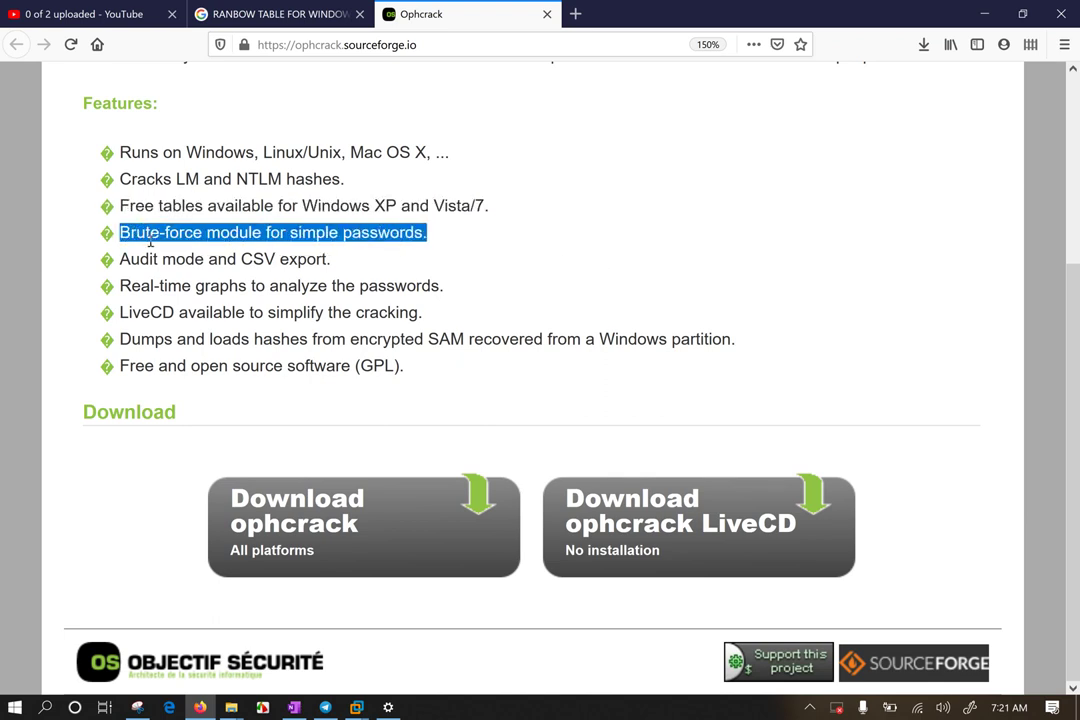
left_click_drag(119, 259, 347, 263)
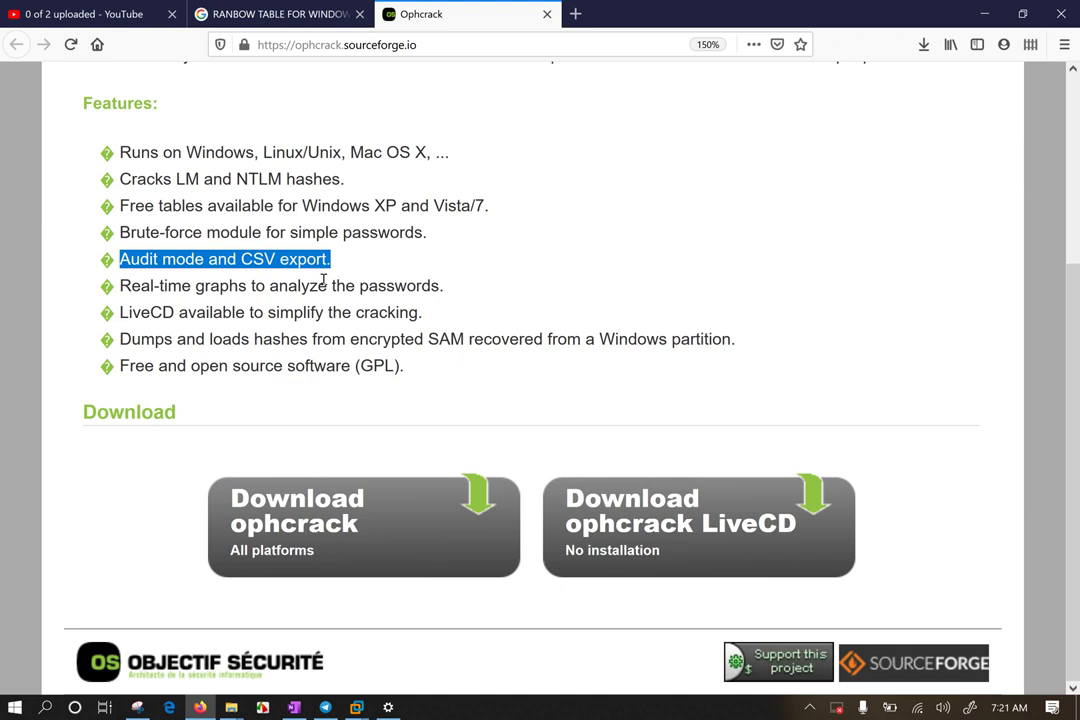
Examine the remaining Ophcrack features, highlighting the real-time graphs, LiveCD and encrypted SAM hash-loading entries
left_click_drag(141, 286, 462, 303)
left_click_drag(117, 313, 436, 320)
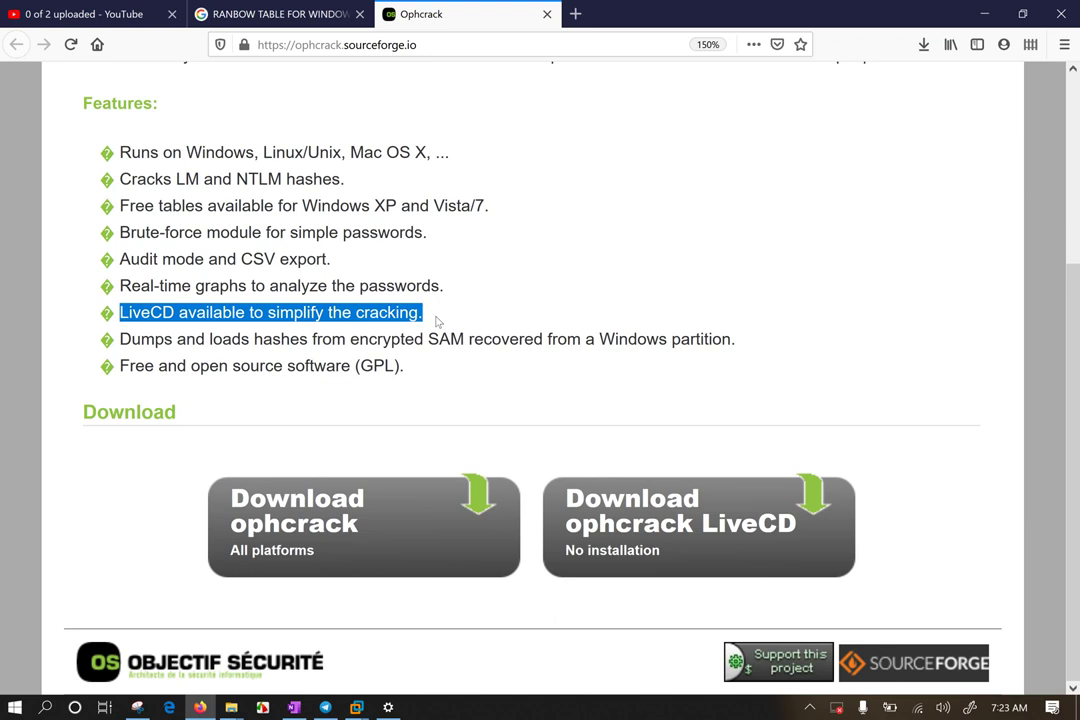
left_click(434, 318)
left_click_drag(434, 318, 66, 325)
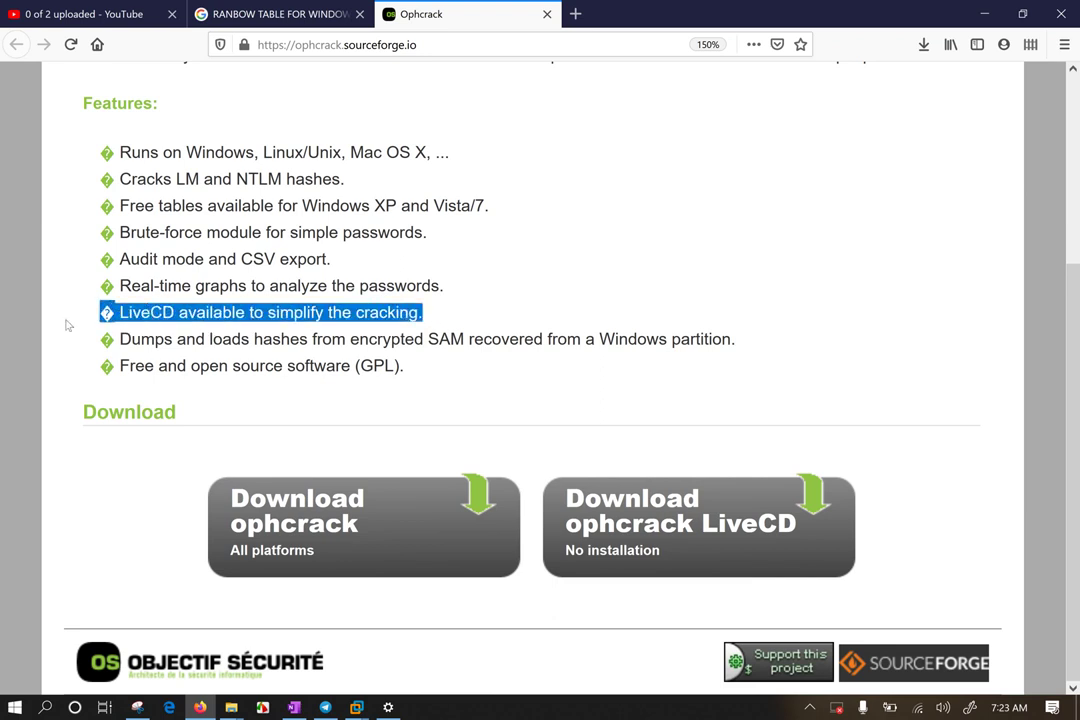
left_click(428, 314)
left_click_drag(417, 313, 53, 320)
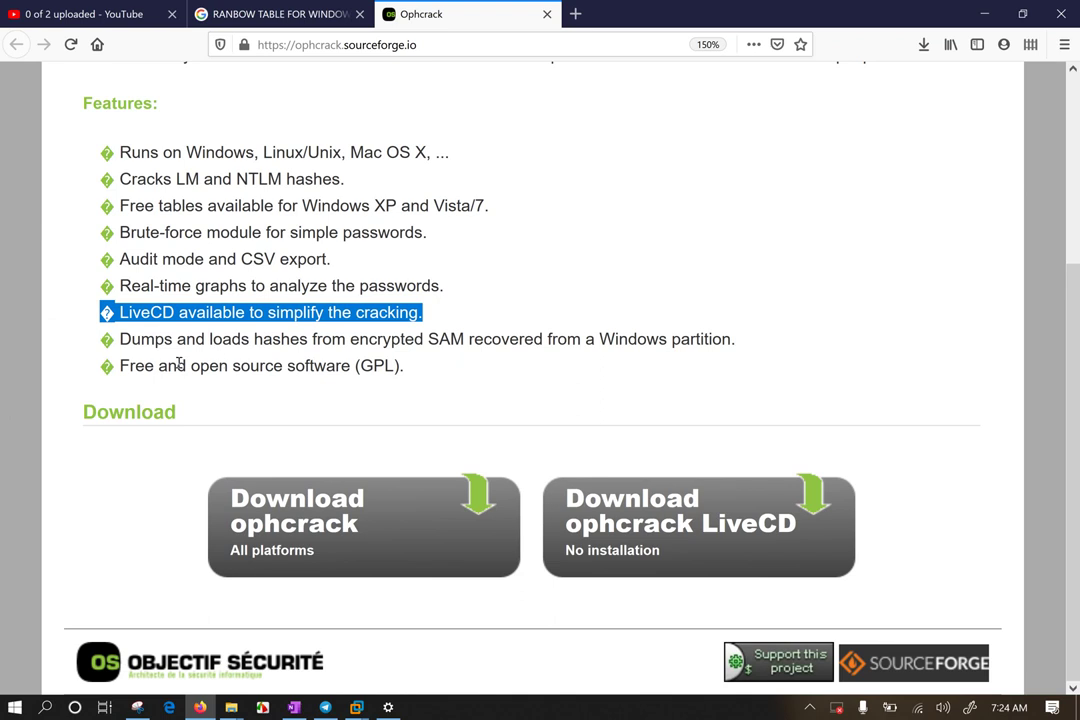
left_click(218, 366)
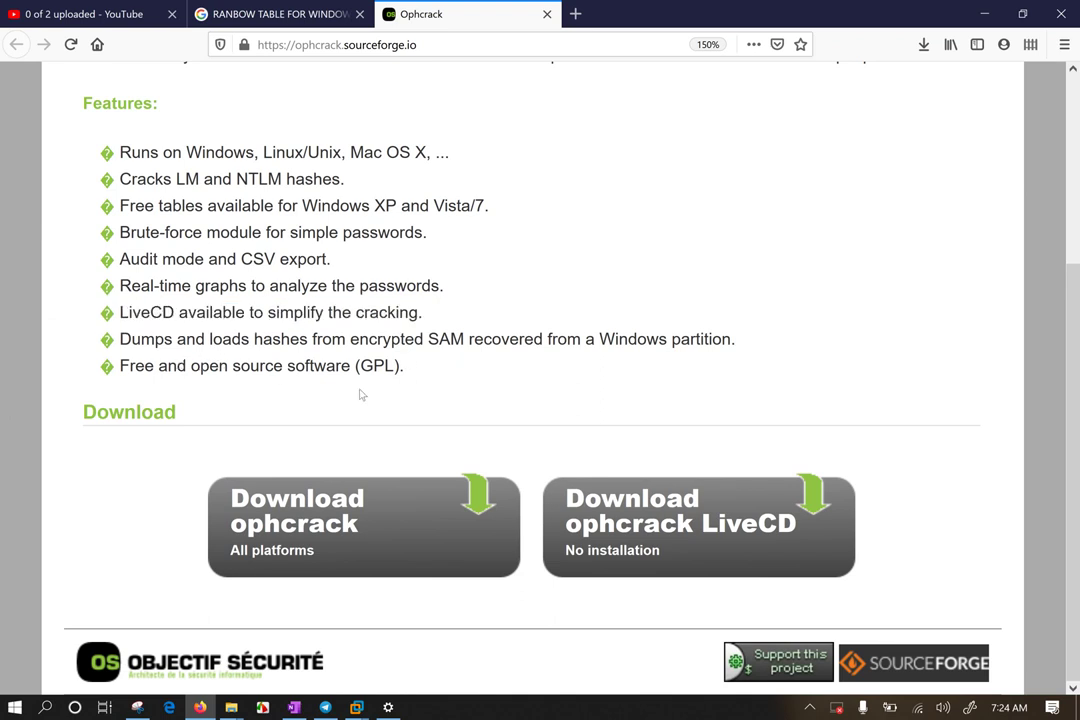
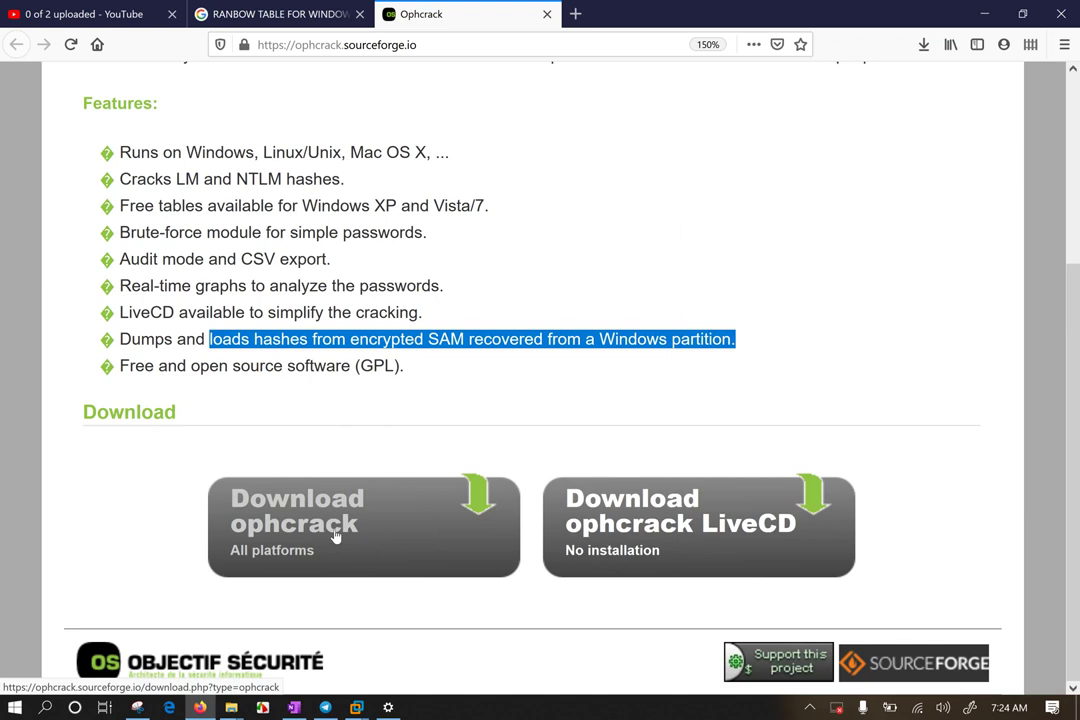
Open the Ophcrack Tables page and examine the success rates and charsets of the free XP rainbow tables
scroll(333, 537, "up", 3)
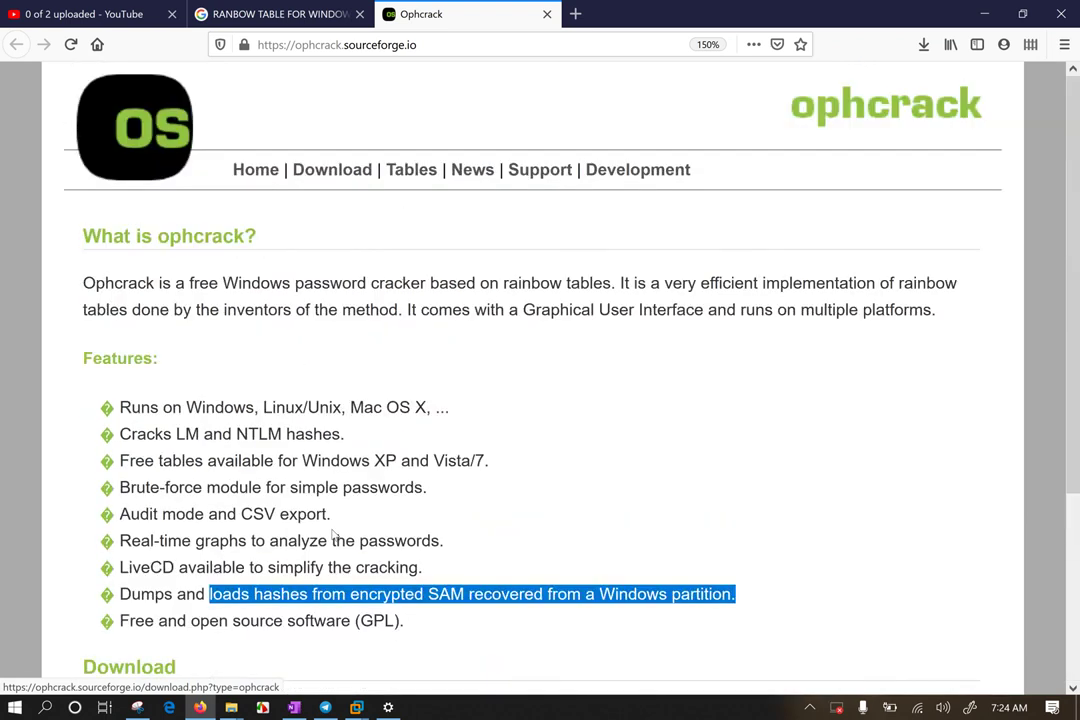
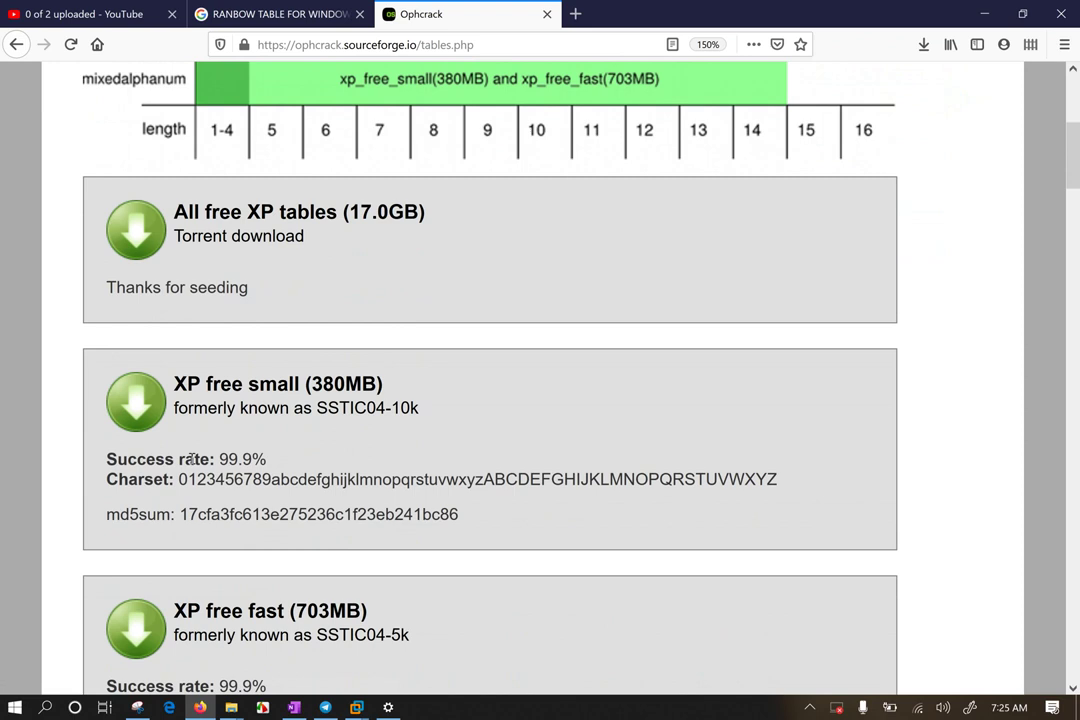
left_click_drag(215, 459, 266, 458)
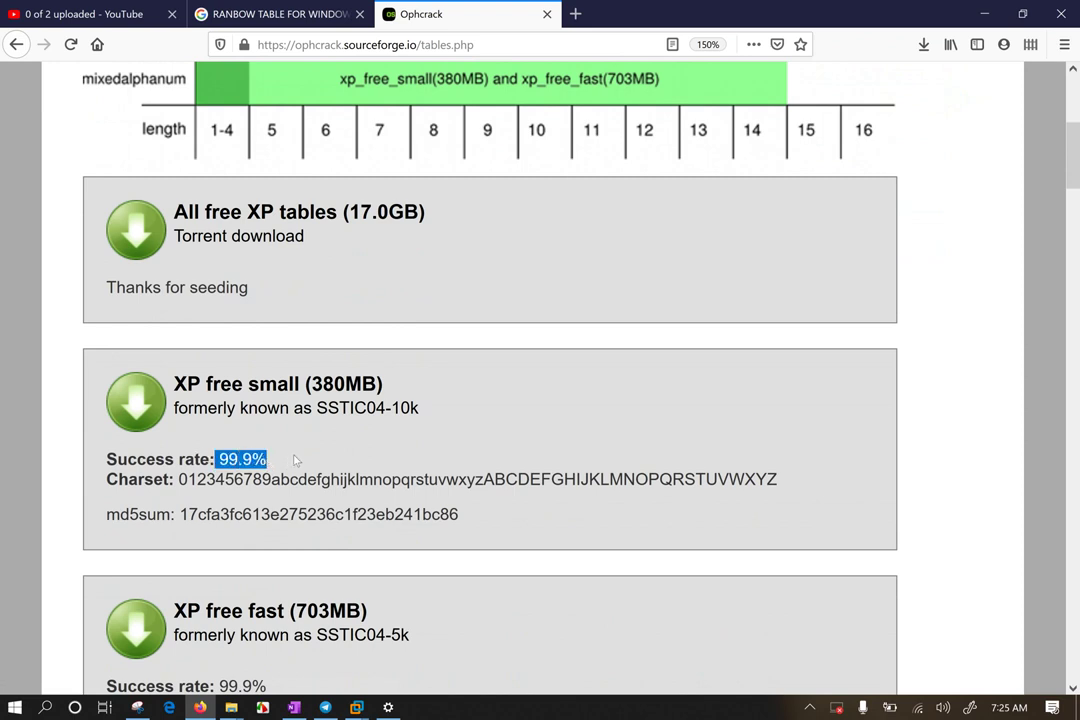
left_click_drag(179, 480, 819, 488)
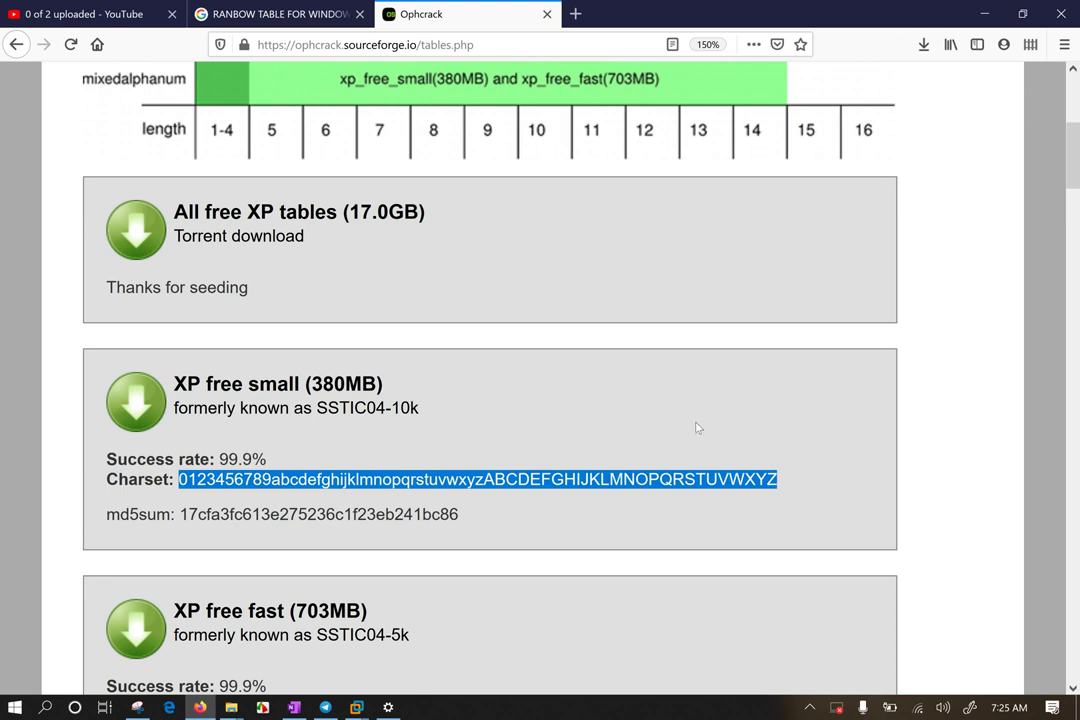
scroll(668, 425, "down", 3)
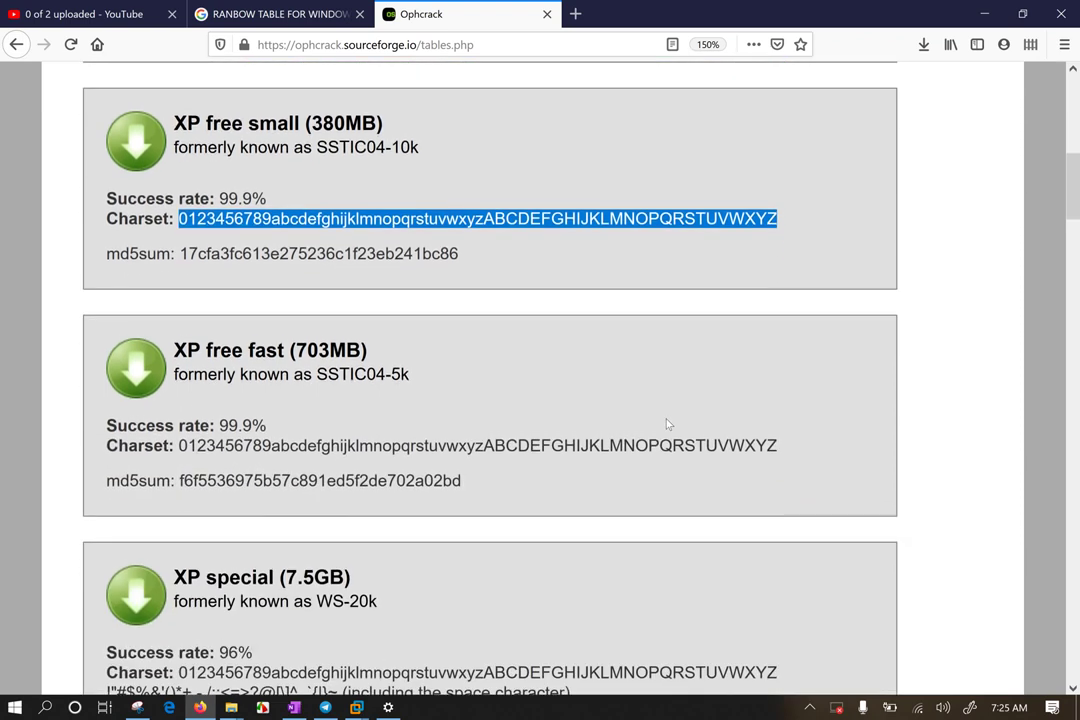
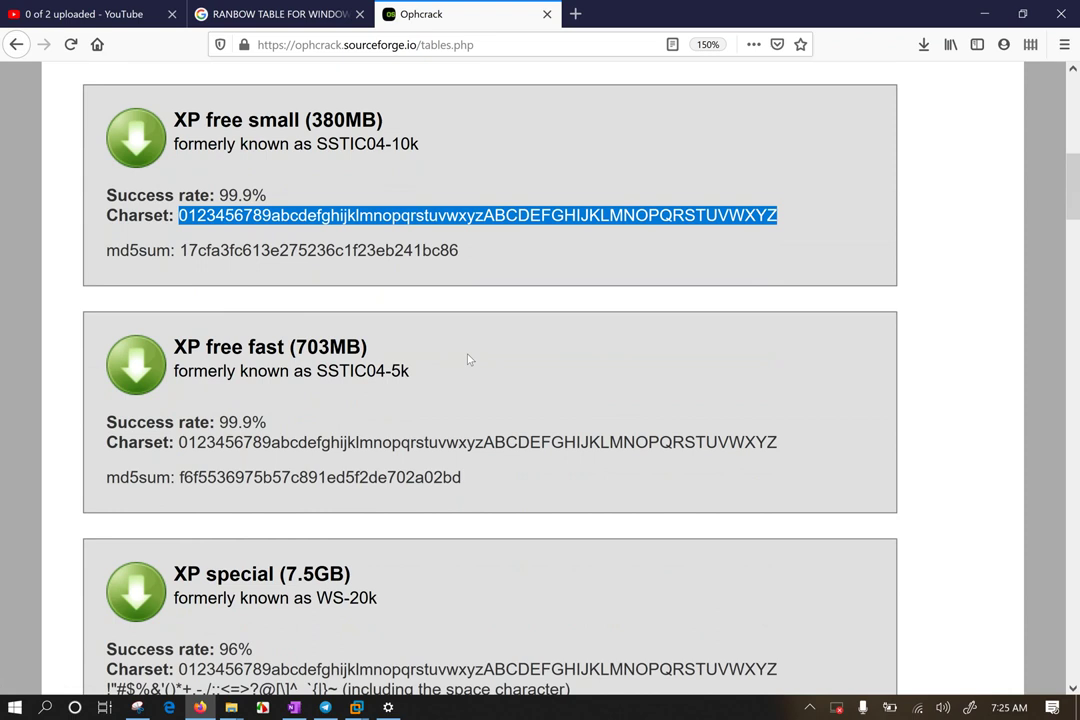
scroll(525, 374, "down", 3)
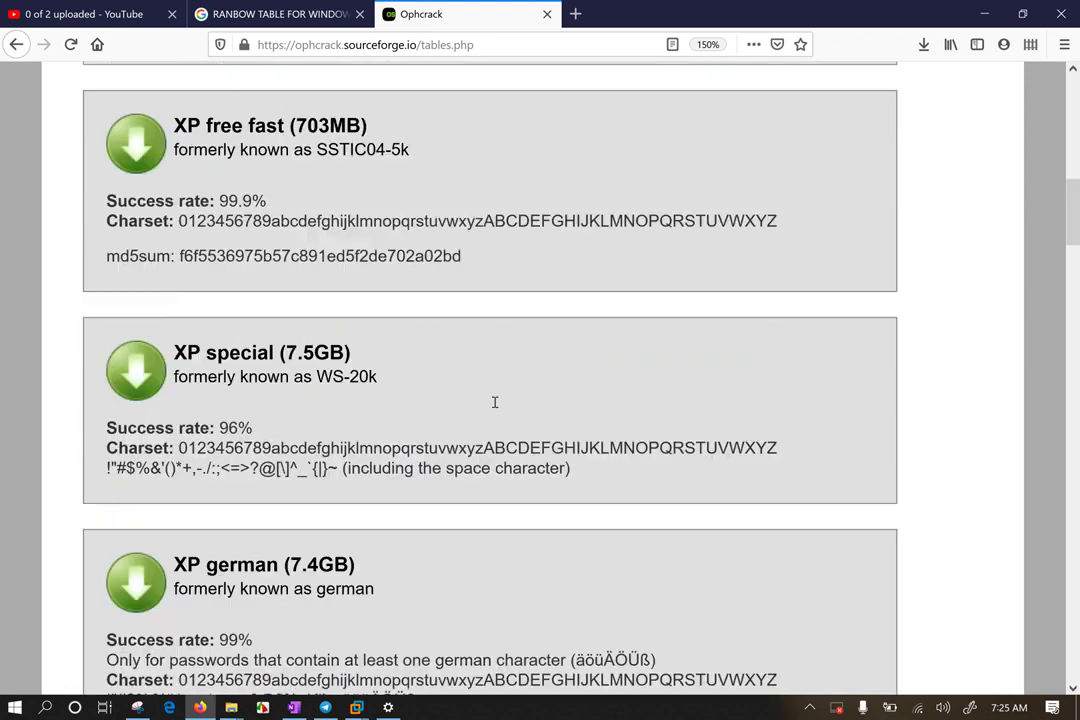
left_click_drag(216, 385, 270, 388)
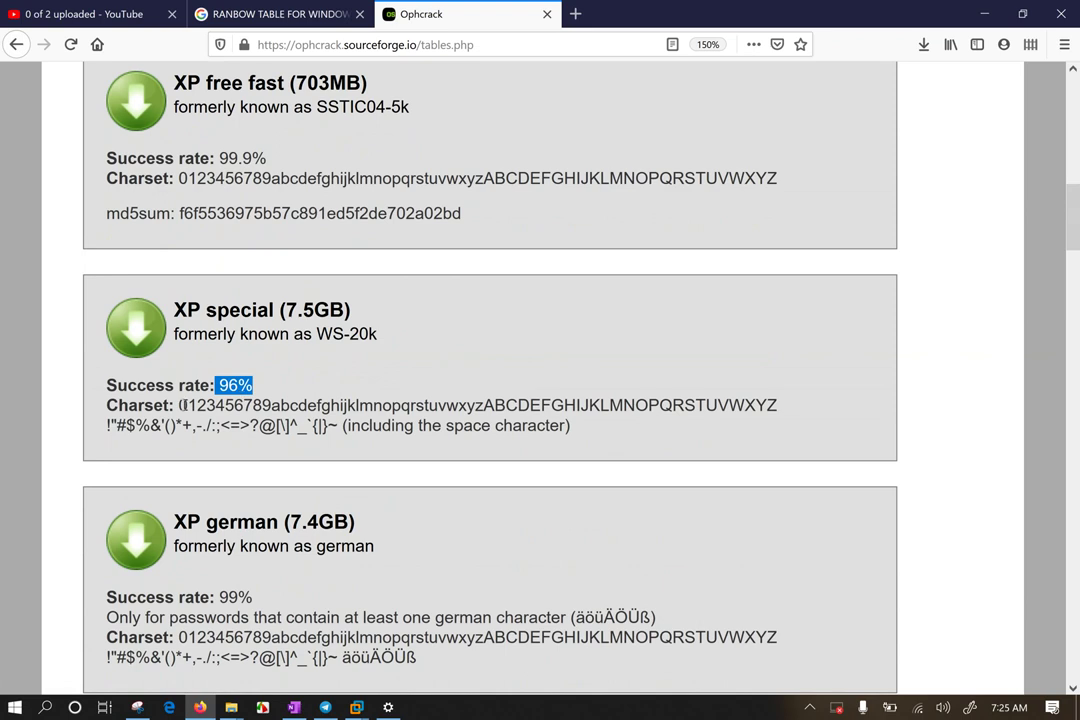
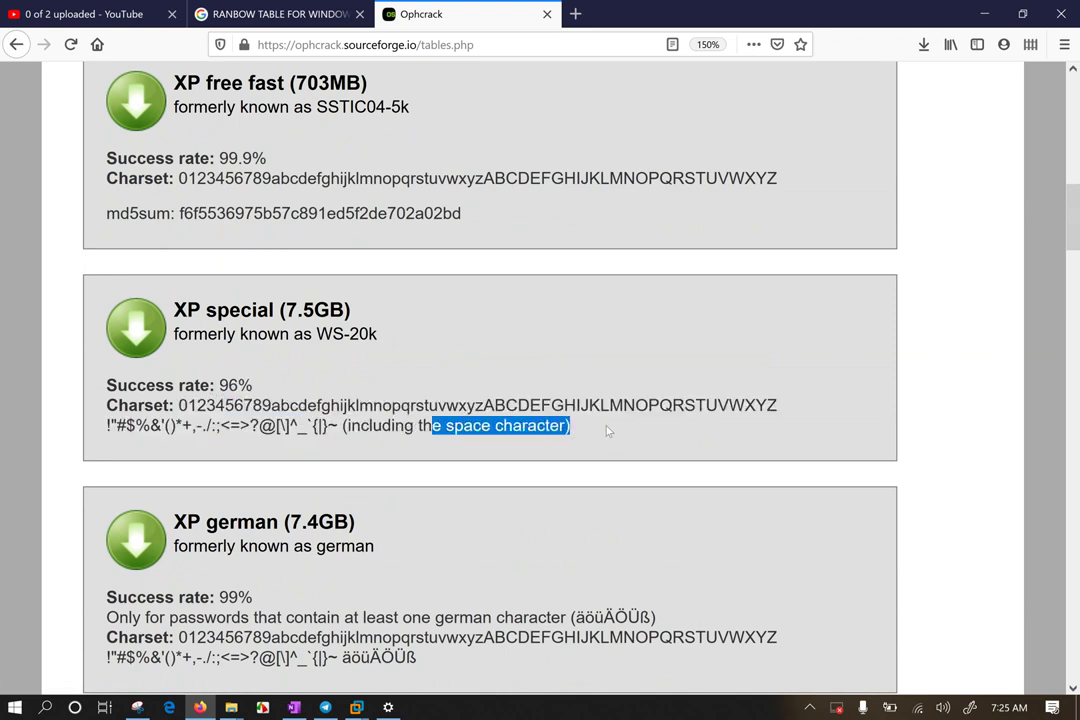
left_click(610, 430)
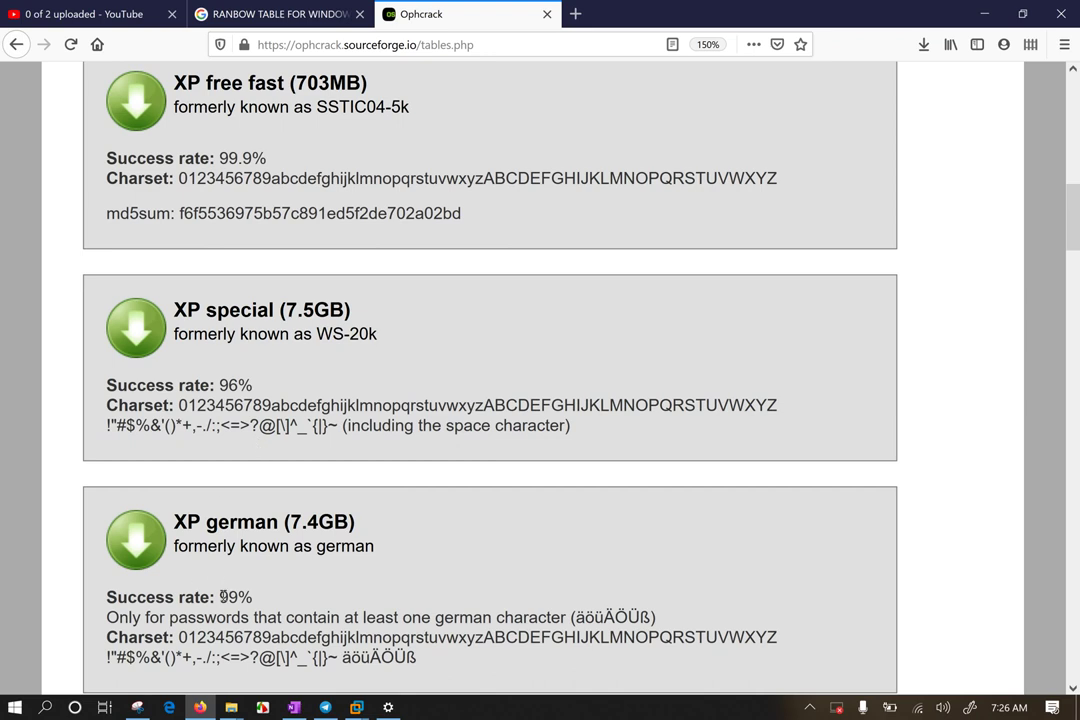
left_click_drag(220, 597, 254, 598)
scroll(275, 595, "down", 3)
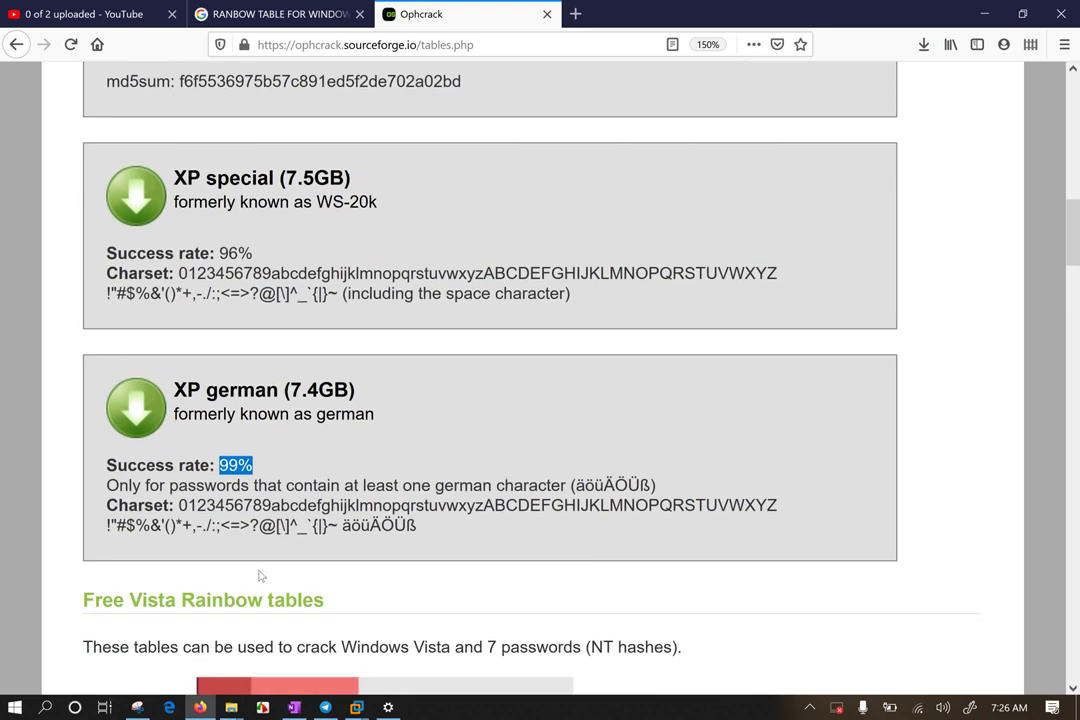
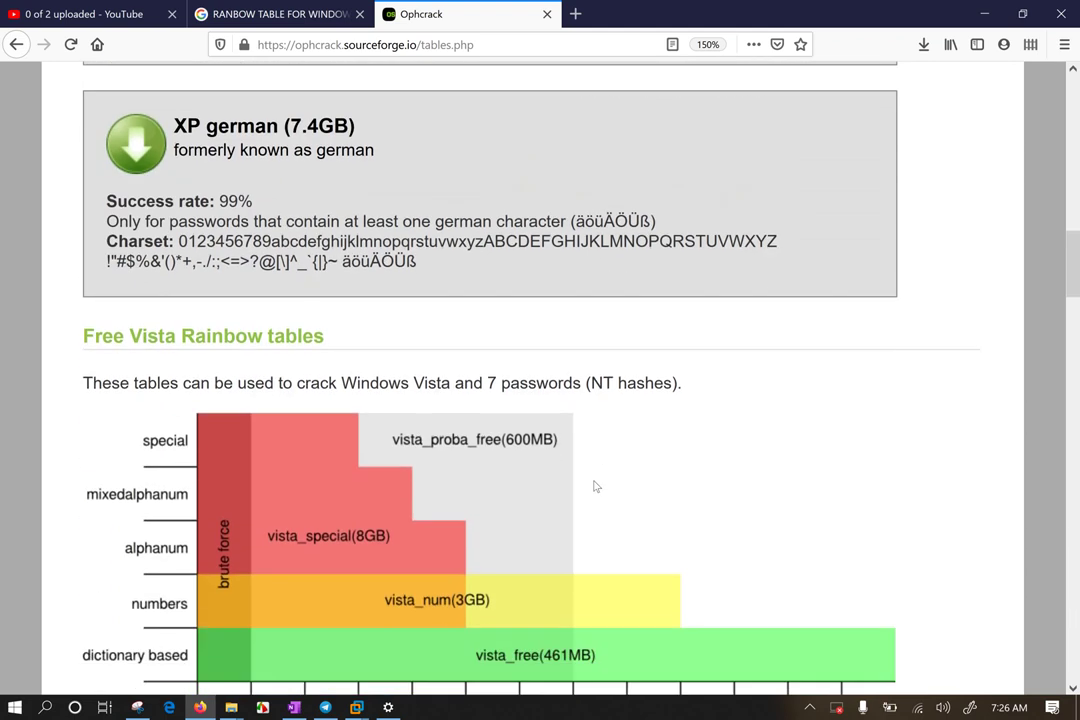
Examine the free Vista rainbow tables chart and the details of the Vista free and Vista proba free tables
scroll(593, 485, "down", 1)
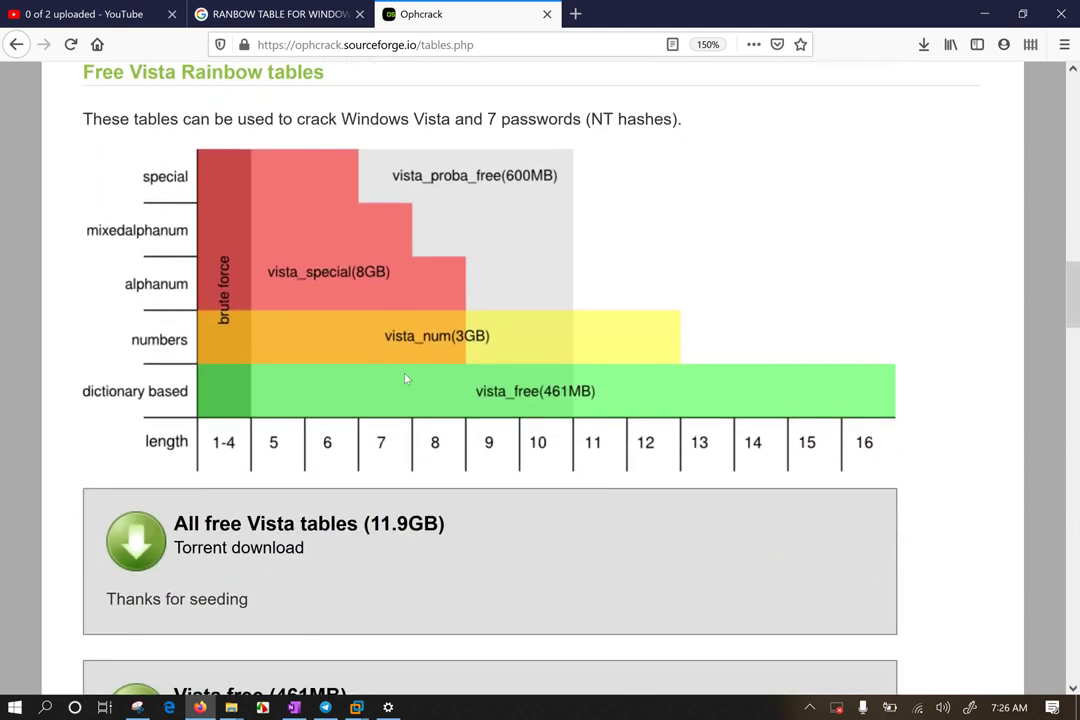
scroll(378, 415, "down", 3)
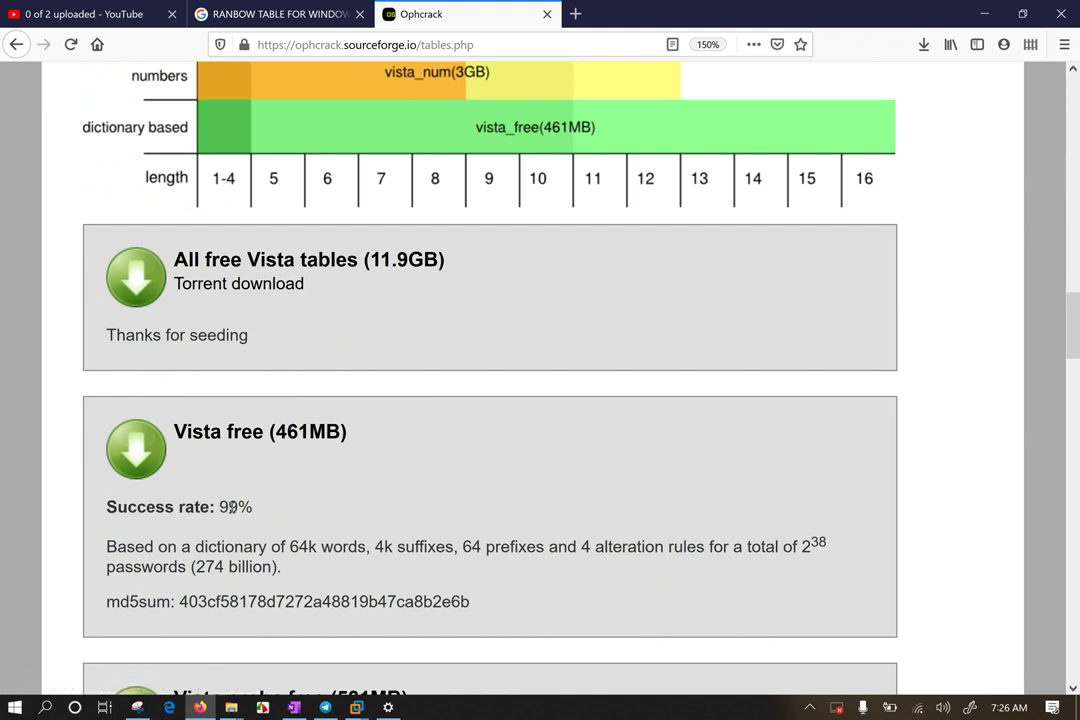
left_click_drag(283, 547, 646, 547)
scroll(516, 506, "down", 4)
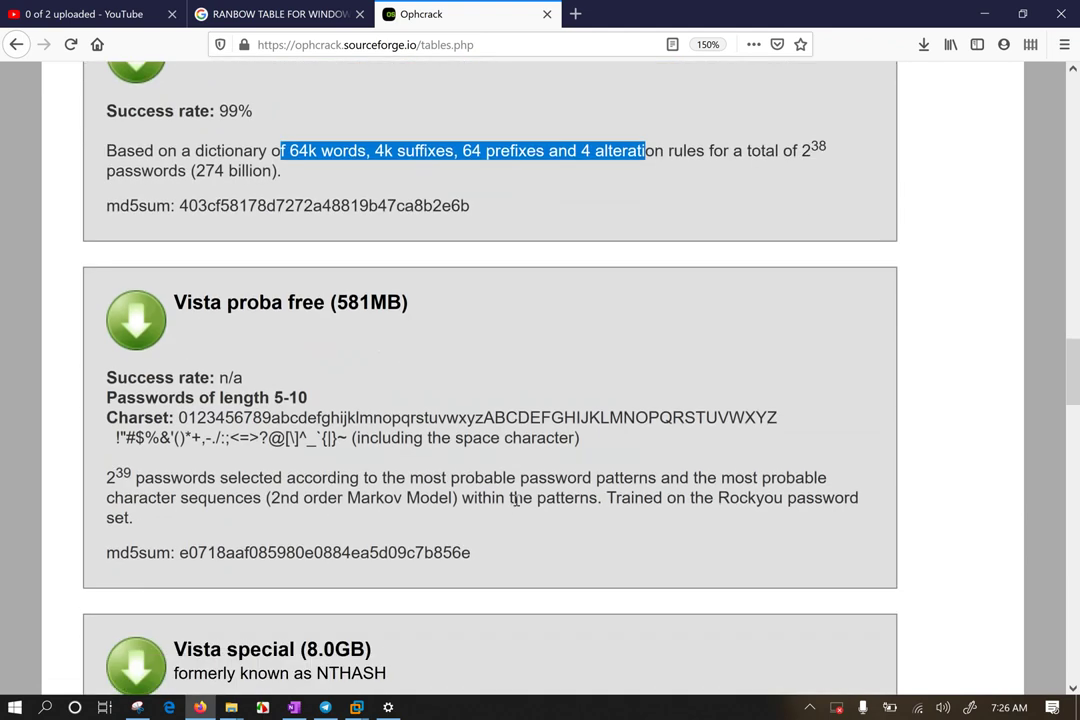
left_click(479, 458)
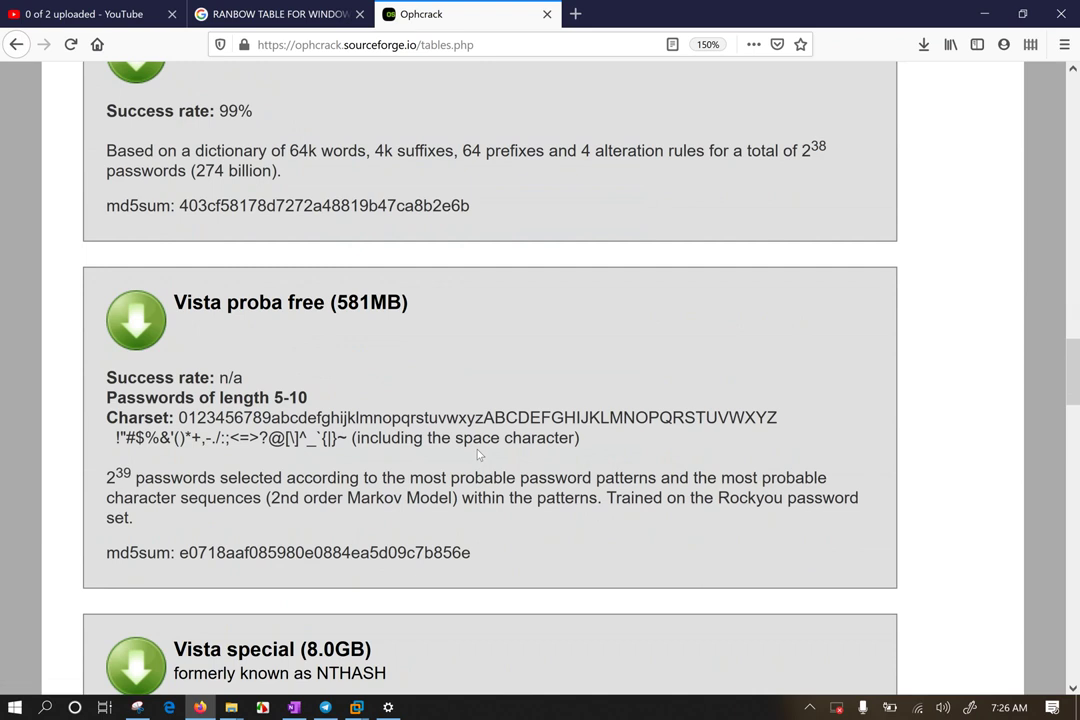
scroll(470, 420, "down", 1)
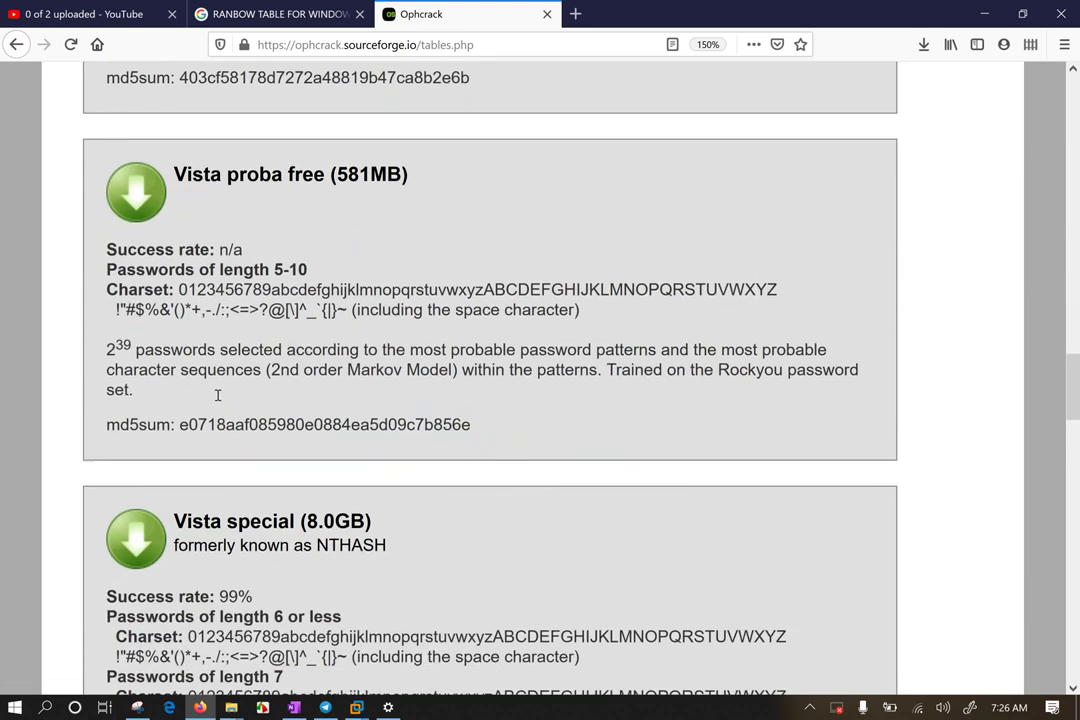
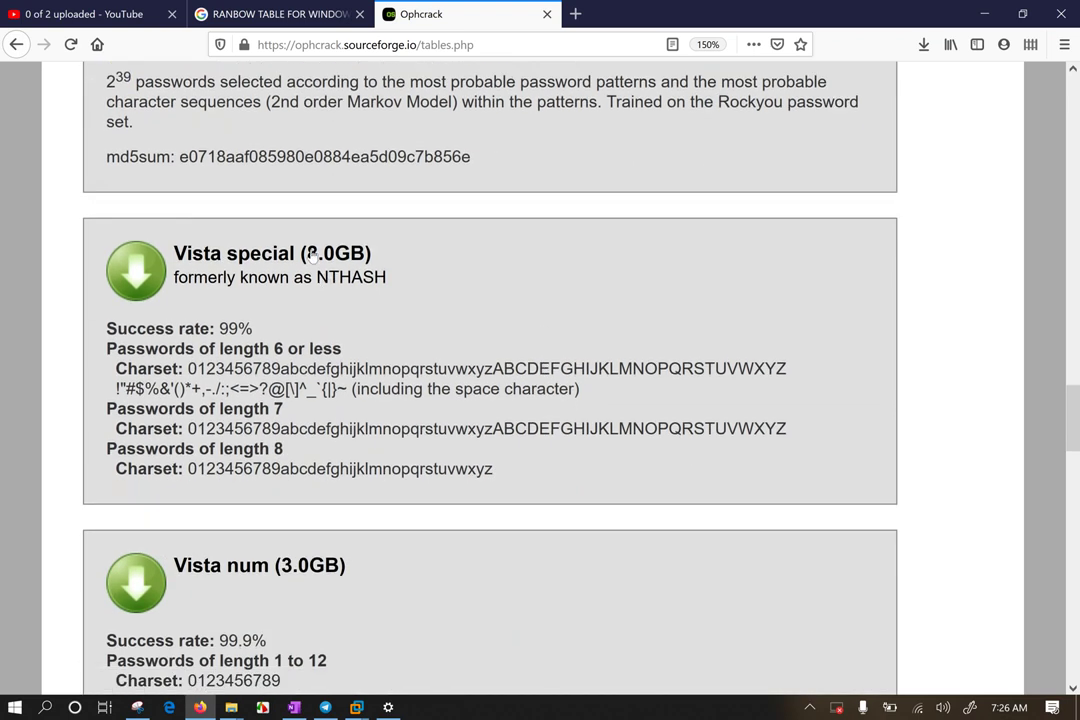
Examine the Vista special table's success rate, supported password lengths and charsets
left_click_drag(170, 349, 352, 357)
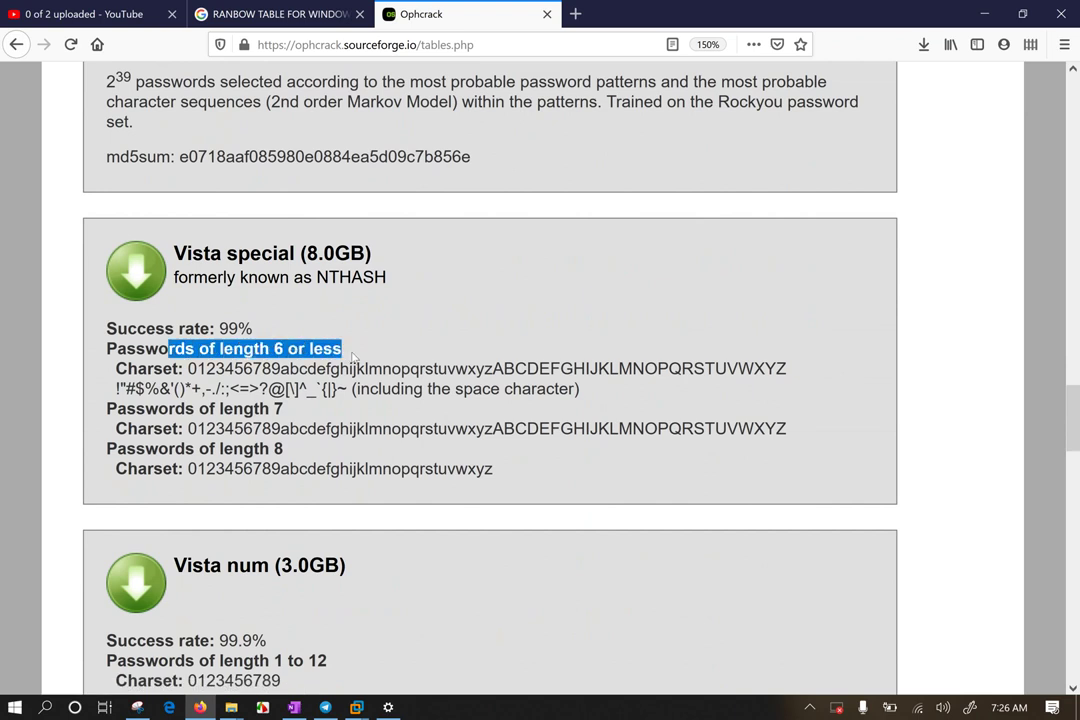
left_click_drag(256, 329, 221, 328)
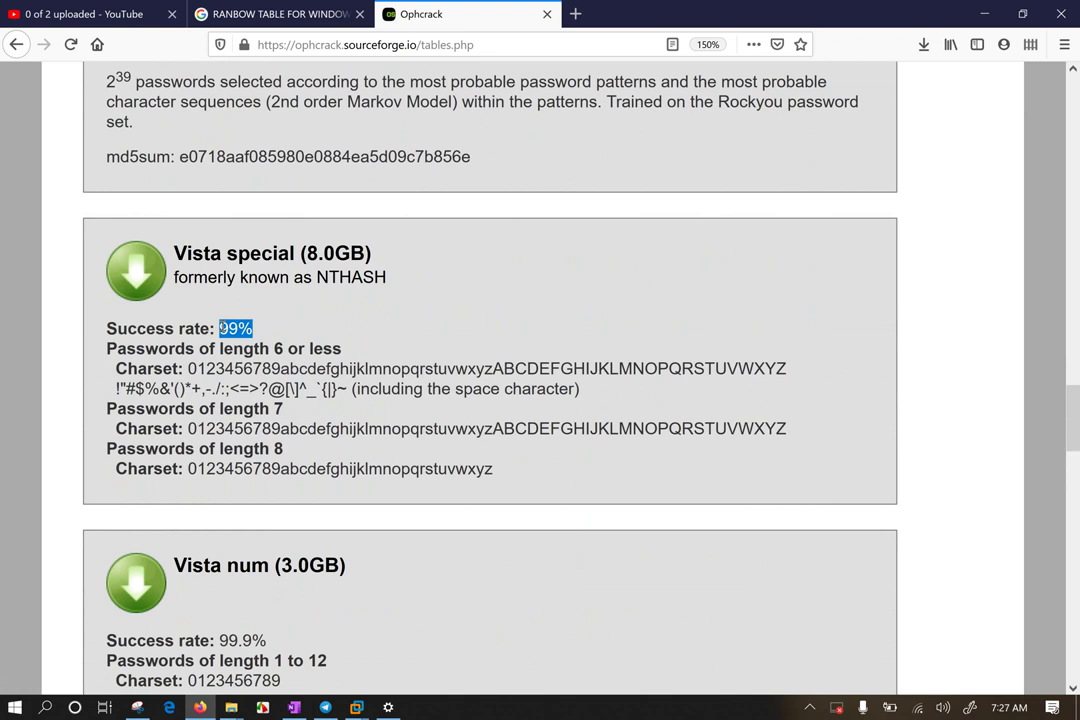
left_click_drag(187, 369, 336, 390)
left_click_drag(189, 430, 828, 432)
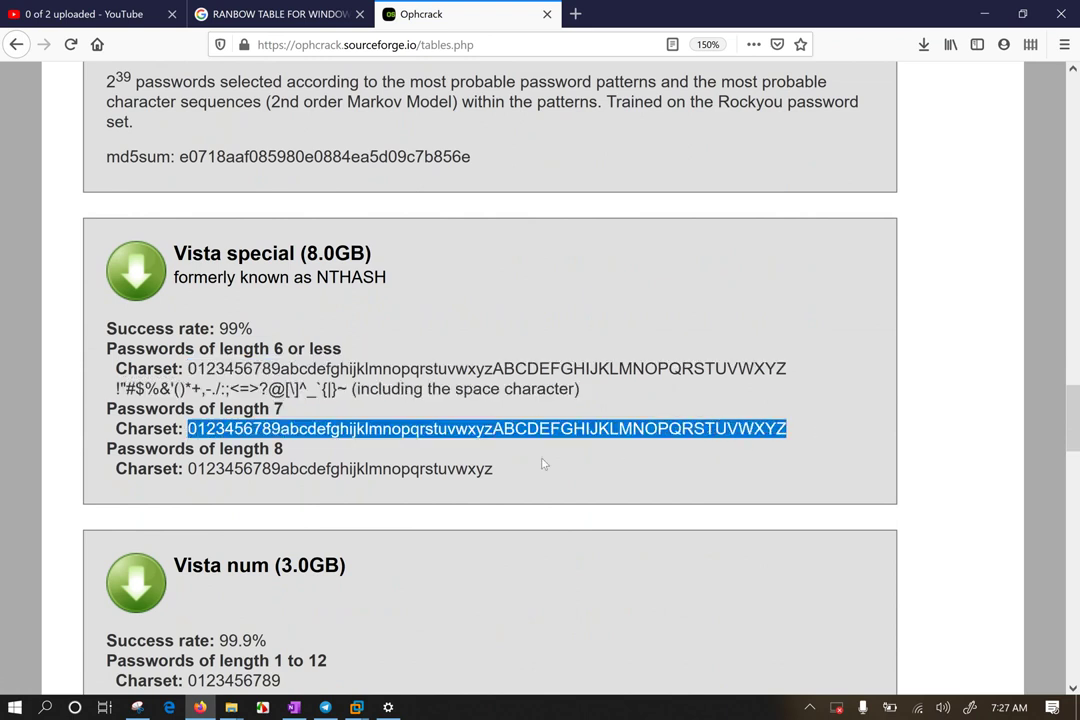
left_click_drag(199, 449, 302, 455)
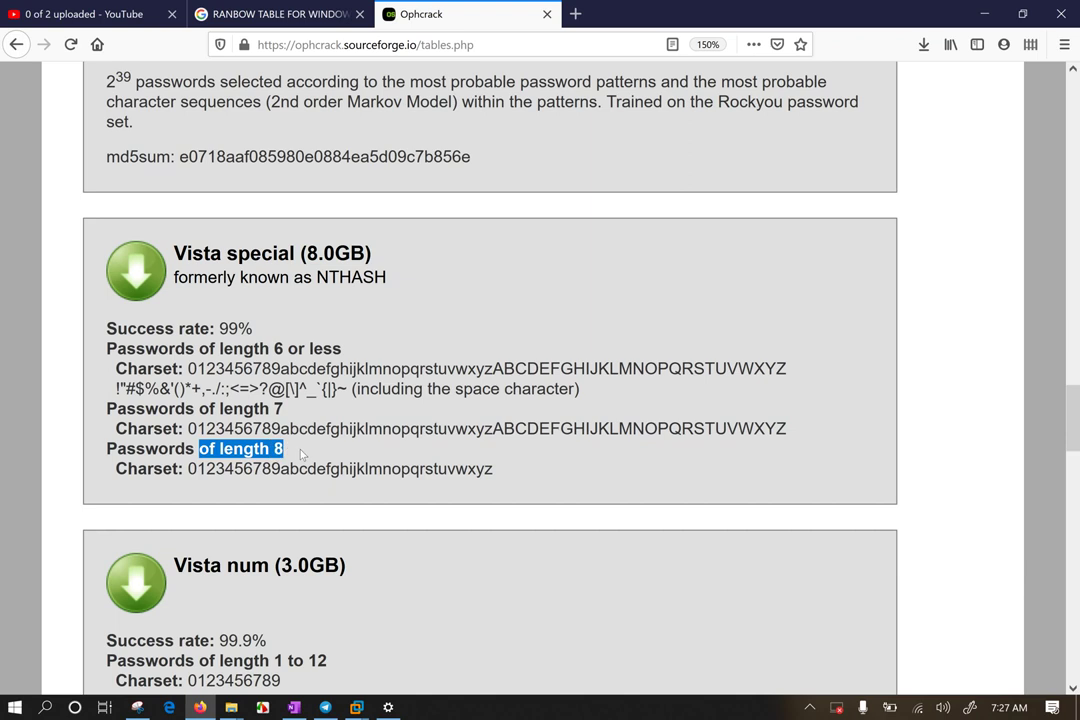
Highlight the Vista special table's shortest length range and success rate, and examine the Vista num table's supported password lengths
left_click(441, 413)
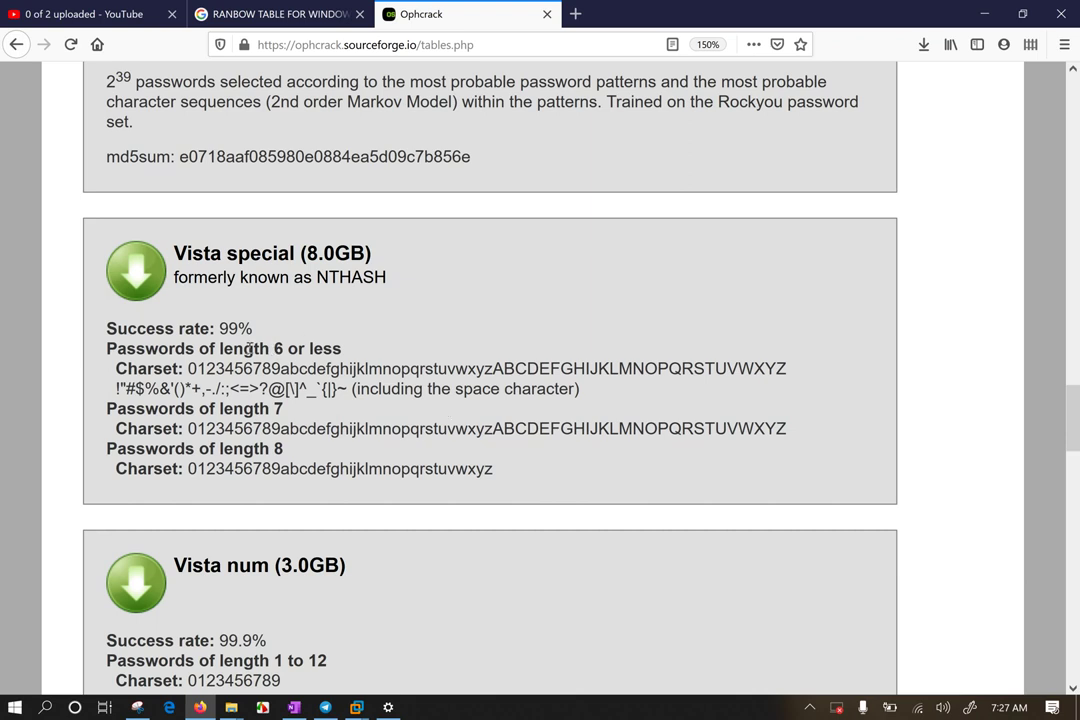
left_click_drag(253, 348, 343, 348)
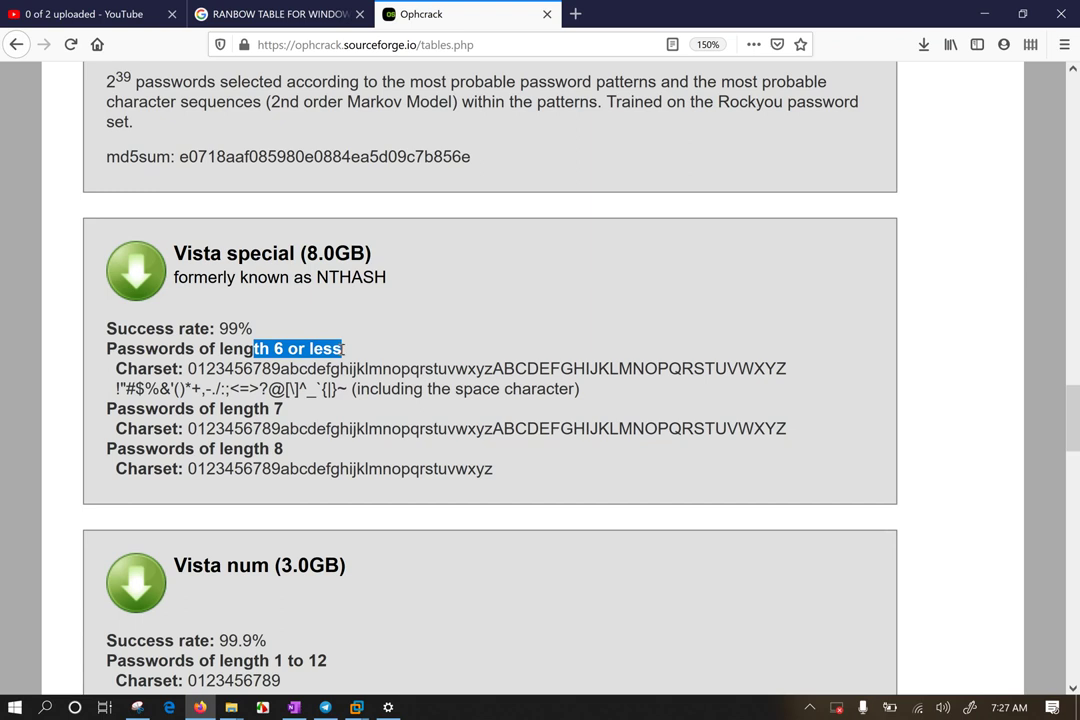
left_click_drag(218, 329, 258, 330)
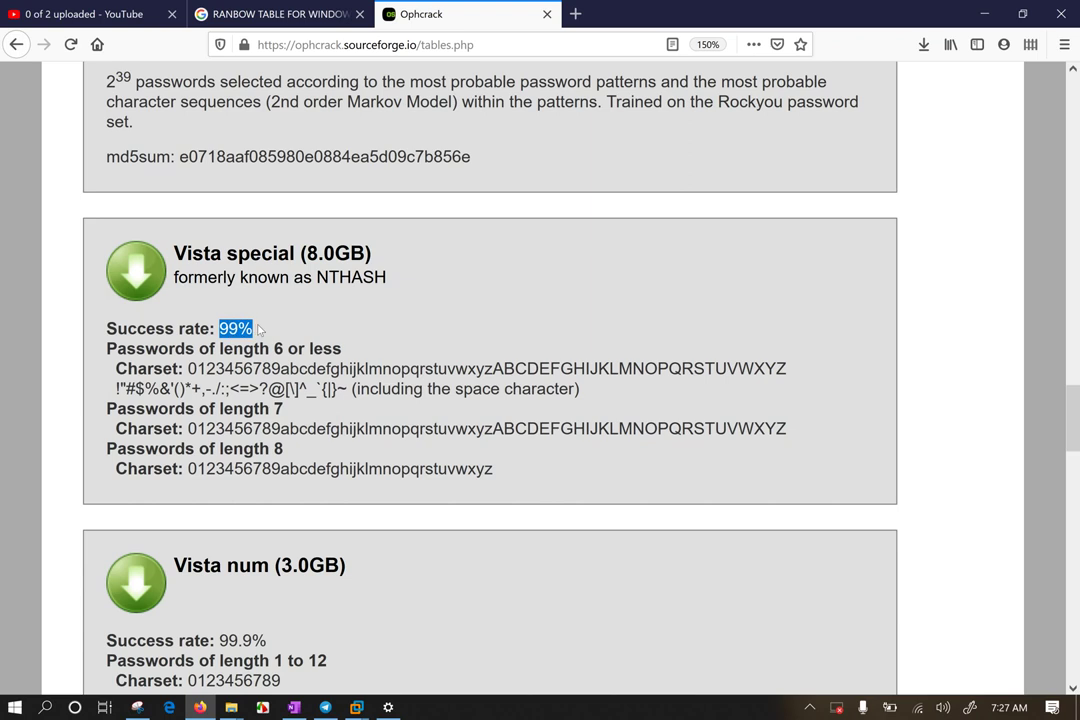
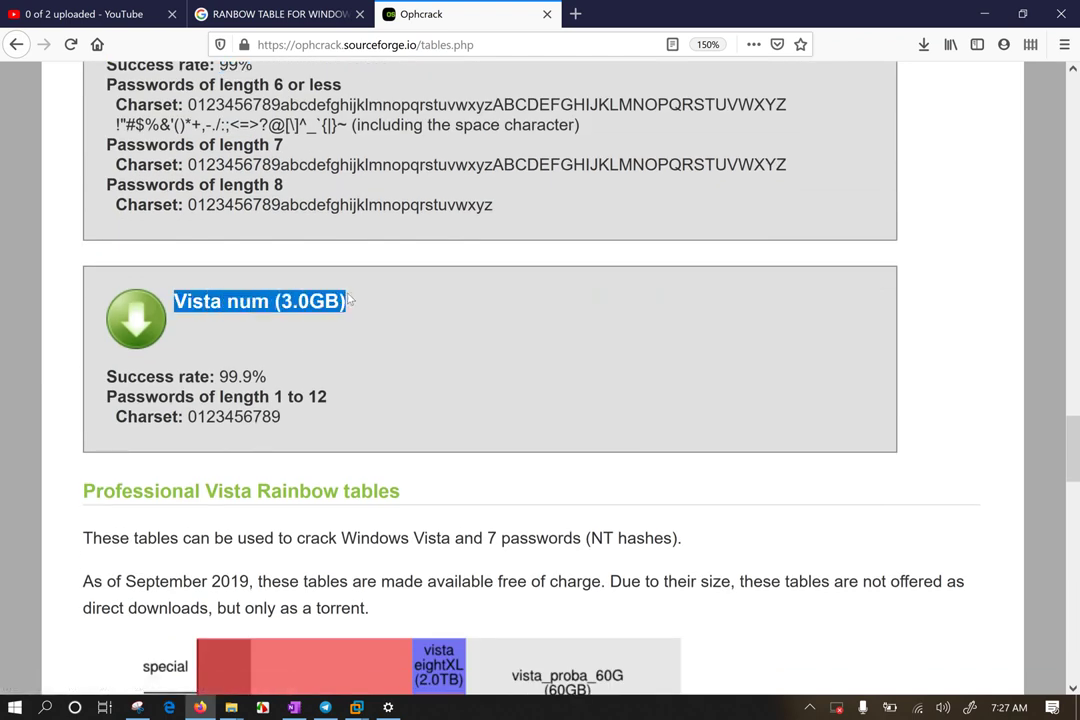
left_click(418, 258)
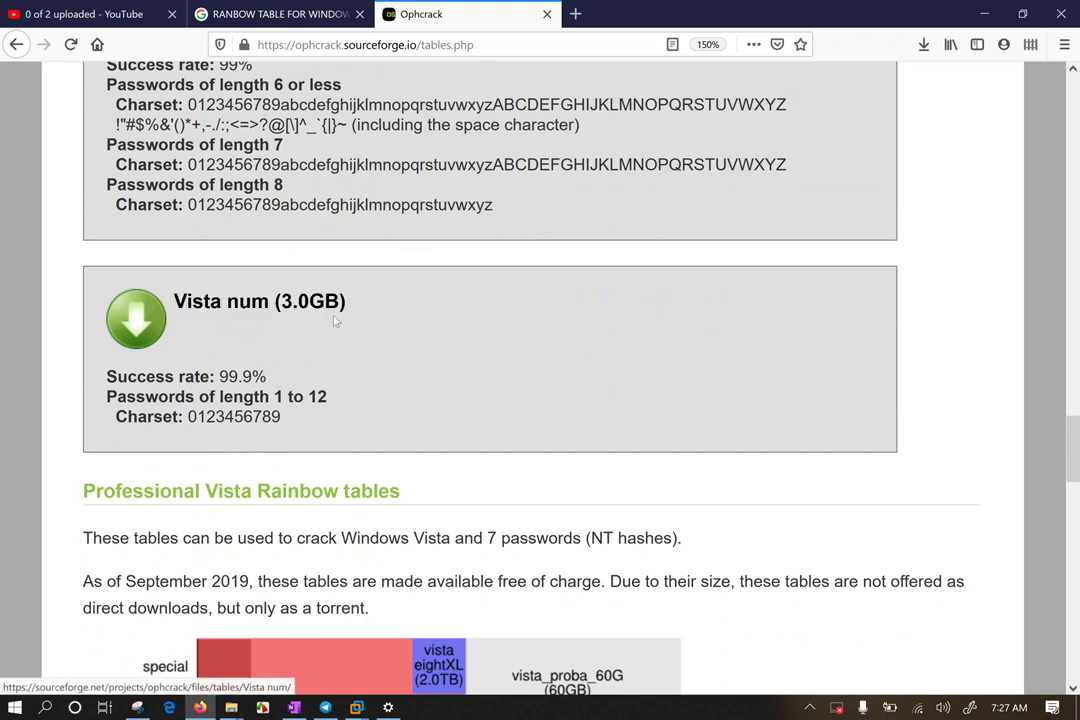
left_click_drag(269, 398, 338, 402)
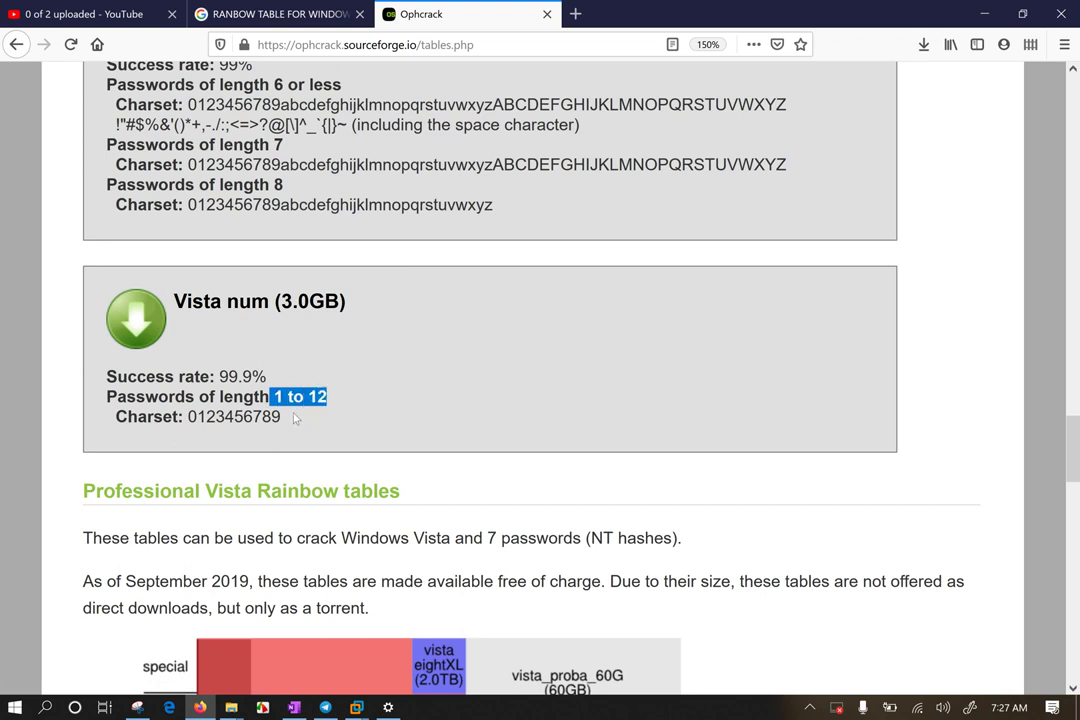
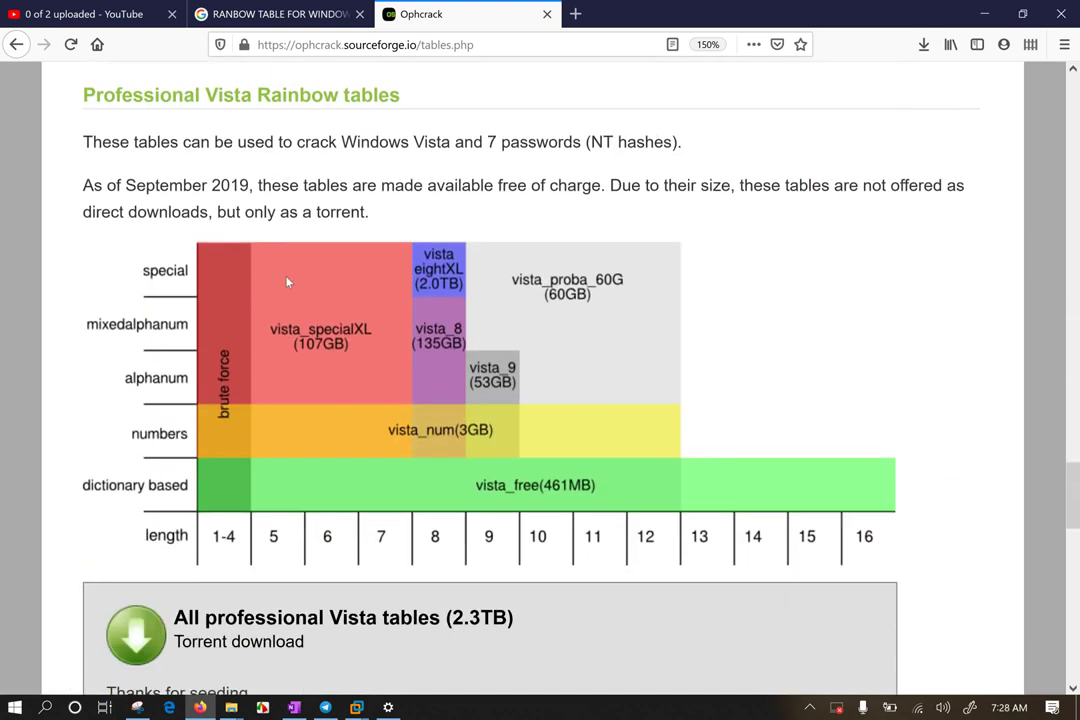
Examine the professional Vista rainbow tables, comparing the sizes and password lengths of Vista proba 60G, specialXL, eight and eightXL
scroll(240, 232, "down", 4)
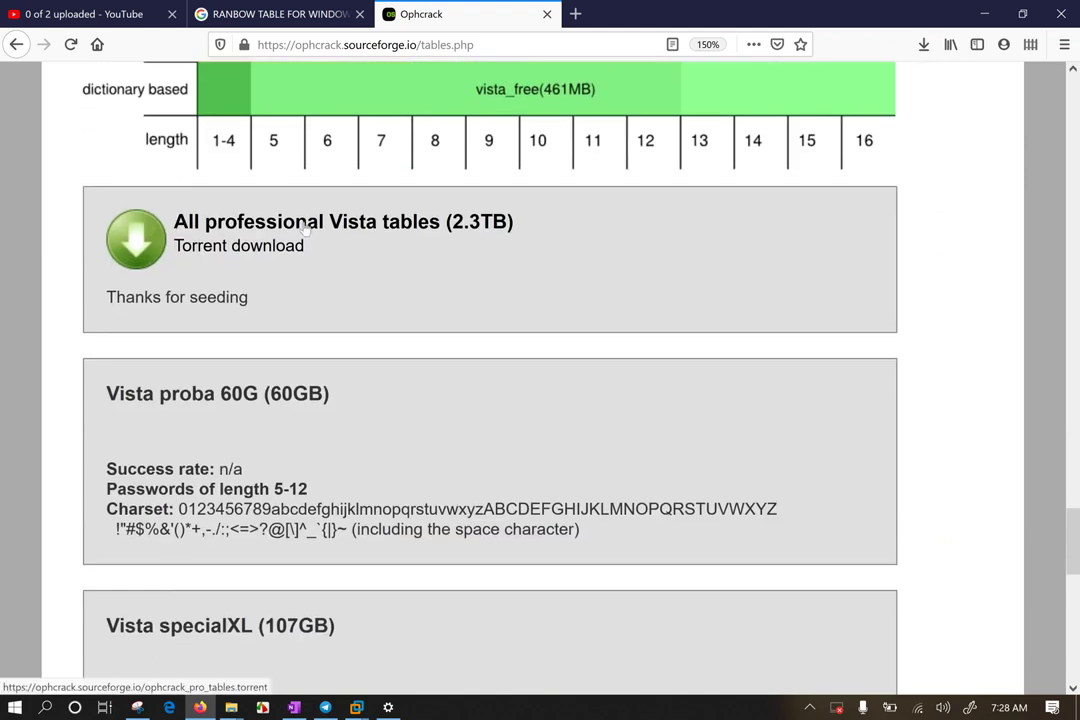
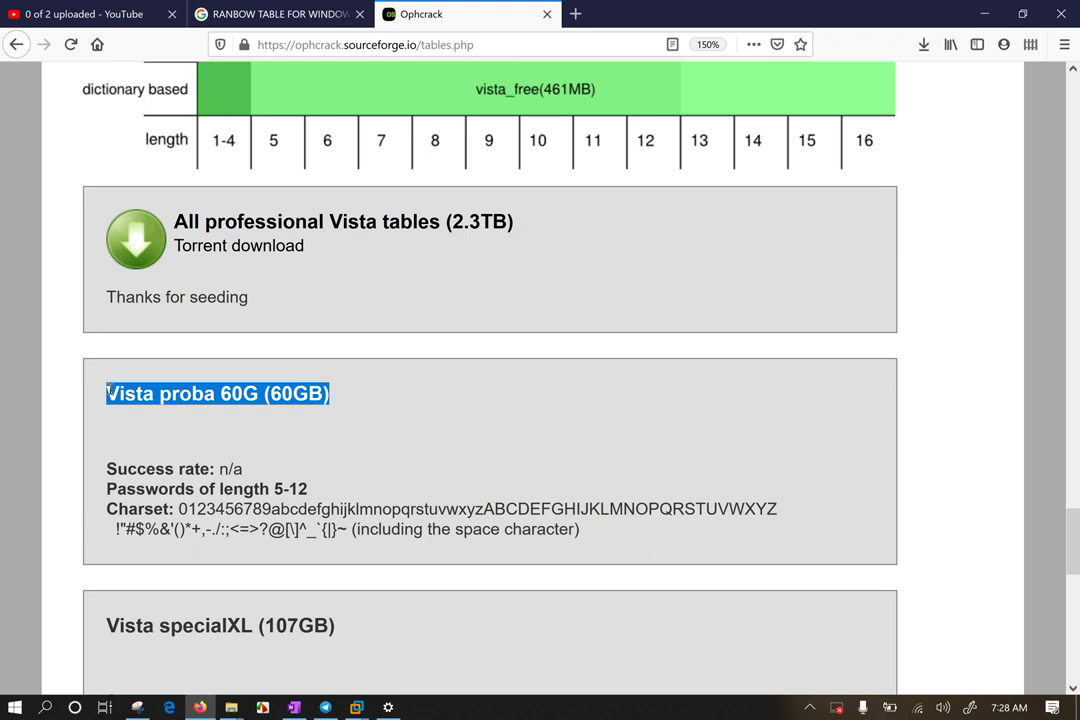
scroll(300, 330, "down", 3)
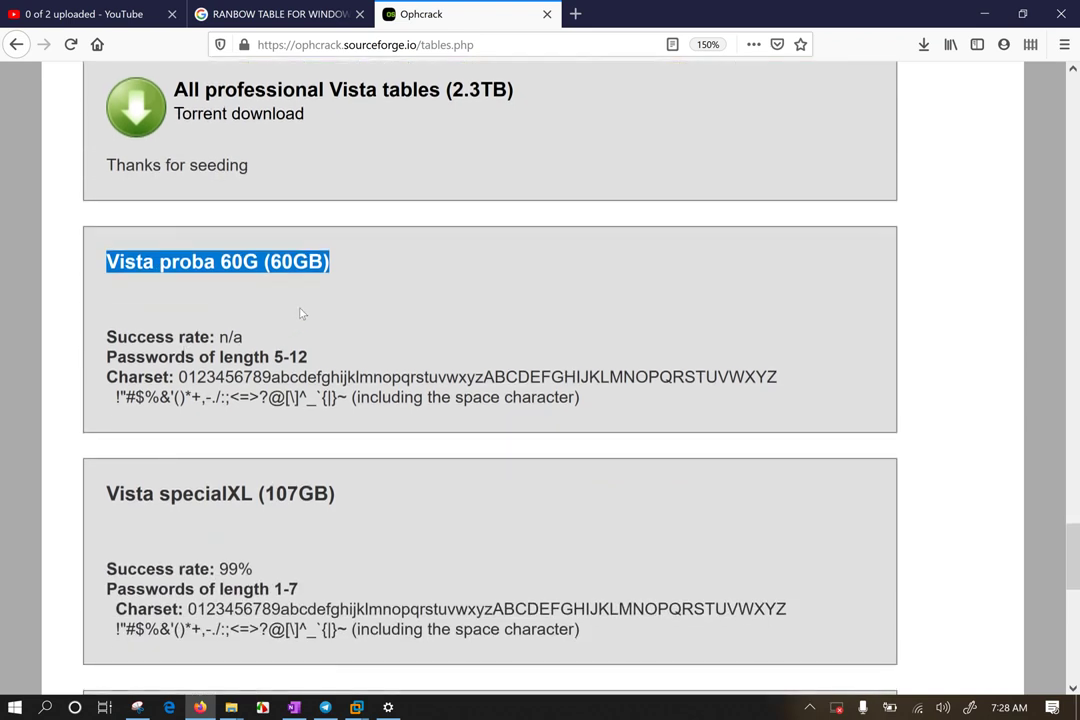
scroll(300, 338, "down", 1)
left_click_drag(264, 361, 376, 372)
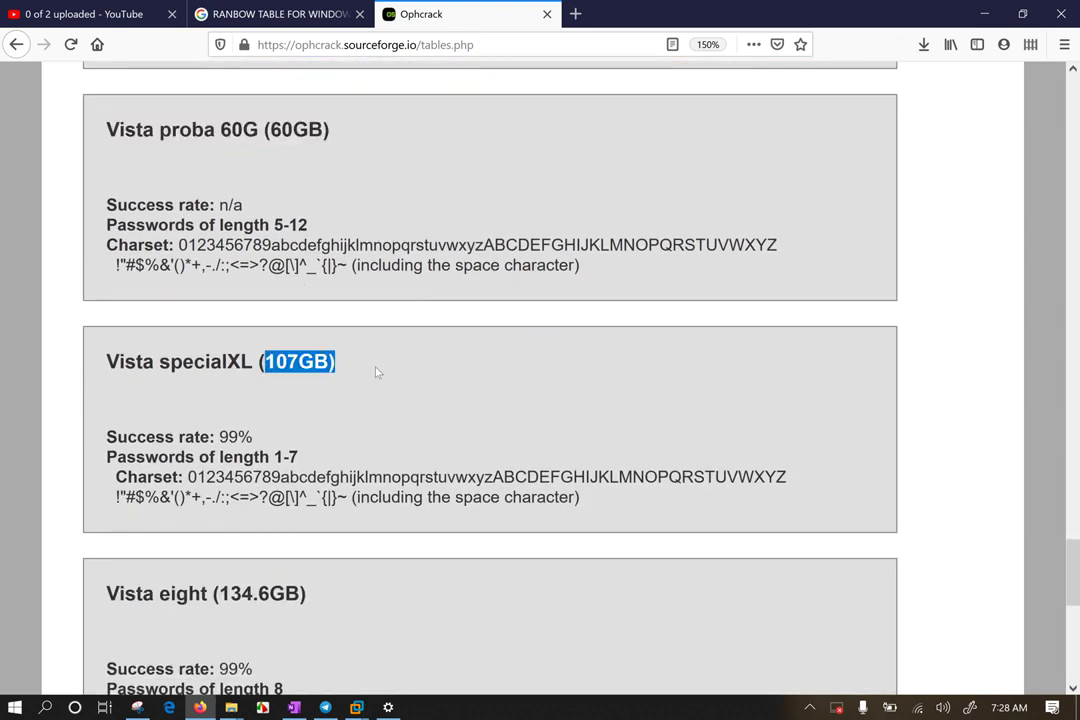
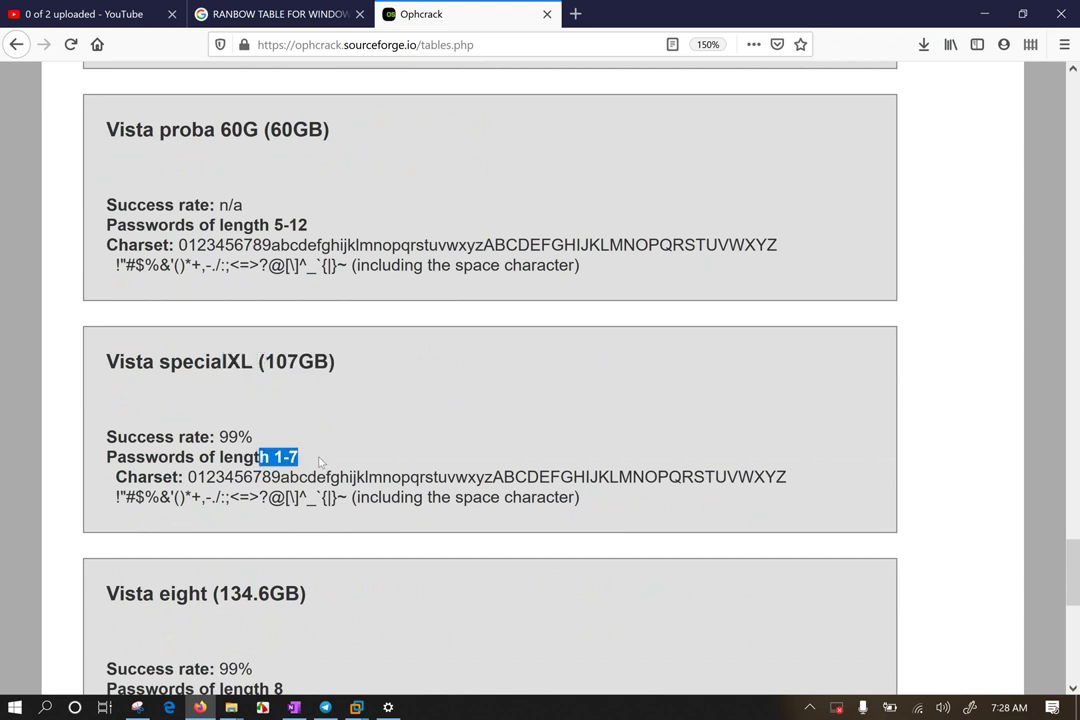
scroll(320, 461, "down", 4)
left_click_drag(168, 425, 320, 430)
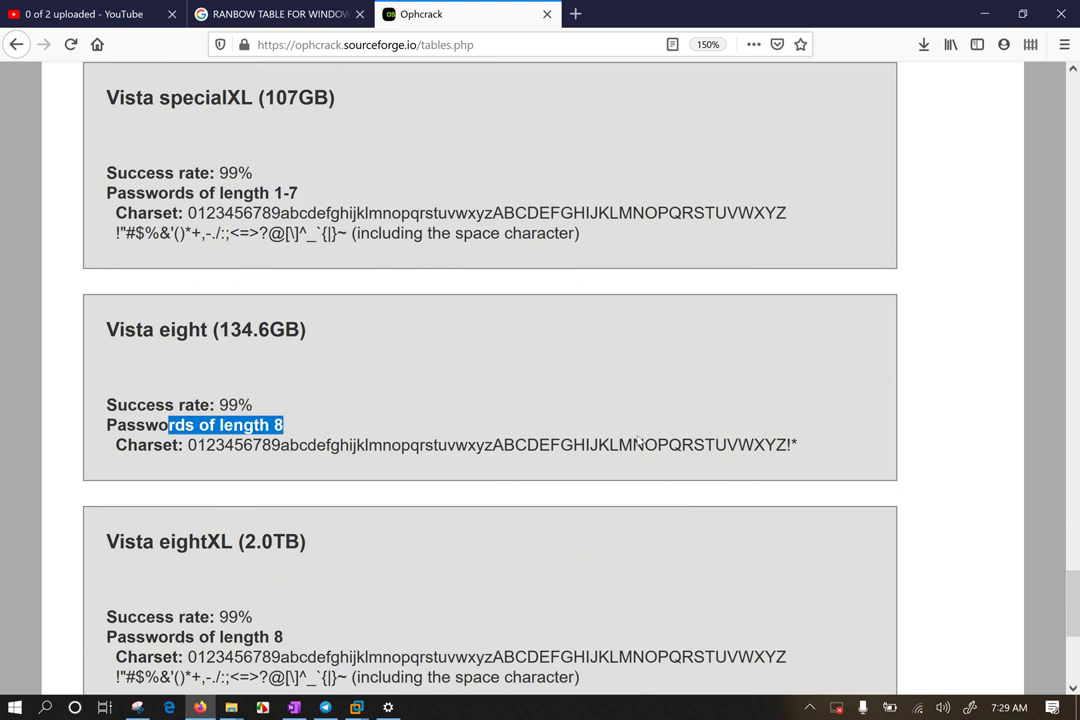
scroll(637, 441, "down", 6)
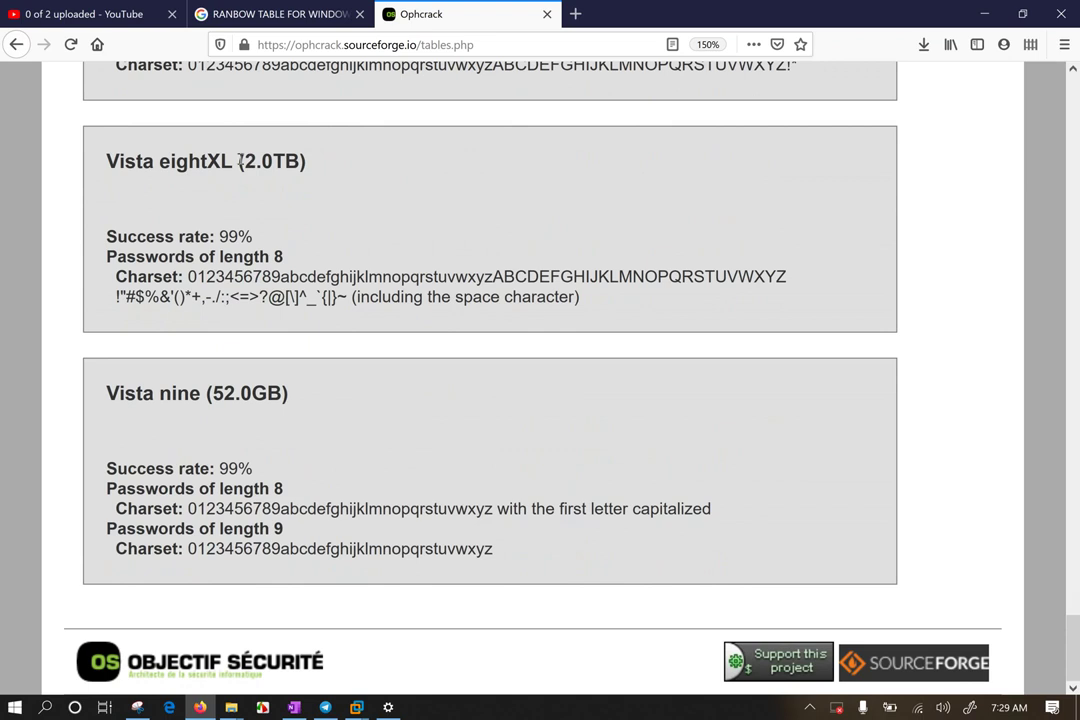
left_click_drag(237, 161, 340, 166)
left_click_drag(219, 257, 309, 257)
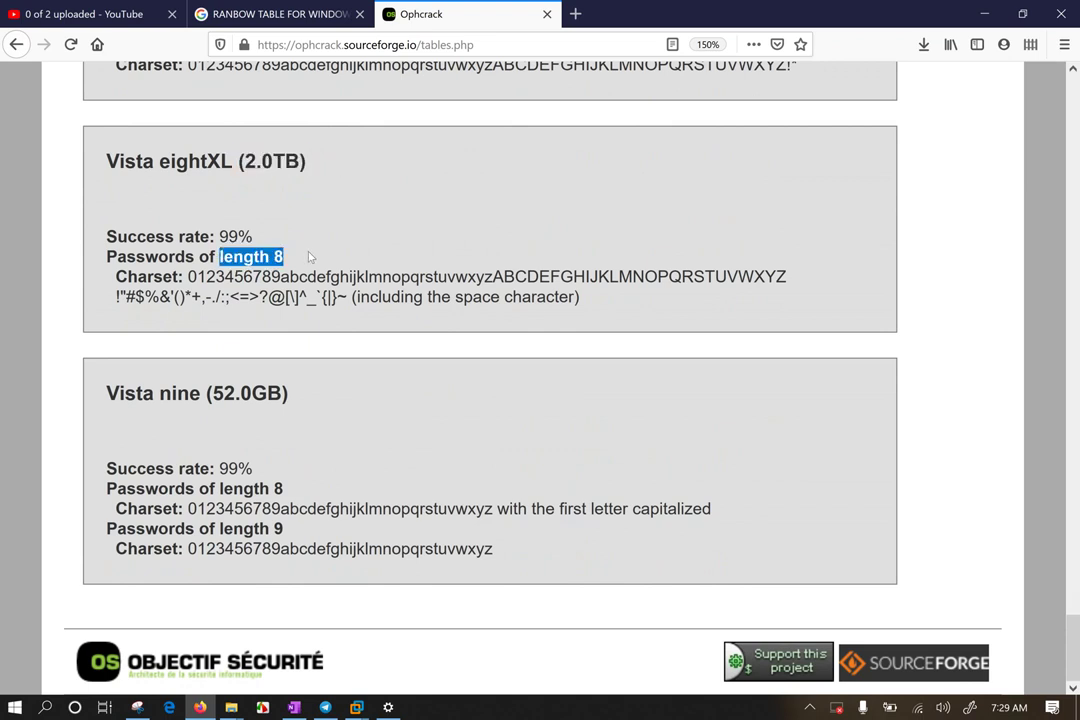
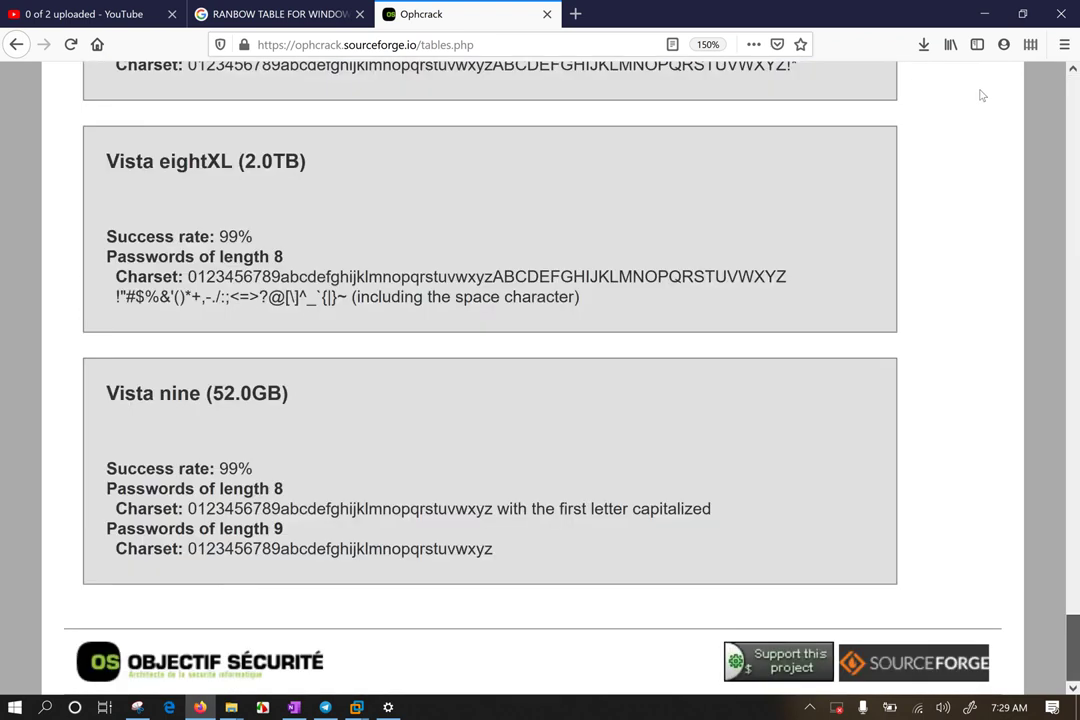
Open the Ophcrack News page and read the release entries for versions 3.8.0 and 3.7.0
key("Home")
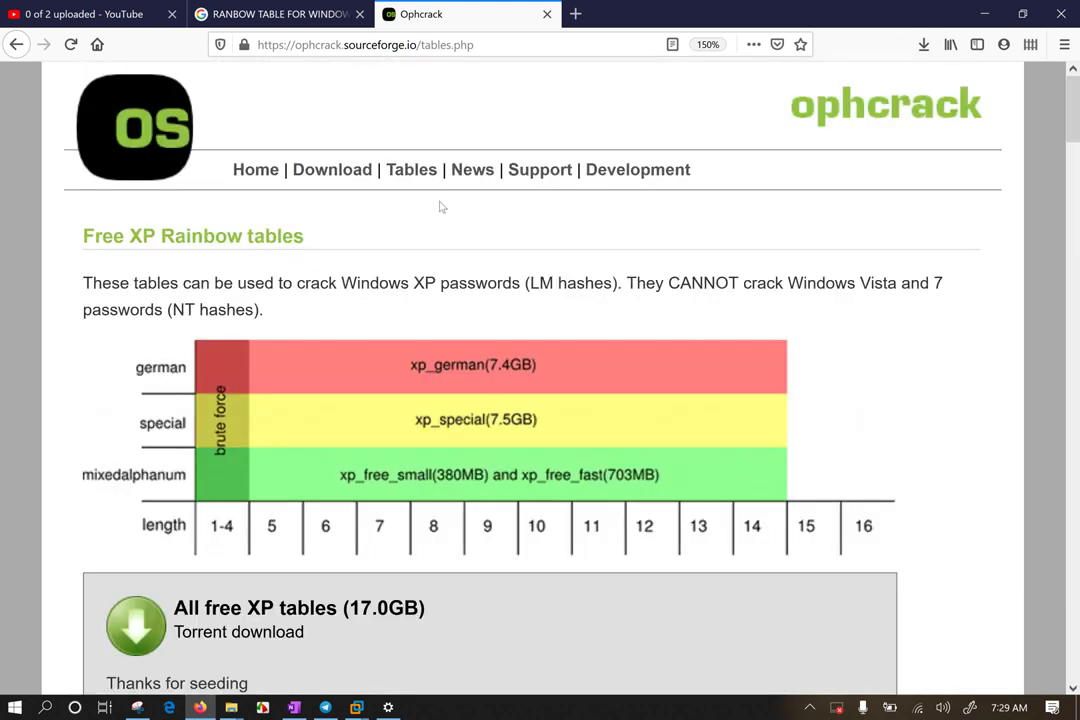
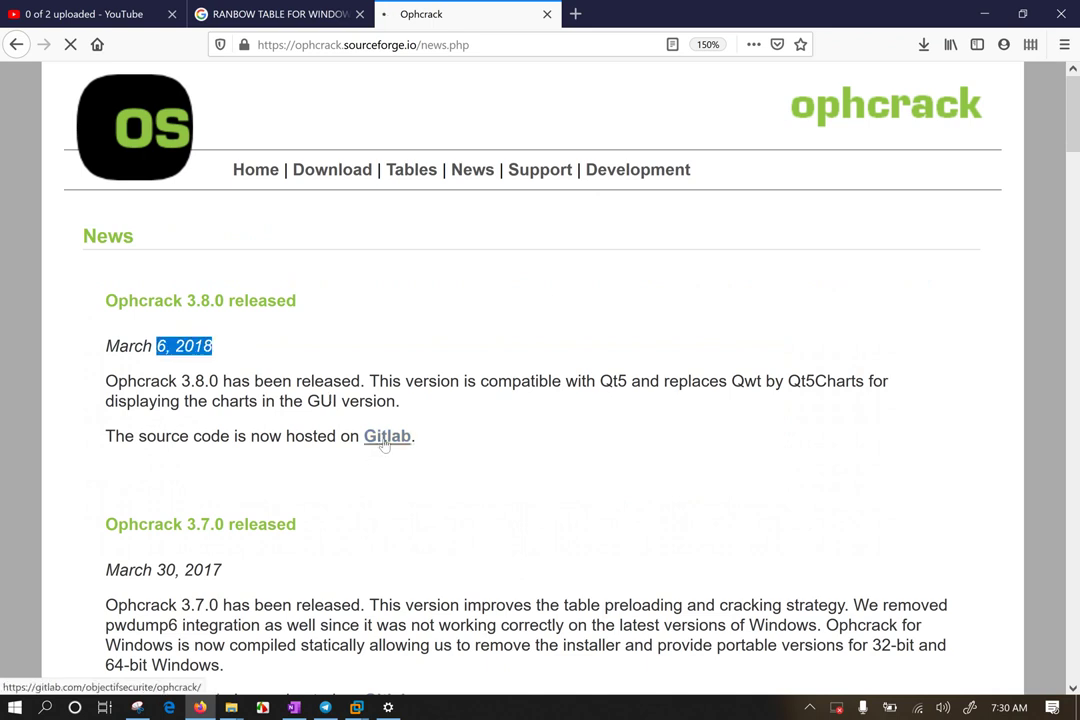
scroll(380, 440, "down", 5)
scroll(370, 428, "up", 5)
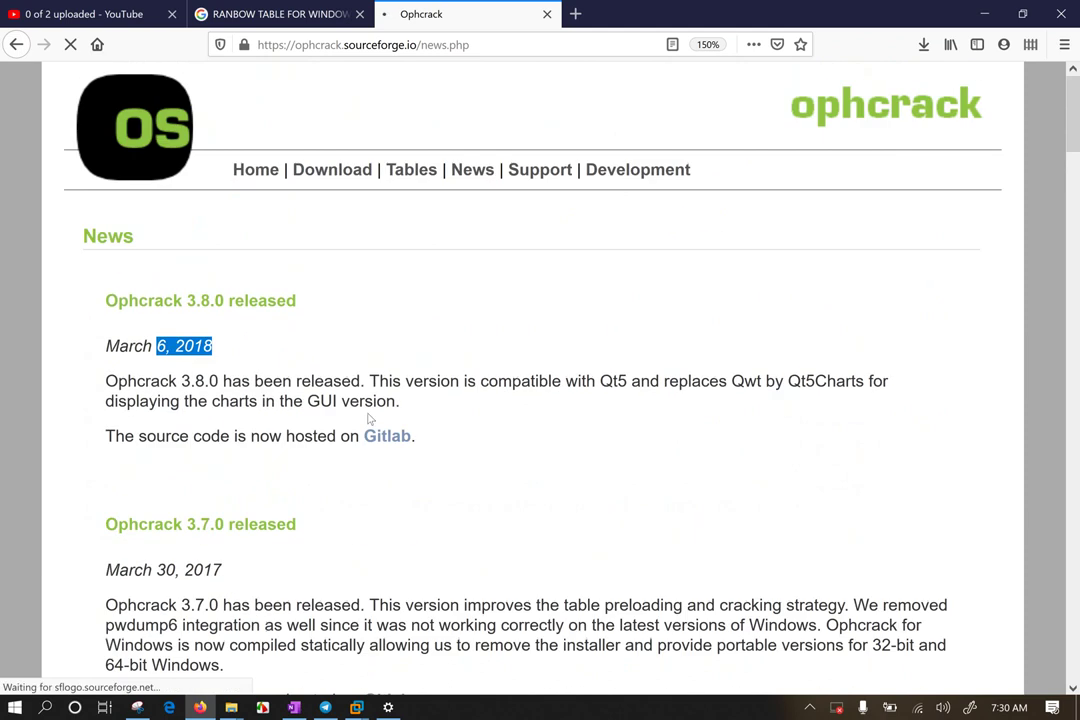
left_click(453, 311)
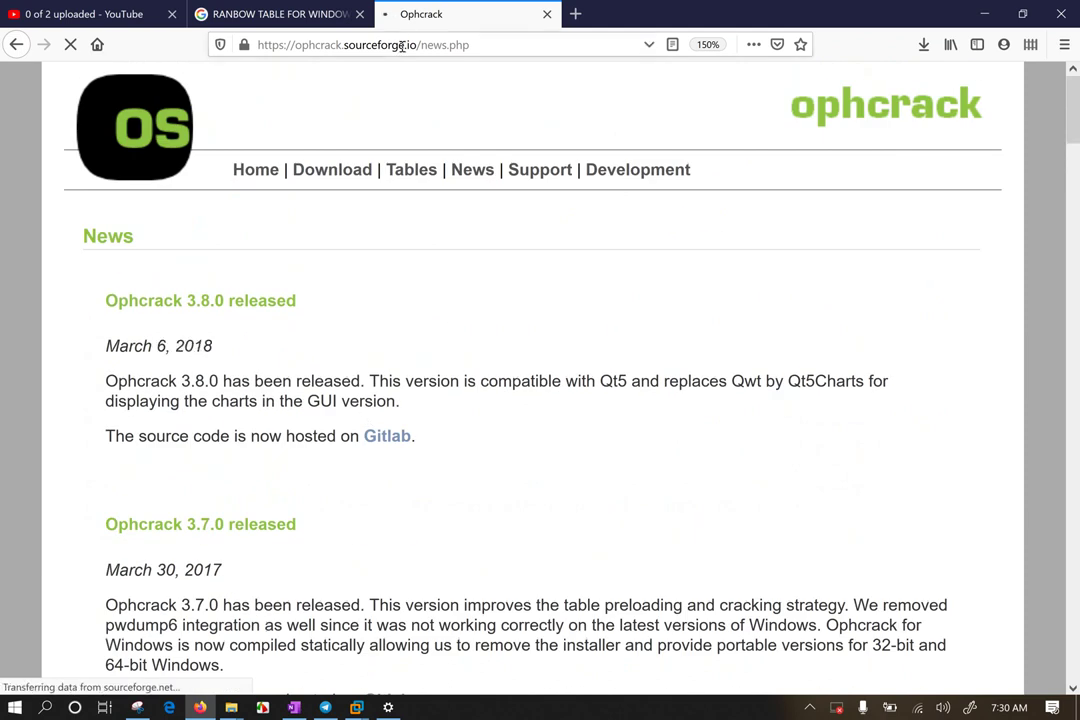
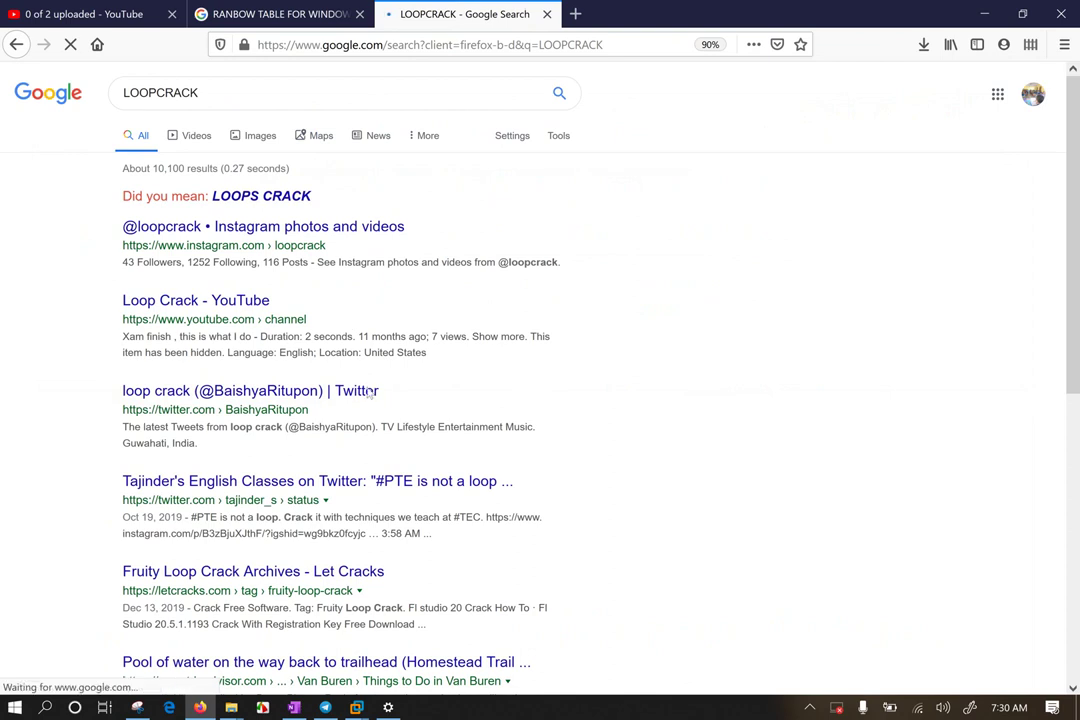
Look through the Google results for LOOPCRACK, then refine the search to LOOPCRACK TOOL DOWNLOAD and scan those results
scroll(438, 470, "down", 3)
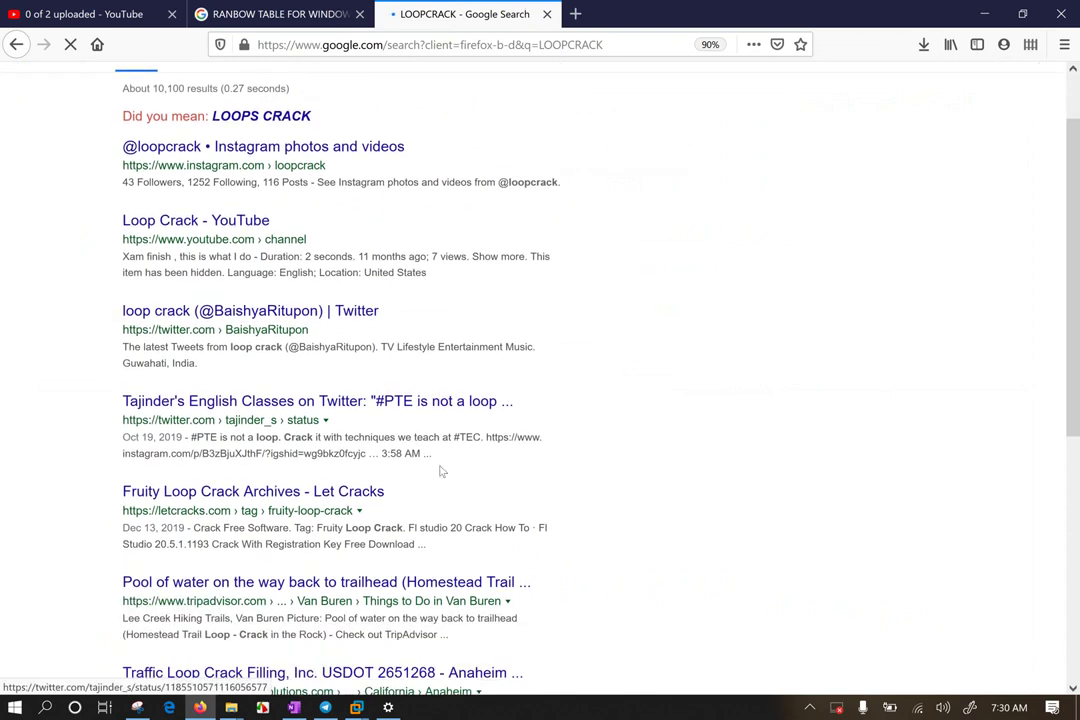
scroll(447, 465, "up", 3)
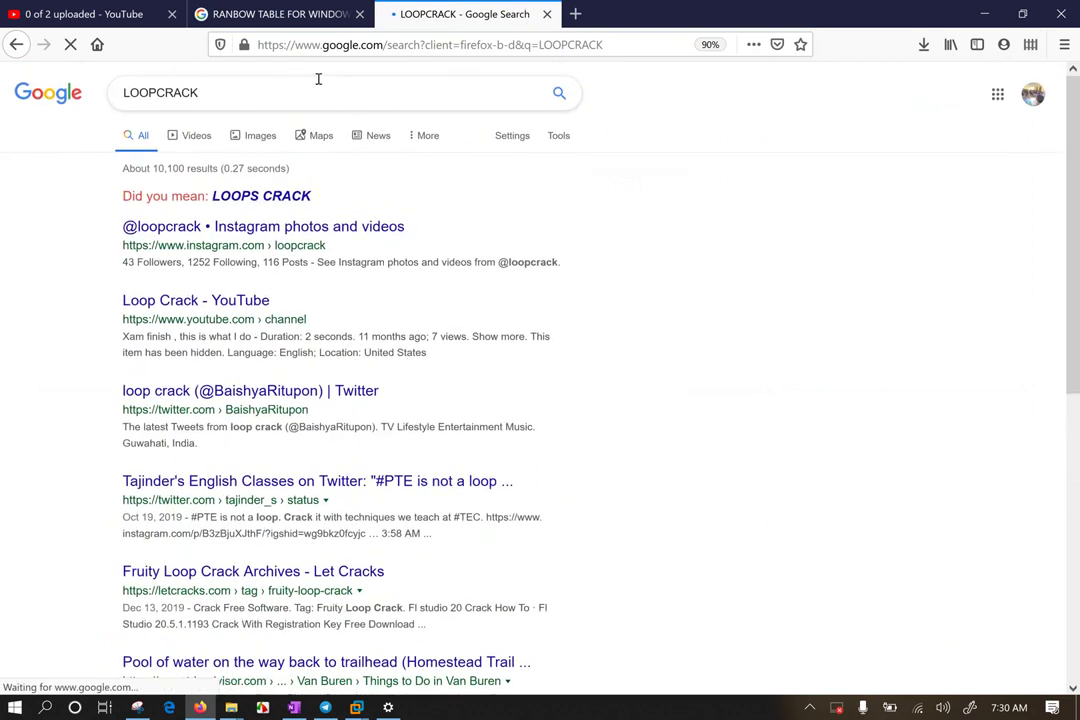
left_click(275, 99)
type("TOOL DOWNLOAD")
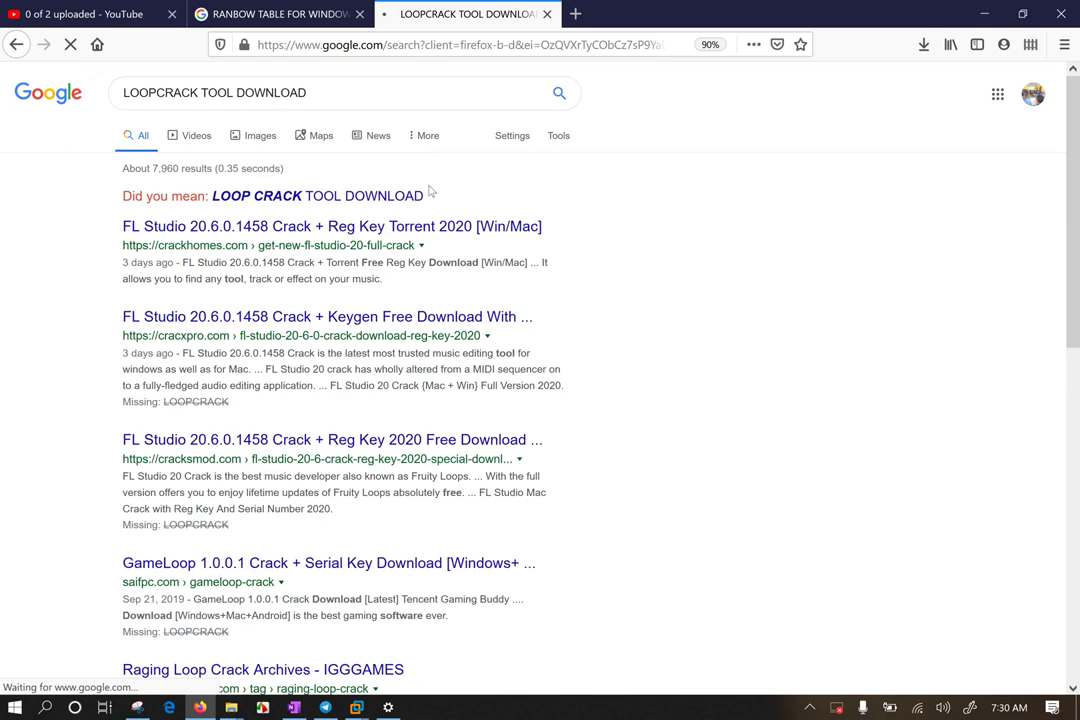
left_click(330, 318)
scroll(754, 444, "down", 5)
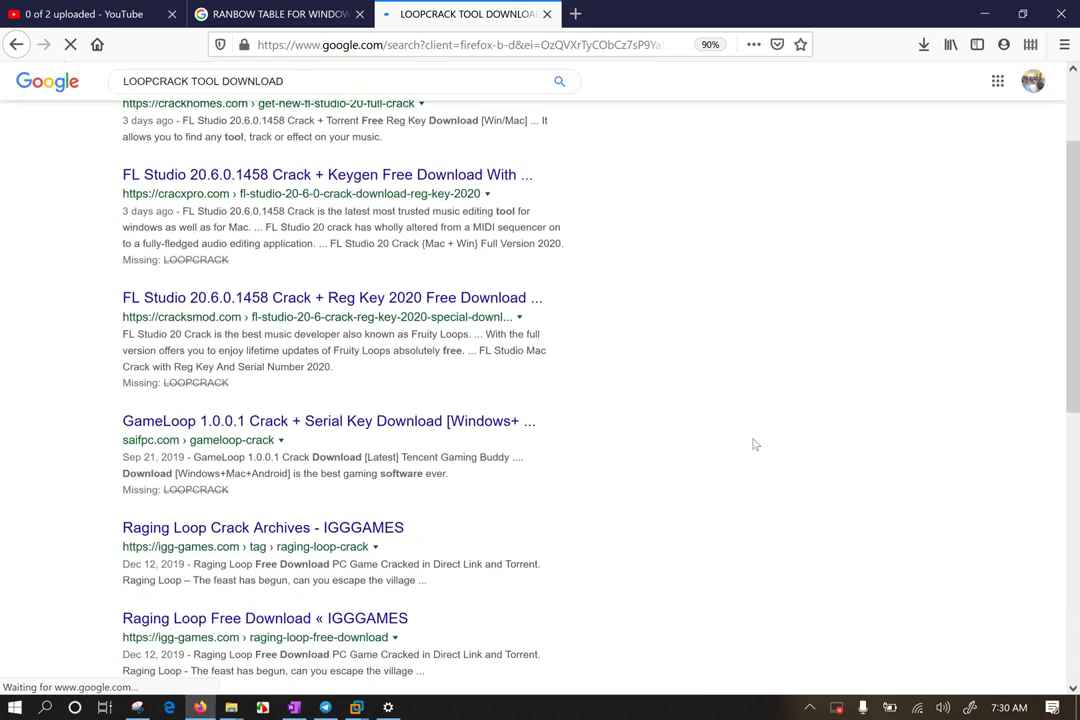
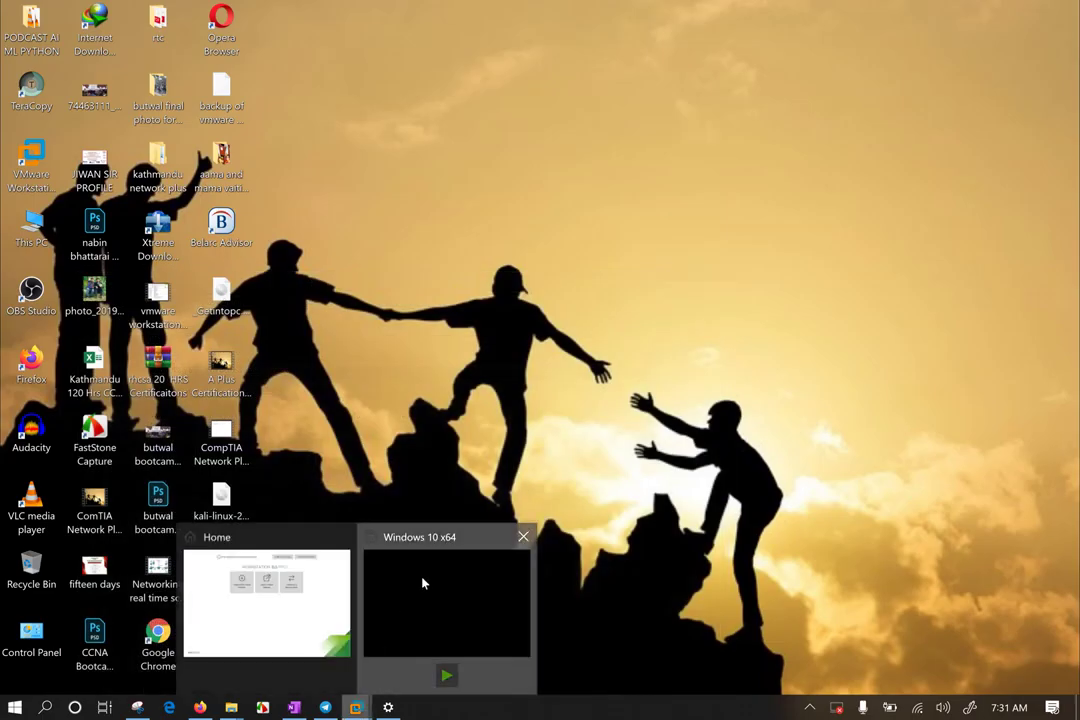
Switch to the Windows 10 x64 virtual machine in VMware Workstation and close the Home page
left_click(422, 580)
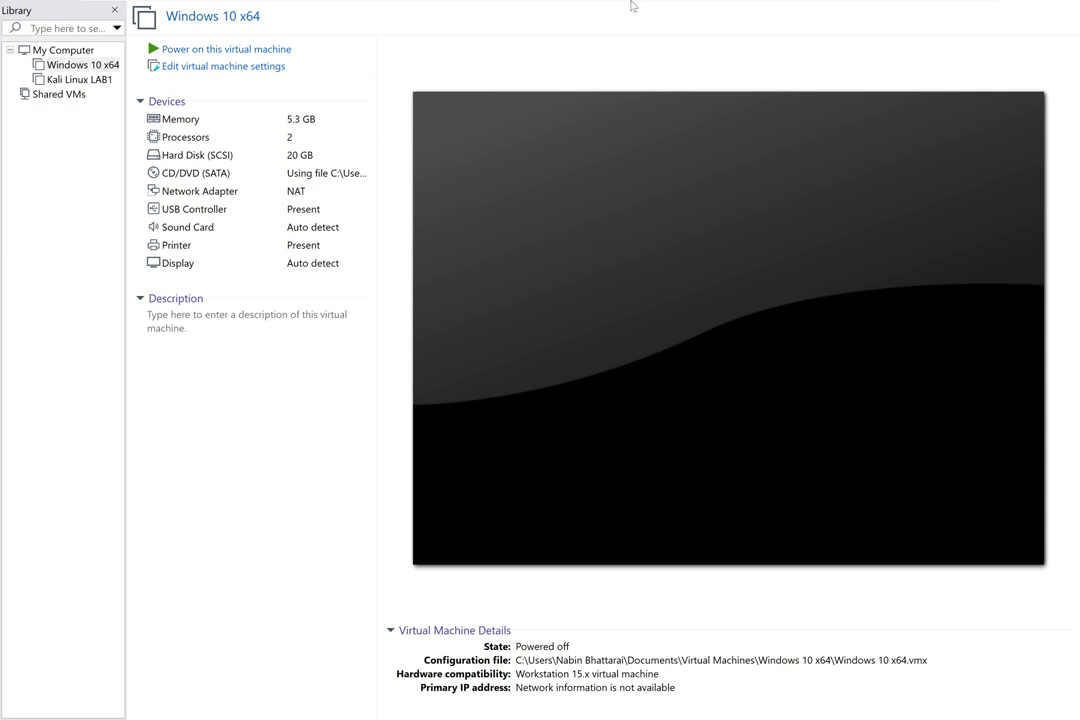
left_click(966, 12)
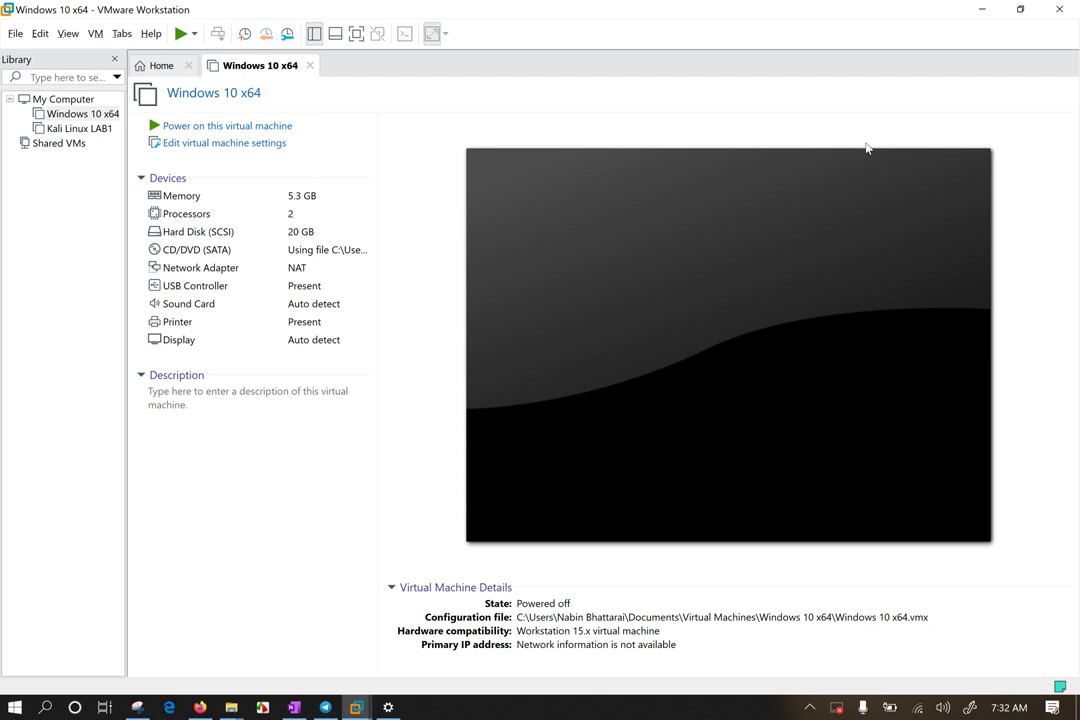
left_click(163, 66)
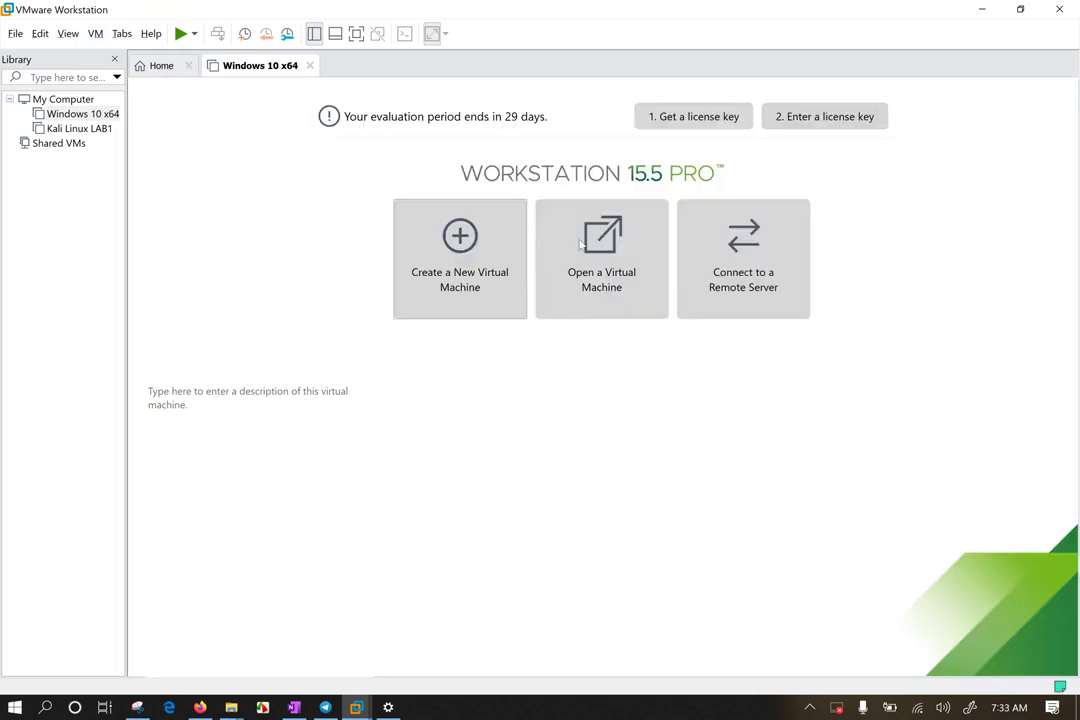
key("ctrl+w")
Open the Kali Linux LAB1 virtual machine from the library and power it on
left_click(67, 131)
left_click(67, 130)
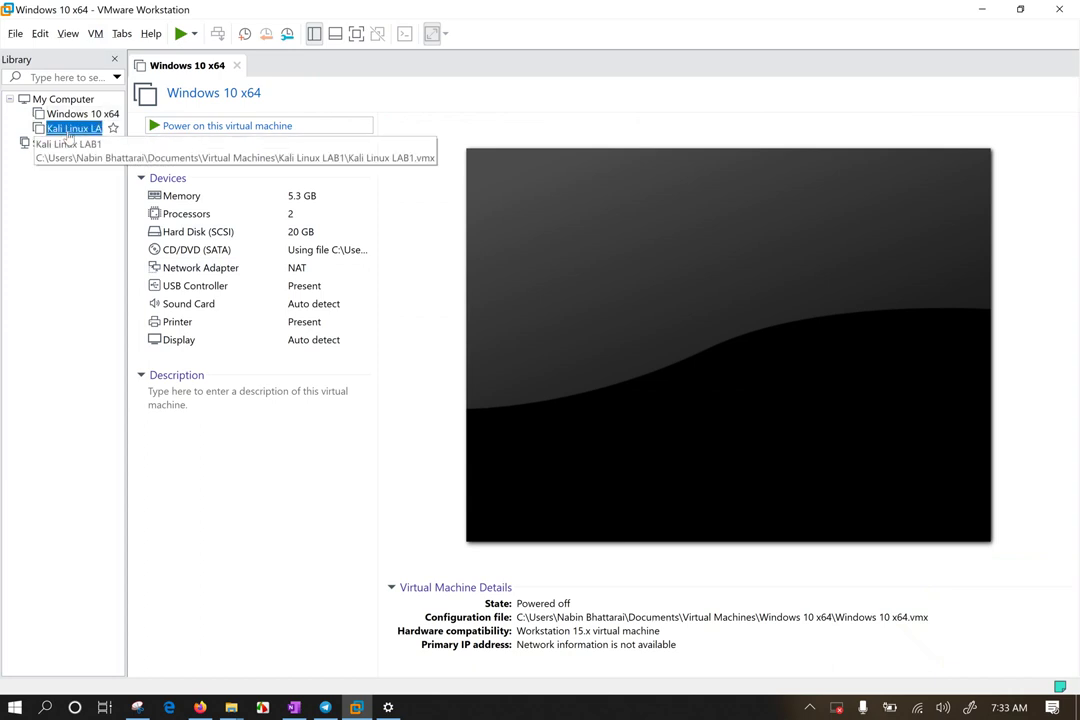
left_click(704, 31)
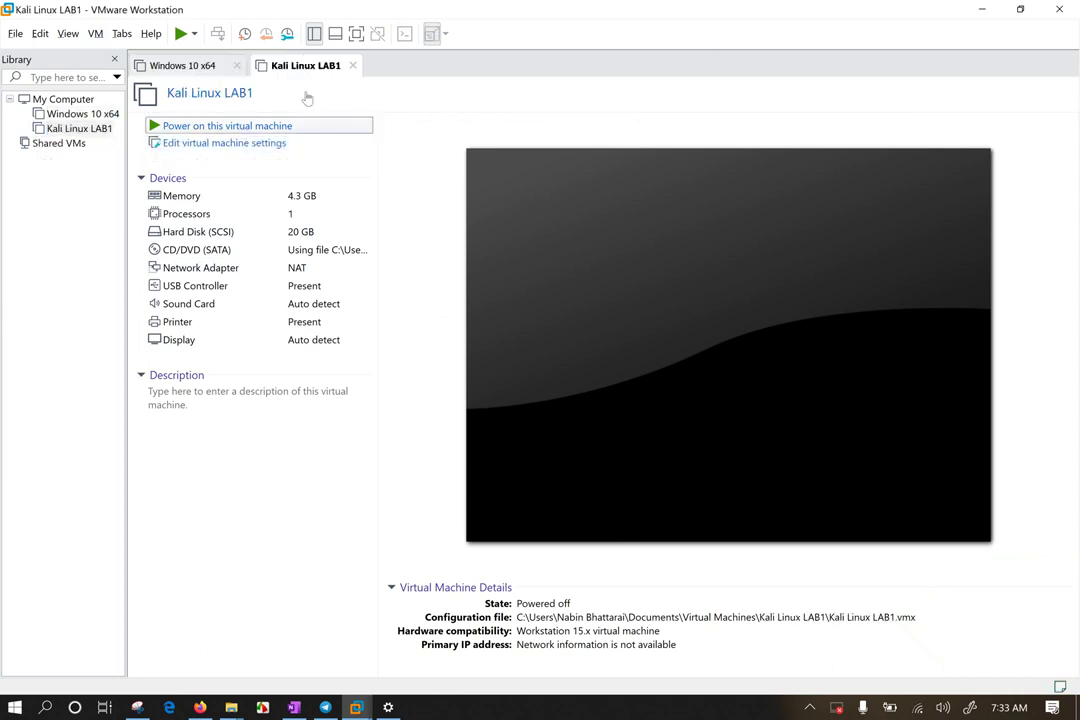
left_click(250, 125)
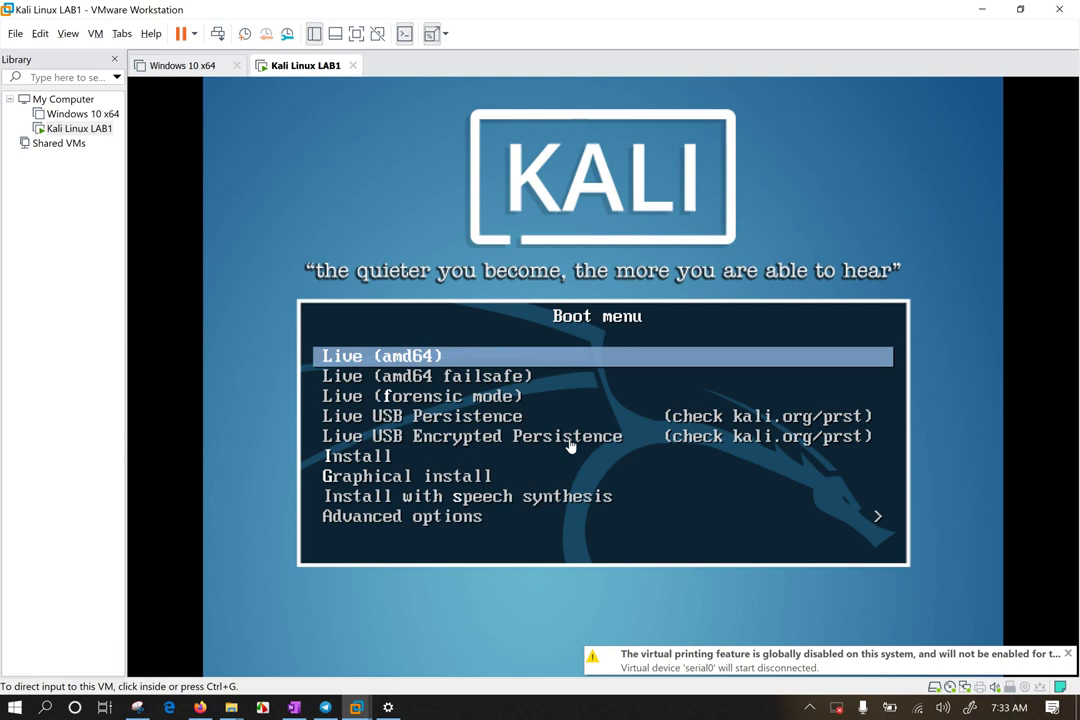
Give the Kali virtual machine input focus, keep Live (amd64) selected in its boot menu, and release the pointer
left_click(571, 446)
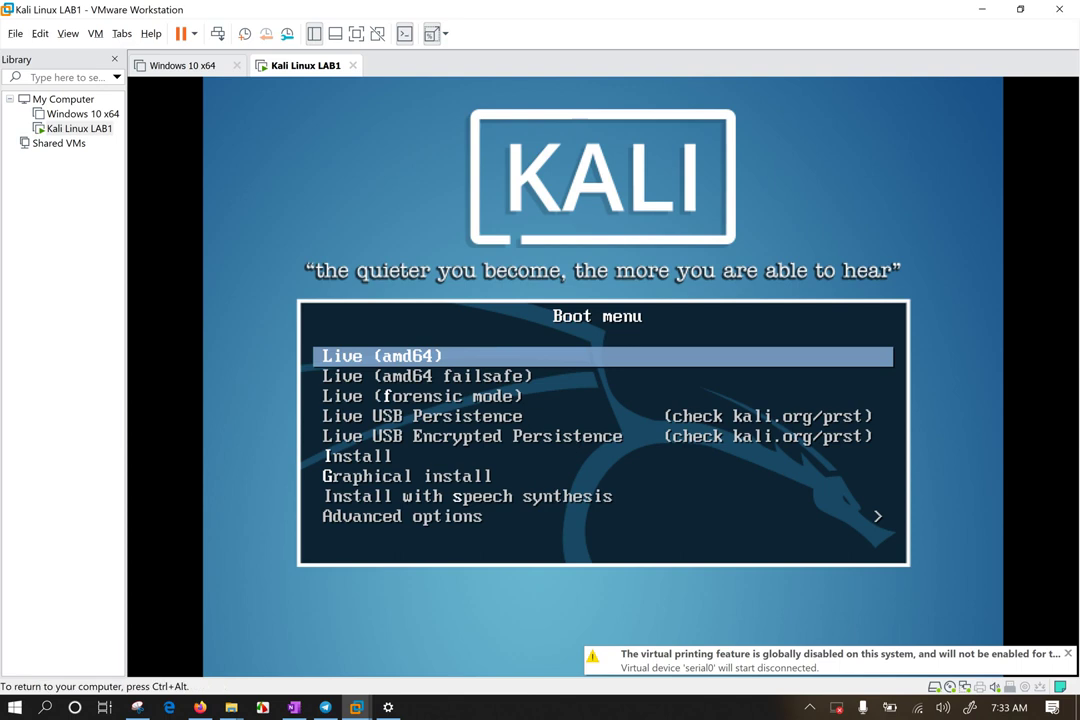
key("Down")
key("Up")
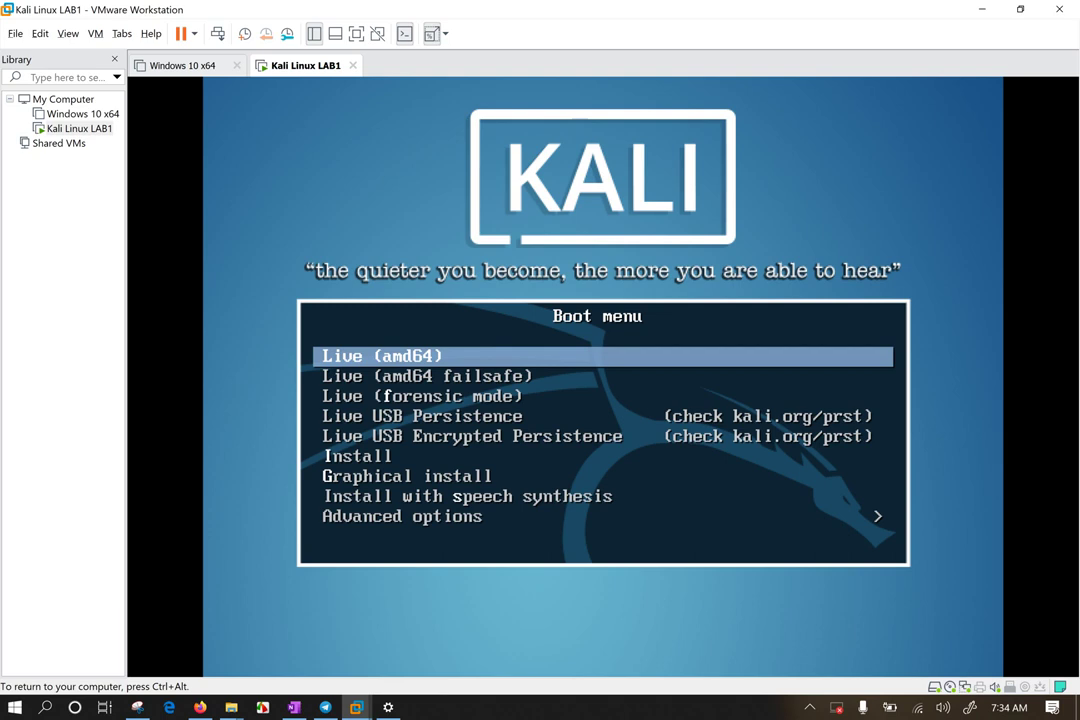
key("ctrl+alt")
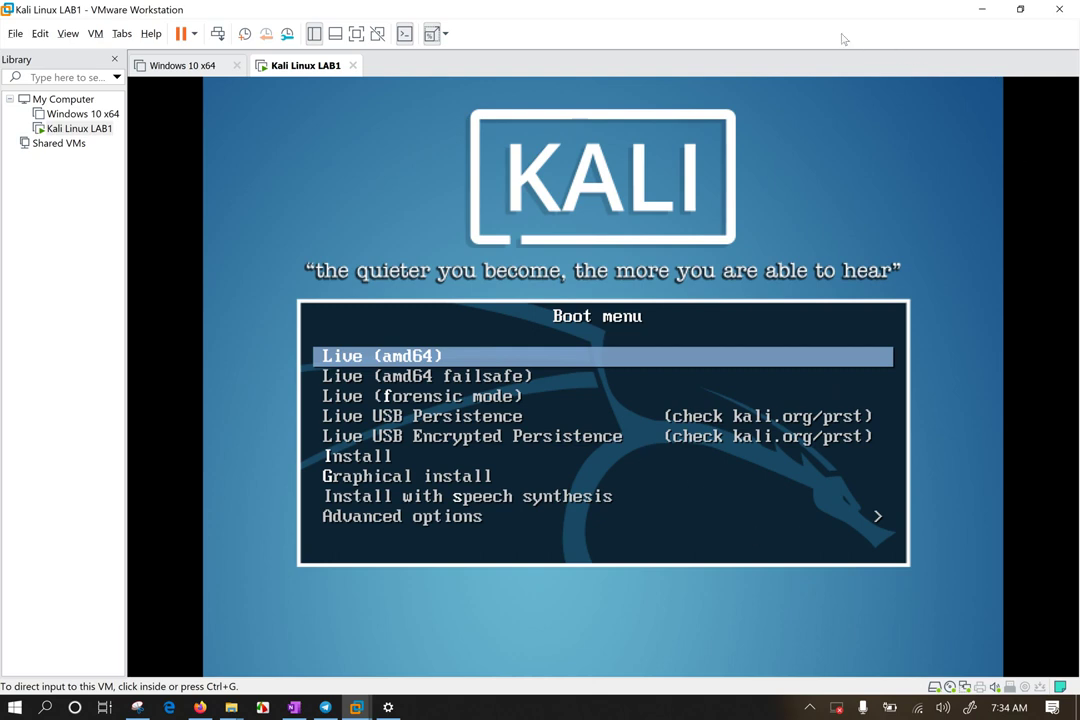
Step through the Kali boot menu's live entries, from forensic mode and USB Persistence to Live USB Encrypted Persistence
left_click(421, 414)
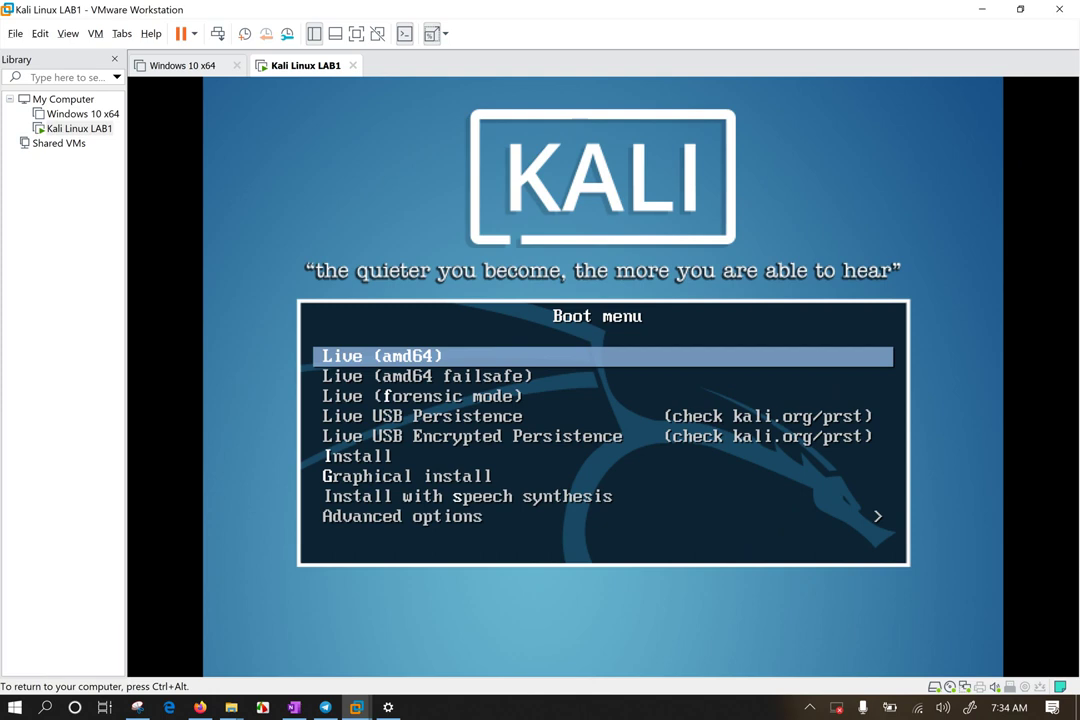
key("Down")
key("Down")
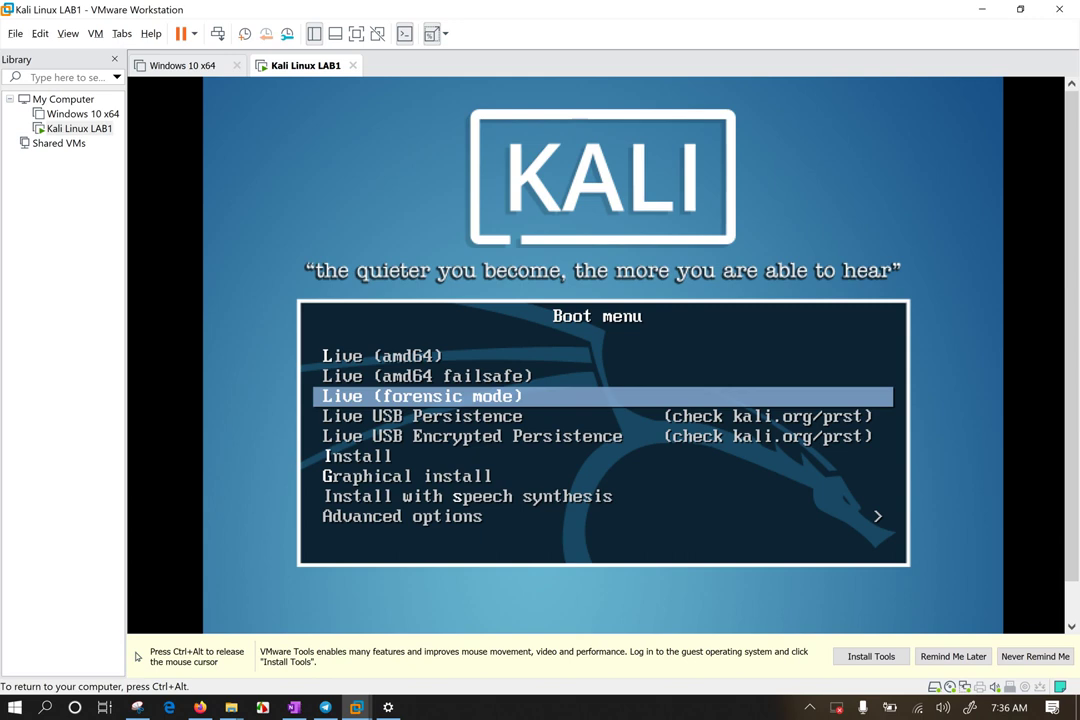
key("Down")
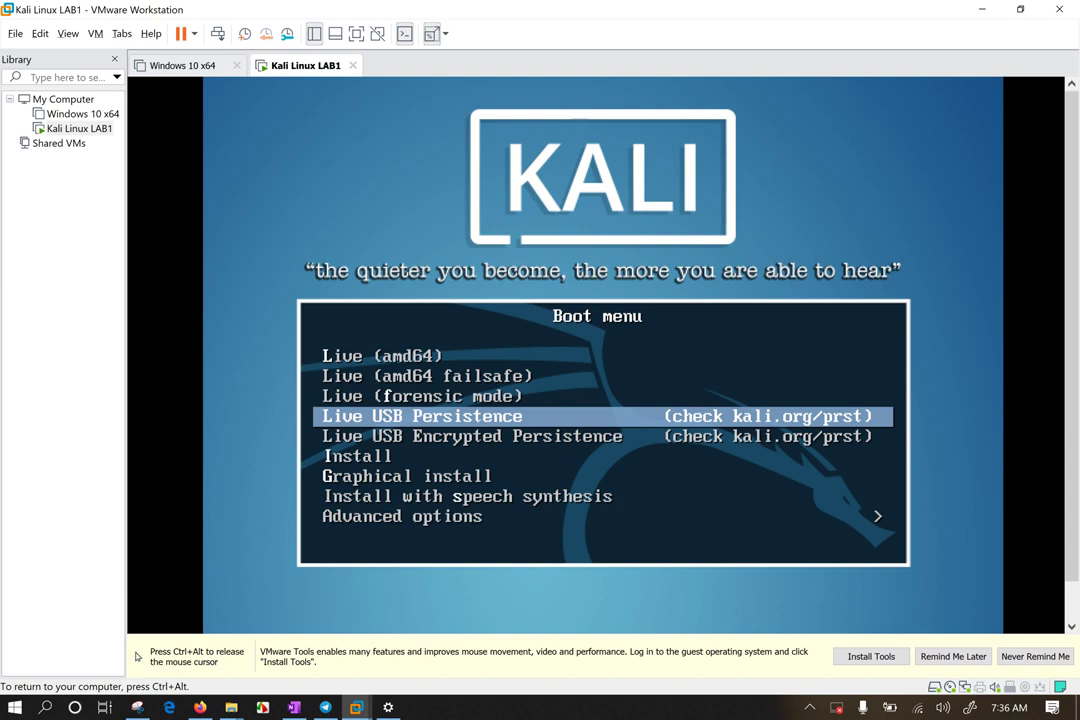
key("Down")
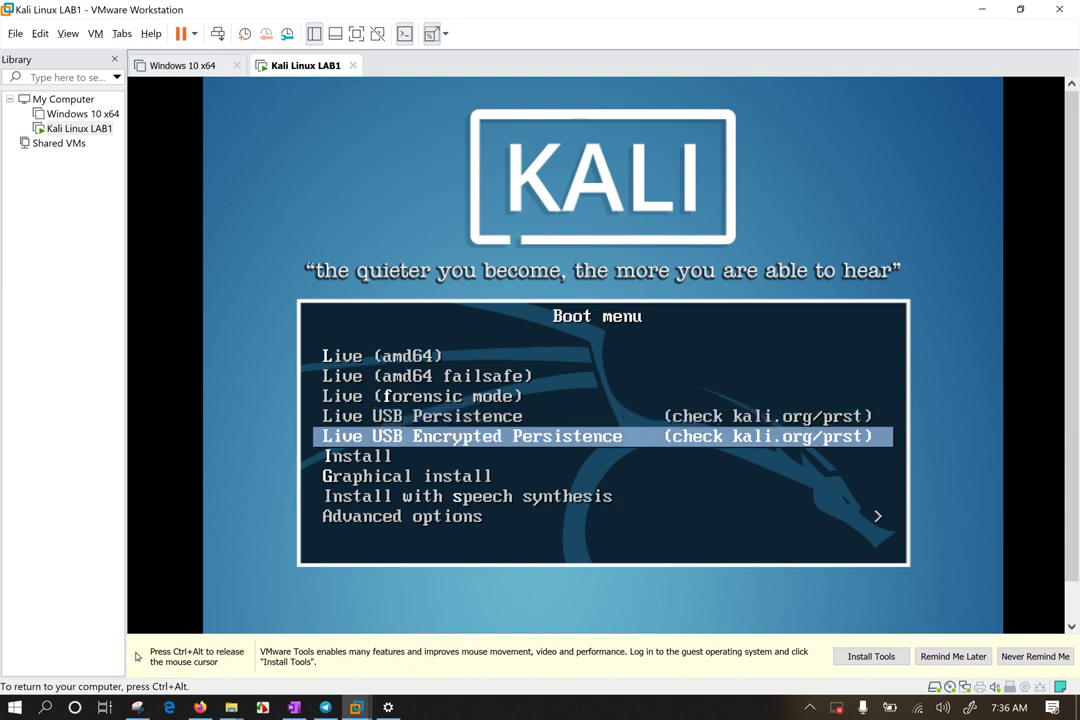